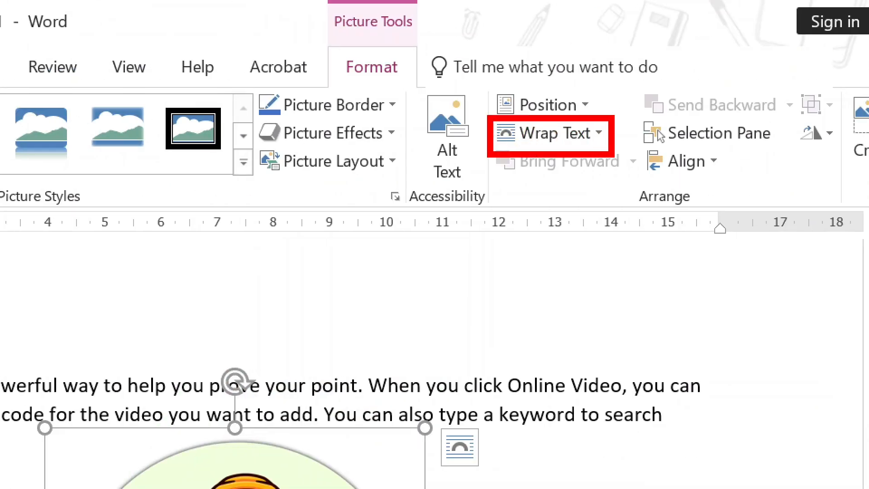
click(602, 134)
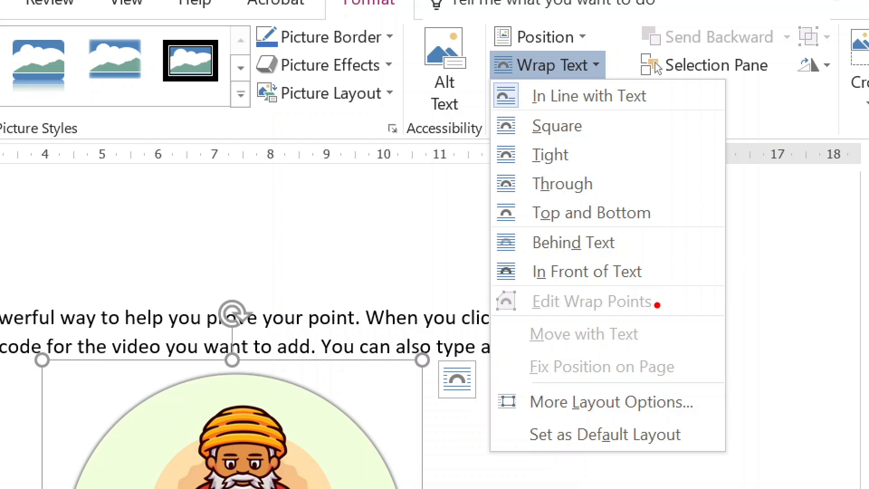
key(Escape)
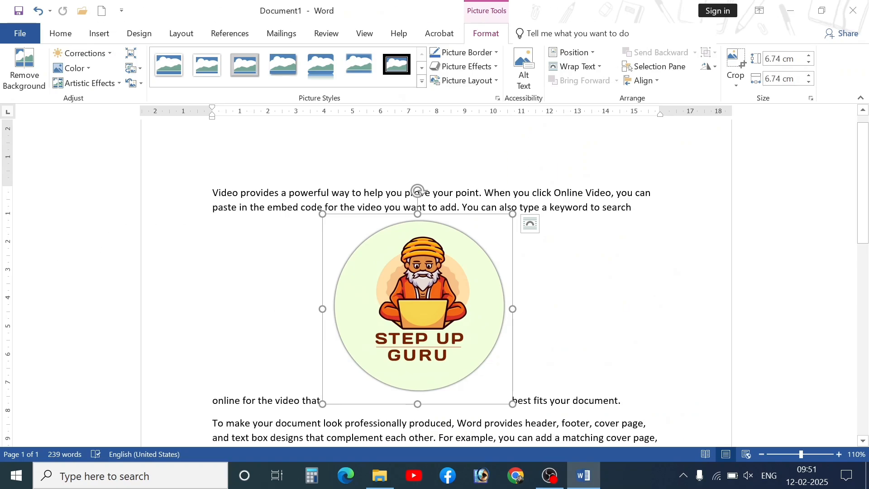
click(578, 69)
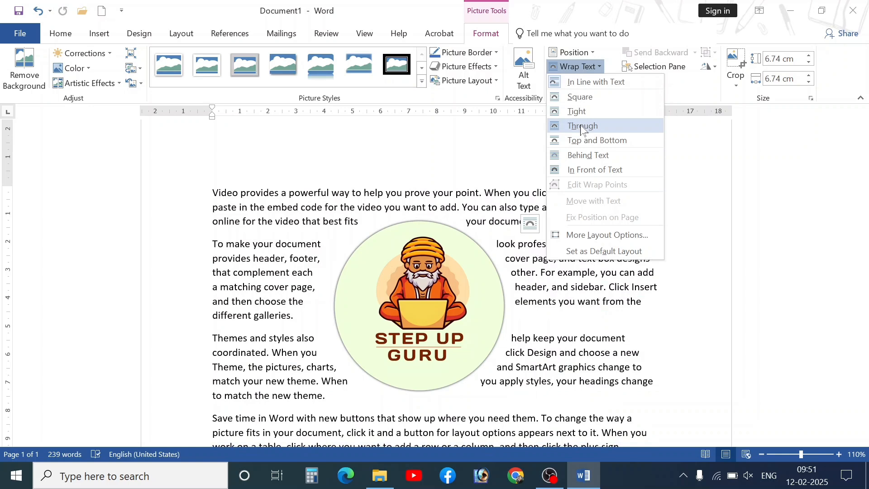
click(687, 266)
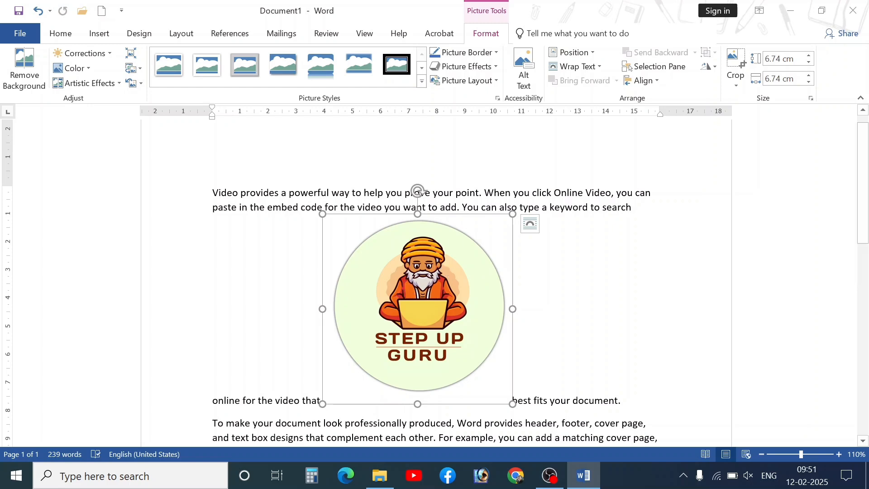
- Set the logo picture's text wrapping to Through and keep the picture selected
click(582, 68)
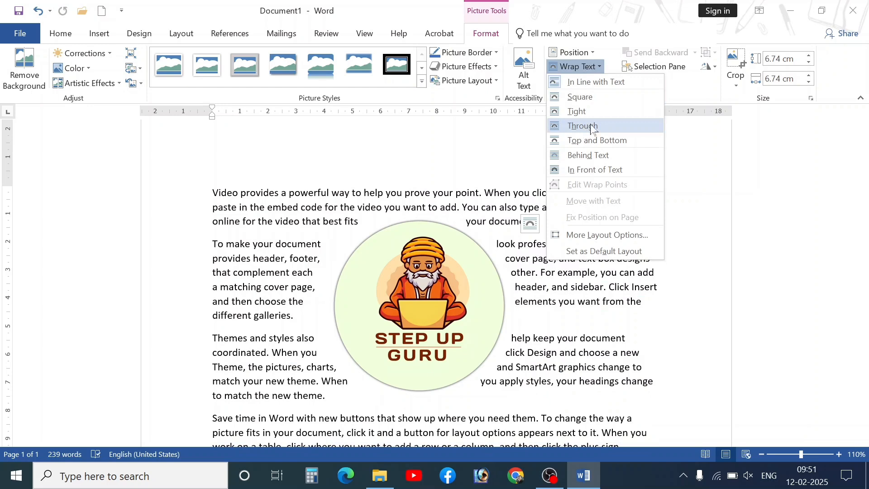
key(Escape)
click(418, 356)
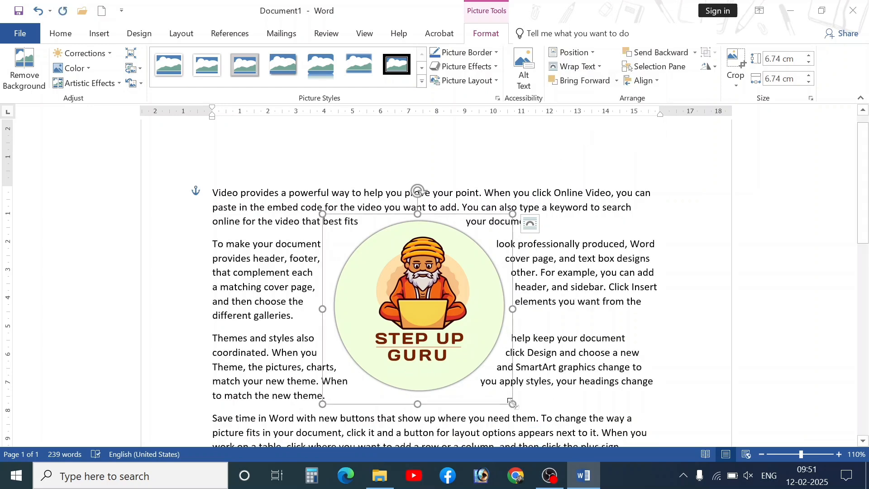
- Shrink the logo to about 4.52 cm square and place it mid-line across the second and third paragraphs
drag(513, 404, 505, 316)
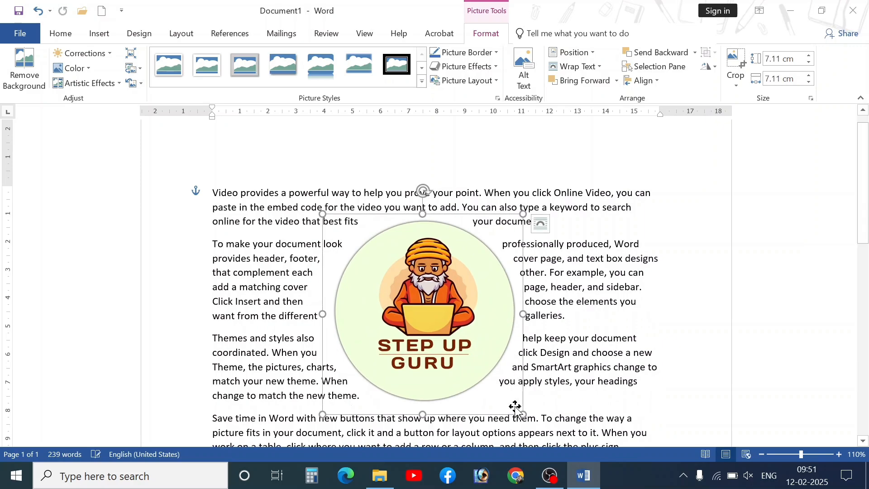
drag(522, 414, 450, 343)
drag(421, 293, 398, 293)
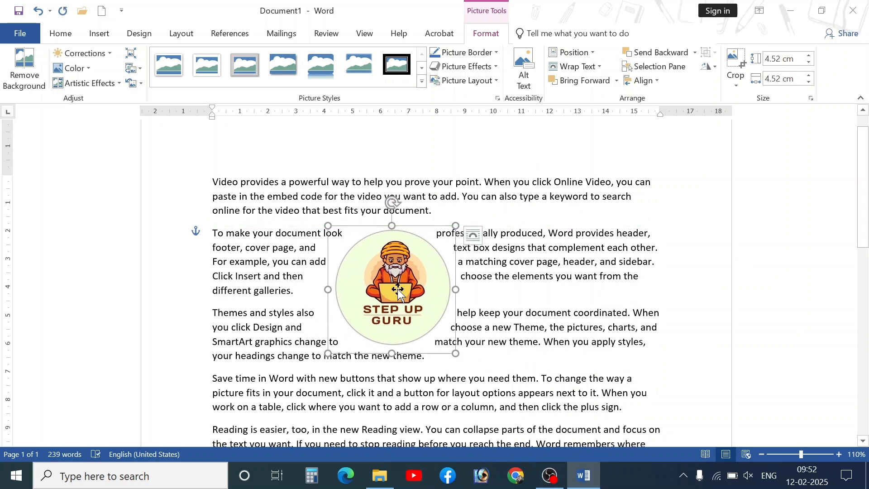
- Change the logo picture's text wrapping to Tight
click(578, 66)
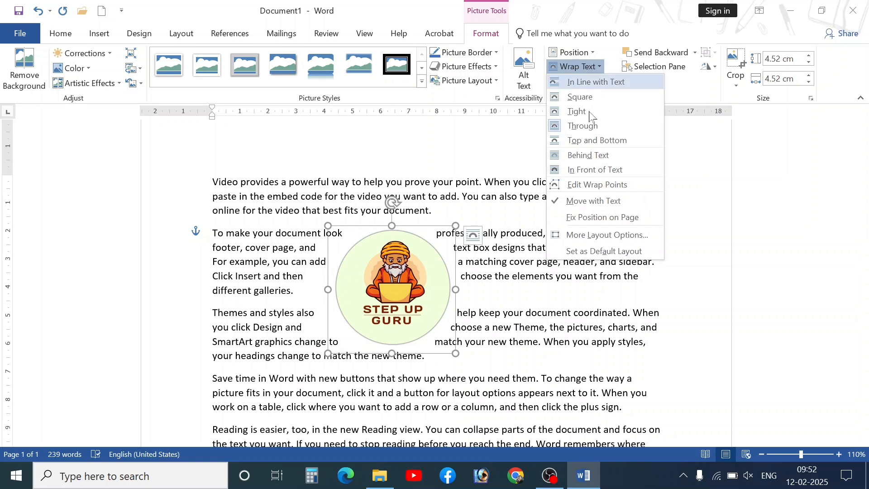
click(584, 111)
click(578, 66)
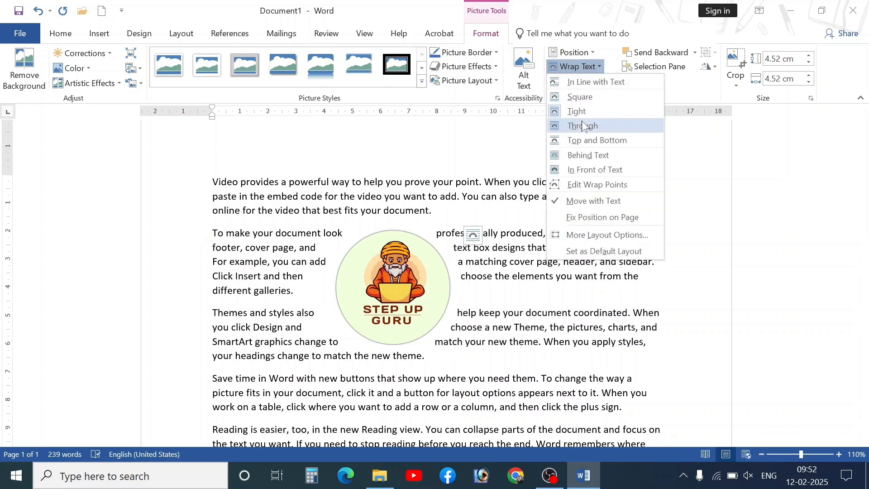
click(506, 282)
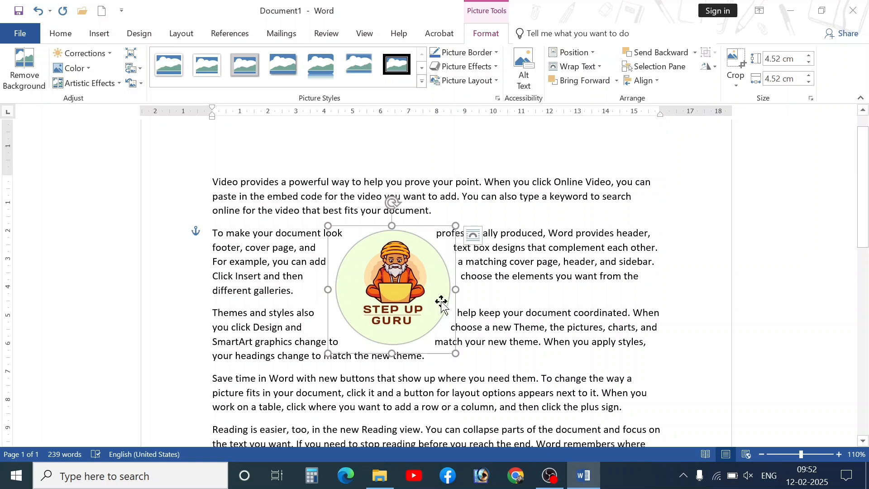
click(486, 294)
- Try the automatic background removal on the logo picture, keep its changes, and undo the removal
click(406, 292)
click(82, 112)
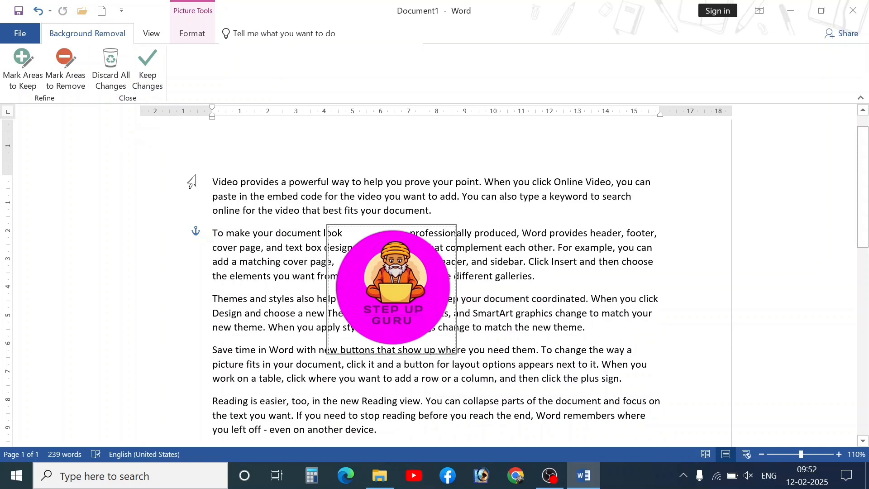
click(148, 75)
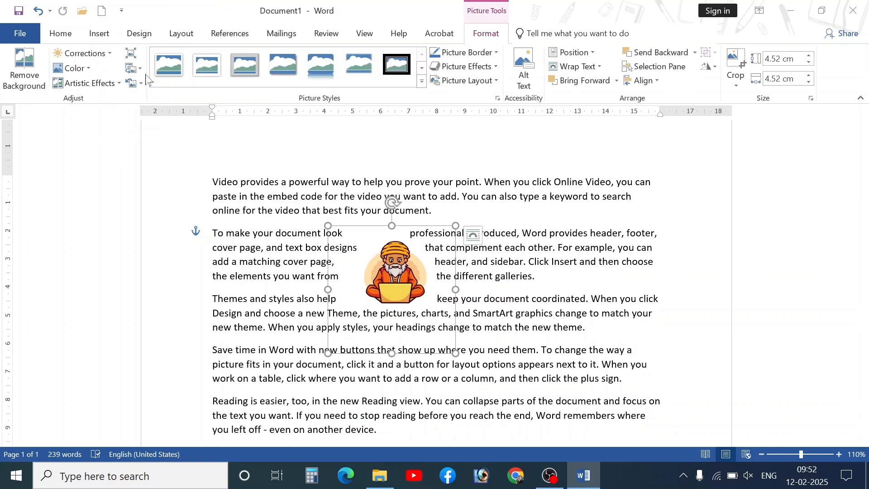
click(515, 328)
click(408, 291)
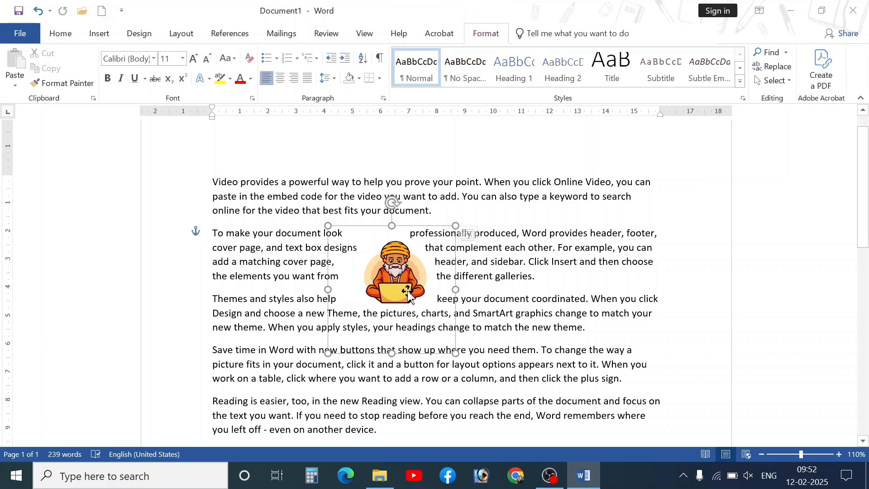
click(485, 328)
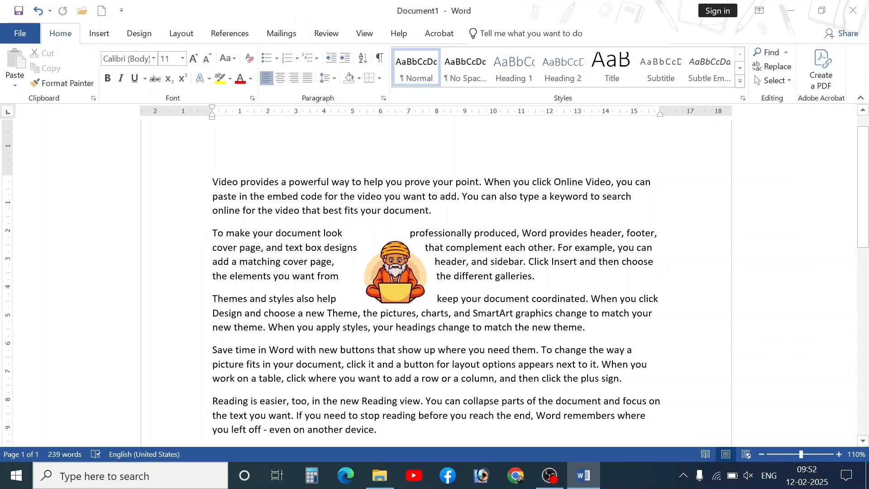
key(ctrl+z)
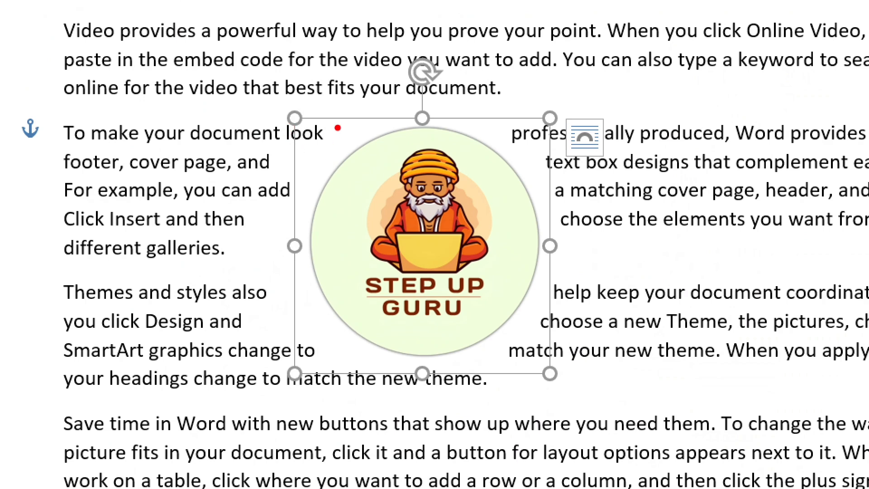
drag(338, 128, 301, 180)
drag(307, 303, 327, 346)
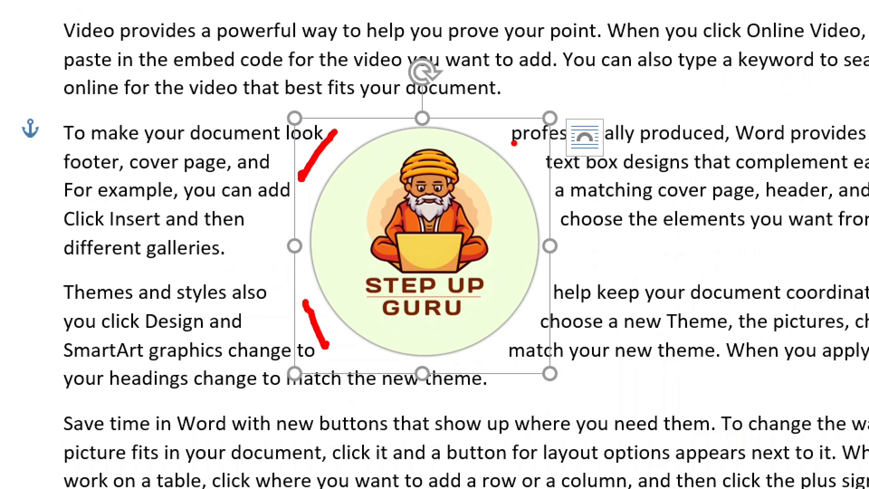
drag(514, 135, 537, 166)
drag(534, 321, 534, 360)
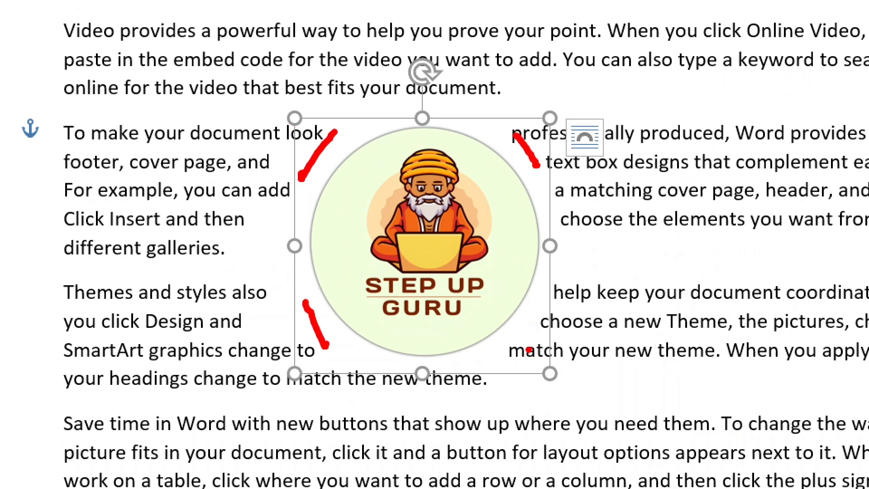
key(Escape)
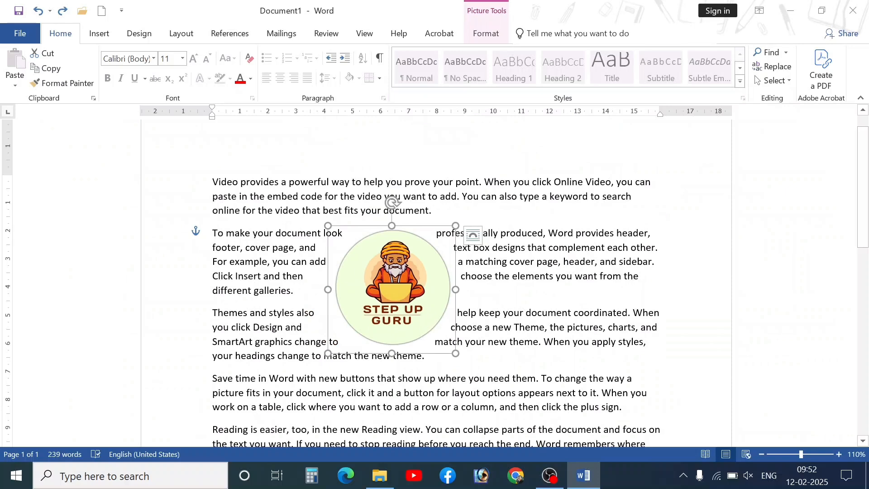
- Remove the logo picture's background with the automatic selection and keep the changes
click(486, 36)
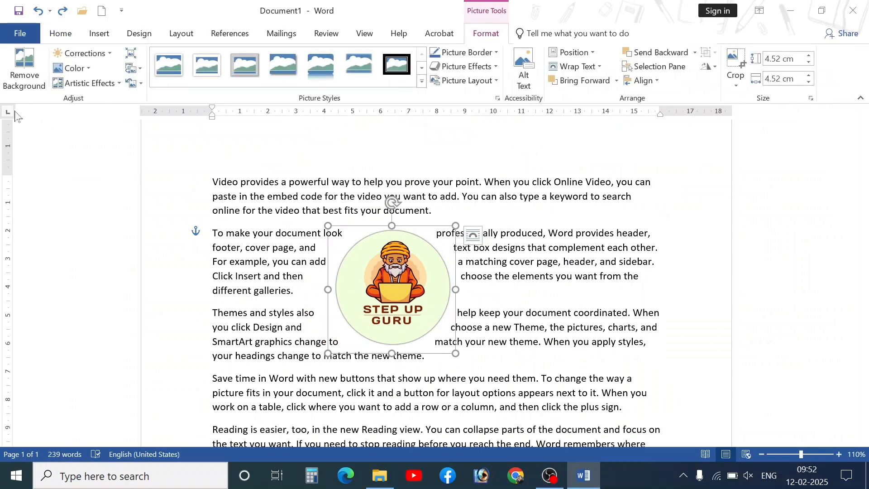
click(20, 76)
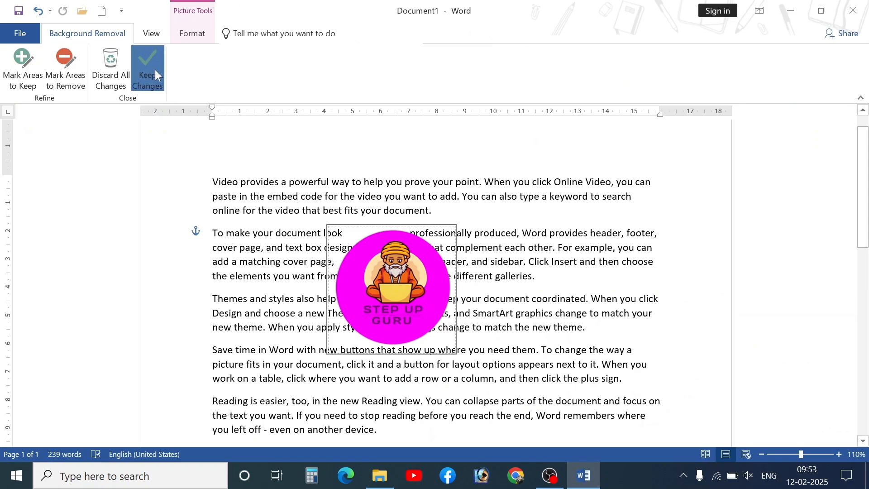
click(155, 69)
click(501, 326)
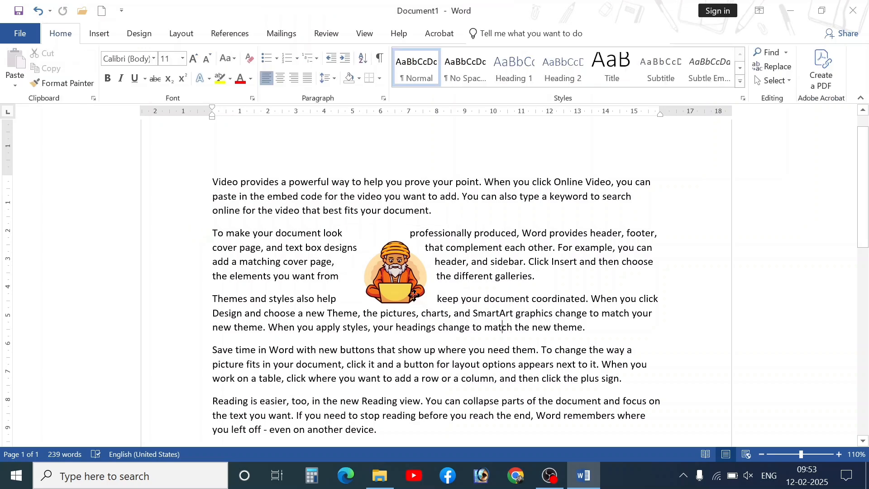
- Reposition the cut-out figure slightly right and lower in the text, and resize the picture to about 5.35 cm square
click(414, 295)
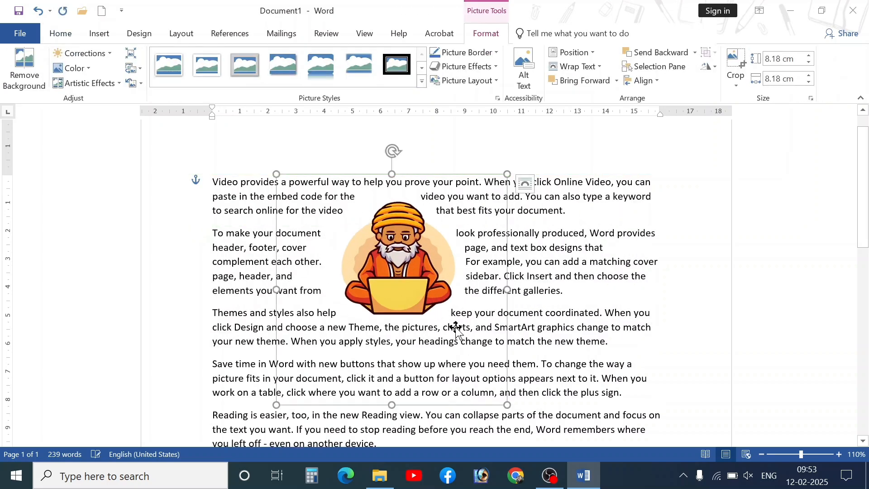
drag(432, 303, 458, 337)
scroll(457, 337, down, 1)
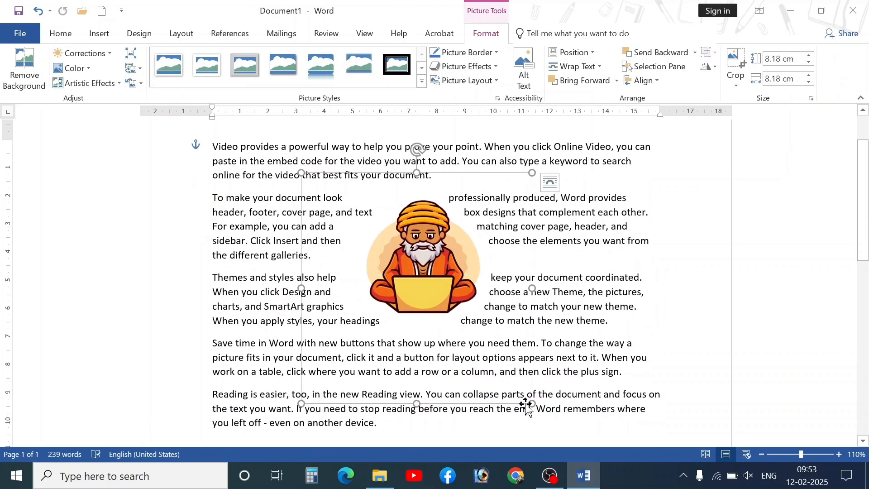
drag(528, 407, 493, 322)
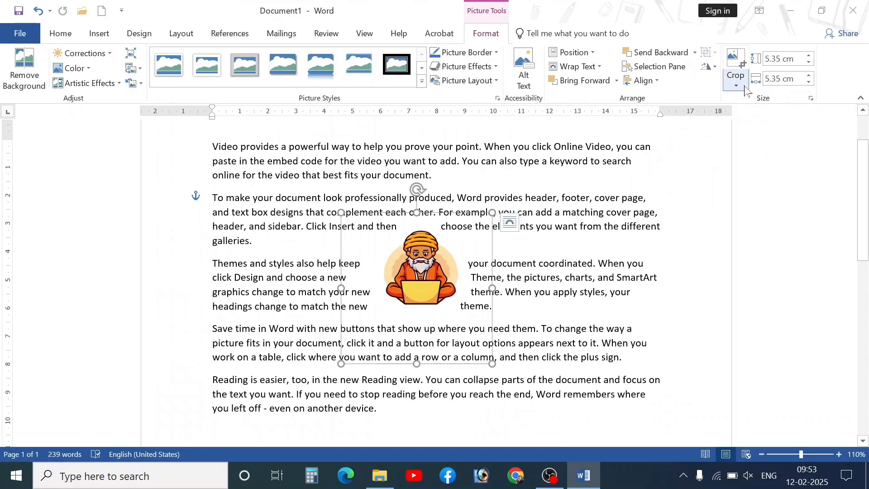
- Crop the picture to the Oval basic shape
click(678, 153)
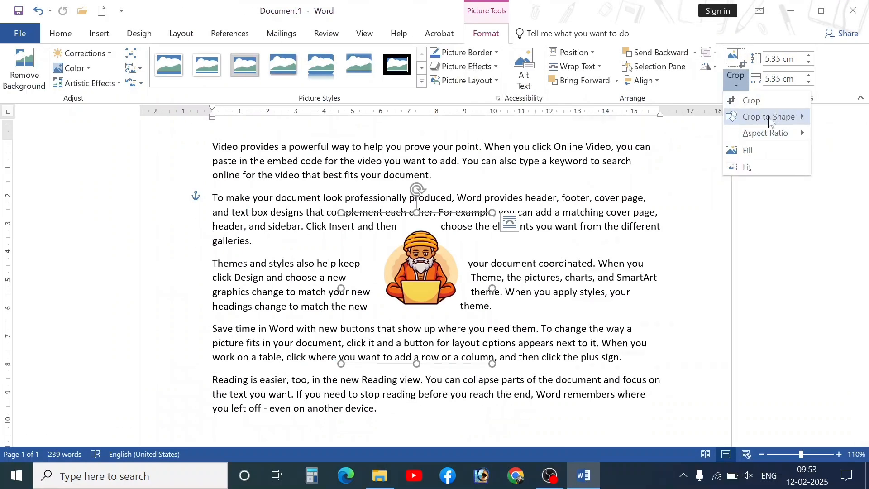
mouse_move(782, 118)
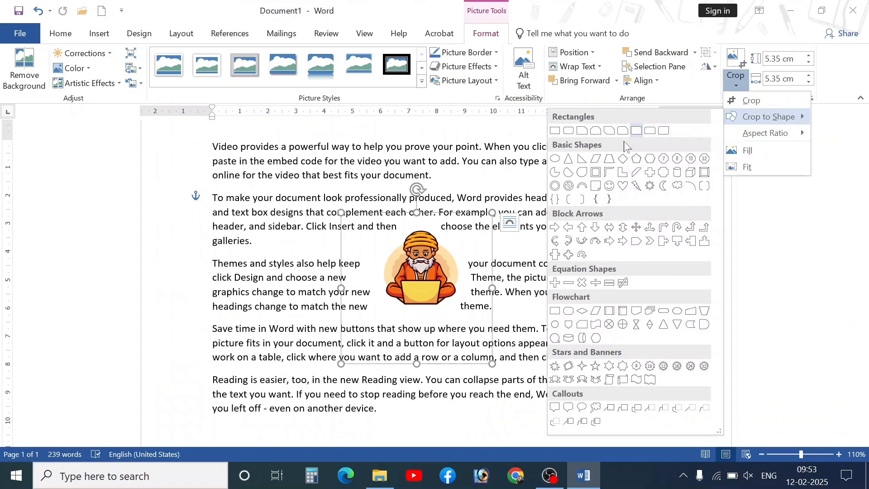
click(555, 159)
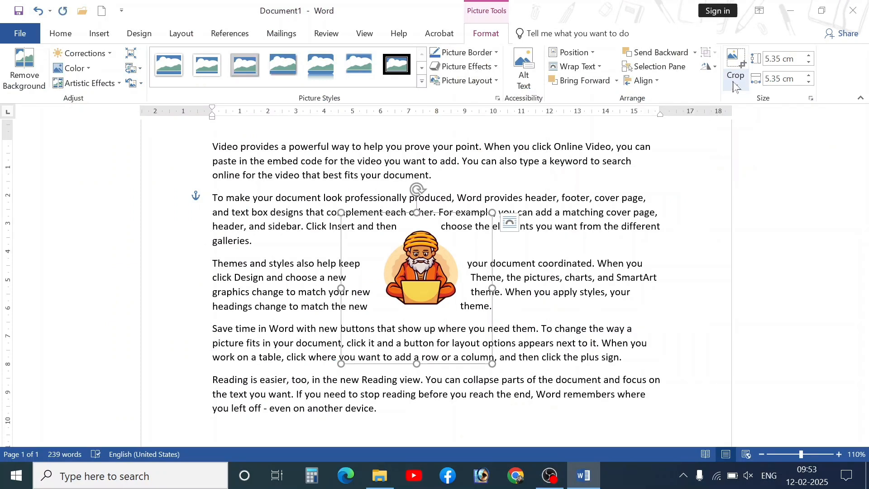
- Crop the oval picture tightly around the seated figure to about 3.12 cm high and 3.04 cm wide
click(737, 88)
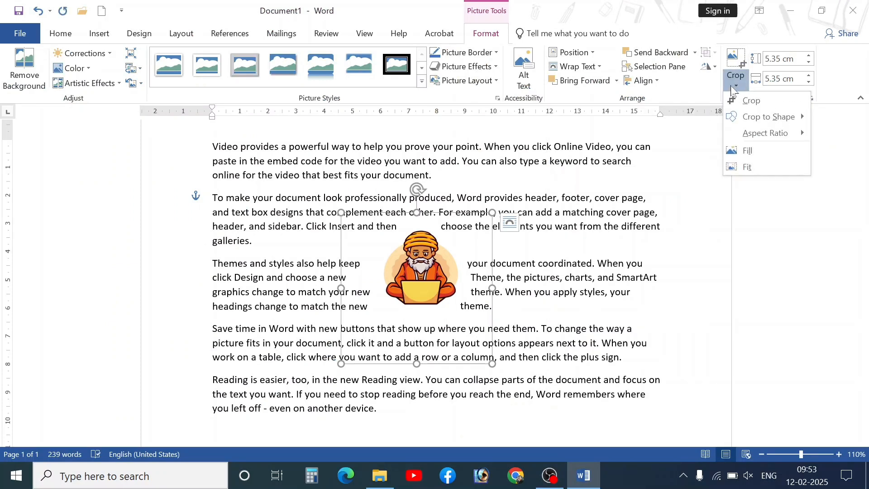
click(749, 103)
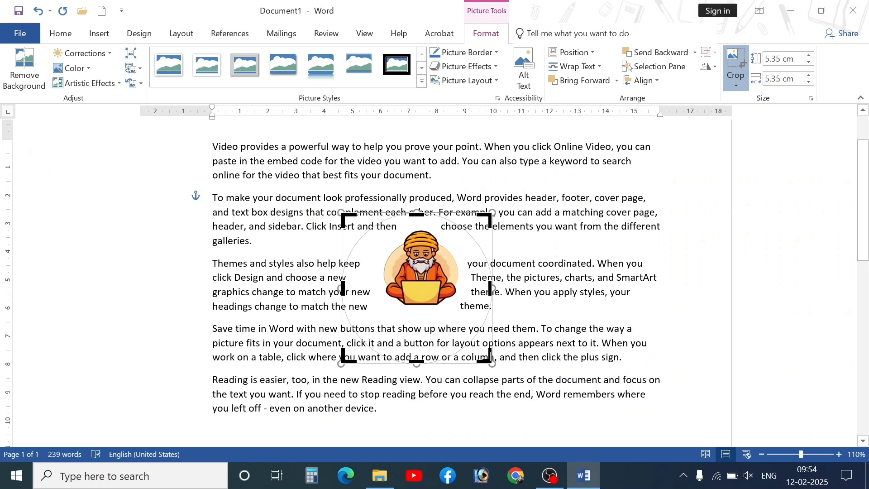
drag(490, 360, 465, 335)
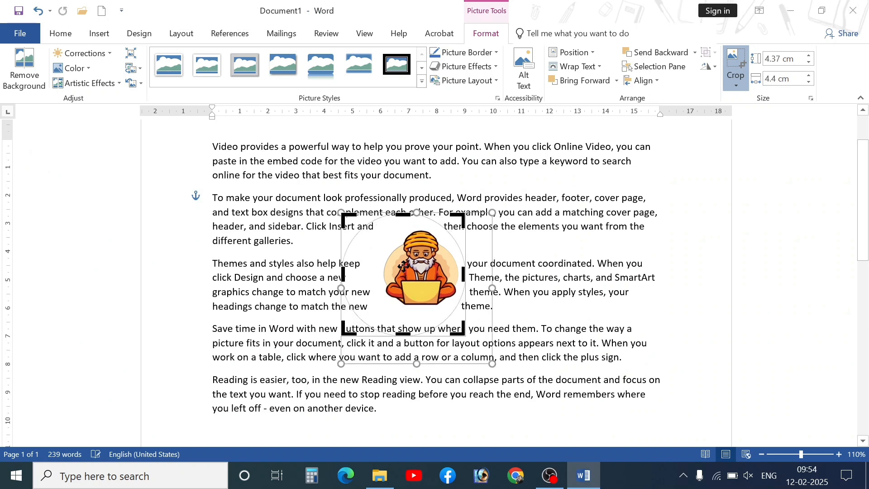
drag(344, 216, 421, 226)
drag(422, 336, 424, 313)
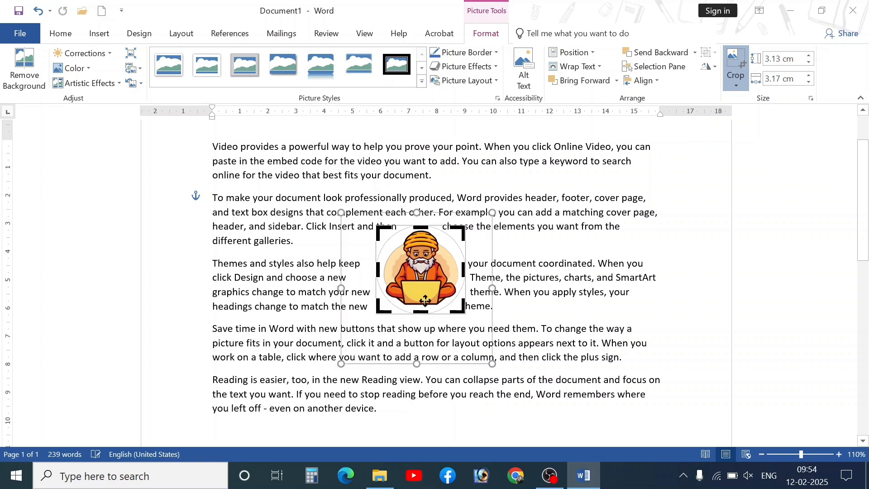
click(384, 227)
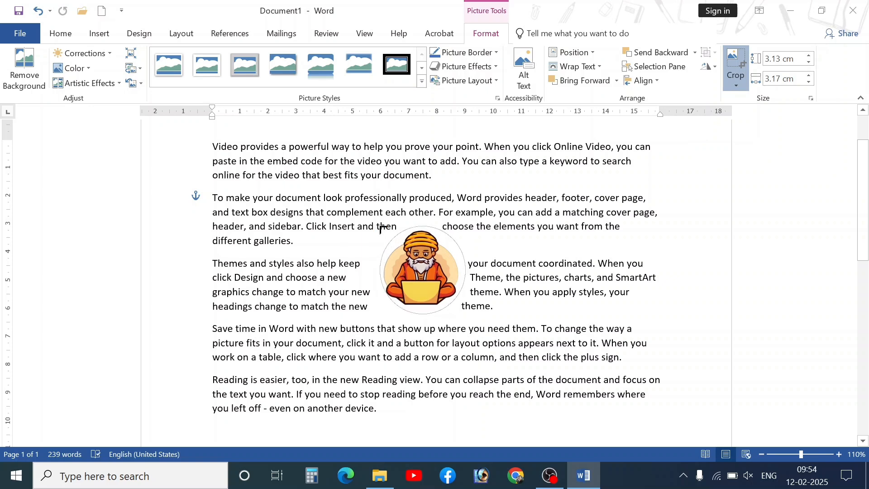
drag(382, 228, 382, 228)
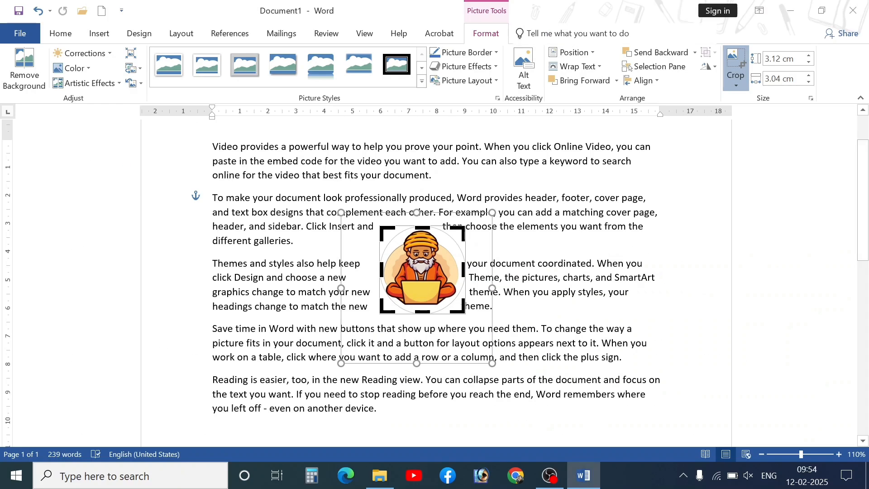
click(729, 89)
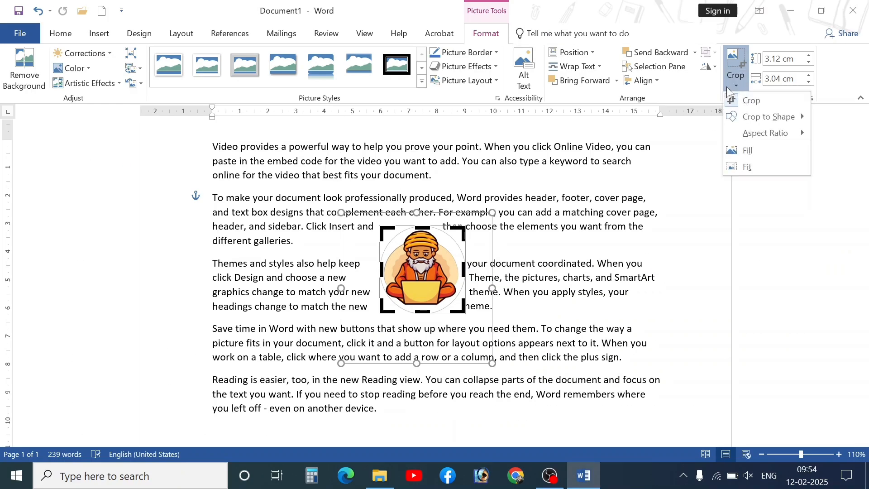
click(752, 102)
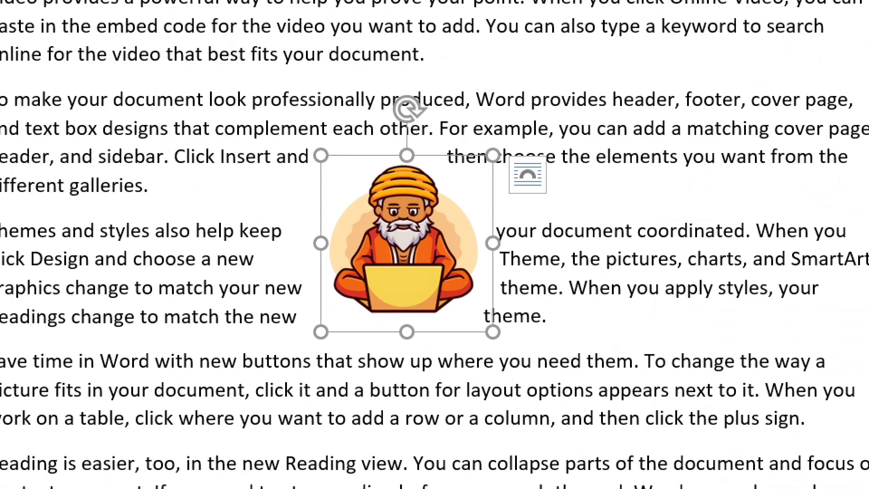
mouse_move(257, 103)
mouse_down()
mouse_move(453, 245)
mouse_move(553, 392)
mouse_move(546, 399)
mouse_up()
key(e)
mouse_move(318, 157)
mouse_down()
mouse_move(410, 227)
mouse_move(498, 319)
mouse_move(498, 335)
mouse_up()
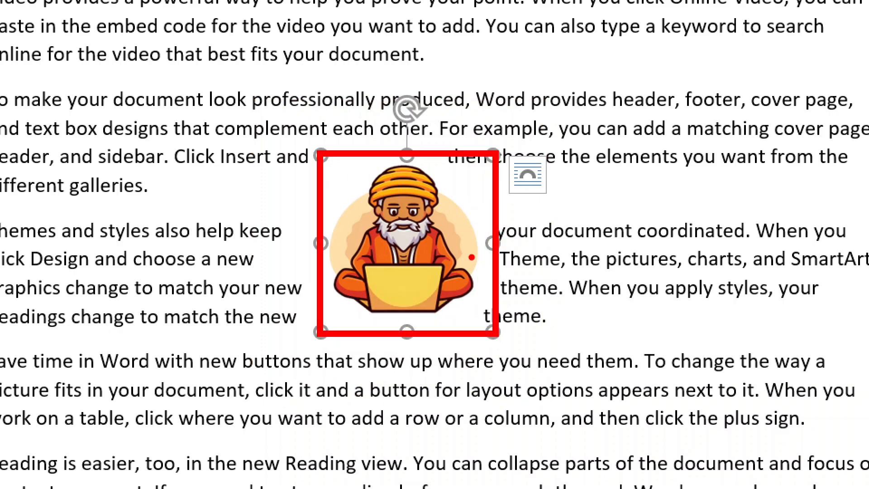
key(Escape)
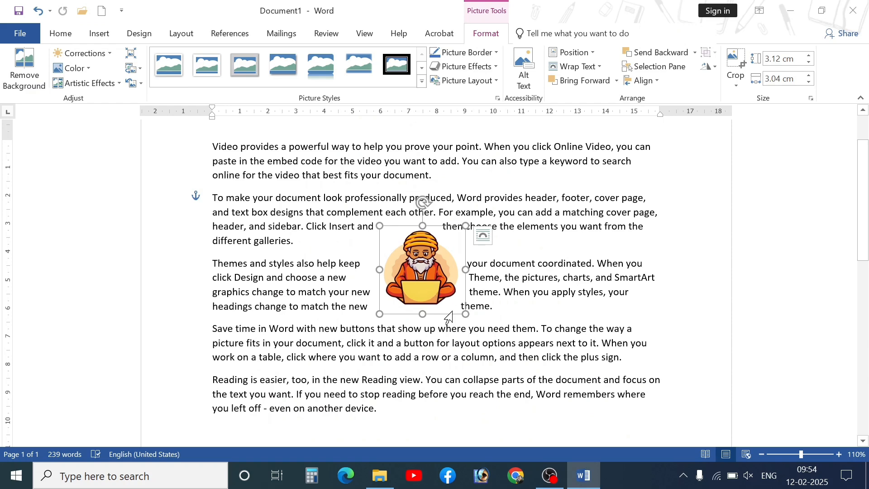
- Enlarge the cropped picture to about 4.73 by 4.61 cm and move it up across the second and third paragraphs
drag(467, 315, 524, 385)
drag(464, 333, 387, 260)
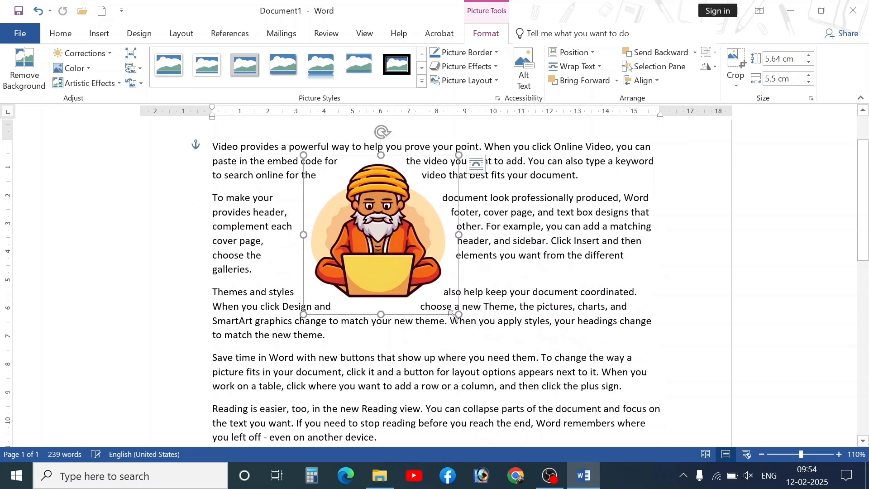
mouse_move(457, 315)
mouse_down()
mouse_move(543, 402)
mouse_move(466, 369)
mouse_move(408, 253)
mouse_move(485, 323)
mouse_move(456, 311)
mouse_up()
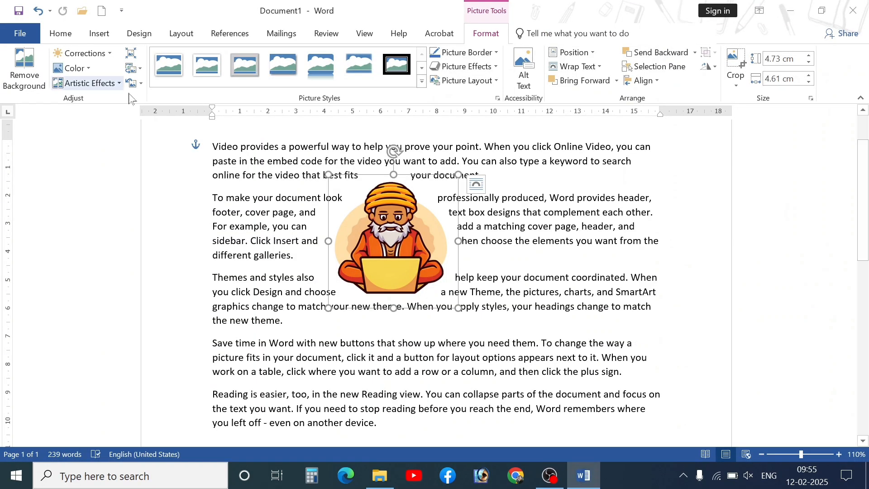
- Apply the normal-brightness, highest-contrast correction to the picture and move it right within the text
click(84, 53)
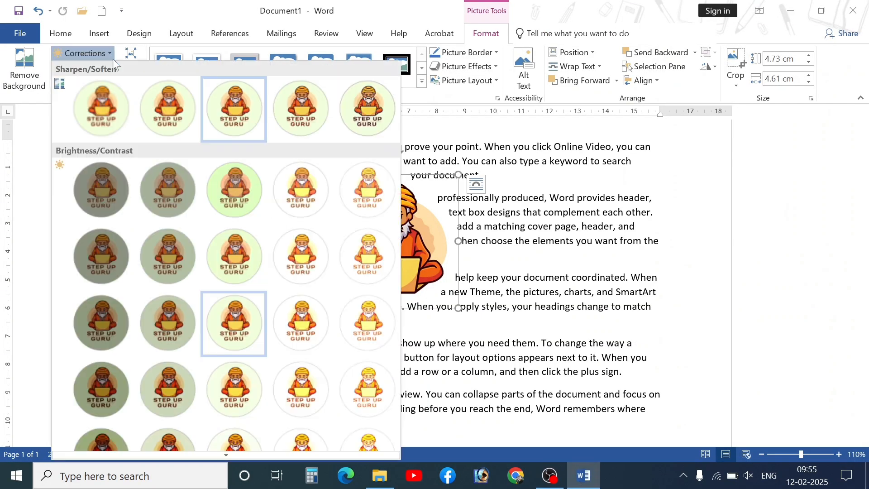
scroll(258, 219, down, 3)
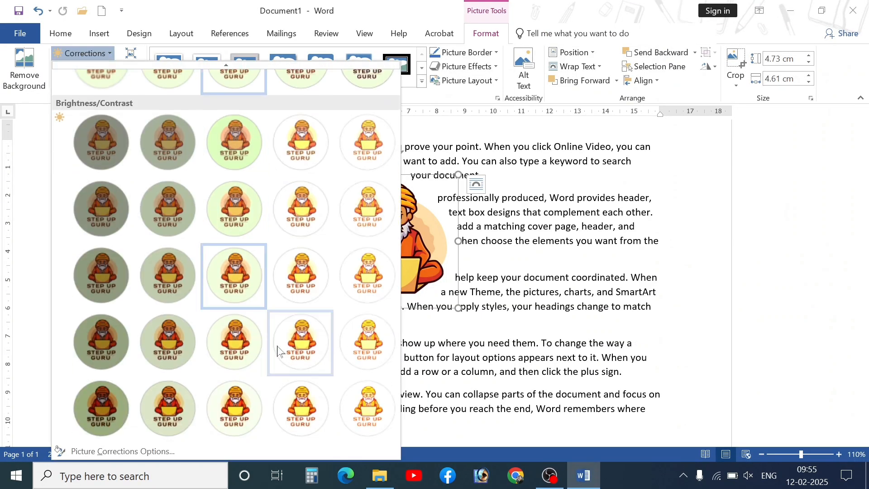
click(243, 405)
drag(339, 213, 419, 211)
- Try other picture corrections: Brightness 0% with Contrast -40%, a dark low-contrast one, the brightest high-contrast one and a normal-brightness moderate-contrast one
click(84, 54)
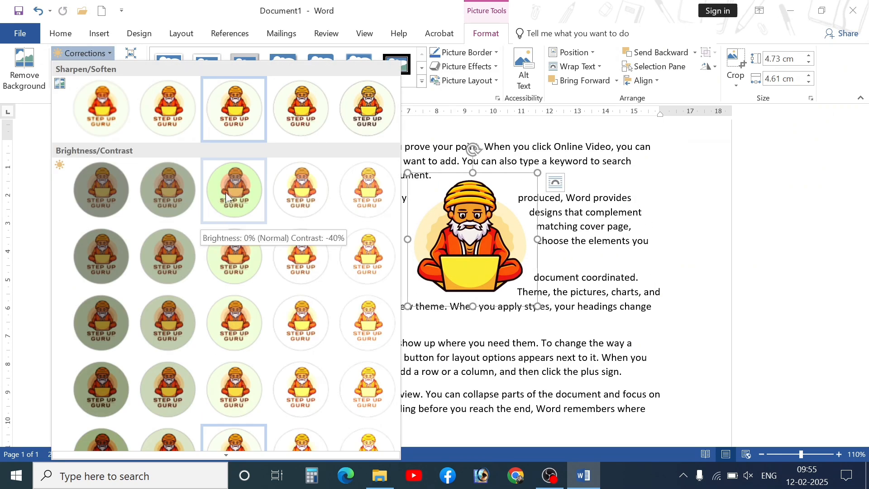
click(226, 194)
click(83, 53)
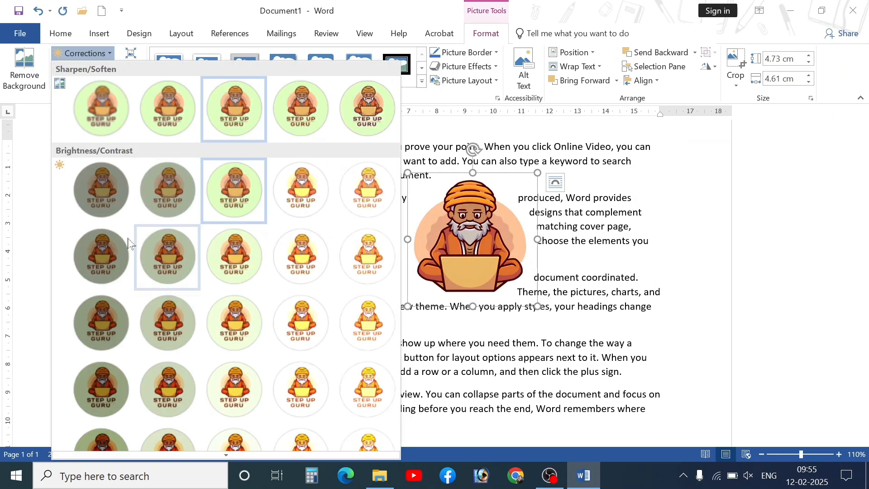
click(111, 257)
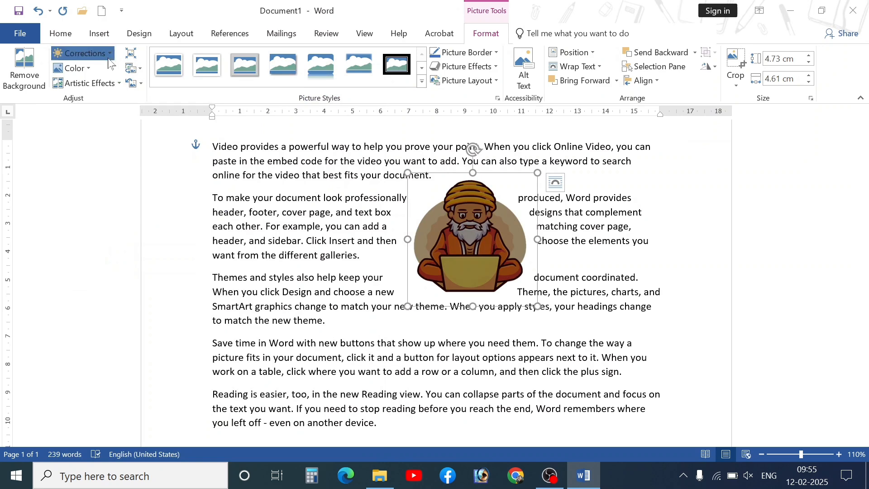
click(107, 53)
click(368, 406)
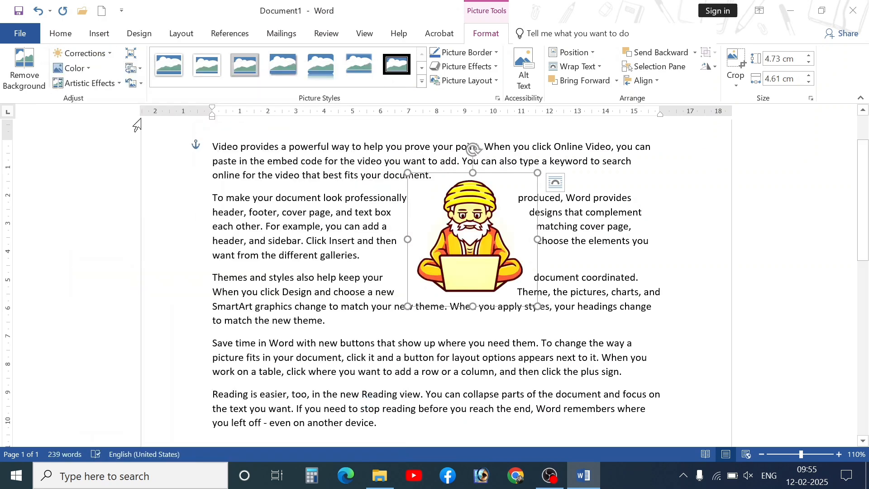
click(109, 54)
scroll(186, 330, down, 2)
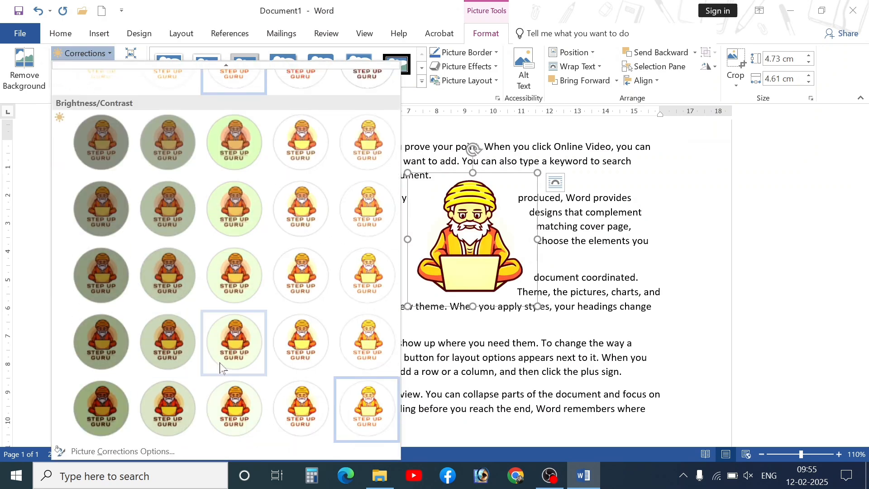
click(221, 367)
- Set the picture's correction to normal brightness with the highest contrast preset
click(84, 53)
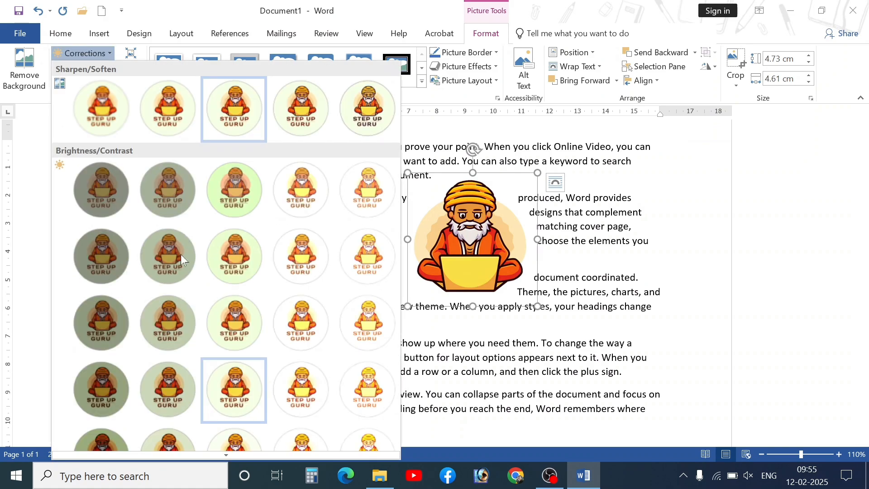
scroll(180, 255, down, 2)
click(222, 413)
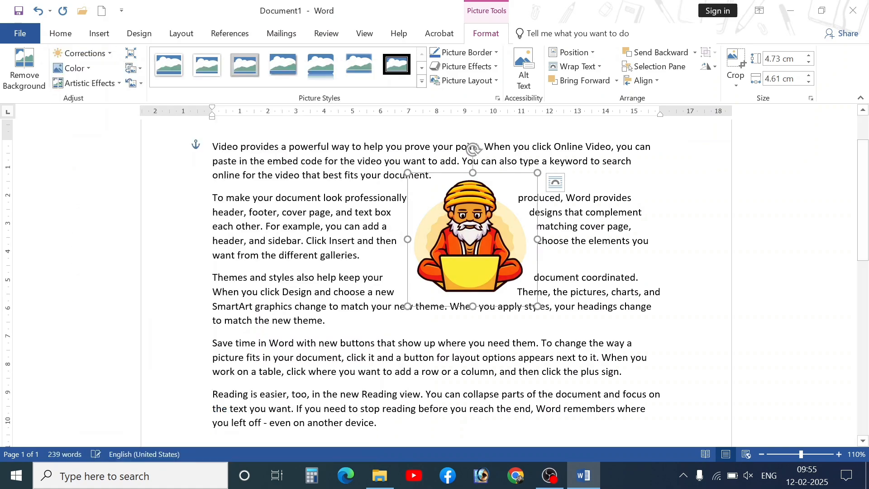
- Shrink the picture to about 4.43 by 4.32 cm and place it lower, beside the "Themes and styles" paragraph
click(493, 343)
click(494, 278)
scroll(494, 278, up, 13)
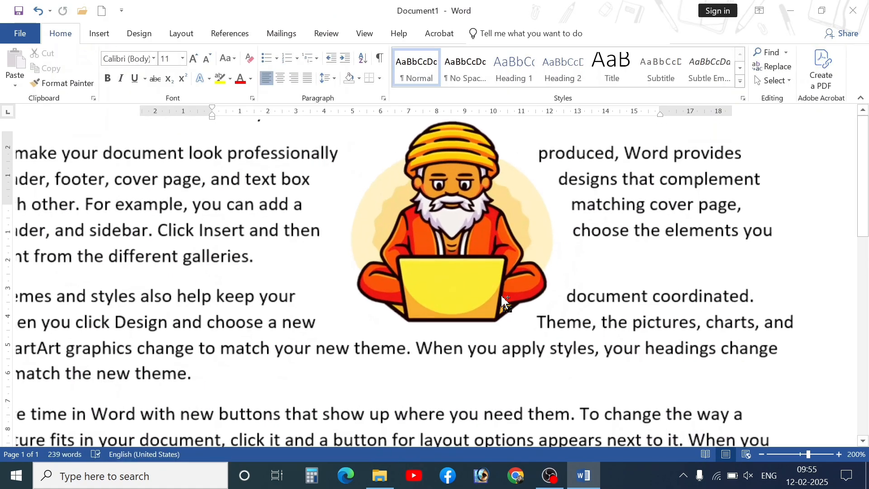
drag(547, 350, 525, 358)
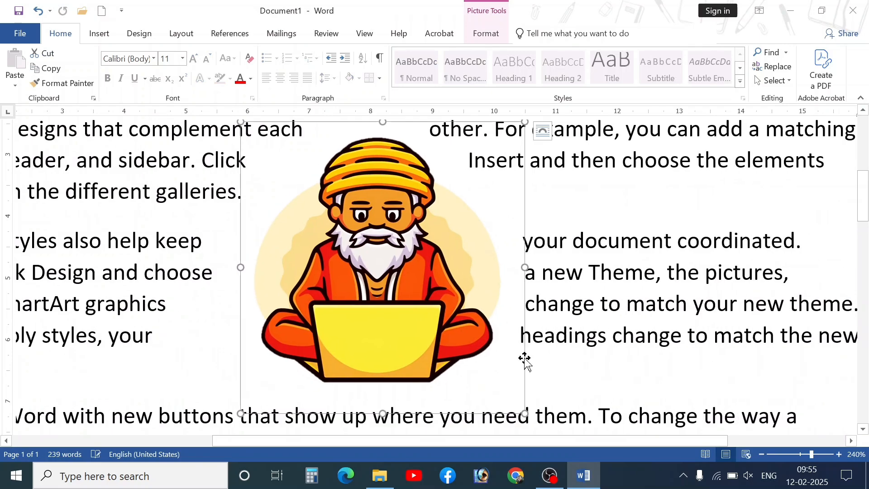
scroll(413, 344, down, 8)
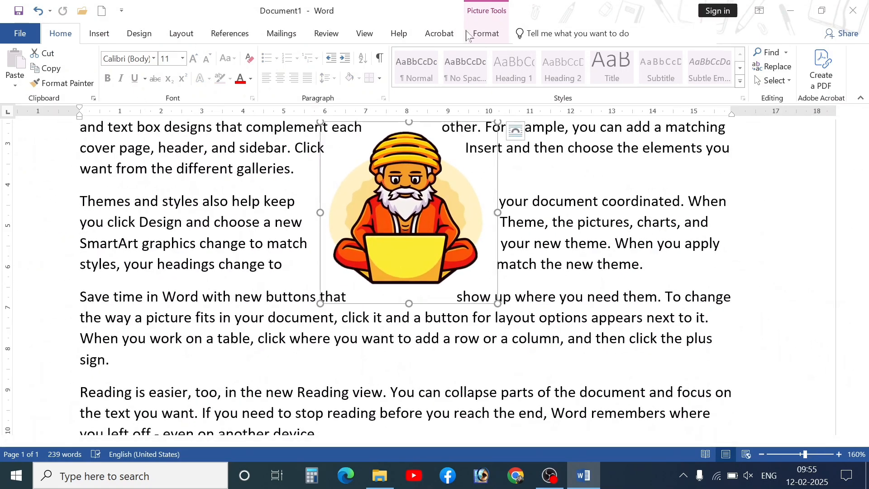
- Move the picture to the right edge of the text, between the third and fourth paragraphs
click(484, 33)
click(90, 69)
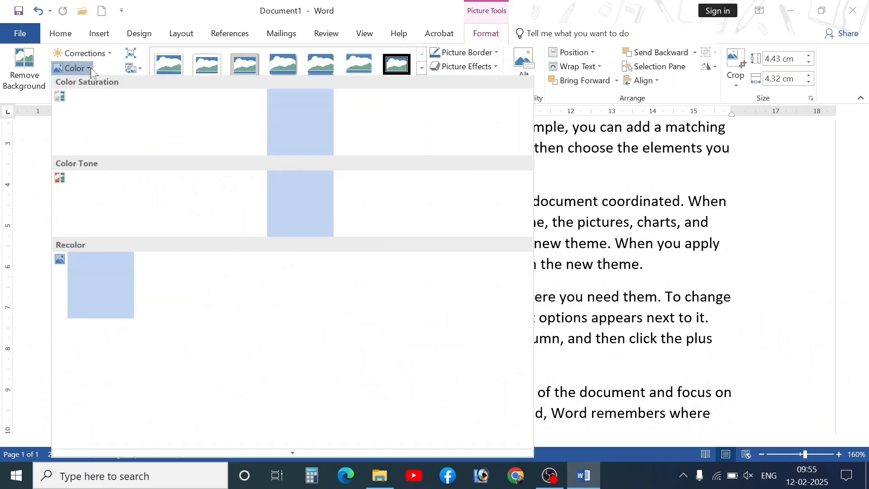
click(559, 273)
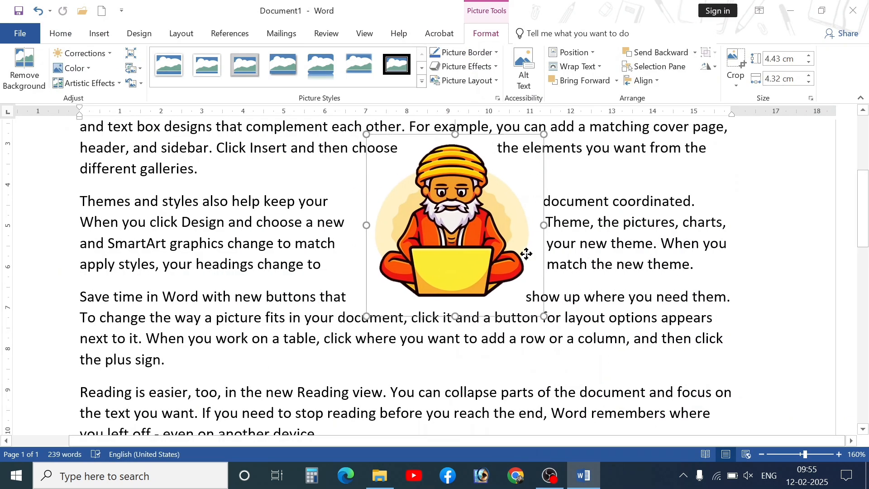
drag(527, 254, 695, 286)
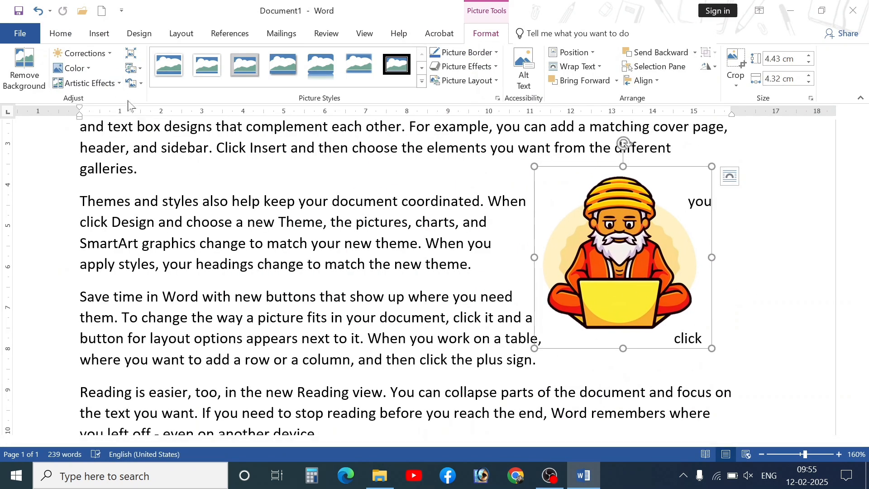
- Try the lightest and darkest black-and-white recolor variants on the picture, and apply the middle black-and-white variant
click(72, 68)
key(Escape)
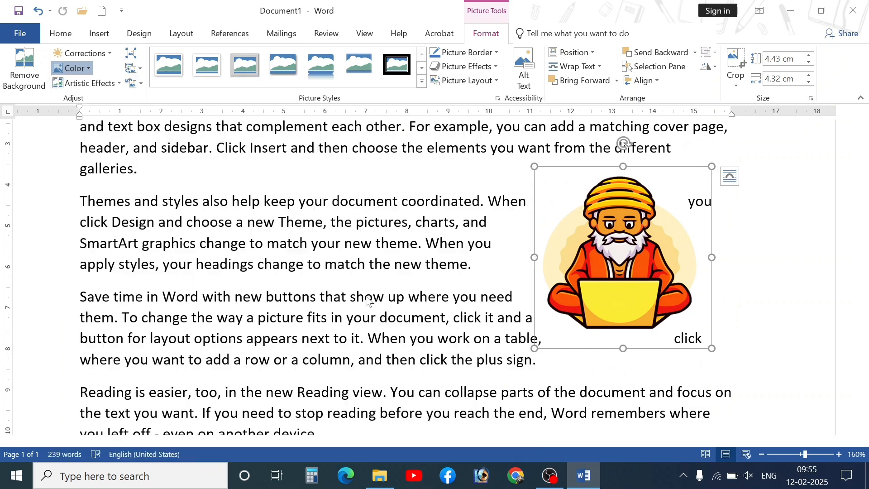
key(ctrl+z)
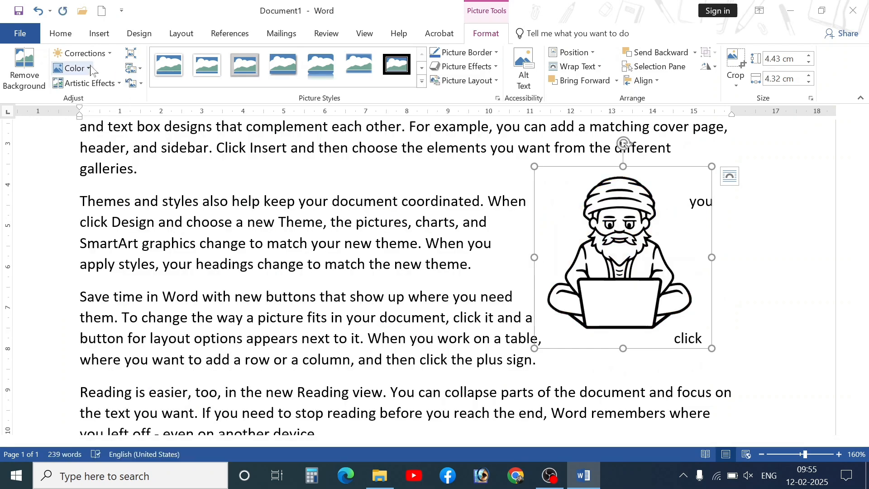
click(72, 68)
key(Escape)
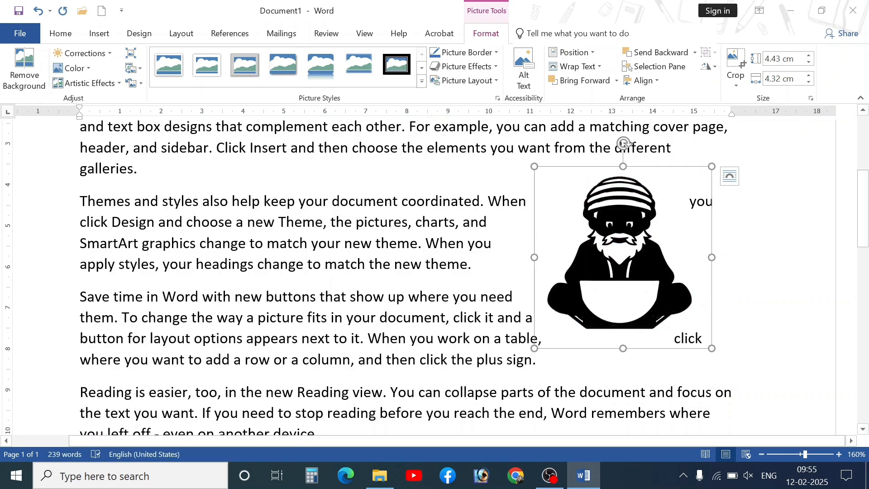
click(72, 68)
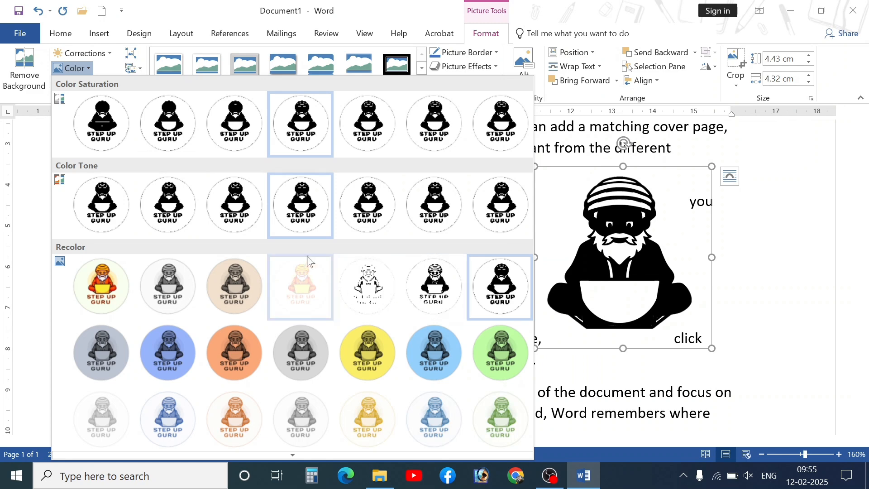
click(431, 289)
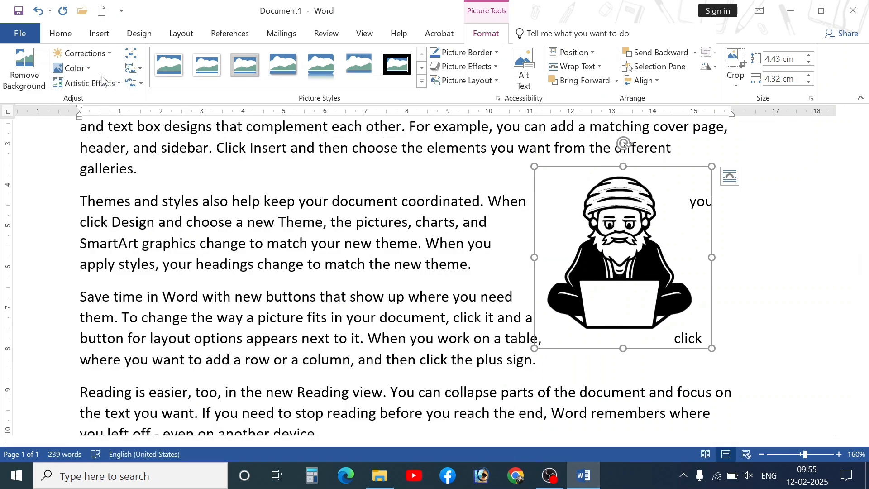
- Try making the white of the laptop in the black-and-white picture a transparent color
click(72, 67)
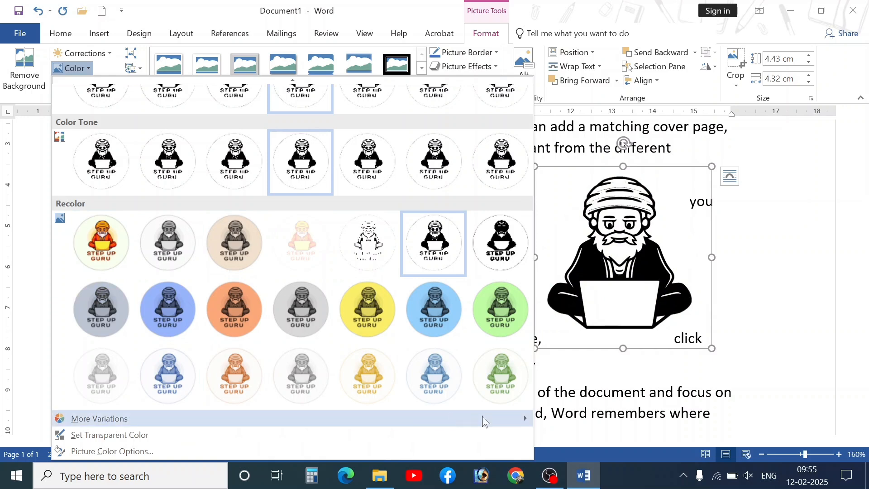
mouse_move(485, 421)
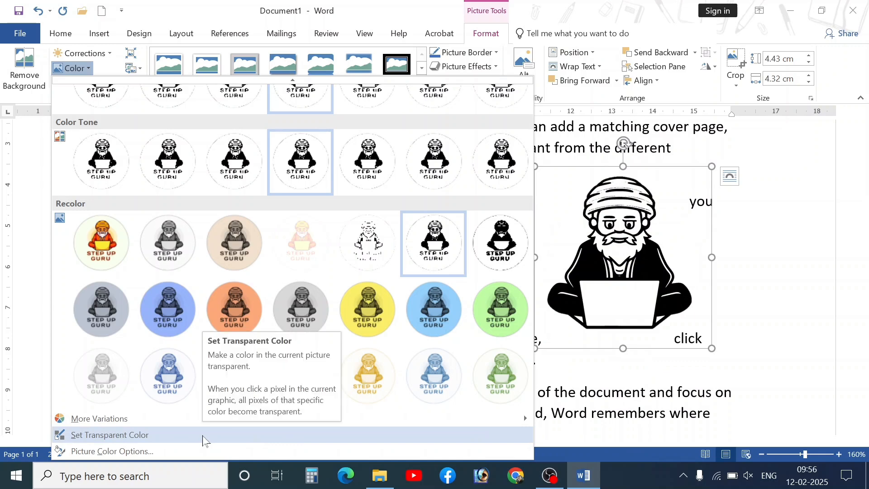
click(123, 439)
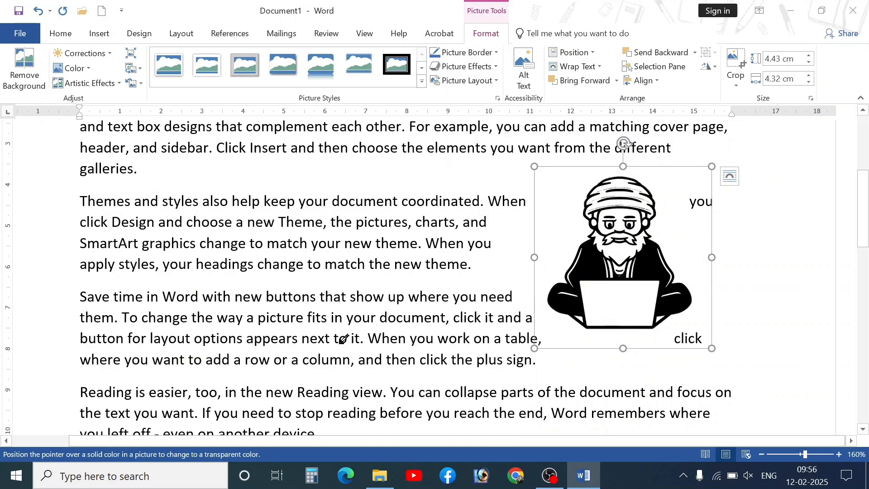
click(608, 298)
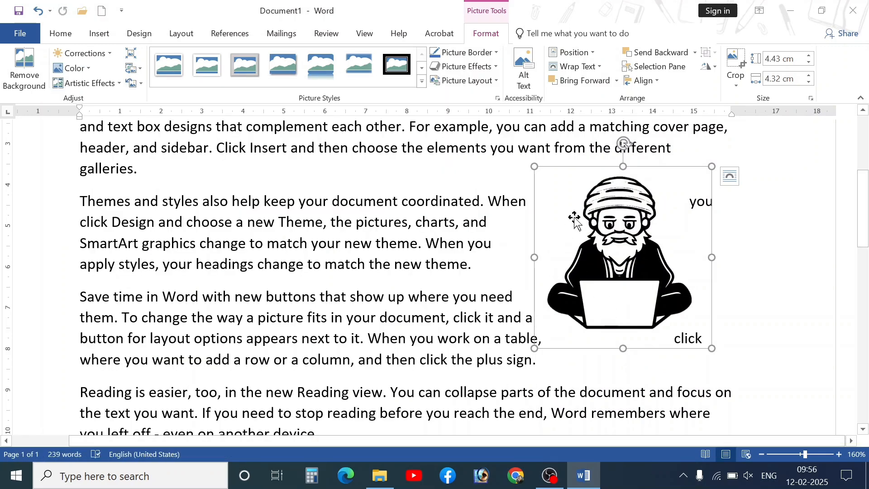
- Set the picture's recolor to No Recolor to restore its original colors
click(460, 264)
click(579, 272)
click(72, 67)
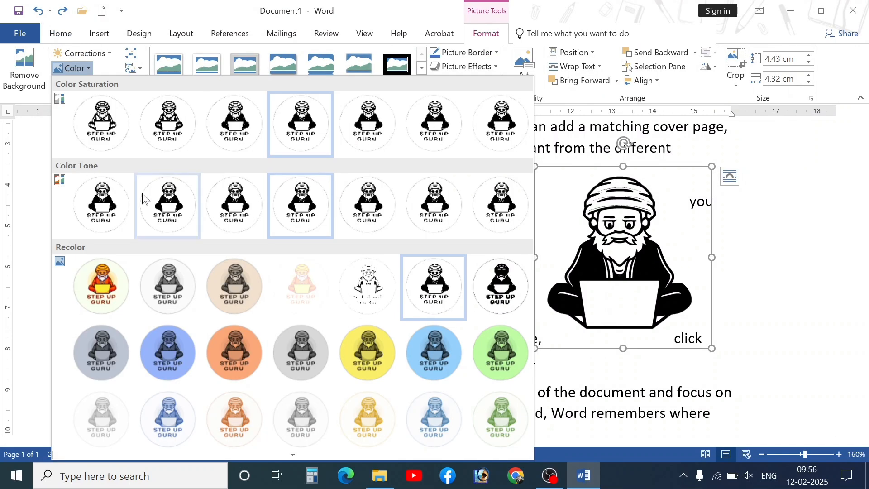
click(93, 305)
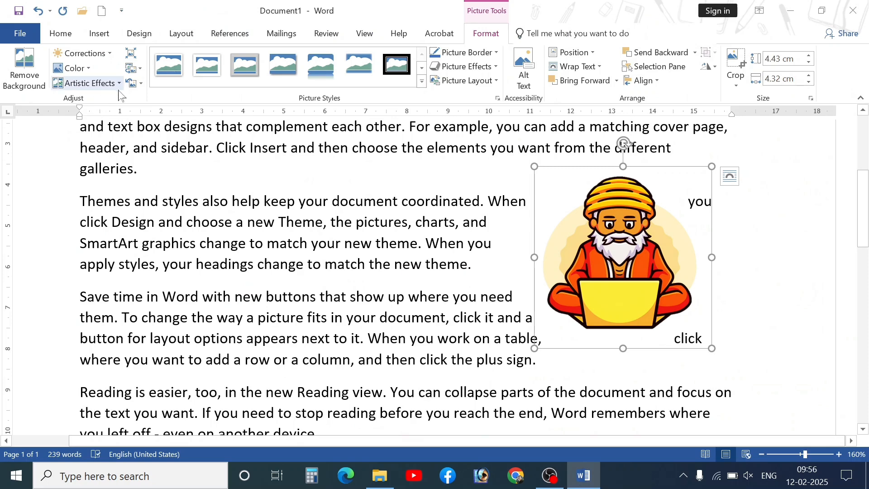
- Try the Marker and Paint Brush artistic effects on the picture, and undo the last effect
click(91, 84)
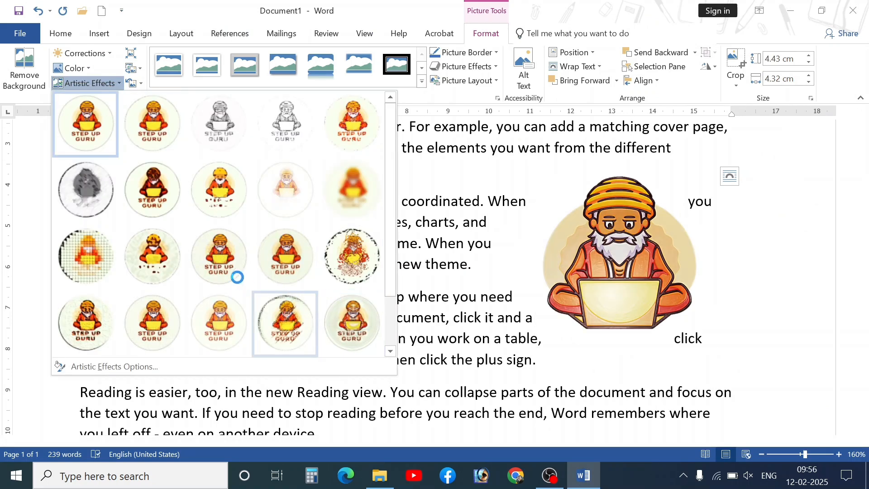
click(164, 136)
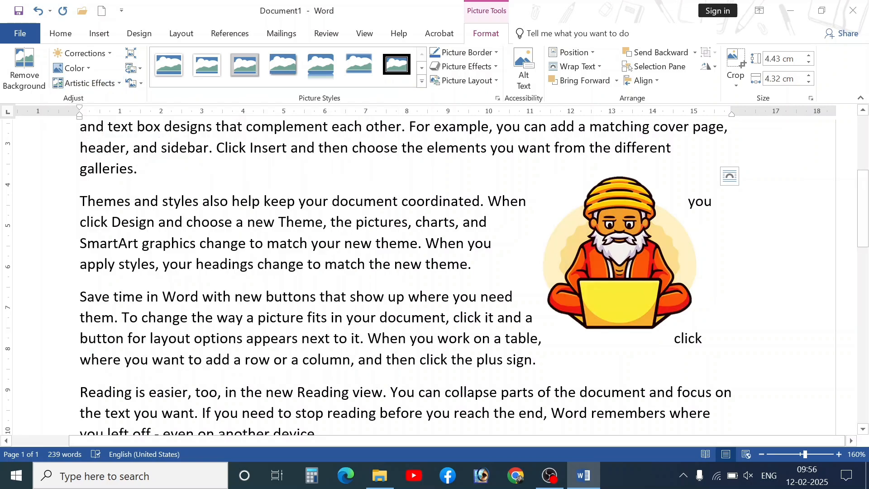
click(90, 82)
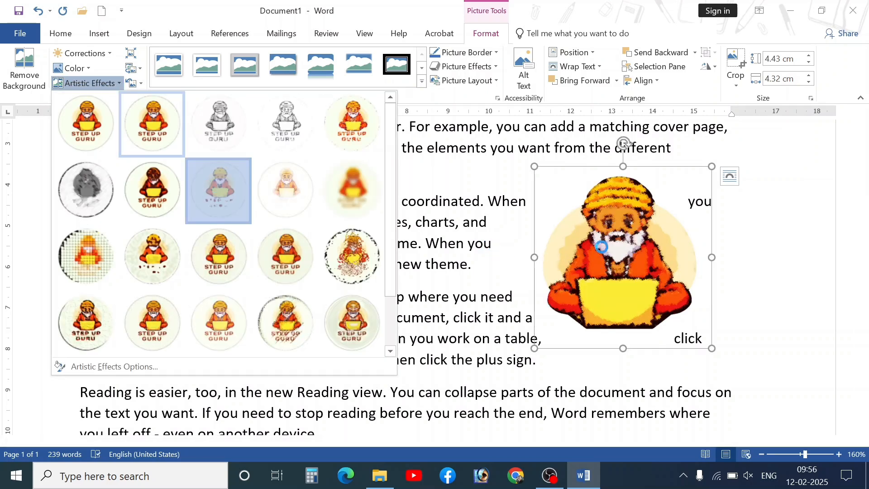
click(622, 225)
key(ctrl+z)
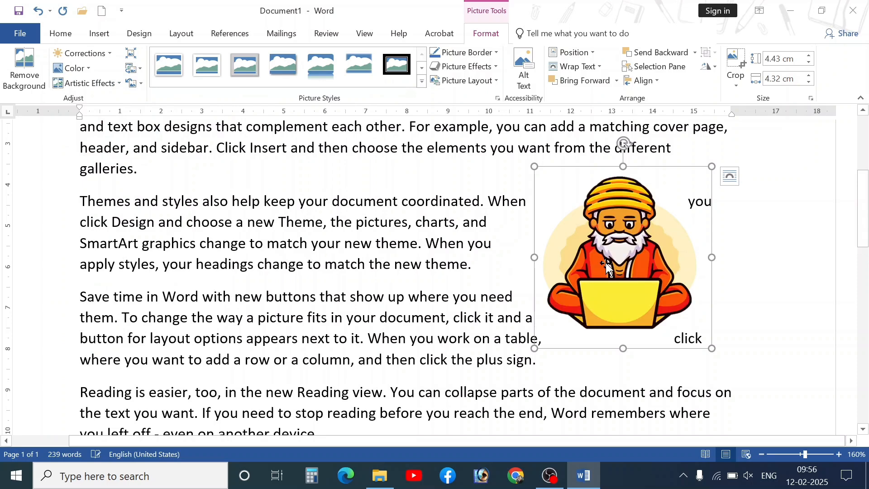
- Try the Glow Edges and Photocopy artistic effects on the picture, and return it to no effect
click(89, 83)
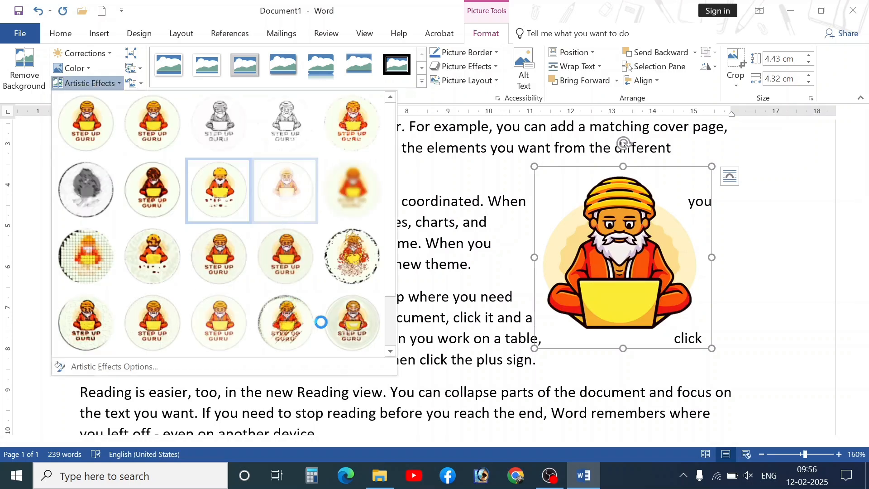
scroll(348, 328, down, 1)
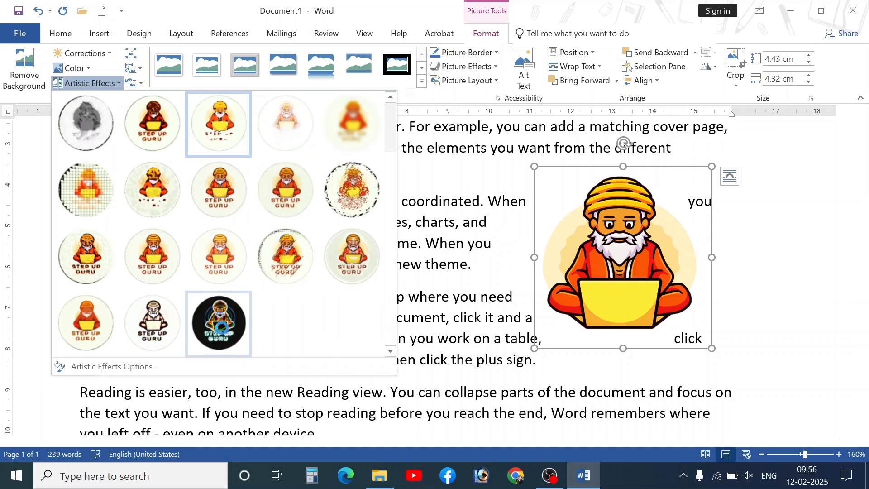
click(222, 328)
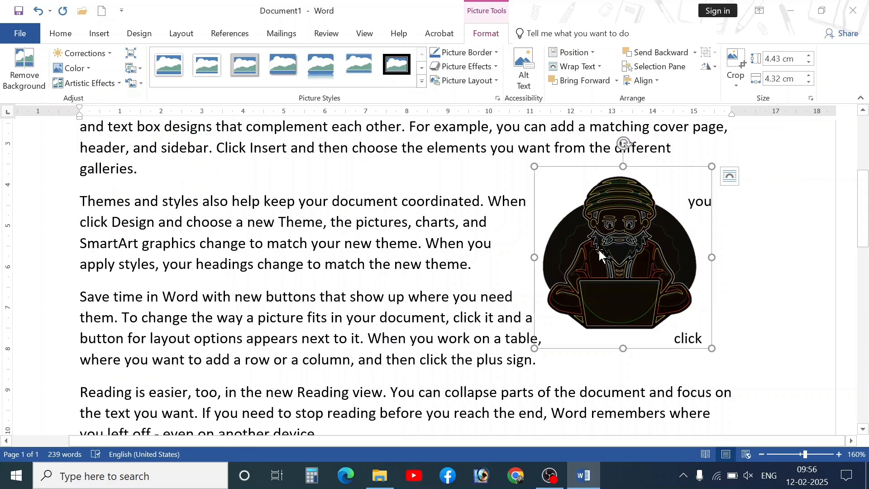
click(90, 83)
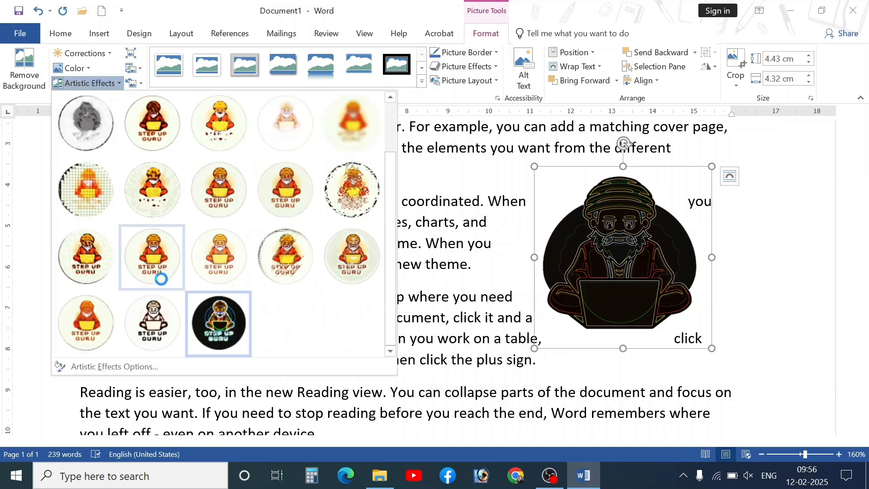
click(165, 312)
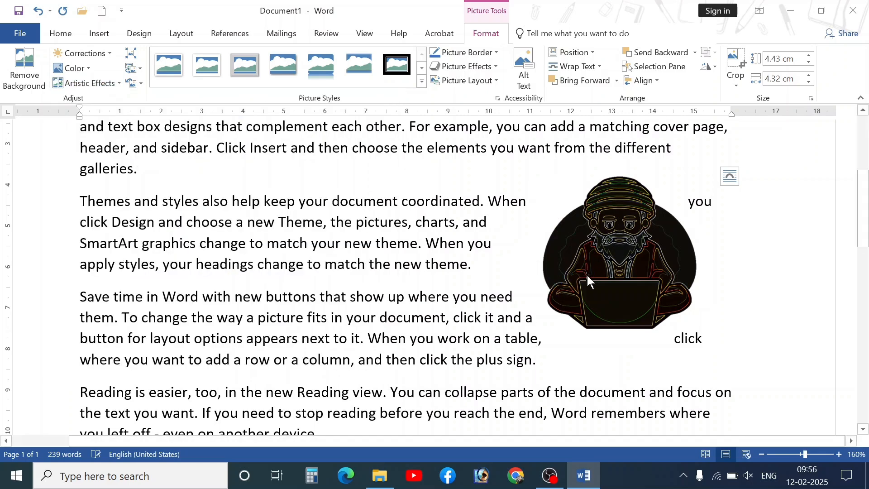
click(109, 83)
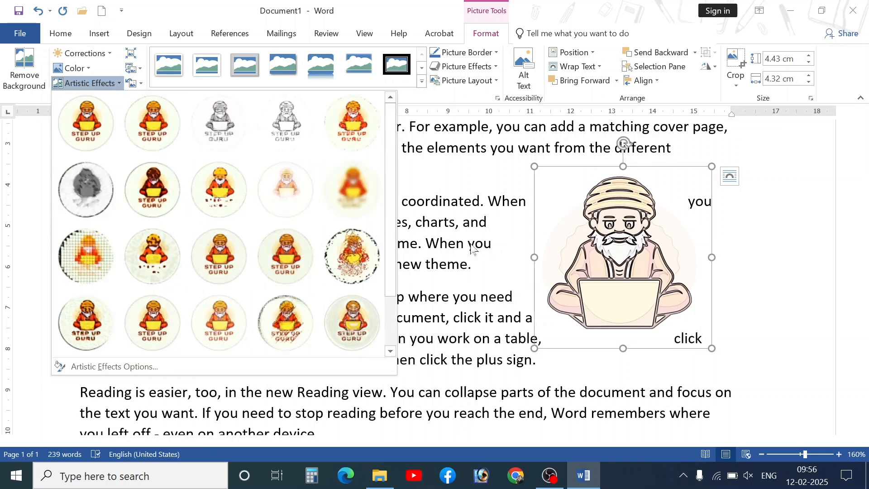
key(Escape)
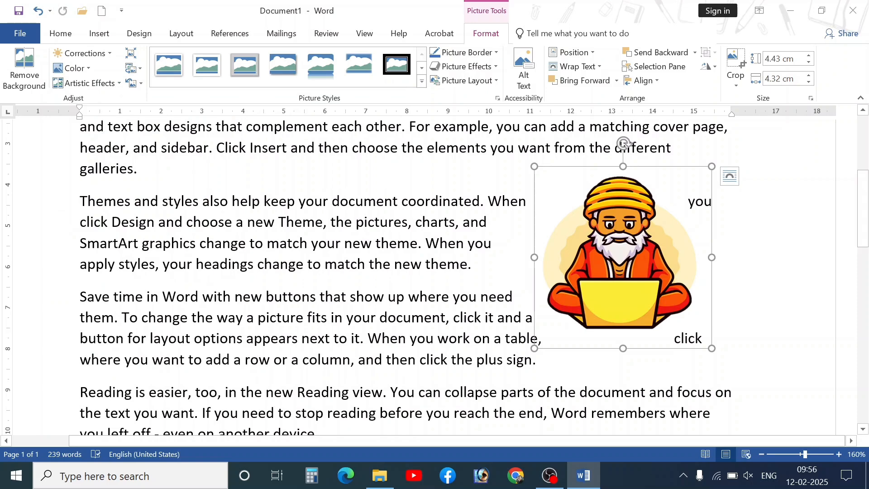
- Move the picture to the middle of the "Themes and styles" and "Save time" paragraphs, and view the Compress Pictures options
drag(595, 256, 353, 255)
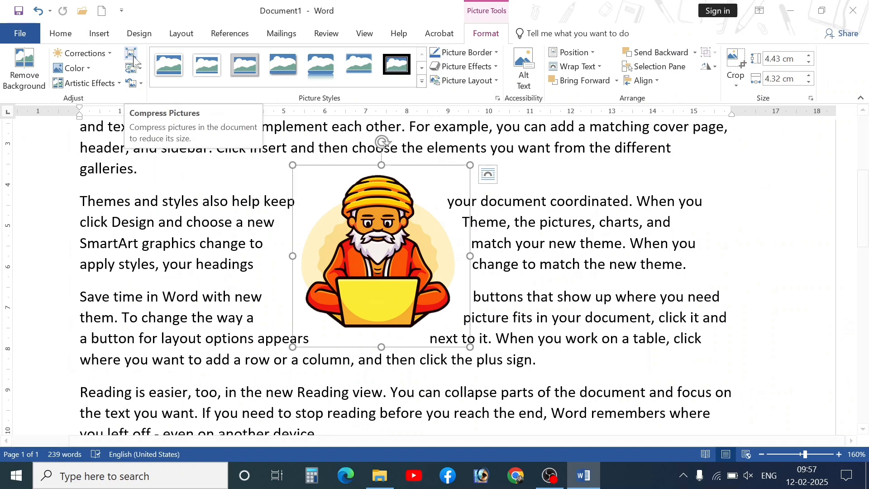
click(134, 58)
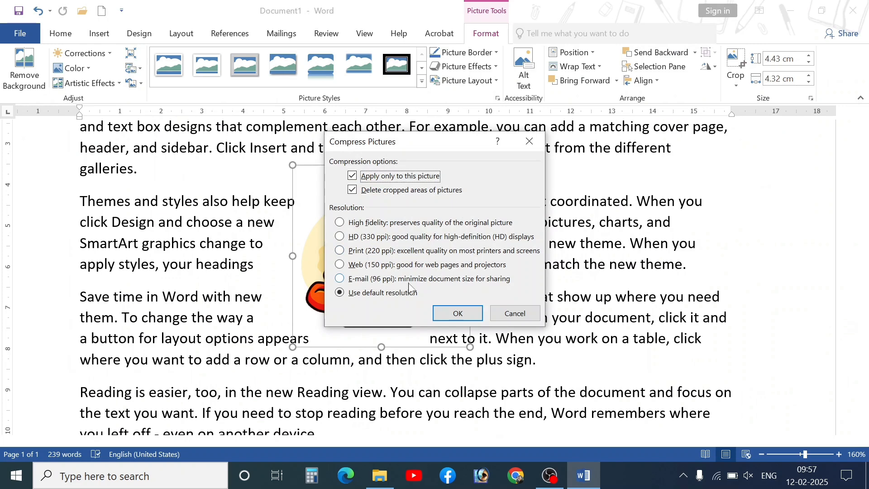
click(515, 313)
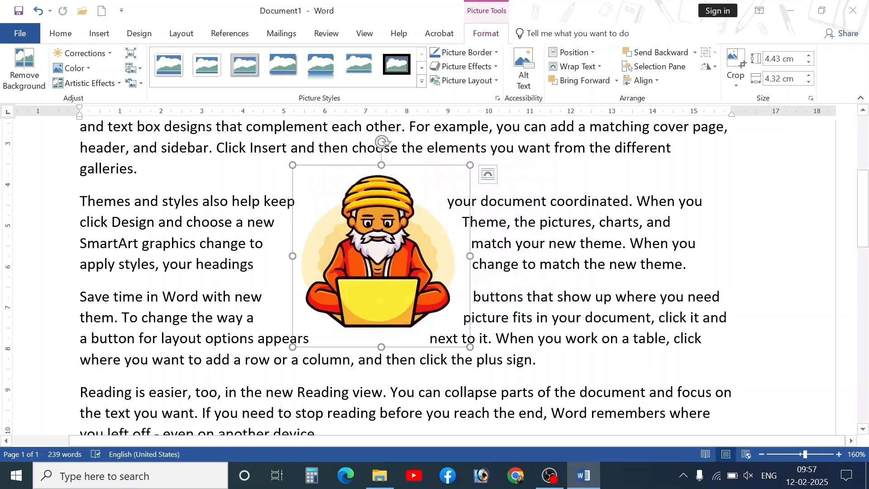
click(130, 60)
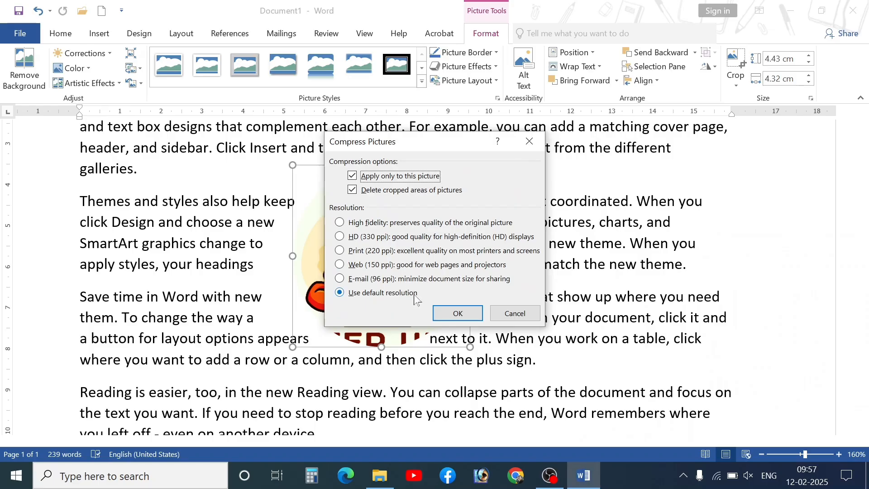
click(512, 323)
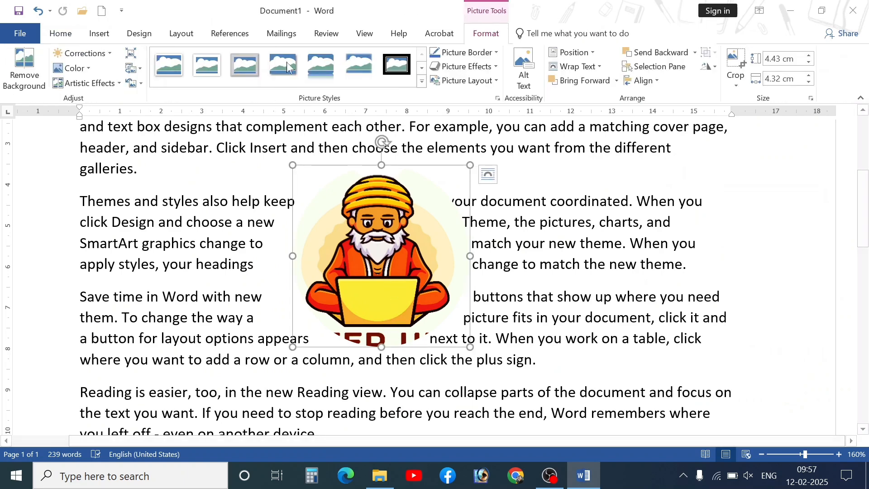
- Replace the picture with the file 20241209_195702.png from the Downloads folder
click(134, 69)
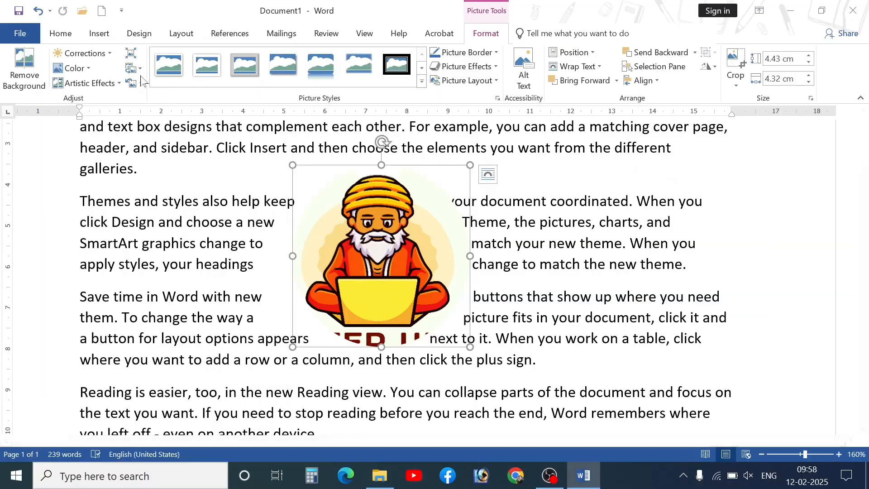
click(89, 18)
click(155, 86)
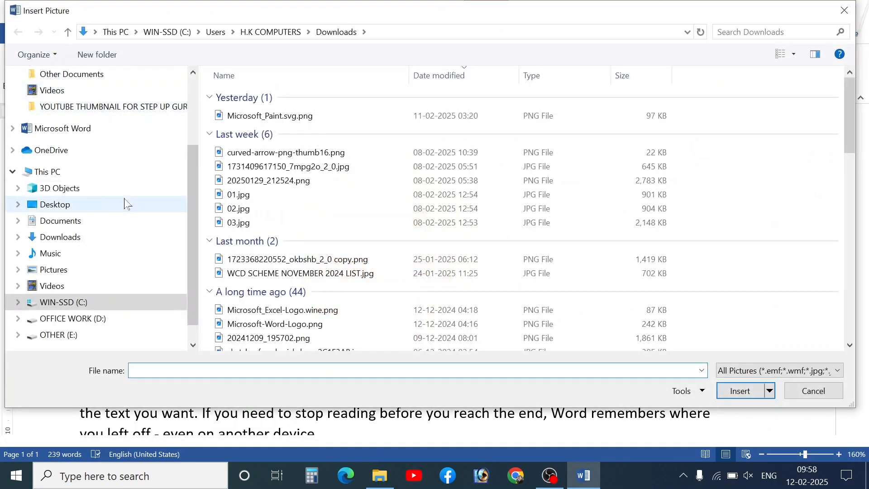
click(73, 237)
scroll(466, 294, down, 6)
scroll(452, 281, up, 4)
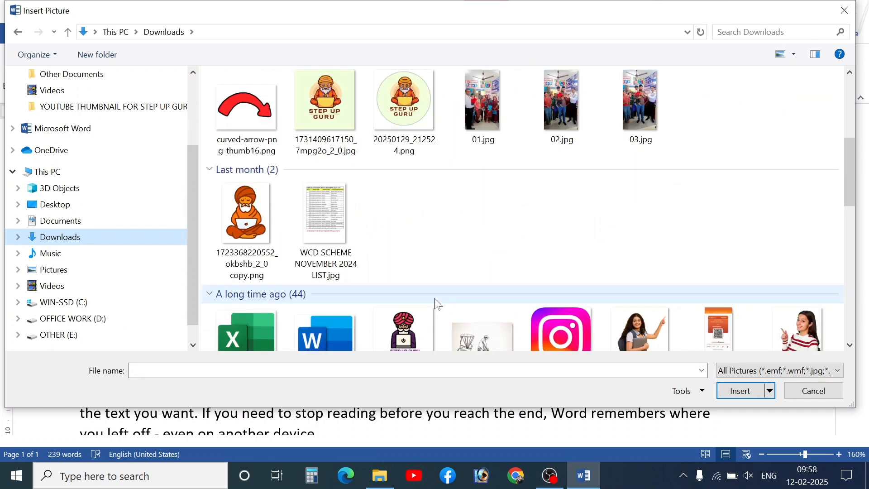
scroll(417, 272, down, 2)
click(417, 186)
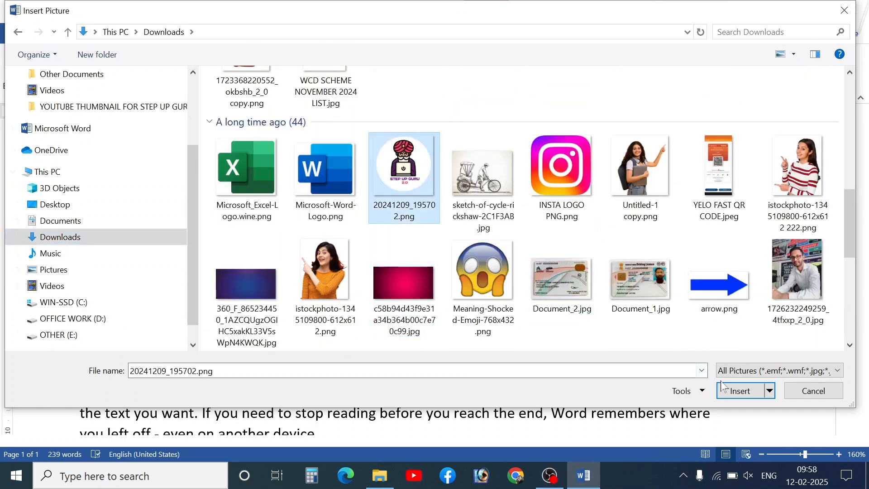
click(741, 390)
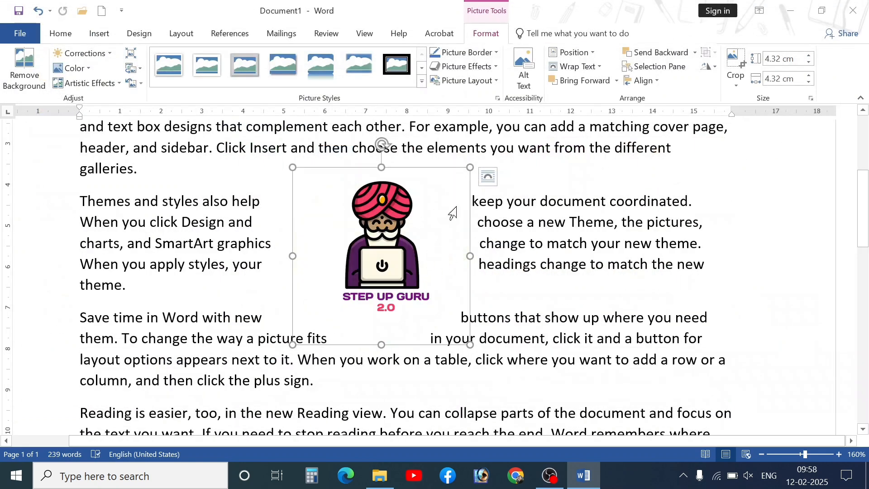
- Try removing the background of the replacement picture, and undo the removal
scroll(402, 257, up, 1)
scroll(401, 257, down, 1)
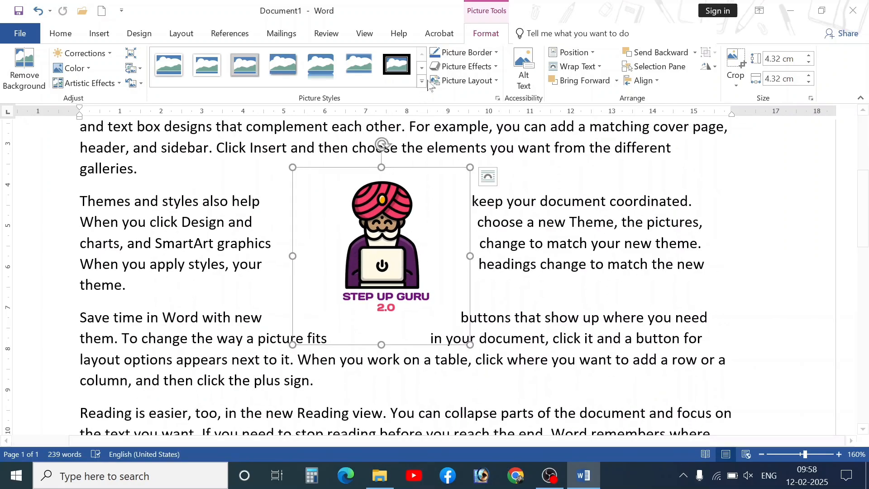
click(24, 68)
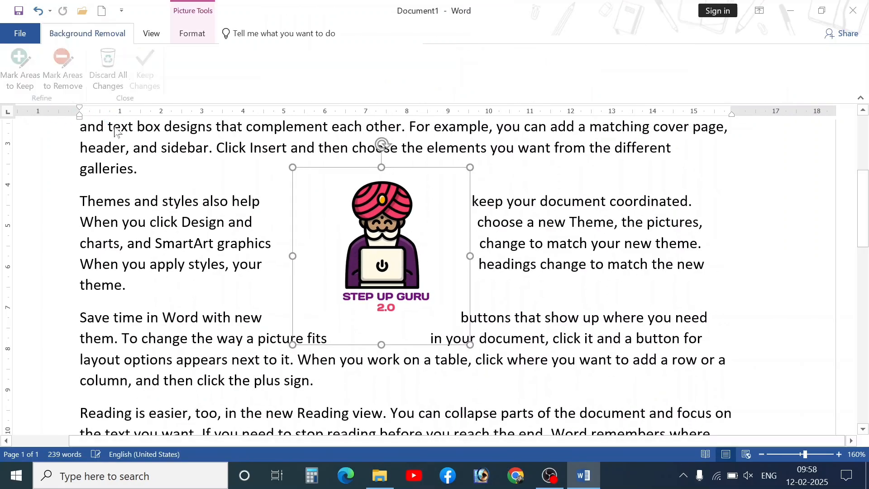
click(145, 73)
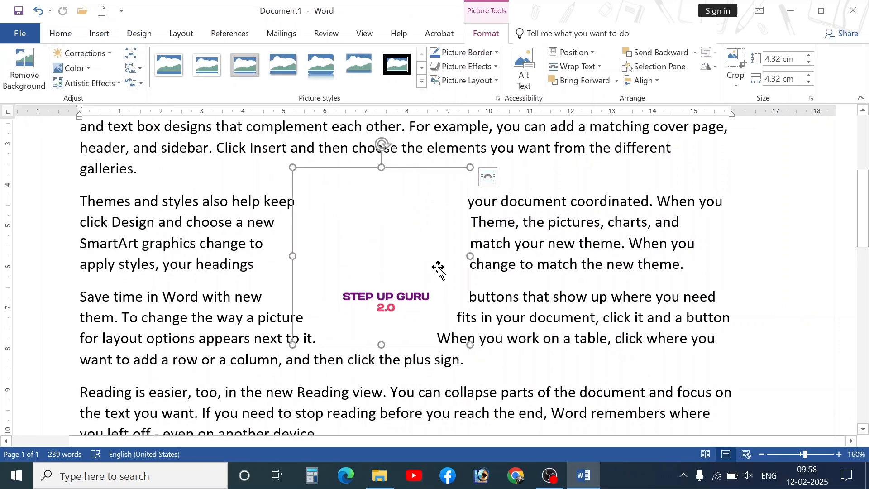
key(ctrl+z)
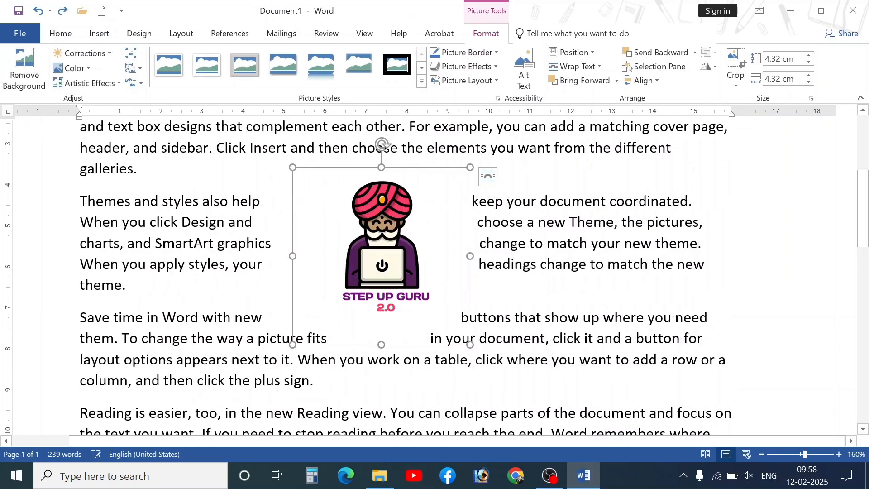
- Crop the replacement picture to the plain rectangle shape
click(736, 81)
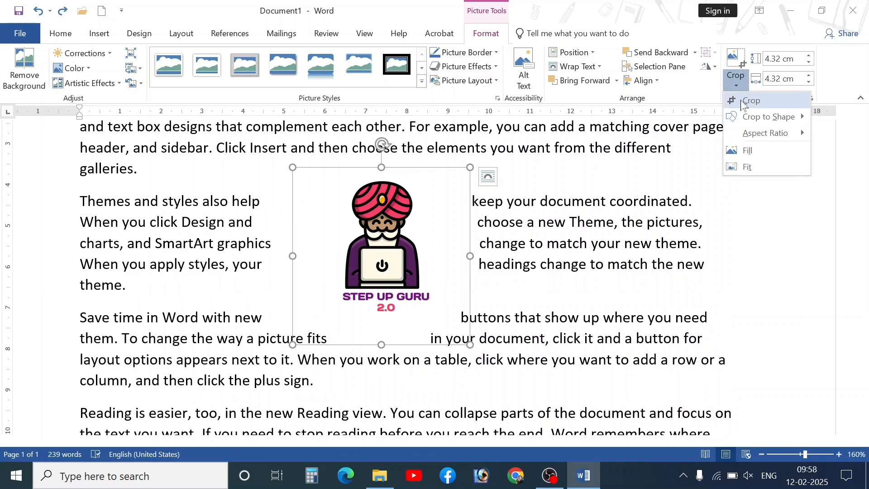
mouse_move(730, 120)
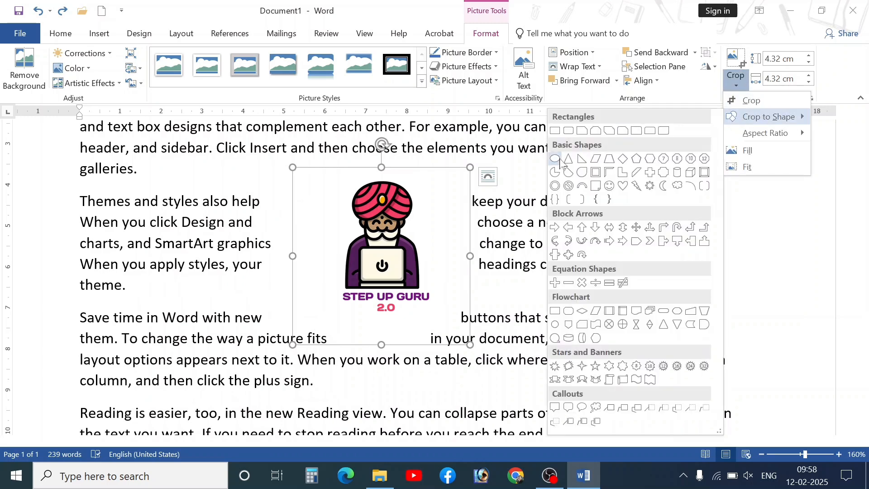
click(558, 134)
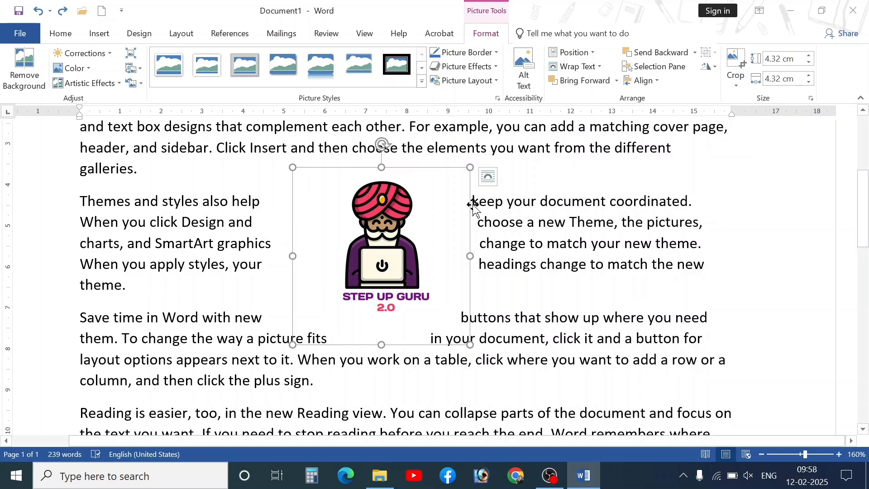
- Try cropping in the upper-left corner of the rectangular picture, and undo the crop
click(737, 83)
click(748, 102)
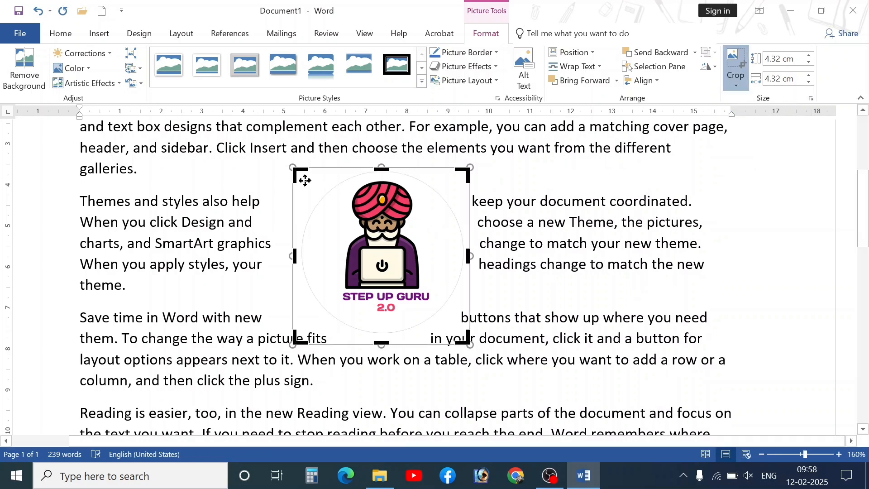
drag(302, 176, 340, 178)
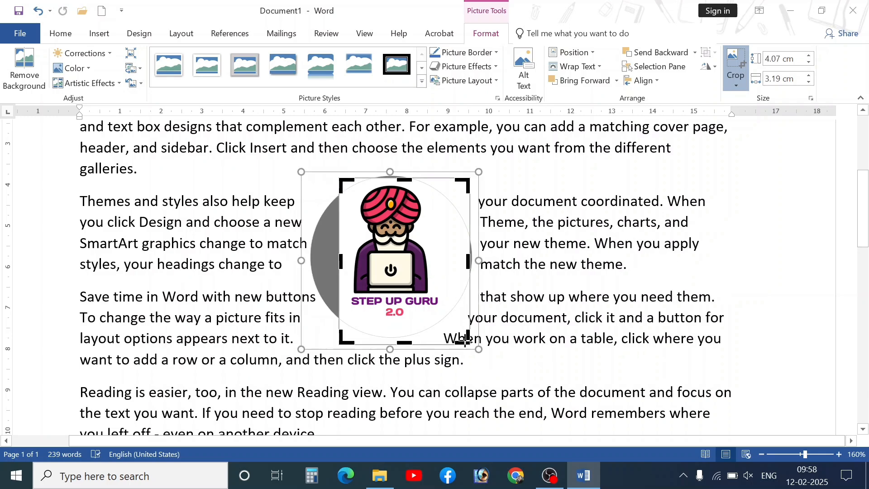
key(Escape)
key(ctrl+z)
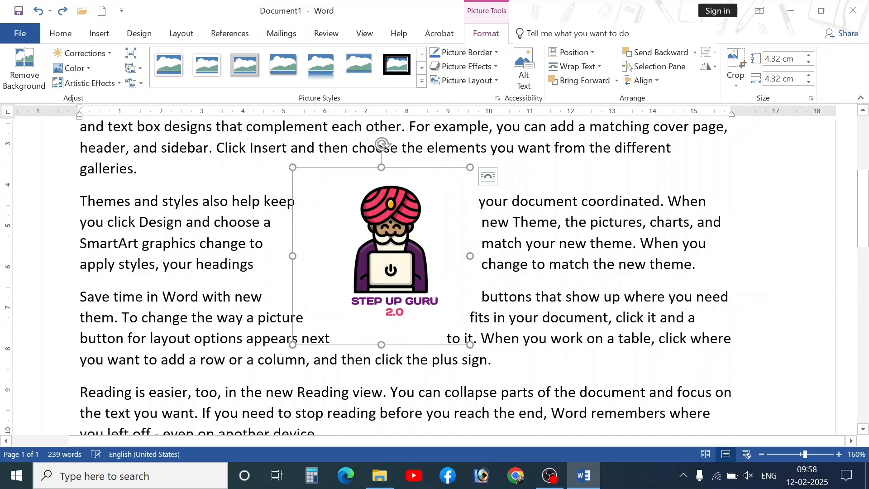
- Crop the picture to the oval shape from the basic shapes
click(736, 85)
mouse_move(751, 117)
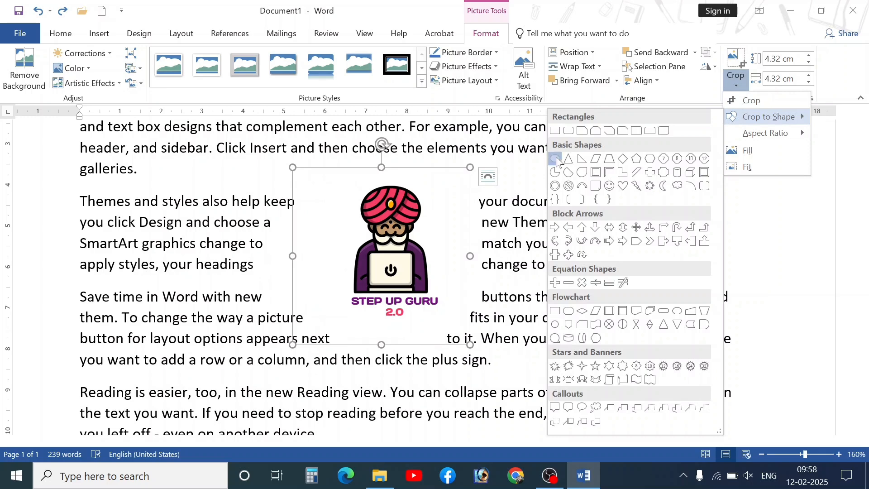
click(556, 160)
- Crop the oval picture's margins closer around the logo, to about 3.48 cm high and 3.19 cm wide
click(736, 84)
click(749, 101)
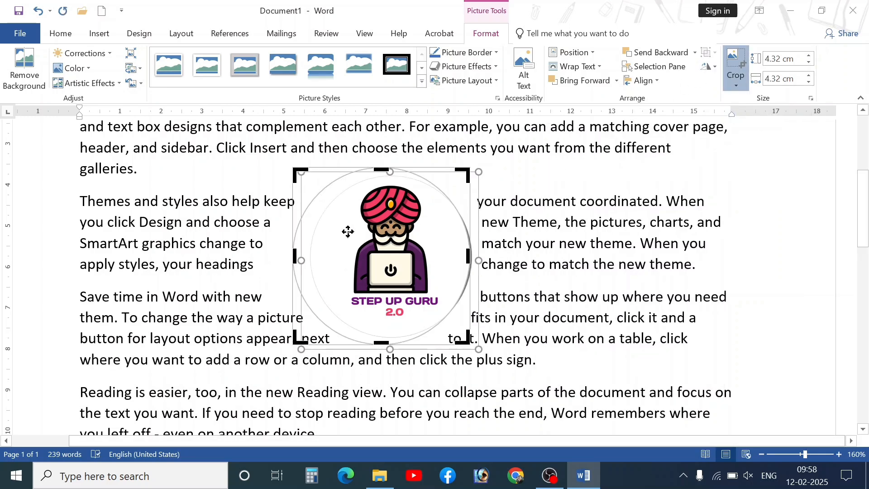
drag(300, 180, 329, 179)
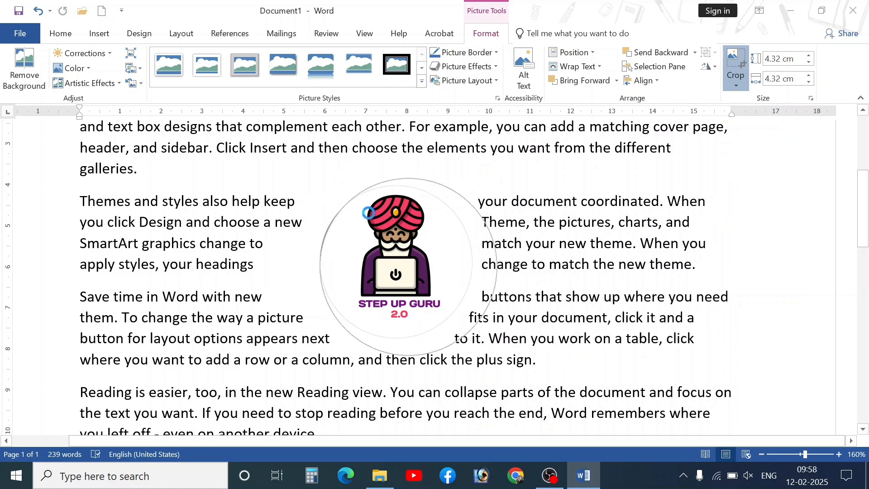
drag(498, 351, 466, 332)
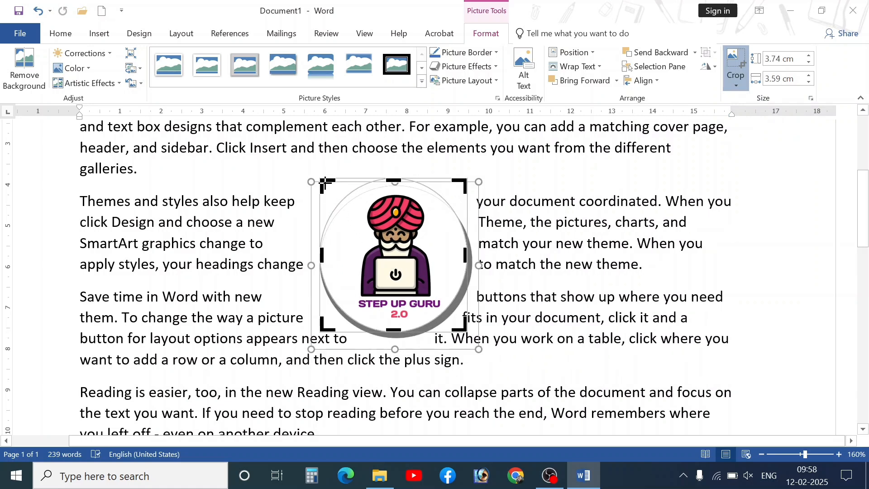
drag(325, 181, 344, 191)
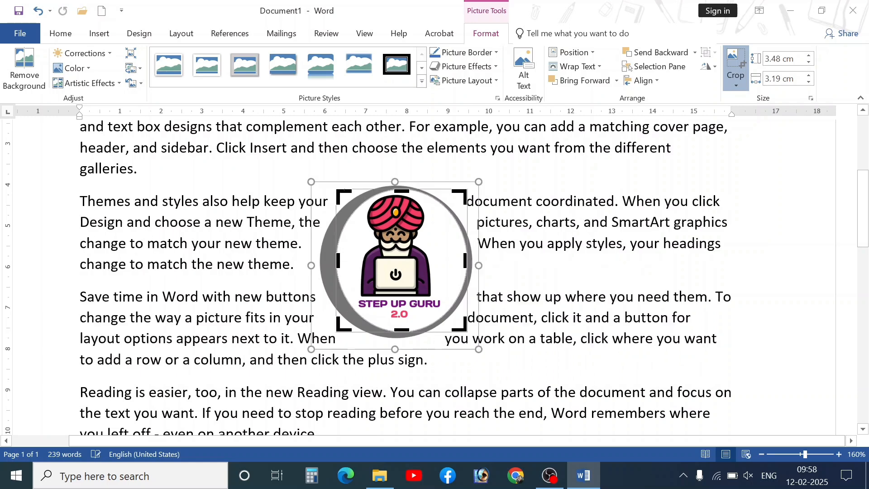
click(736, 85)
click(734, 105)
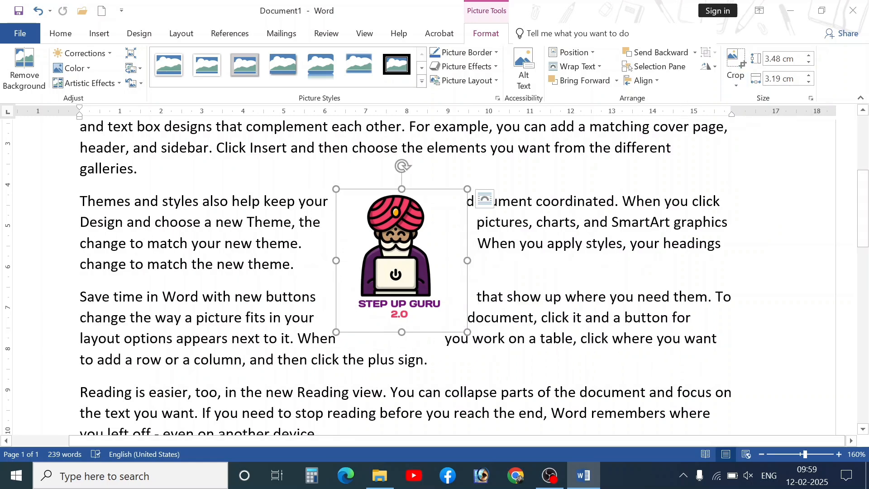
click(482, 339)
- Start replacing the cropped picture from online sources and search for "computer"
click(418, 300)
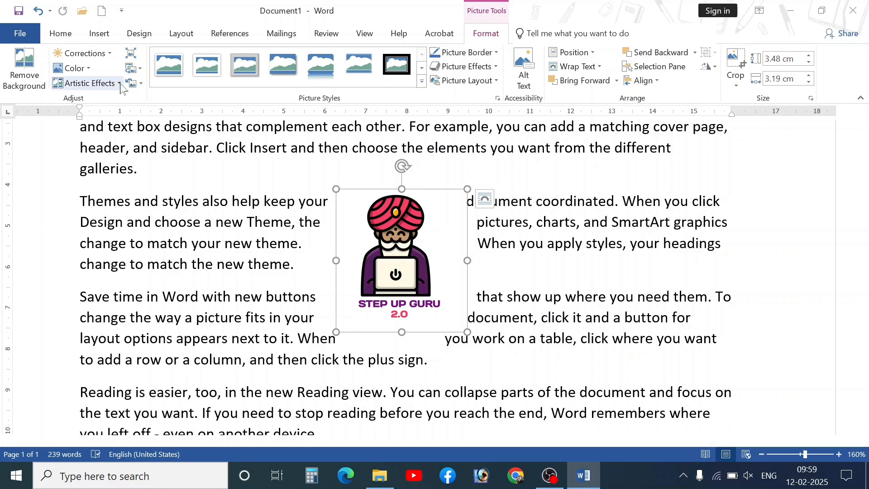
click(142, 69)
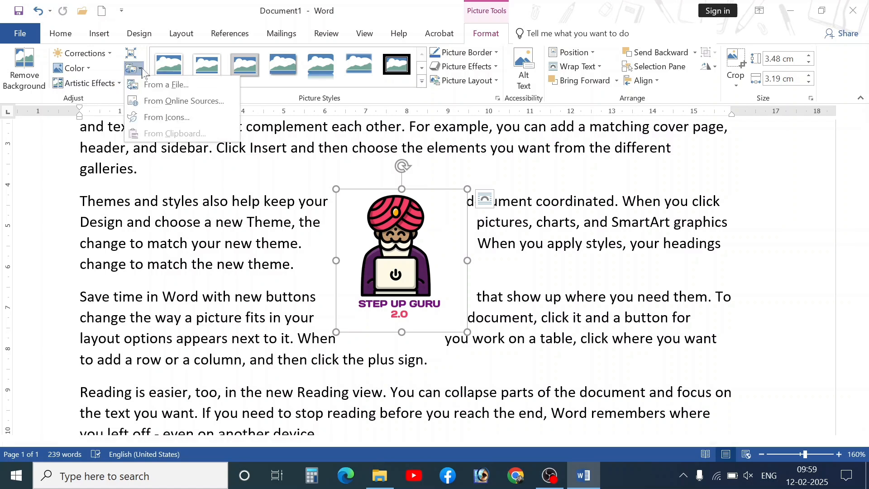
click(181, 103)
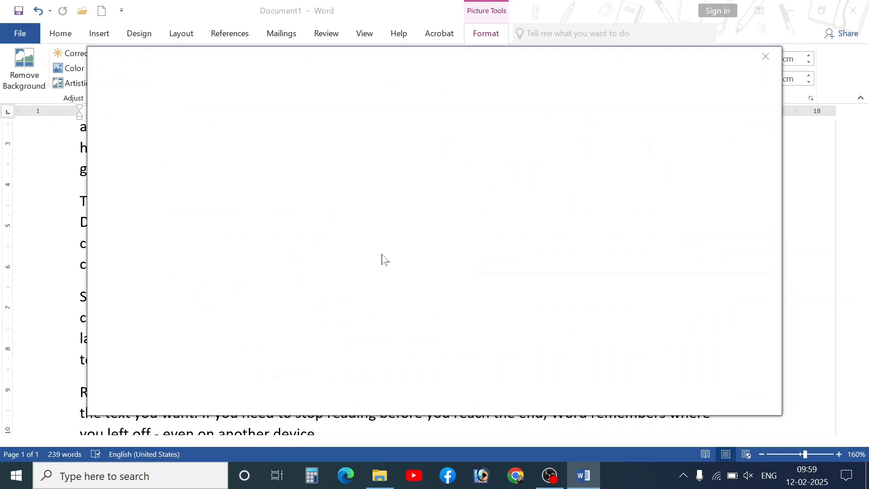
scroll(485, 301, down, 6)
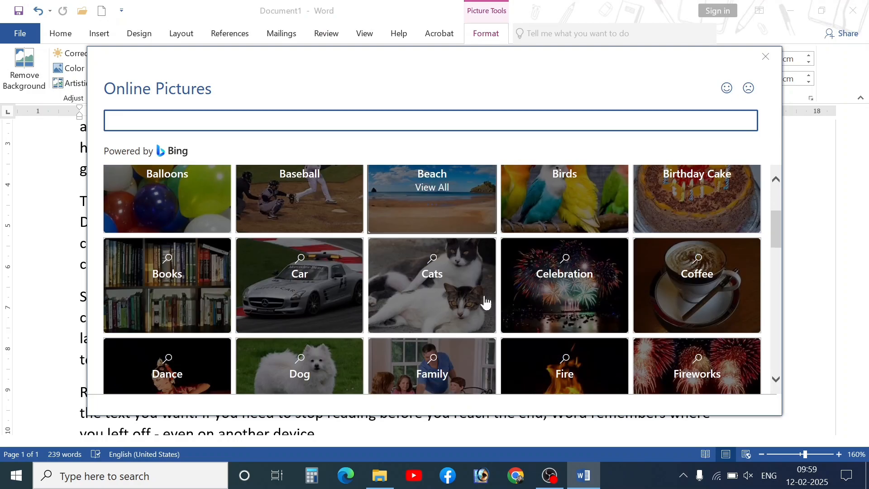
scroll(555, 311, down, 10)
scroll(546, 332, up, 12)
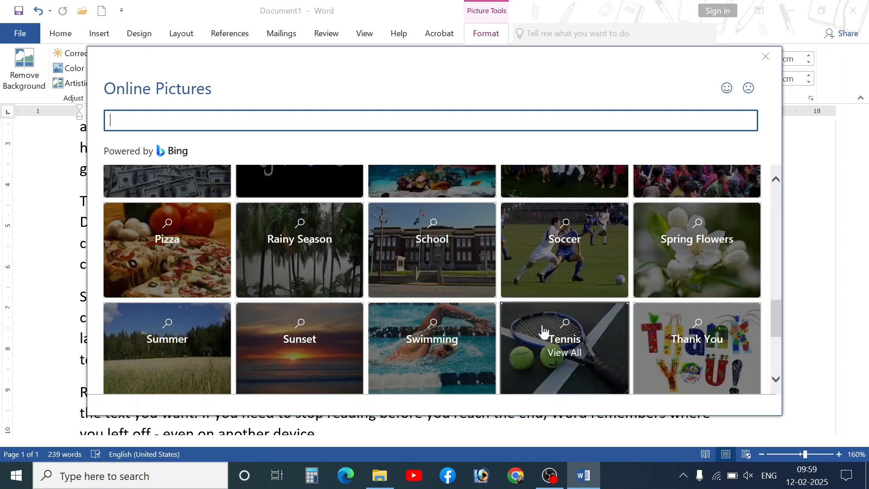
scroll(543, 333, up, 3)
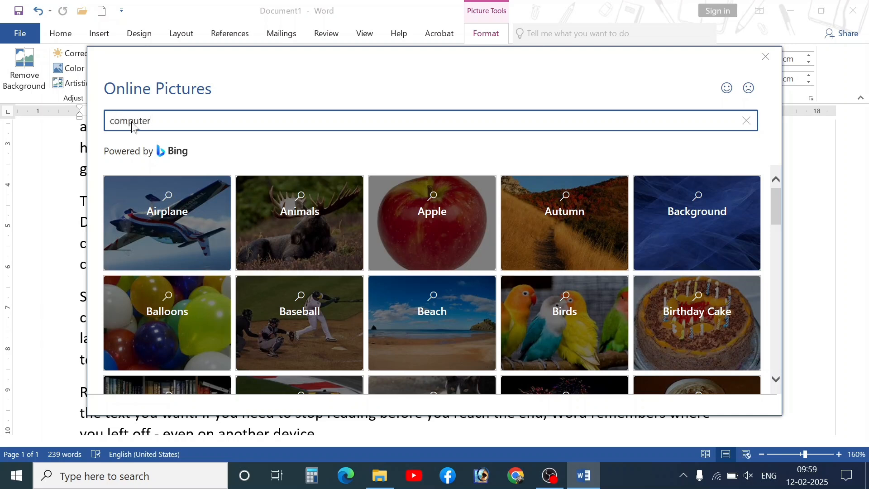
key(Return)
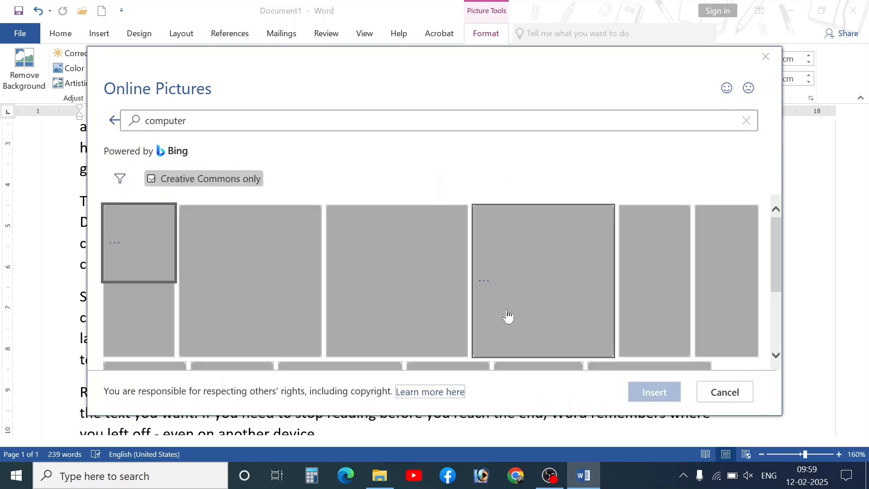
- Replace the picture with the clip-art computer with a blue screen, and enlarge it slightly to about 3.24 cm square
scroll(394, 292, down, 2)
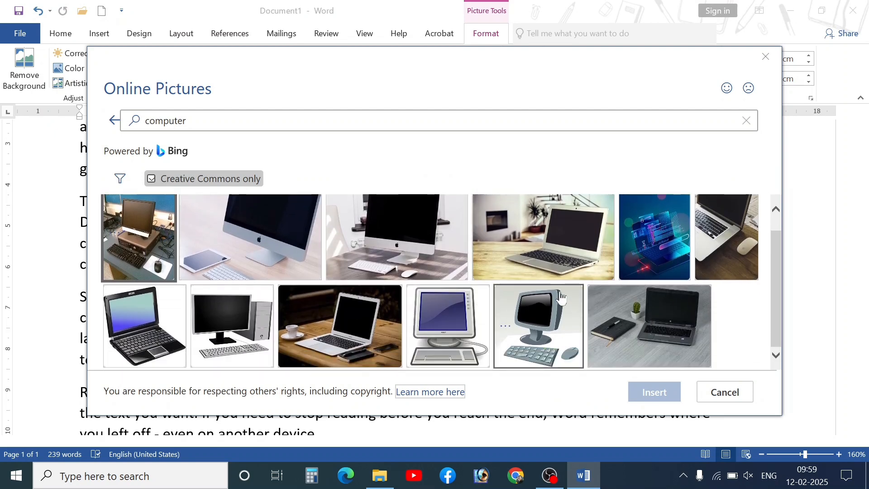
click(434, 317)
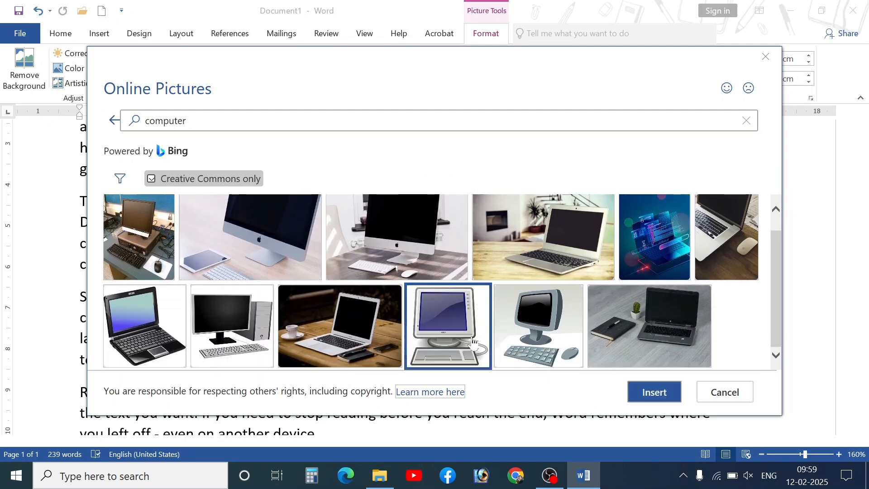
click(654, 393)
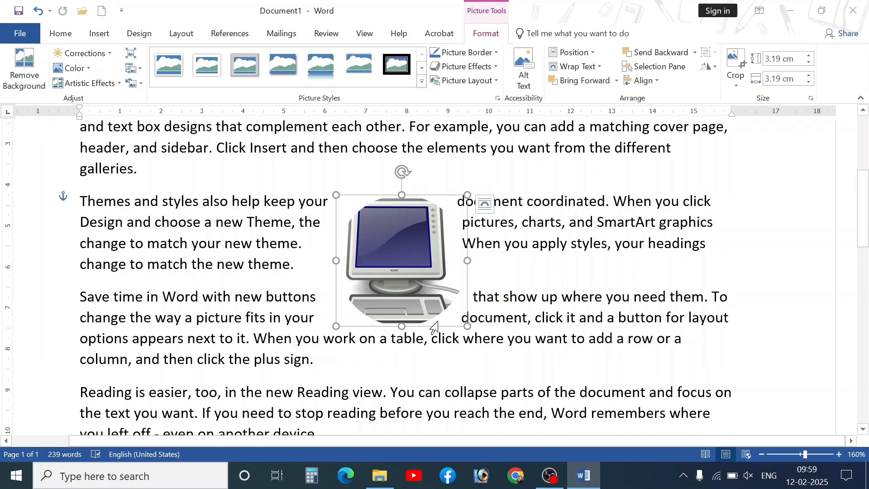
mouse_move(467, 326)
mouse_down()
mouse_move(476, 399)
mouse_move(469, 328)
mouse_up()
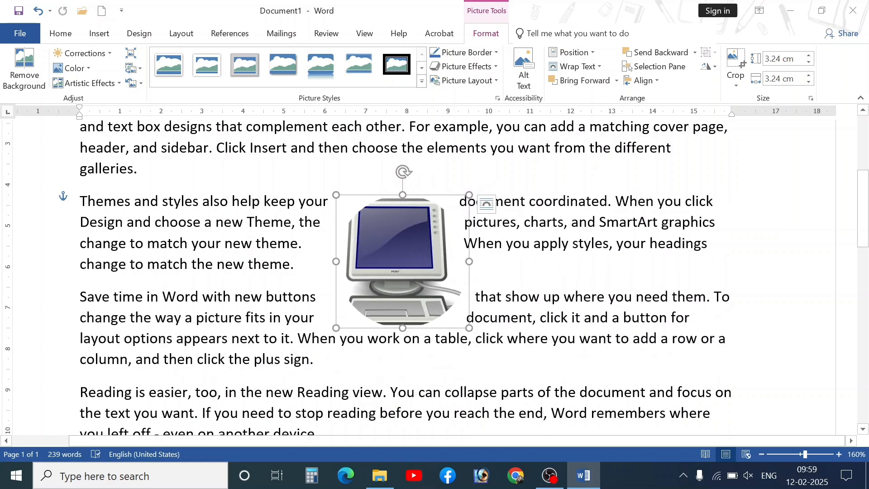
- Start replacing the computer picture with an icon, browse the icon categories and search for "computer"
click(141, 69)
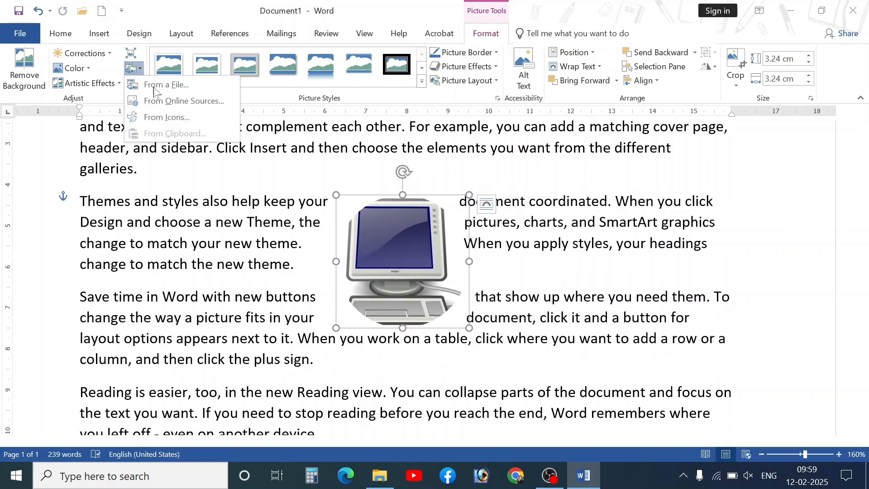
click(177, 118)
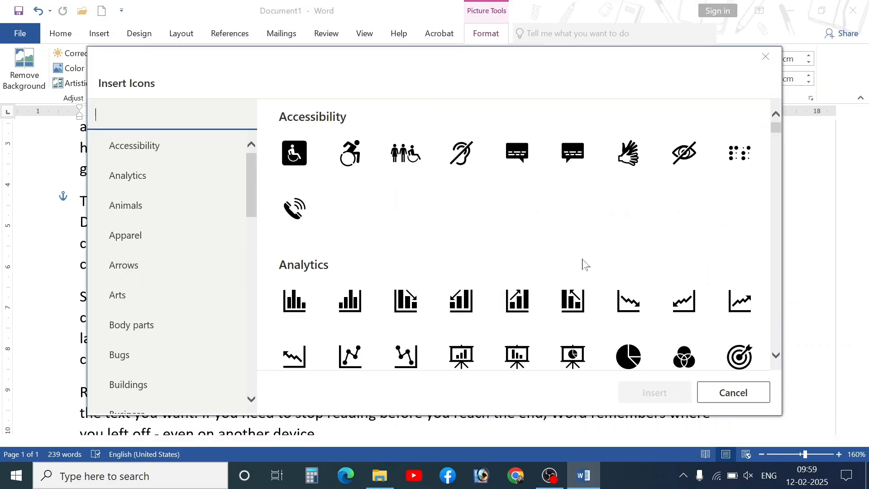
scroll(575, 271, down, 4)
scroll(584, 226, up, 1)
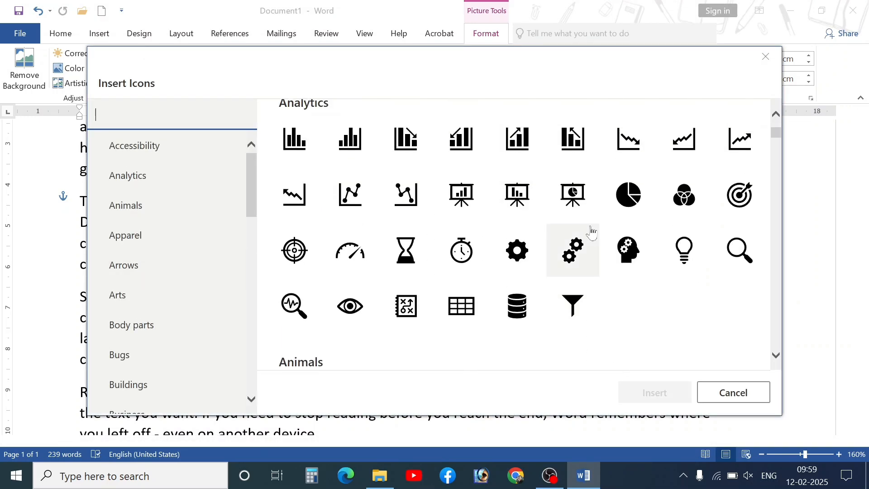
scroll(580, 281, down, 6)
scroll(569, 300, down, 6)
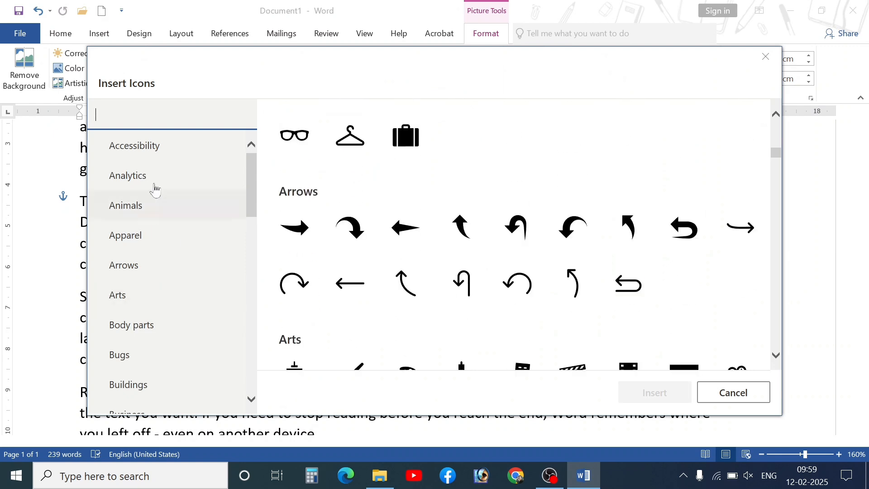
text(computer)
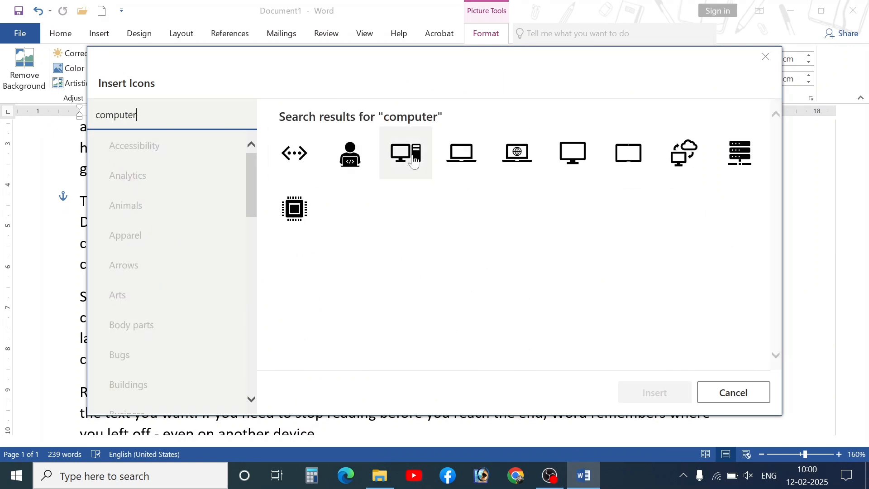
- Replace the picture with the plain laptop icon and shrink it to about 2.77 cm square
click(461, 149)
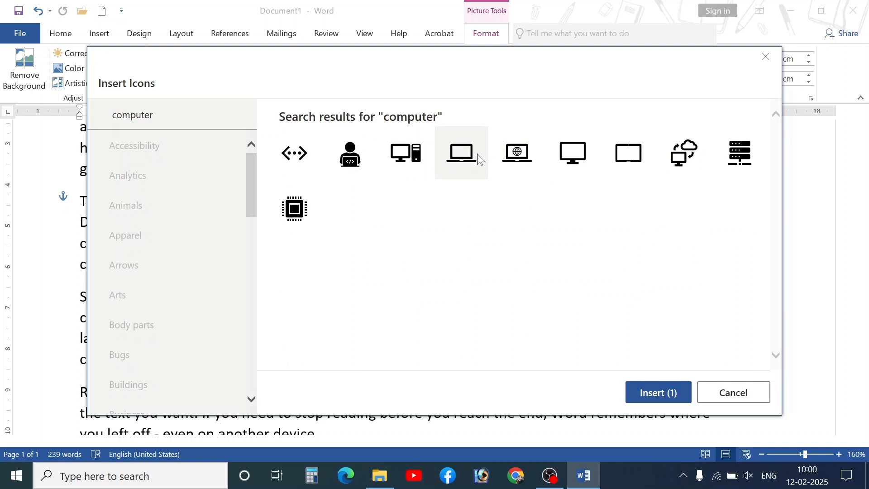
click(653, 401)
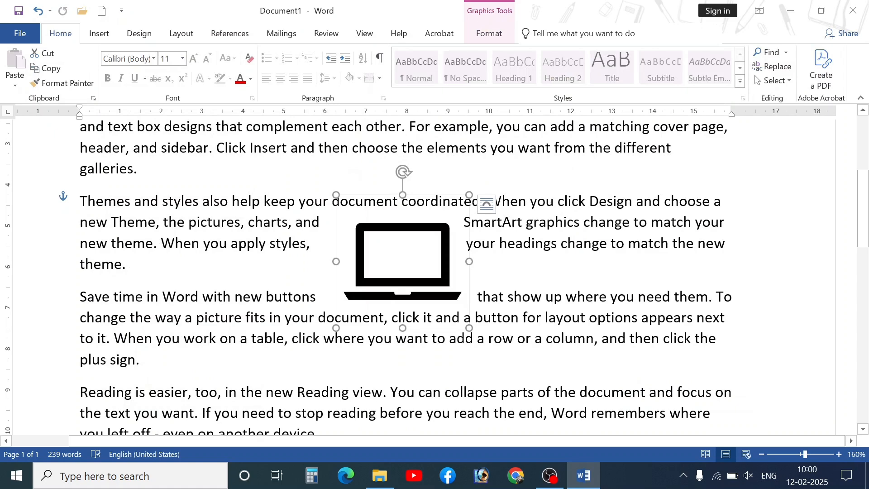
click(502, 317)
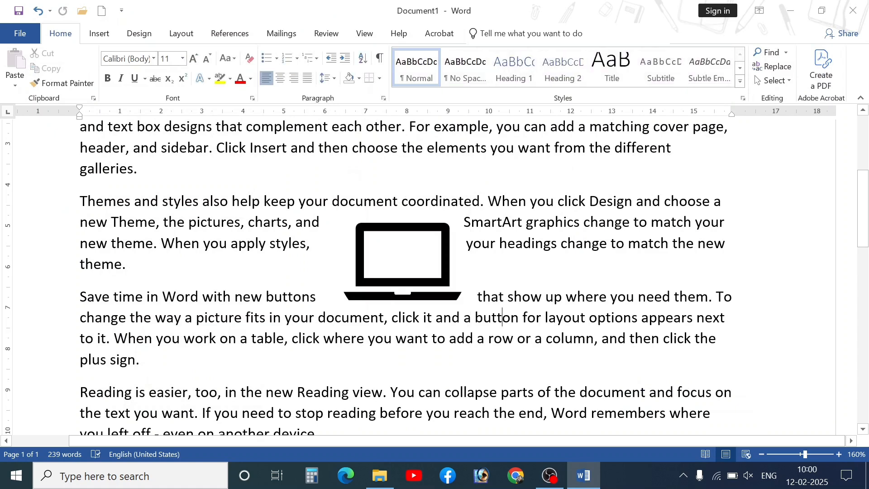
click(435, 271)
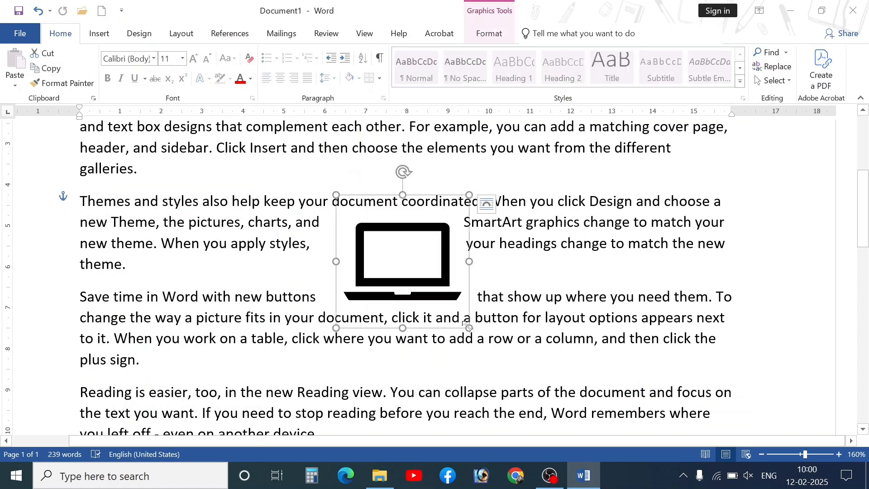
drag(469, 328, 450, 309)
- Preview the graphics styles and fill colors on the laptop icon, and view its outline options
click(480, 33)
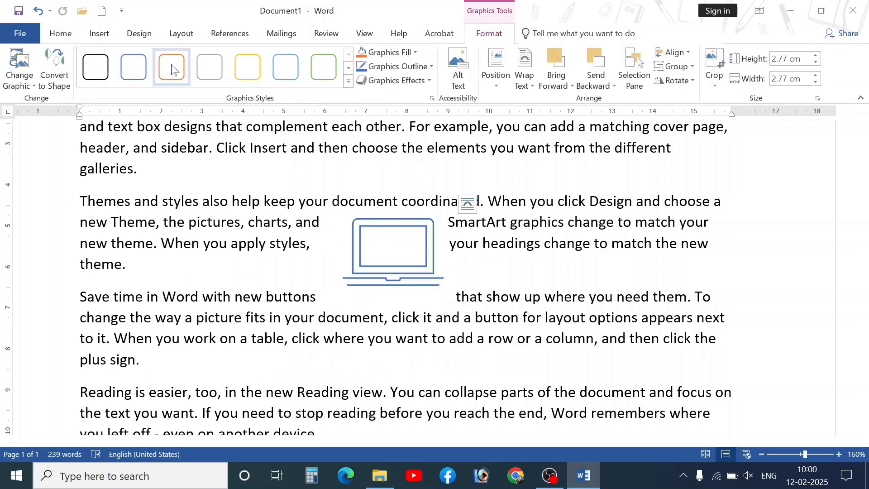
click(401, 53)
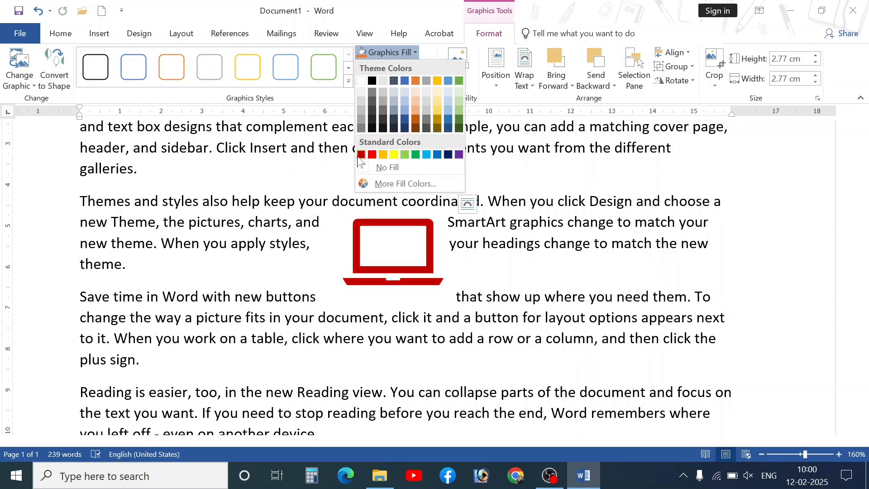
click(386, 10)
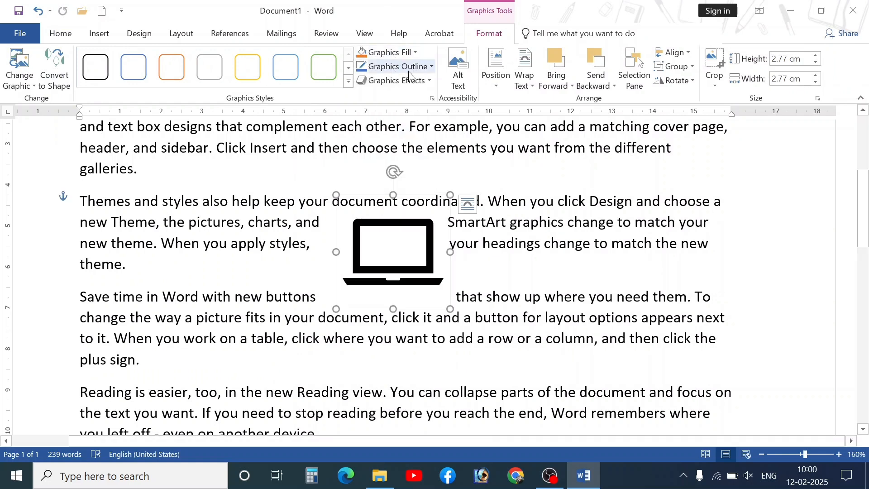
click(424, 68)
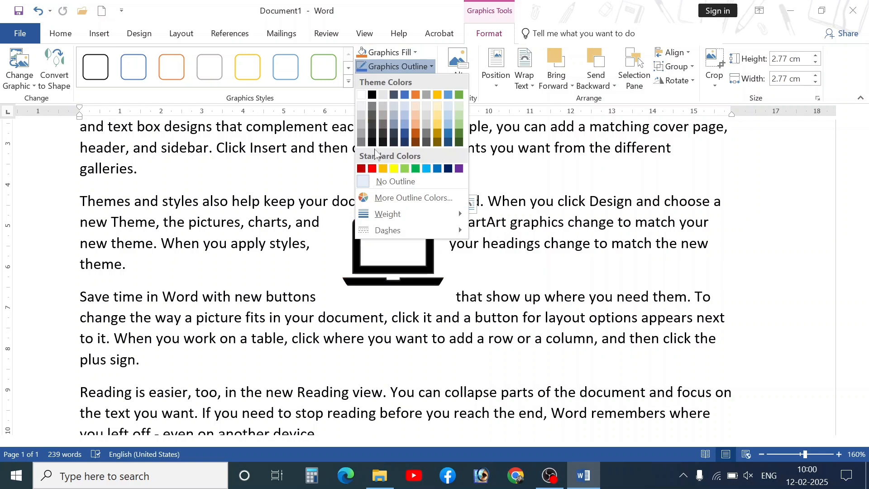
click(410, 285)
- Enlarge the laptop icon to about 4.45 cm square, and preview different outline and fill colors on it
drag(432, 283, 538, 386)
ctrl+scroll(563, 294, up, 4)
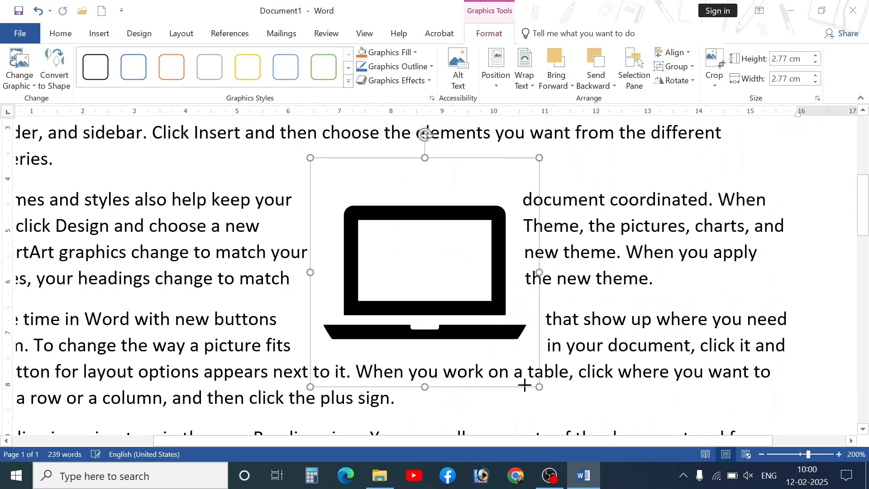
click(398, 66)
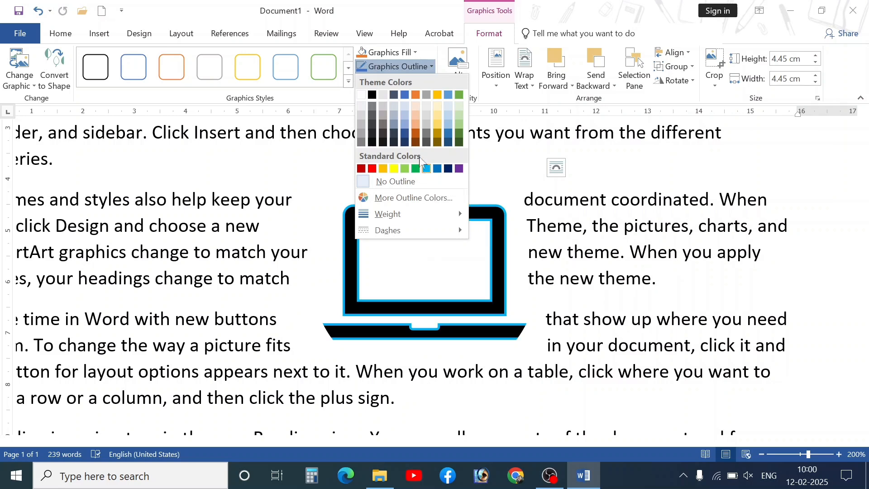
click(399, 54)
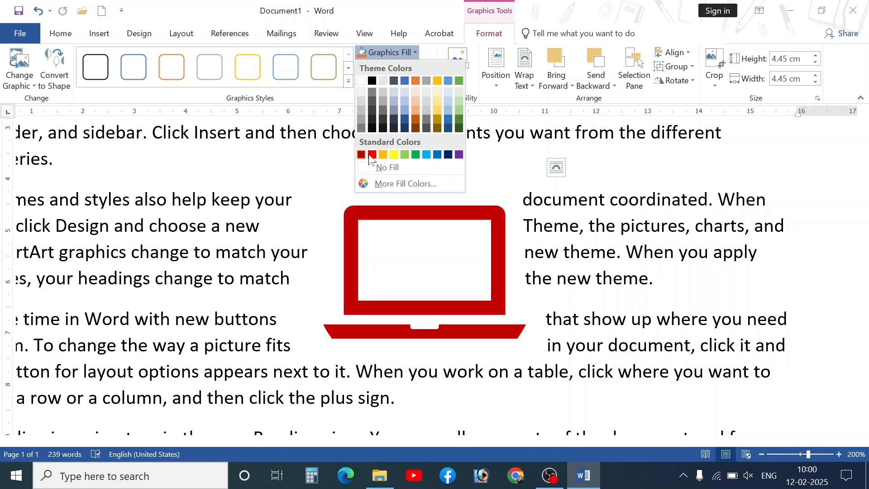
click(389, 53)
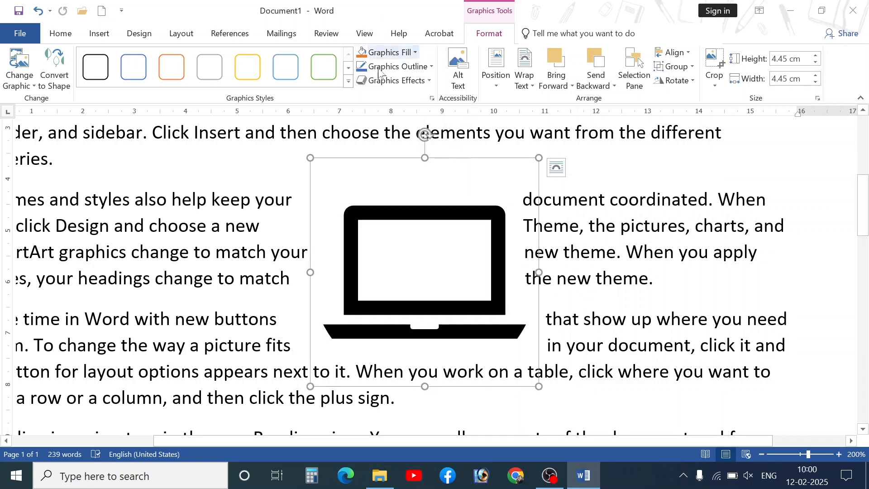
- Preview the preset and shadow effects on the laptop icon, and move the icon toward the left side of the text
click(397, 81)
mouse_move(398, 104)
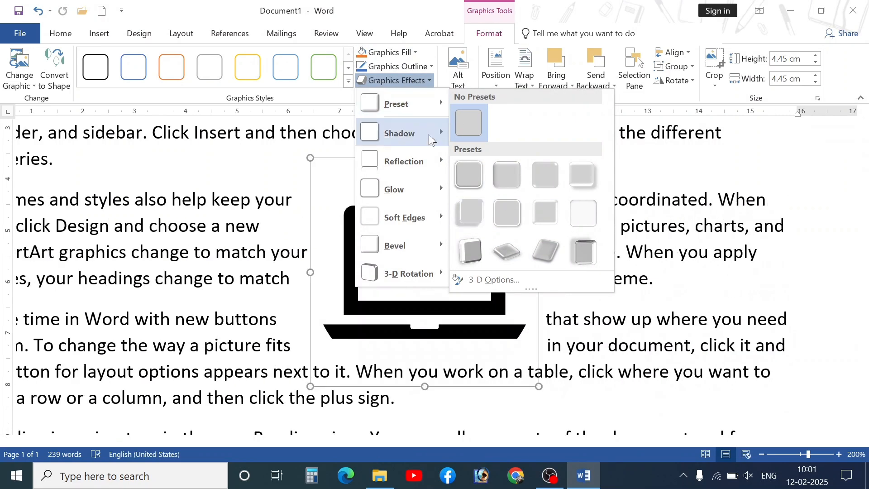
mouse_move(398, 133)
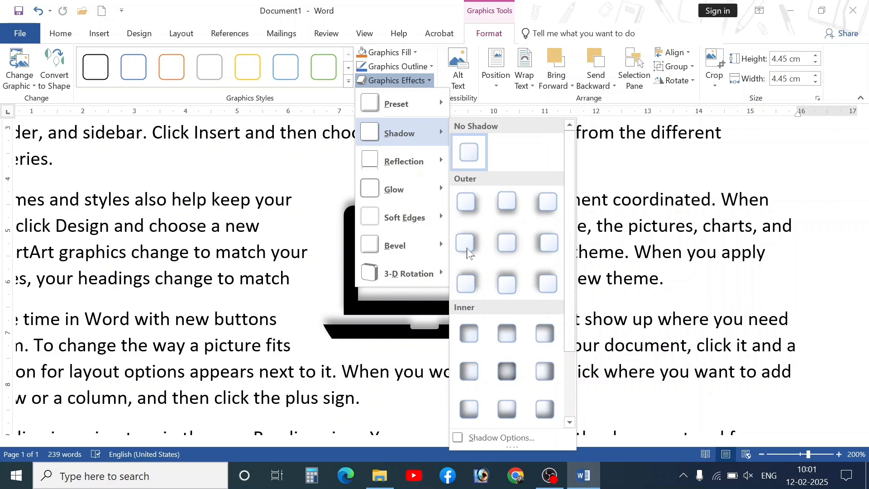
click(422, 305)
drag(422, 306, 174, 319)
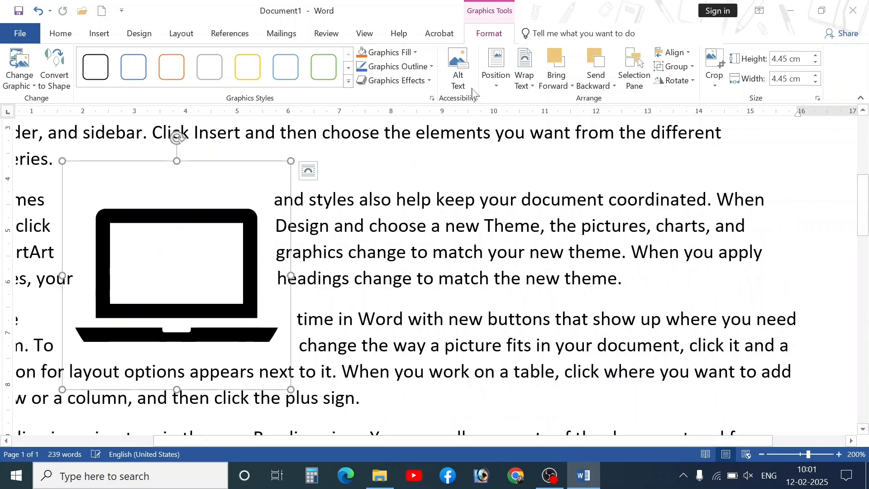
- Preview the reflection, glow and soft edges effects on the laptop icon, and view the bevel options
click(394, 80)
mouse_move(403, 161)
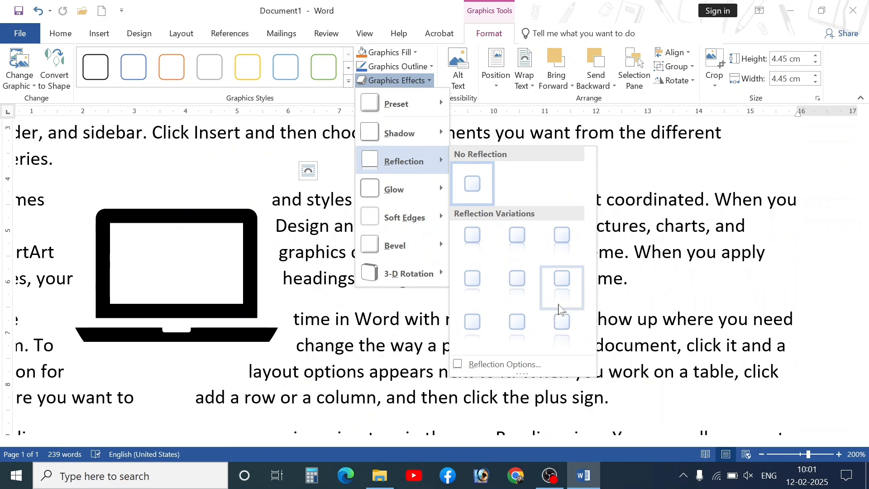
mouse_move(446, 189)
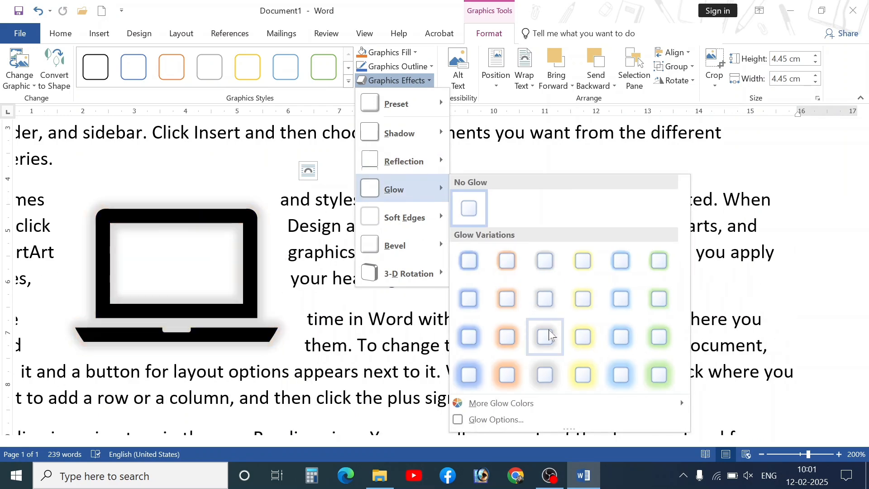
mouse_move(430, 218)
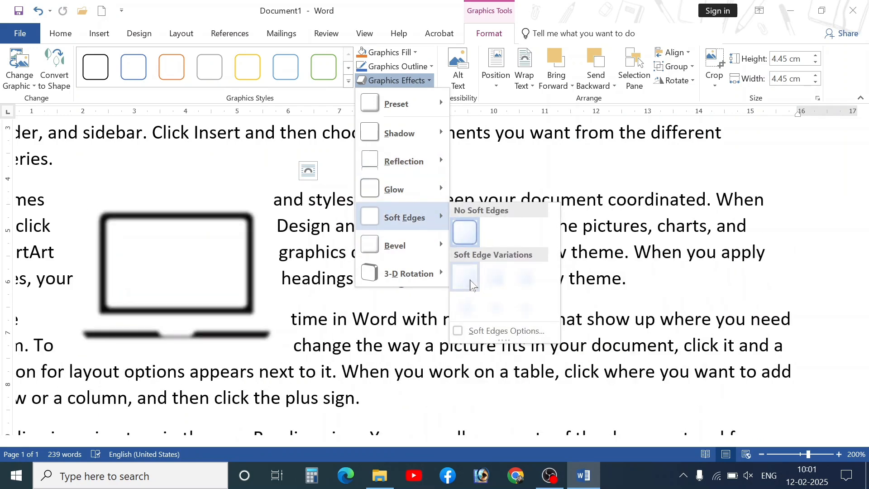
mouse_move(454, 244)
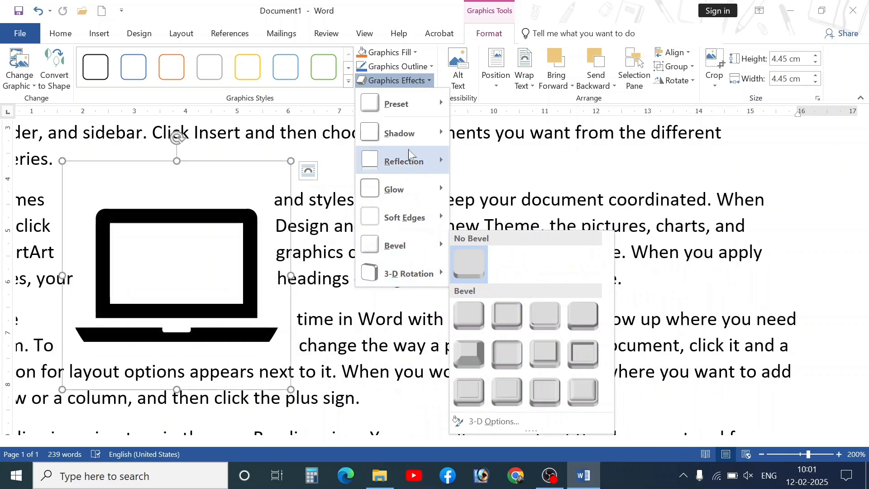
click(663, 226)
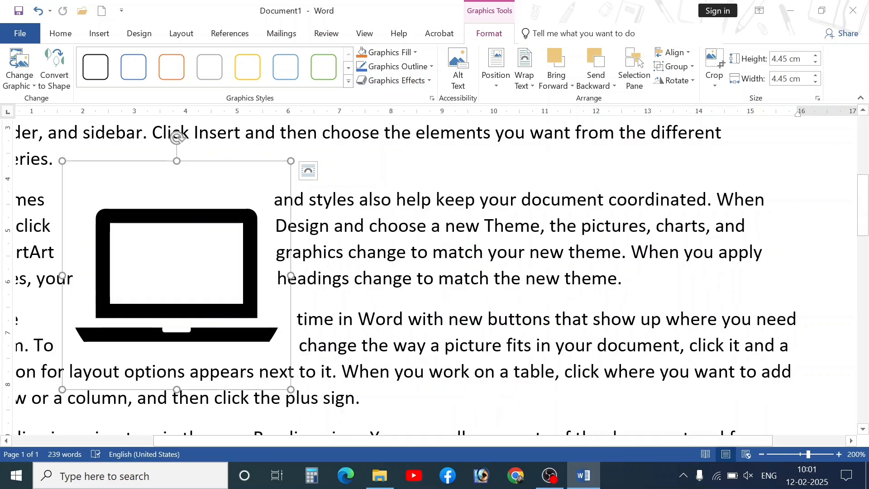
- View the options for changing the graphic, and move the laptop icon back to the middle of the text
click(32, 86)
click(131, 246)
drag(132, 246, 403, 257)
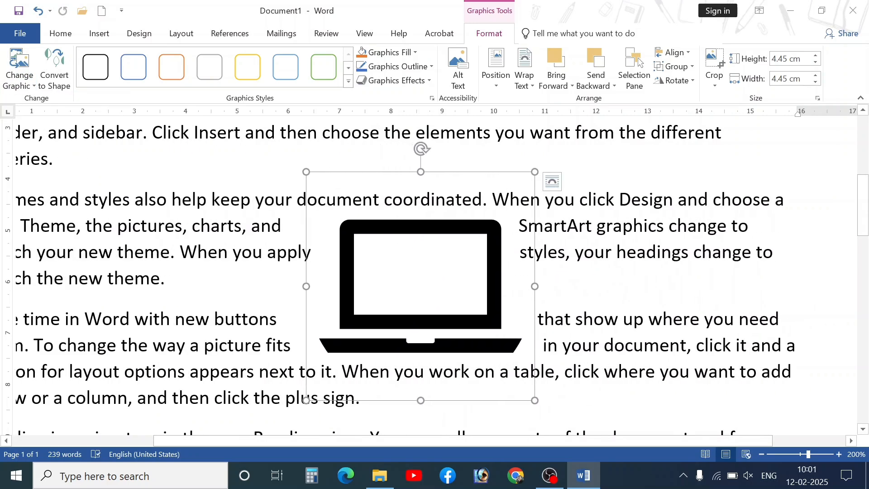
scroll(421, 272, down, 4)
click(19, 72)
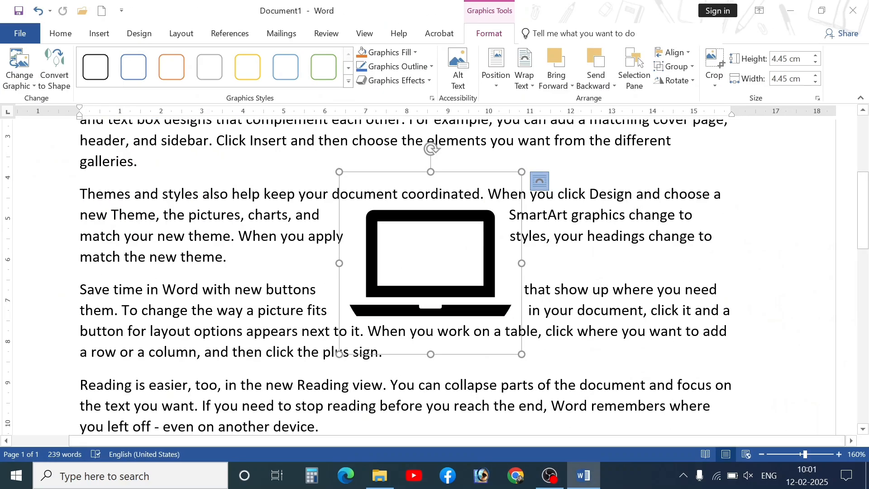
- Convert the laptop icon to a Microsoft Office drawing object and move it over the middle of the two paragraphs
click(53, 74)
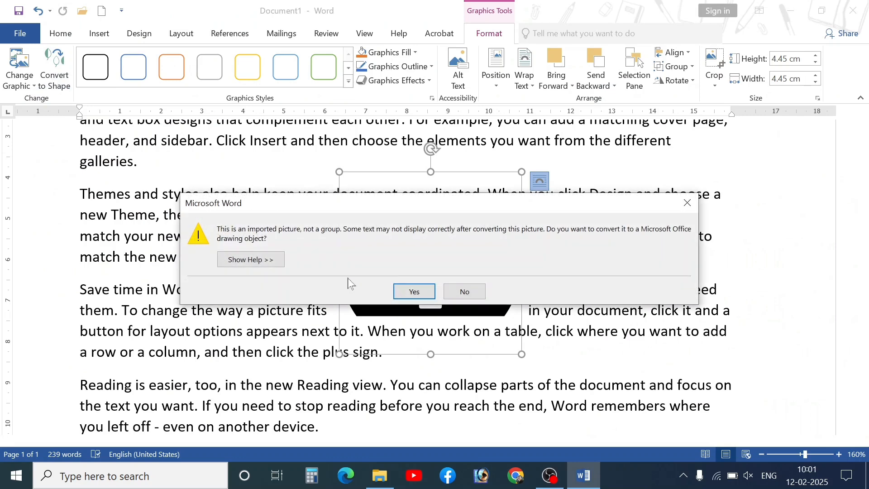
click(409, 298)
mouse_move(215, 206)
mouse_down()
mouse_move(446, 267)
mouse_move(466, 290)
mouse_move(444, 273)
mouse_up()
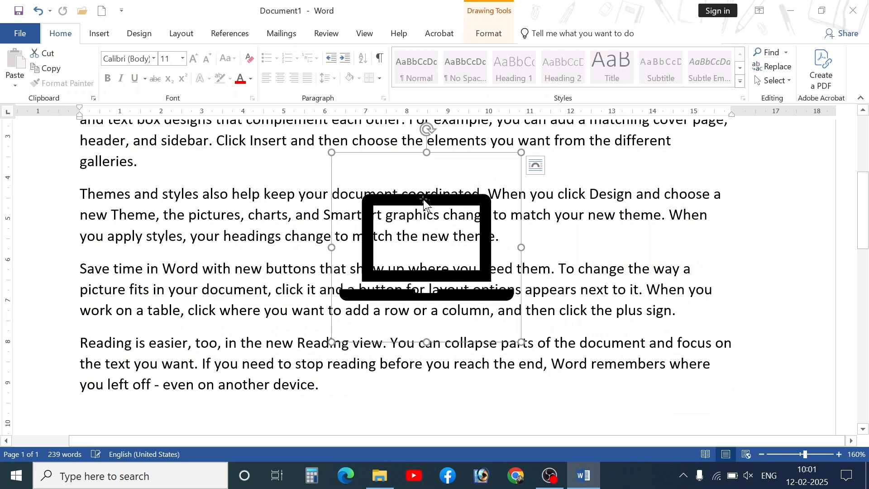
drag(425, 204, 431, 240)
- Undo the repositioning of the converted laptop and its conversion to a drawing object
key(ctrl+z)
key(ctrl+z)
key(ctrl+z)
key(ctrl+z)
key(ctrl+z)
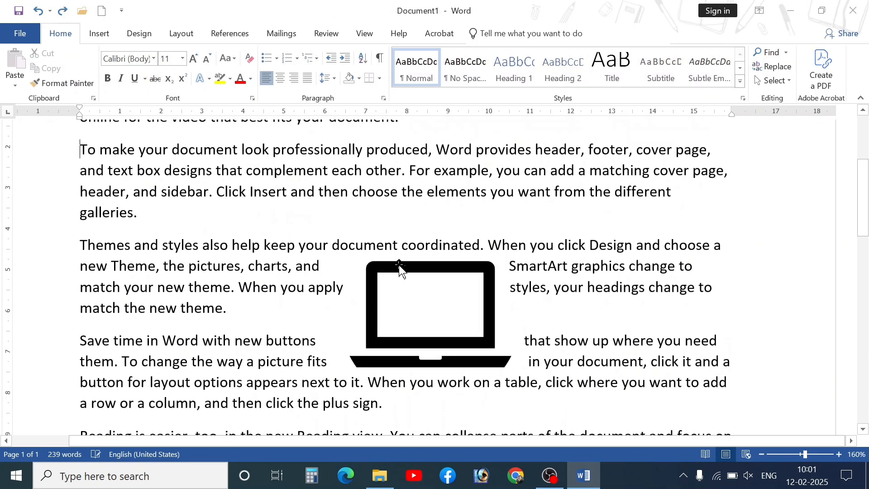
- Move the laptop icon slightly left within the paragraphs and convert it to a Microsoft Office drawing object
mouse_move(399, 267)
mouse_down()
mouse_move(367, 223)
mouse_move(331, 229)
mouse_move(271, 283)
mouse_move(299, 270)
mouse_up()
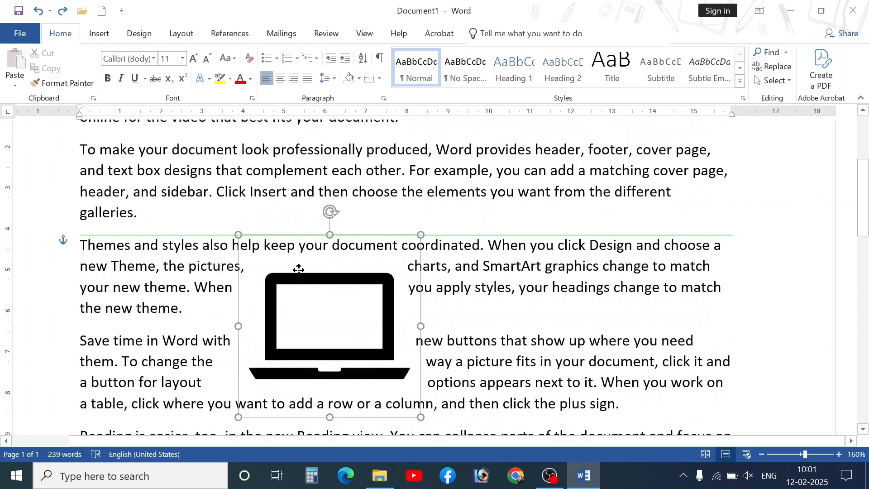
double_click(333, 252)
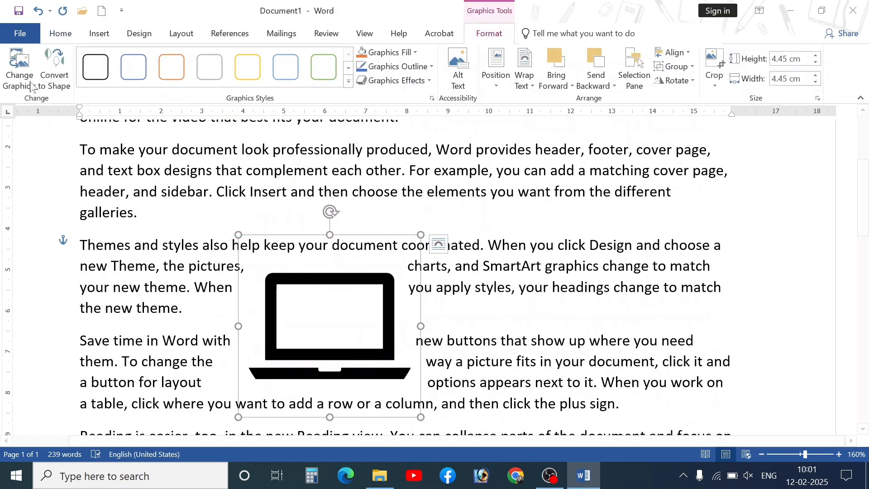
click(54, 72)
click(415, 291)
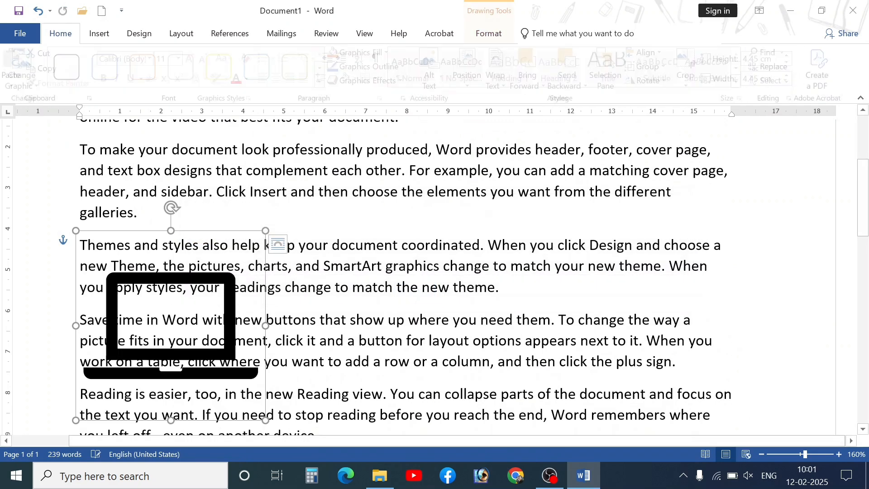
- Try moving the laptop's screen shape separately from its base, and undo the move
click(236, 306)
drag(237, 305, 501, 250)
key(ctrl+z)
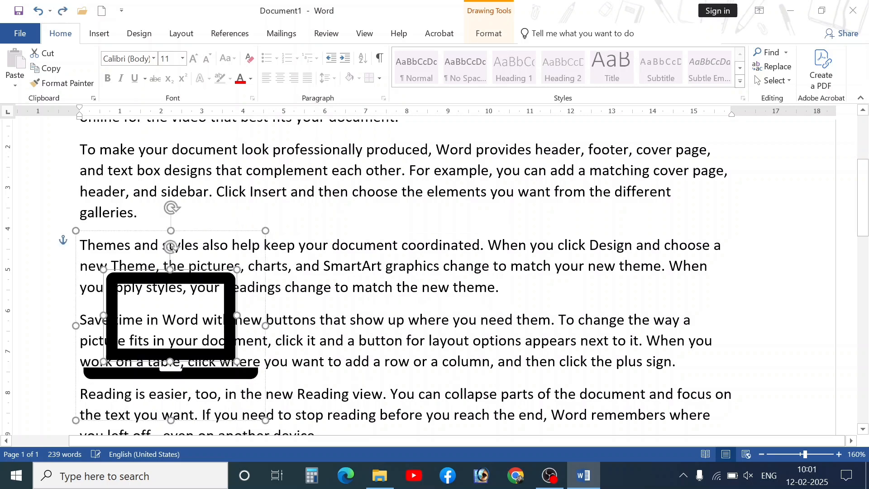
- Move the whole converted laptop up and right over the text, and undo the move and the conversion
click(201, 376)
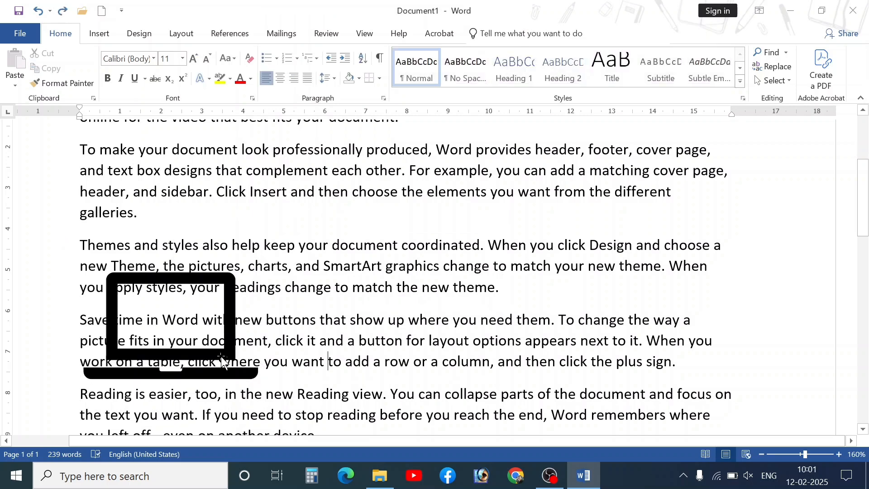
mouse_move(204, 369)
mouse_down()
mouse_move(439, 273)
mouse_move(409, 275)
mouse_up()
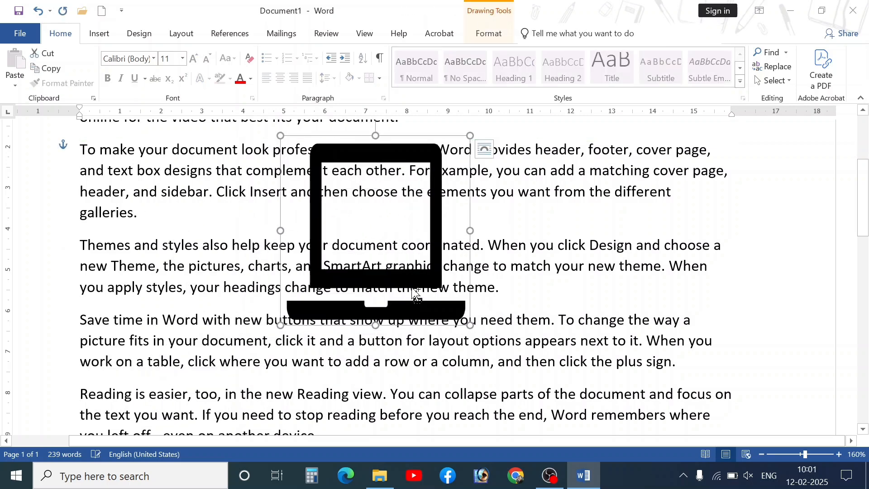
key(ctrl+z)
key(ctrl+z)
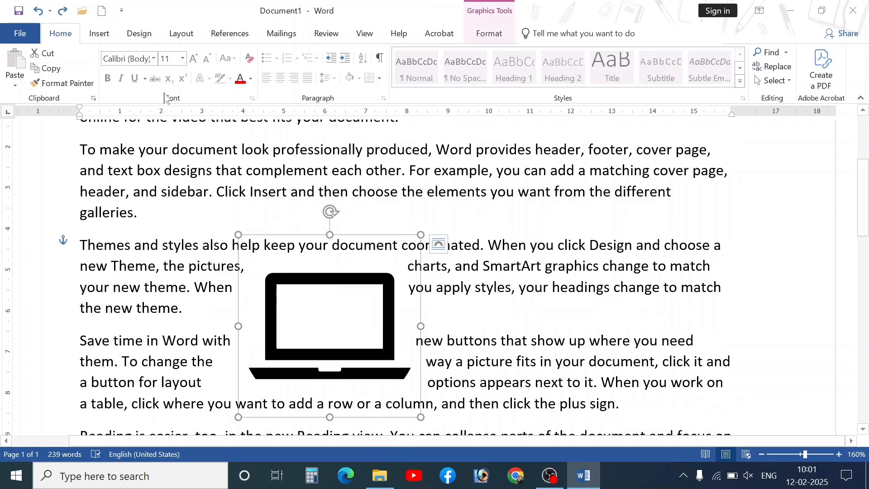
- Convert the laptop icon to a drawing object again and move its screen shape up and right, apart from the base
click(489, 34)
click(54, 66)
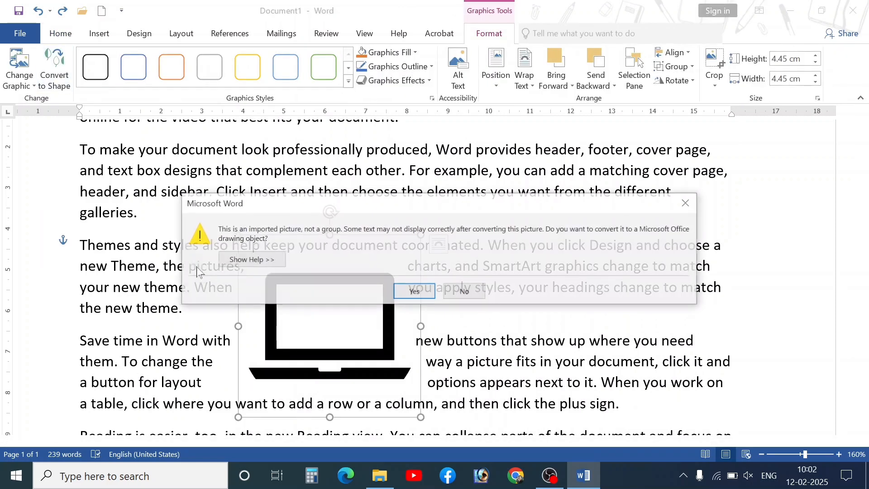
click(414, 287)
click(221, 352)
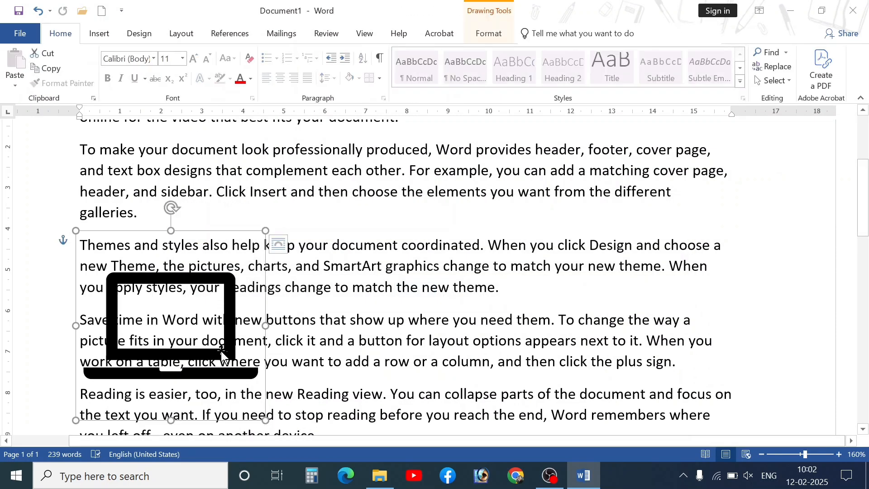
click(221, 352)
drag(221, 351, 501, 256)
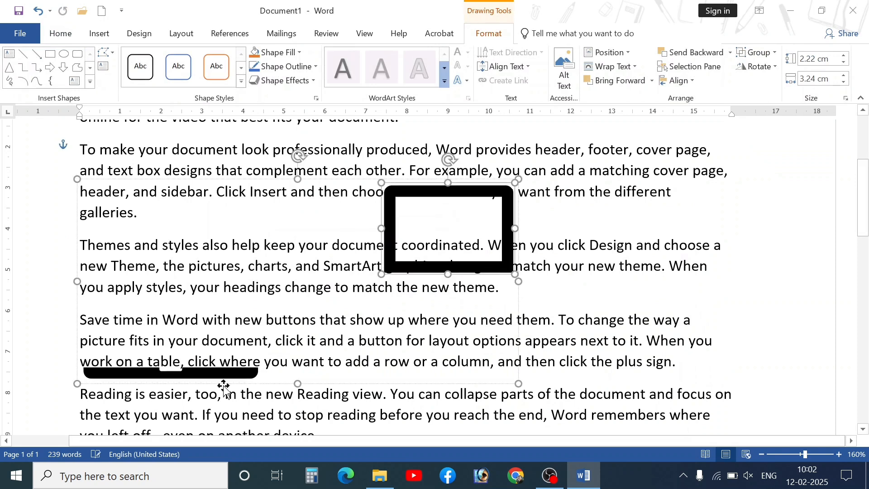
- Move the laptop's base shape under the separated screen, nudge it down and left to line up, and select the reassembled group
drag(225, 378, 502, 279)
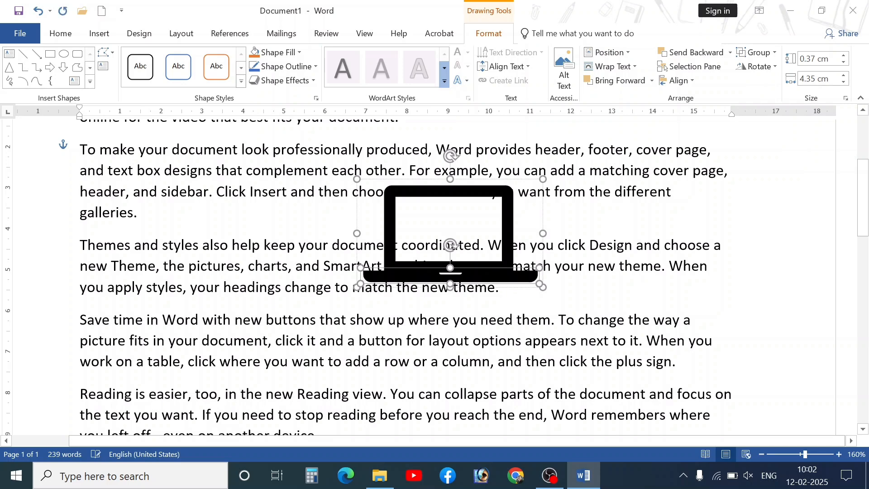
key(Down)
key(Down)
key(Down)
key(Left)
key(Left)
key(Left)
key(Left)
key(Down)
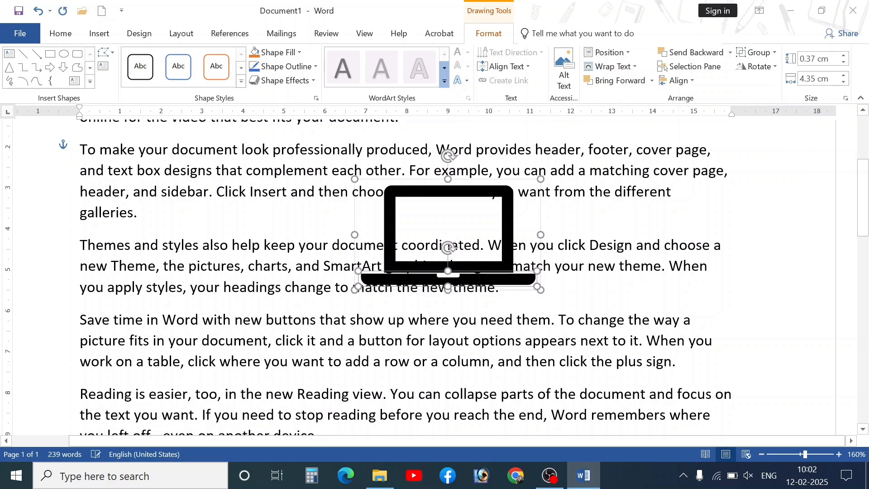
click(490, 320)
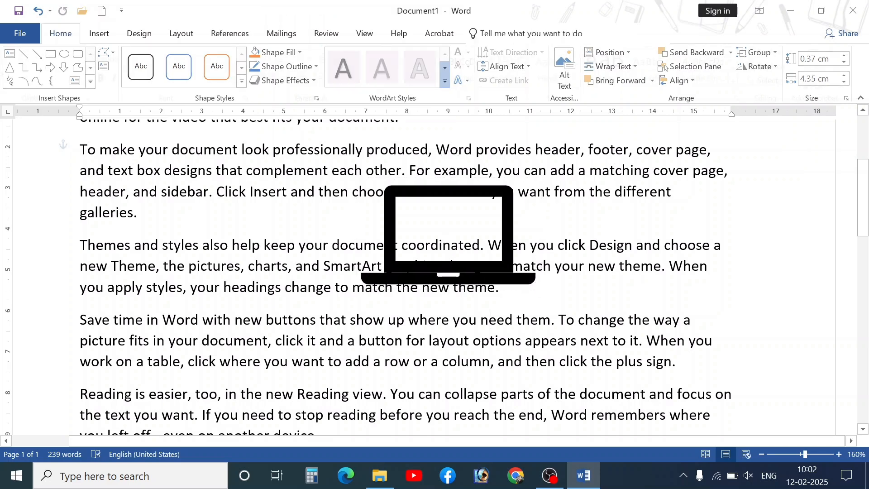
click(466, 284)
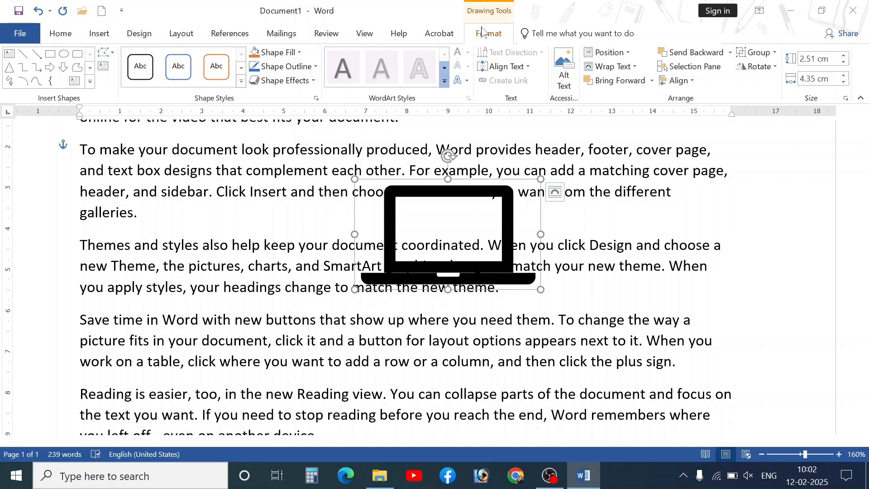
- Undo the shape edits, the conversion and the picture replacements back to the picture of the guru in a yellow turban
key(ctrl+z)
key(ctrl+z)
key(ctrl+z)
key(ctrl+z)
key(ctrl+z)
key(ctrl+z)
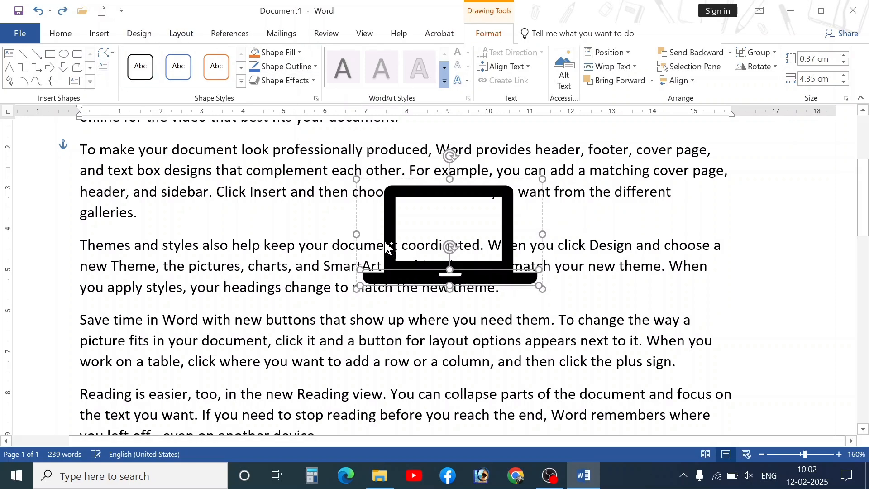
key(ctrl+z)
key(ctrl+z)
key(ctrl+z)
key(ctrl+z)
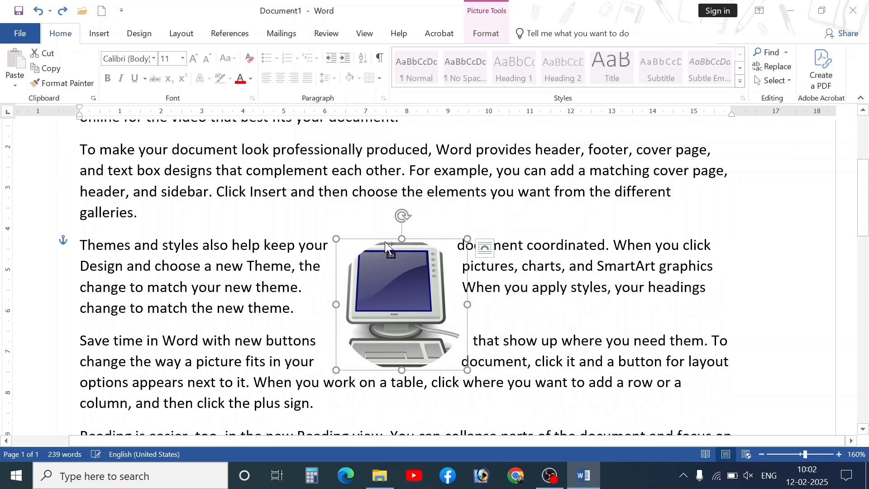
key(ctrl+z)
key(ctrl+z)
key(ctrl+z)
key(ctrl+z)
key(ctrl+z)
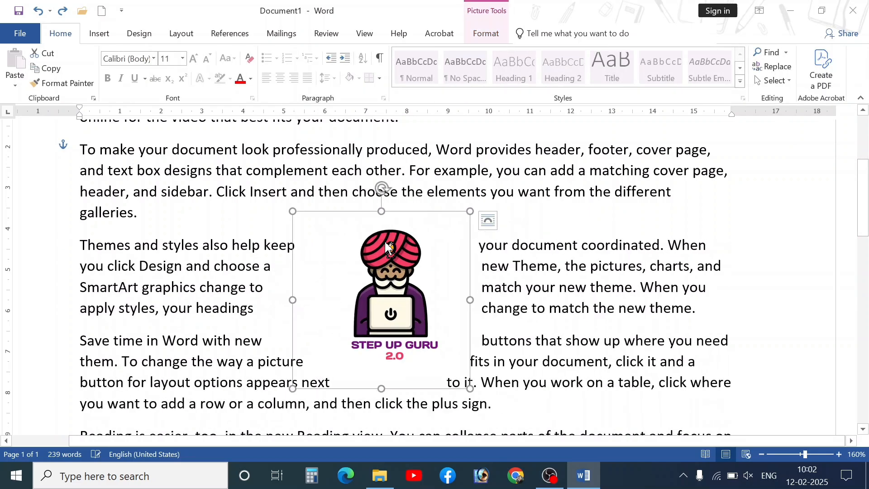
key(ctrl+z)
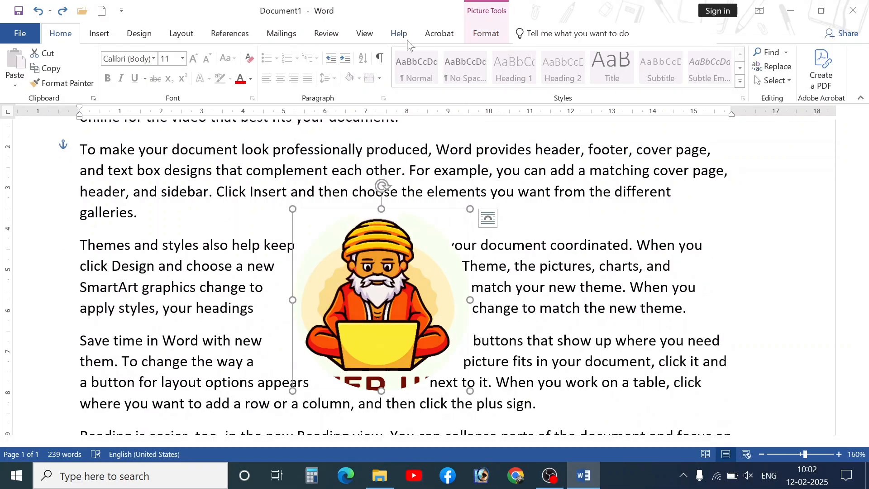
- Apply the tilted white-frame picture style to the guru picture and shrink it to about 3.33 cm by 3.25 cm
click(485, 33)
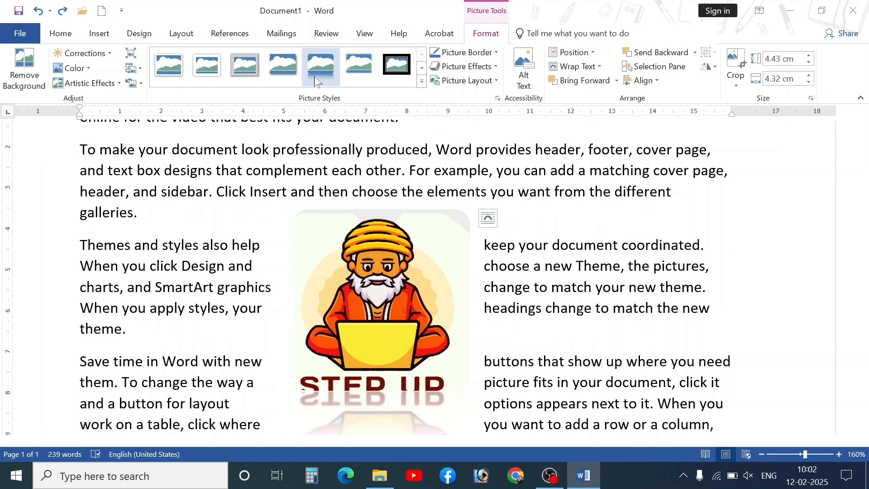
click(423, 68)
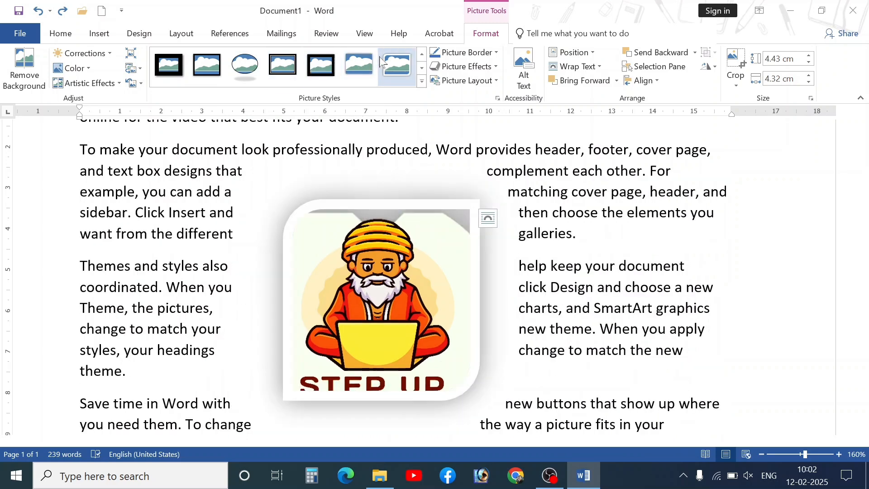
click(422, 68)
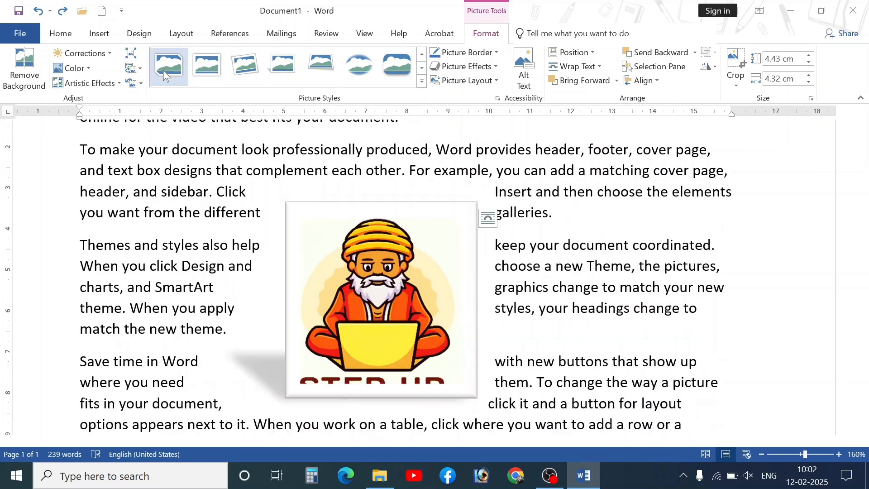
click(250, 68)
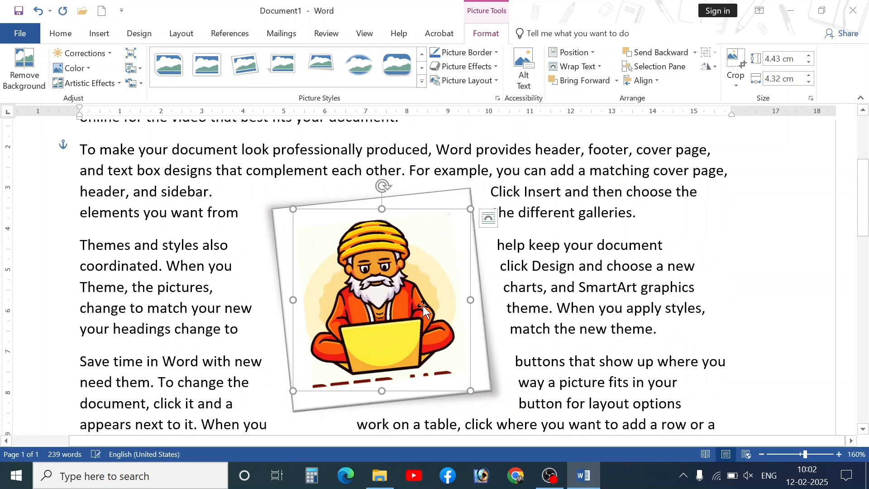
drag(469, 393, 425, 346)
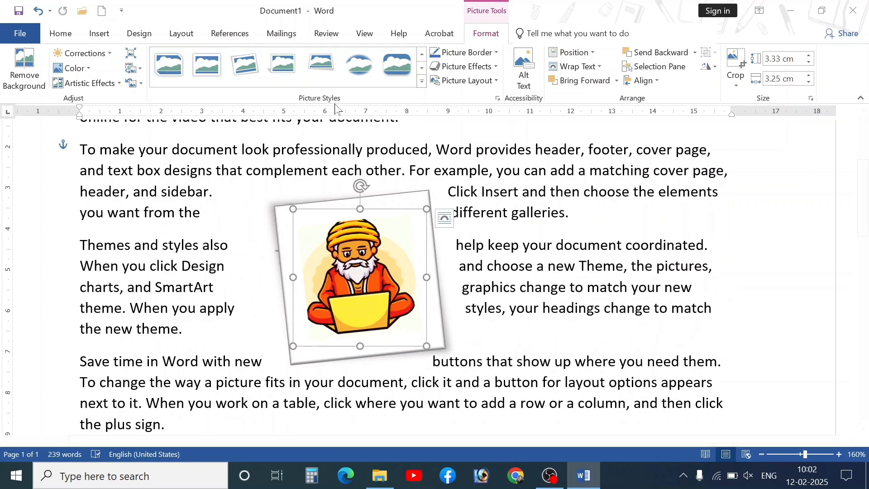
- Give the picture a near-black border with a ¾ pt weight
click(480, 53)
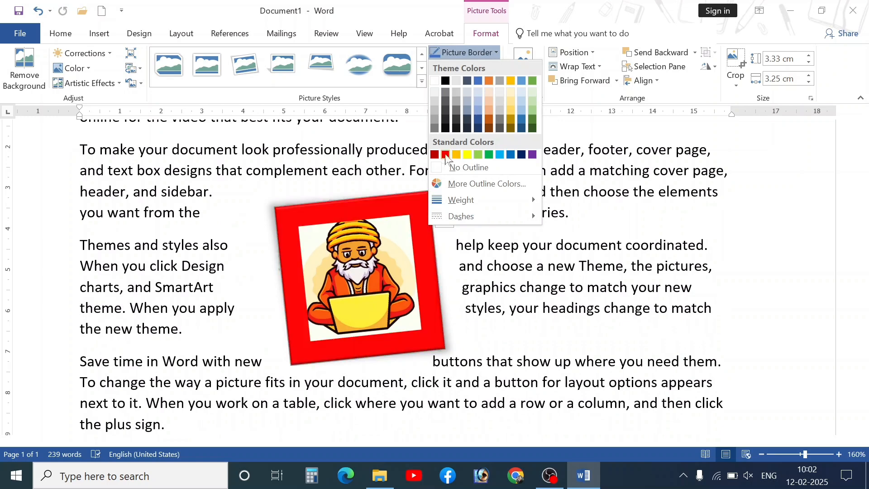
click(447, 125)
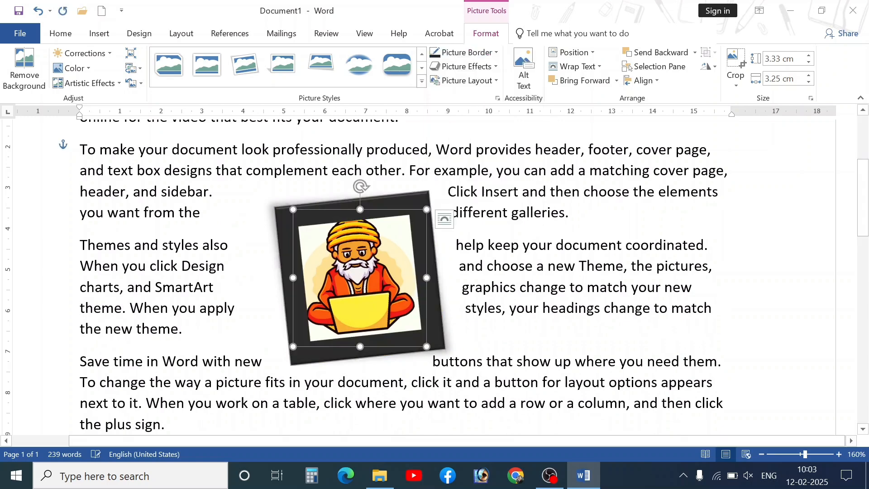
click(470, 67)
click(467, 53)
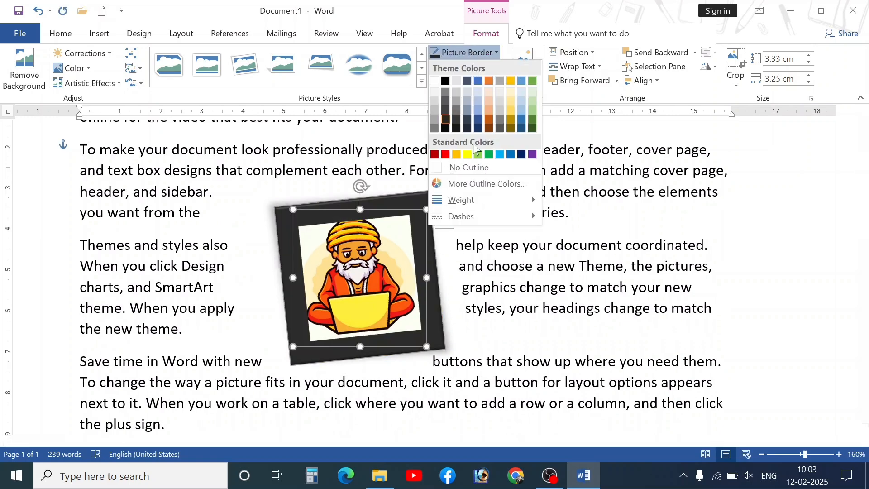
mouse_move(462, 200)
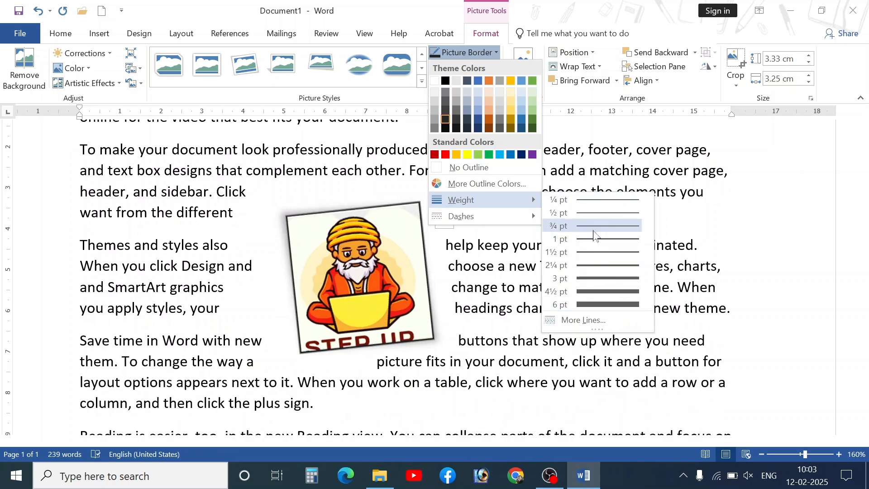
click(594, 229)
- Preview the reflection, glow and soft edges picture effects, and examine the available picture layouts
click(466, 67)
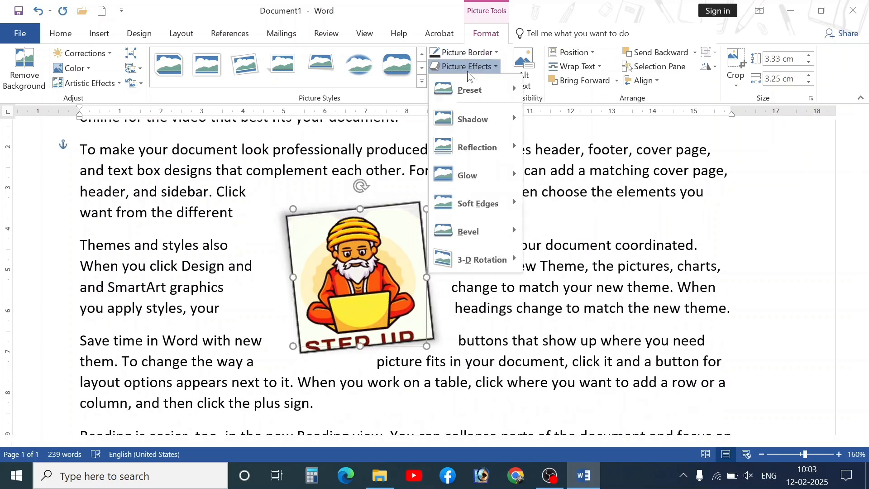
mouse_move(475, 120)
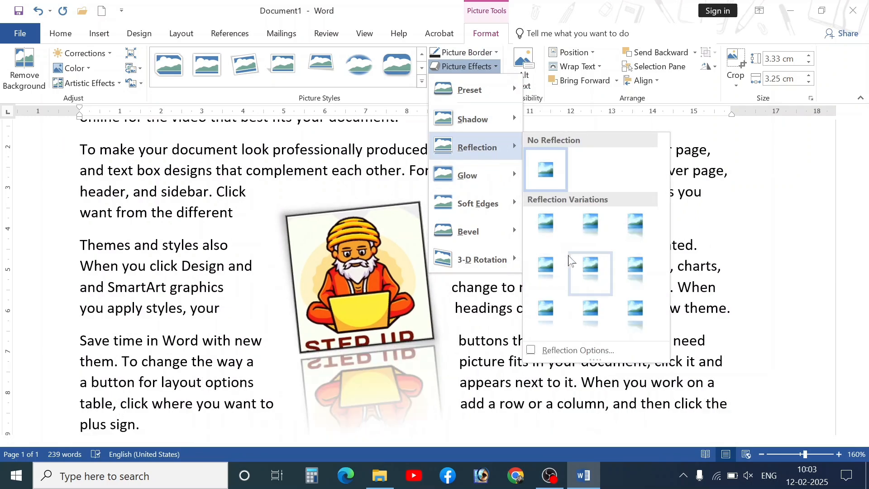
mouse_move(498, 176)
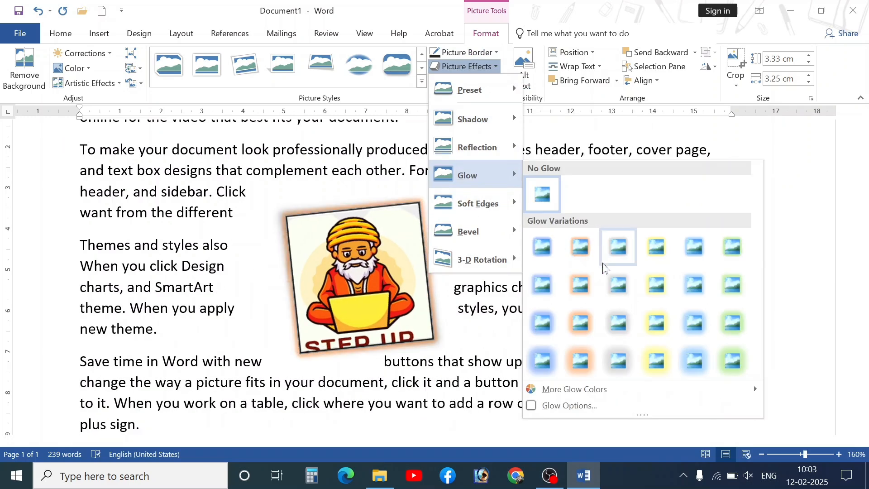
mouse_move(480, 203)
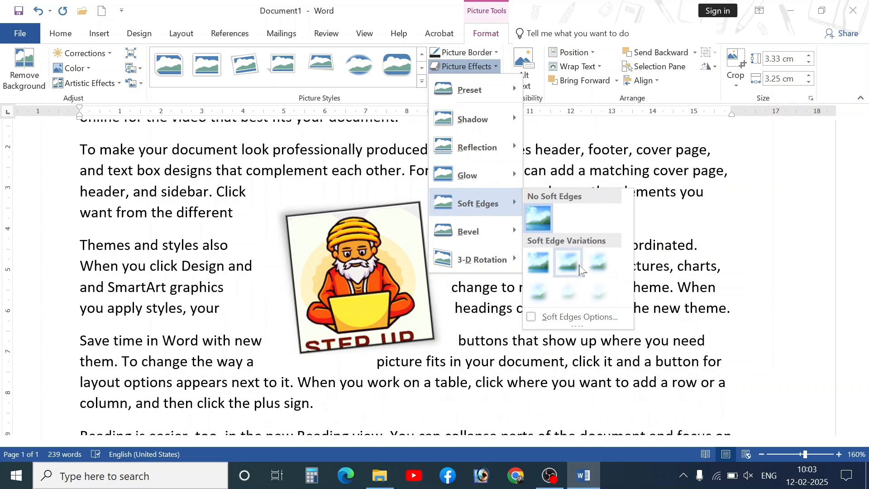
click(561, 11)
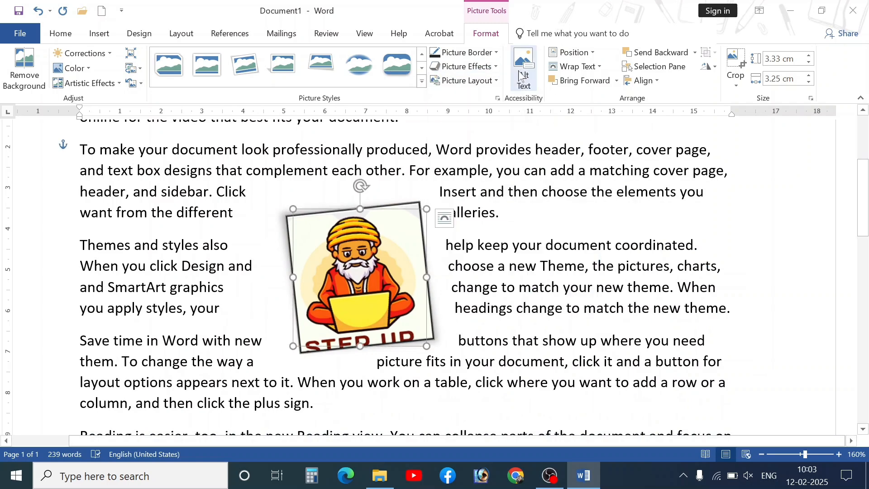
click(497, 83)
click(497, 82)
click(497, 82)
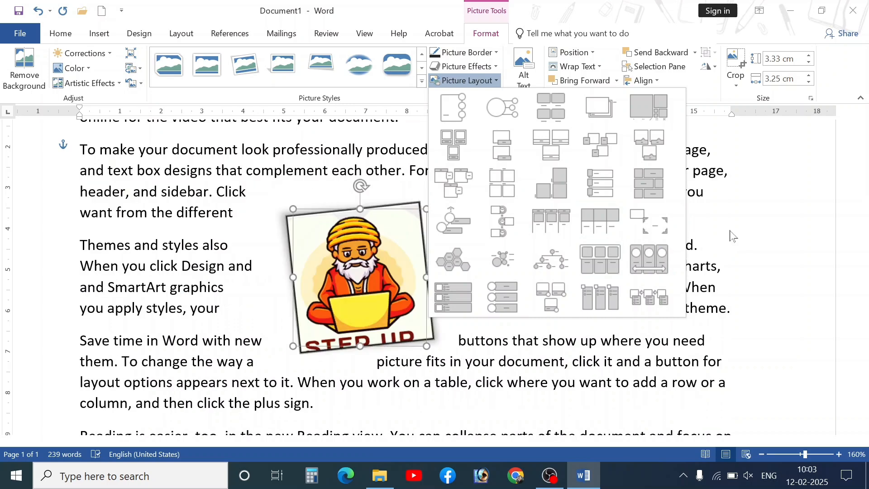
click(516, 5)
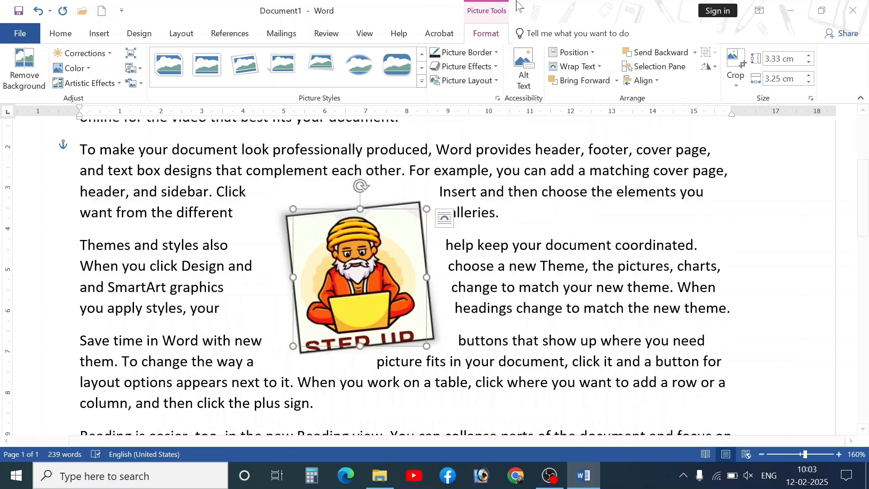
- Position the picture in the bottom left of the page with text wrapping
click(593, 53)
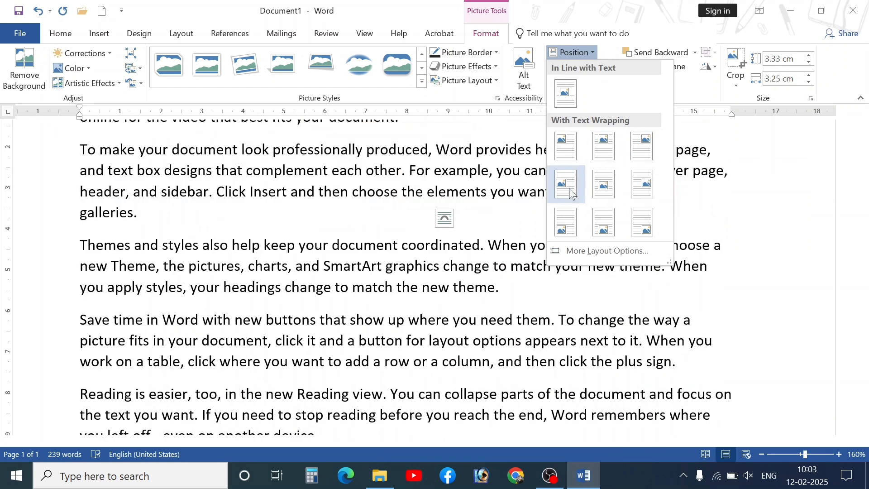
click(572, 232)
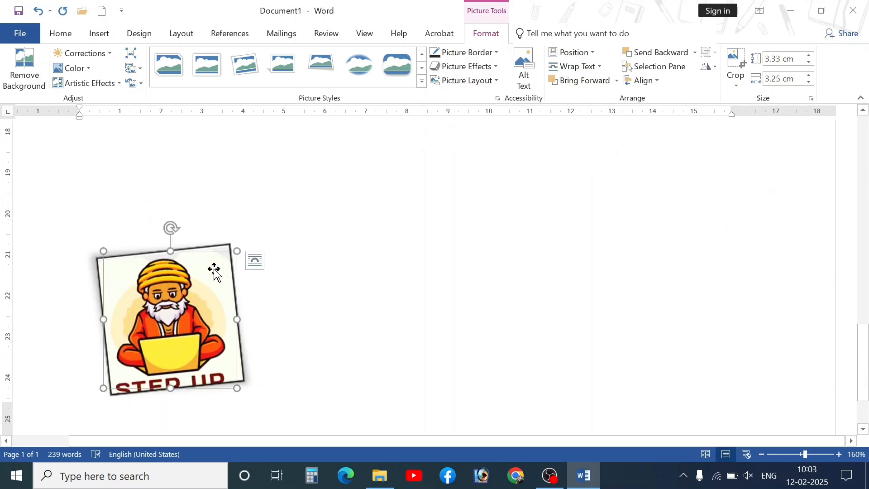
scroll(215, 272, down, 11)
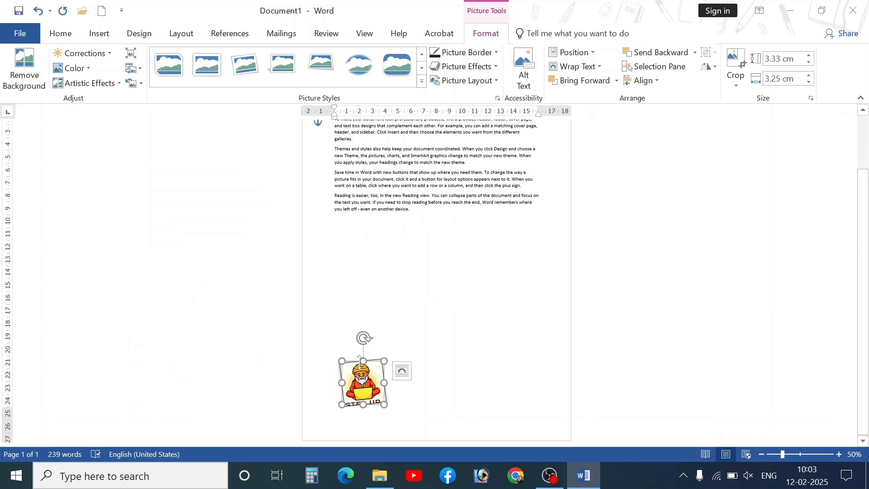
- Move the picture from the bottom of the page back up among the second and third paragraphs
click(584, 53)
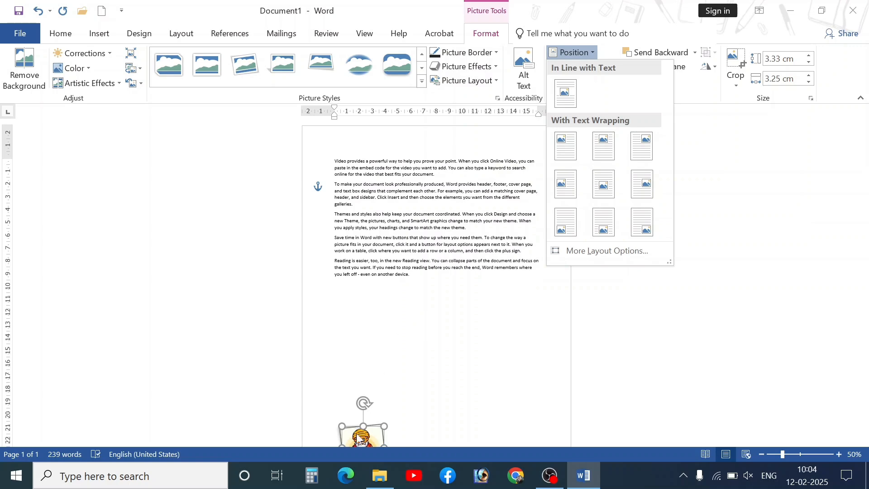
click(360, 437)
drag(372, 439, 451, 211)
scroll(450, 211, up, 5)
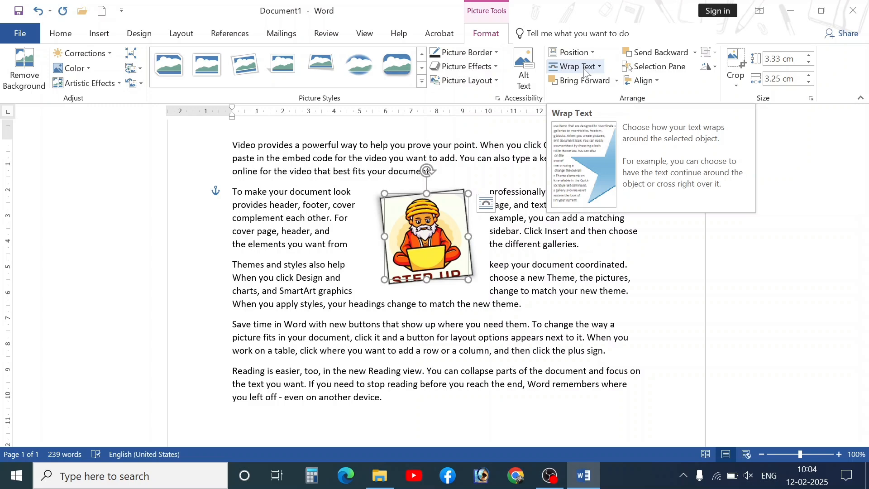
- Set the picture's text wrapping to Top and Bottom and shift it slightly right and down
click(586, 71)
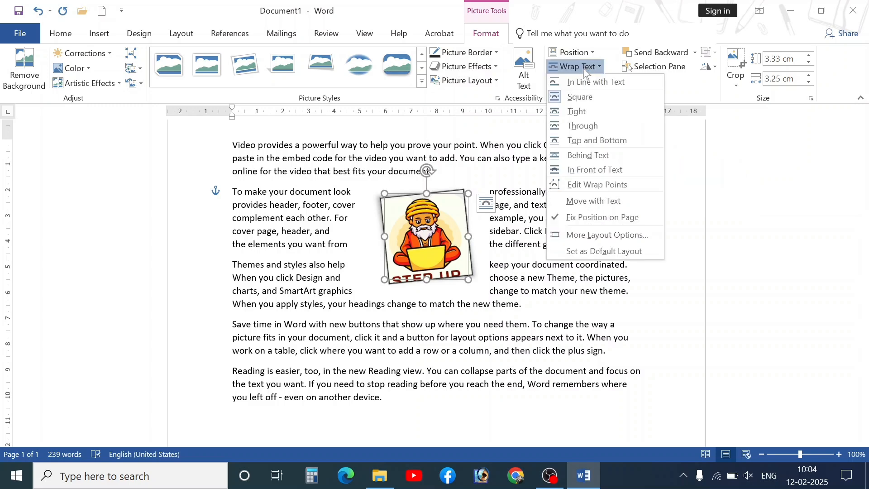
click(597, 142)
mouse_move(430, 235)
mouse_down()
mouse_move(463, 258)
mouse_move(445, 241)
mouse_up()
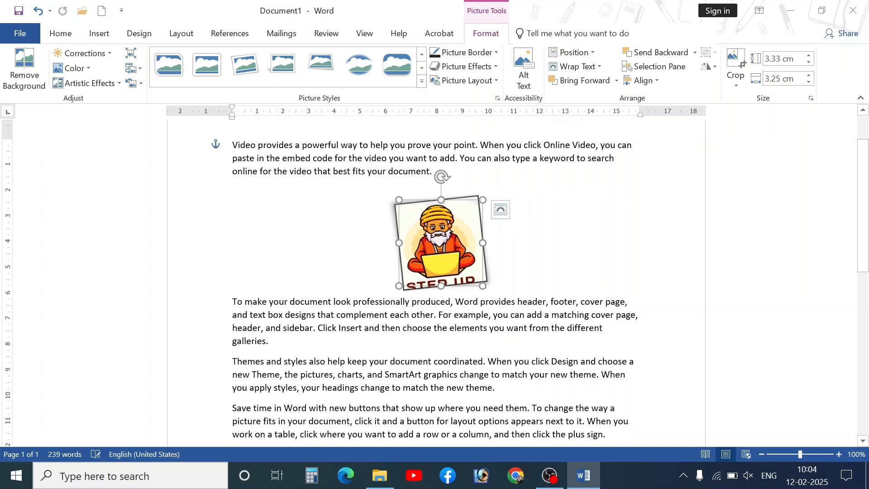
- Change the picture's text wrapping to Tight
click(579, 69)
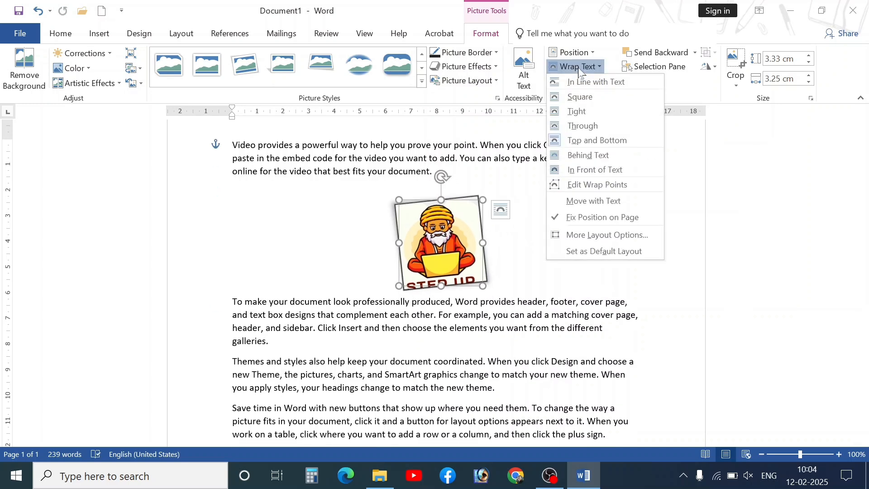
click(575, 113)
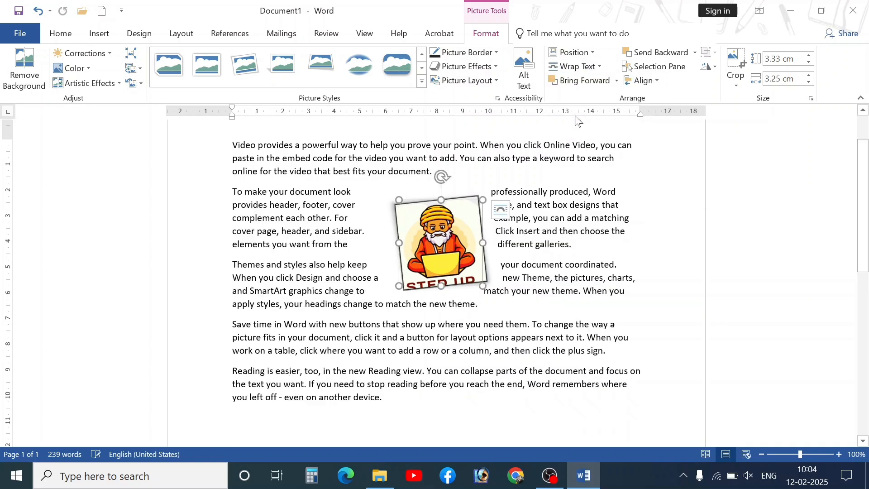
- Place the picture Behind Text and move it slightly left and up under the paragraphs
click(573, 70)
click(575, 67)
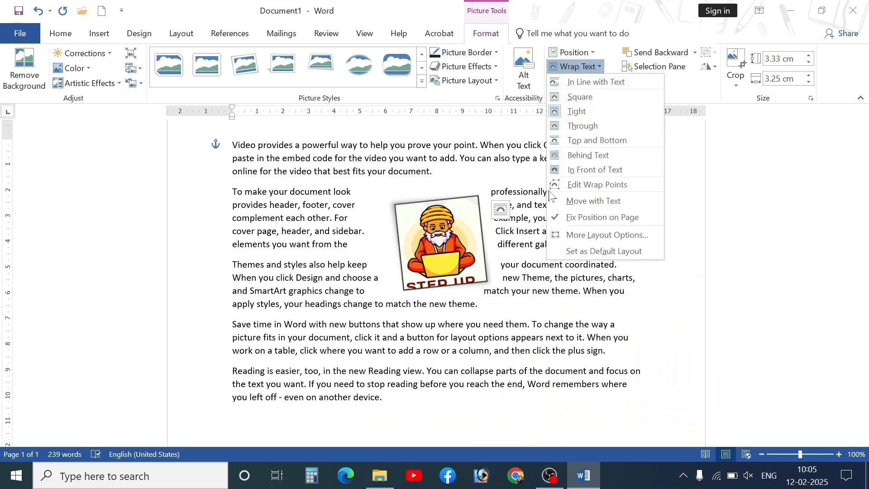
click(584, 154)
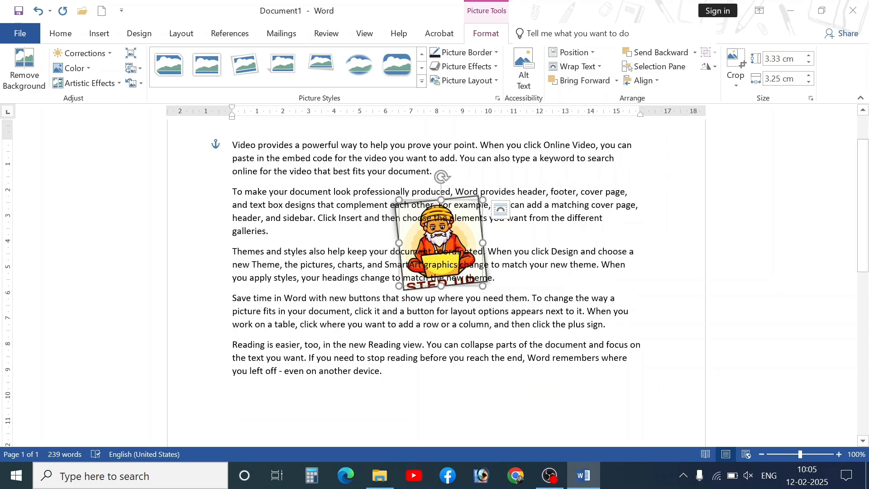
ctrl+scroll(490, 286, up, 12)
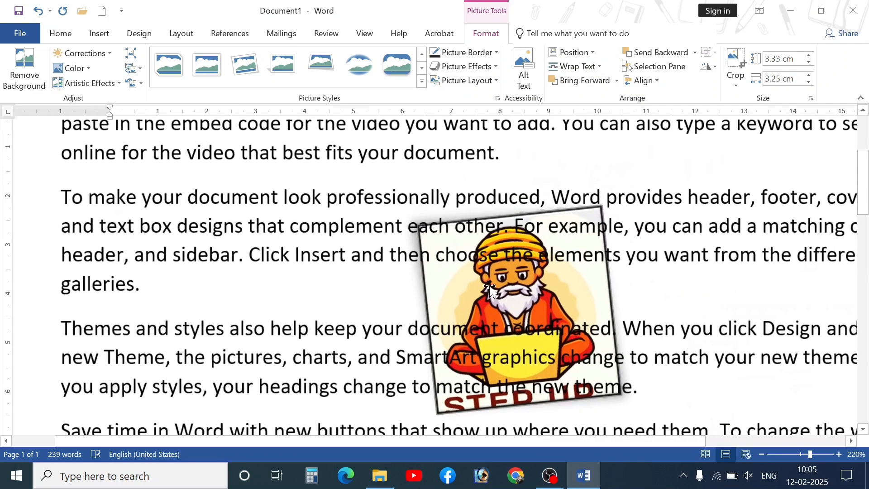
click(651, 215)
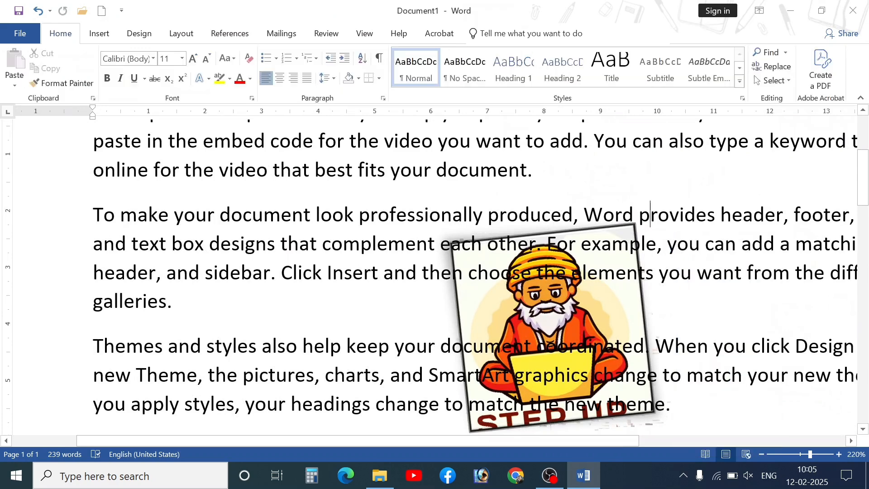
drag(551, 321, 498, 309)
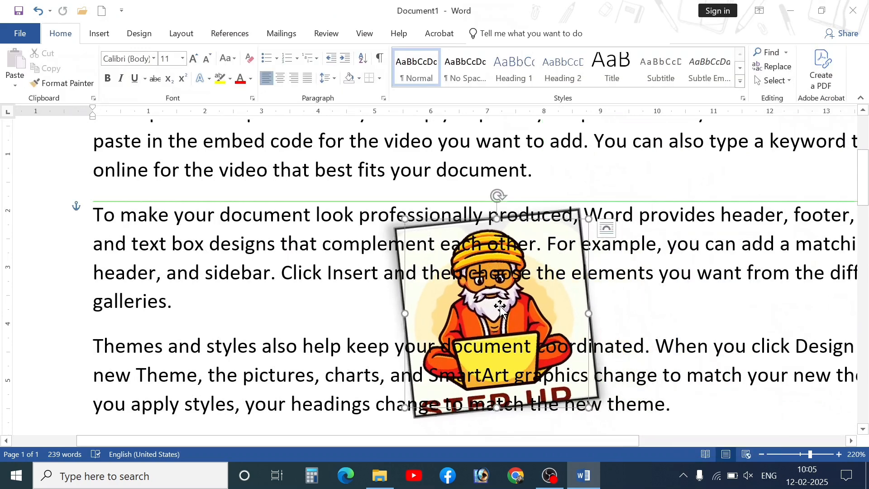
ctrl+scroll(512, 289, down, 2)
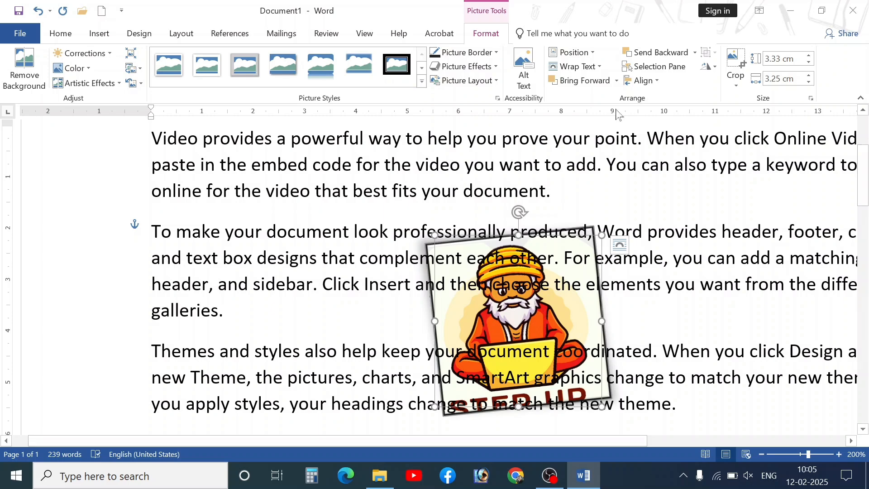
- Place the picture In Front of Text and move it up and left over the first paragraphs
click(575, 68)
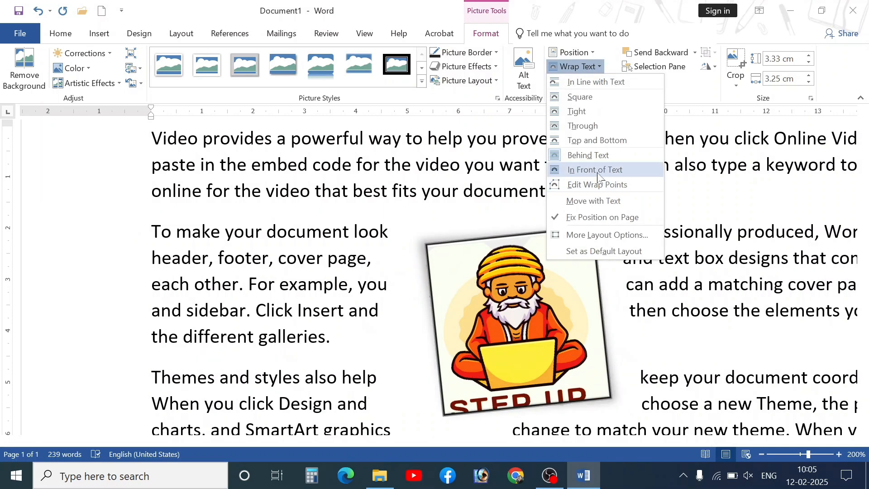
click(589, 170)
drag(528, 277, 487, 229)
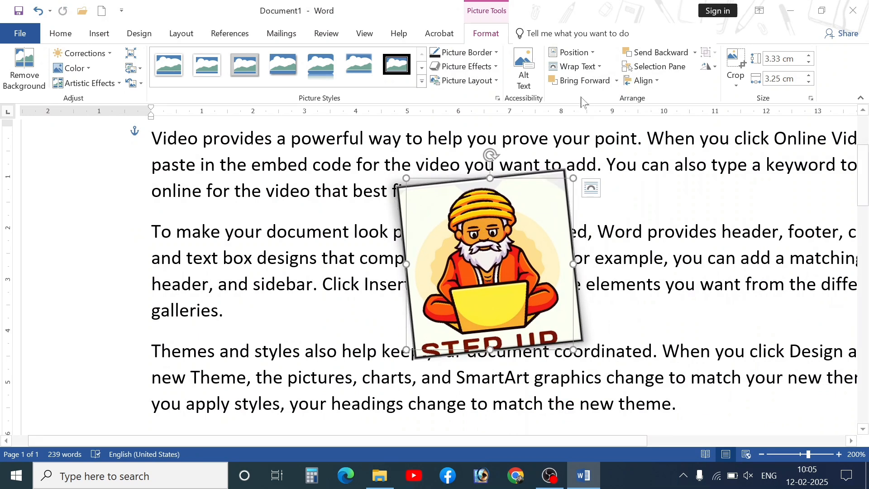
click(596, 68)
click(596, 68)
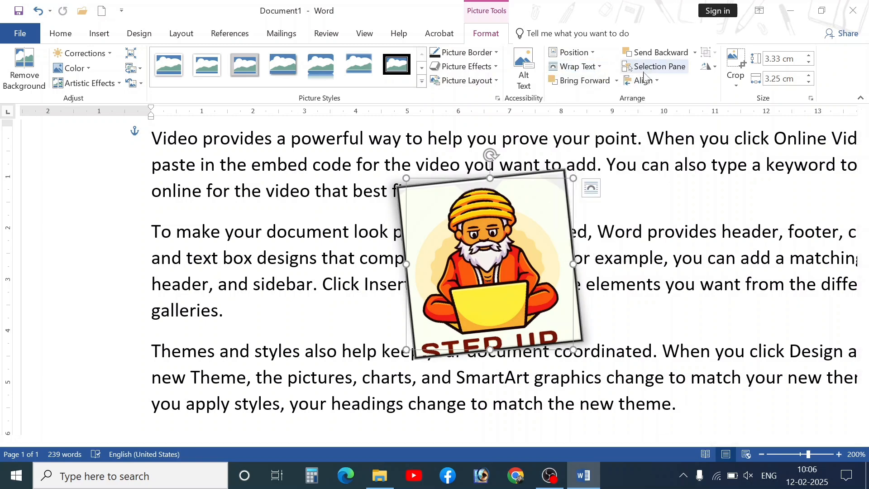
click(714, 69)
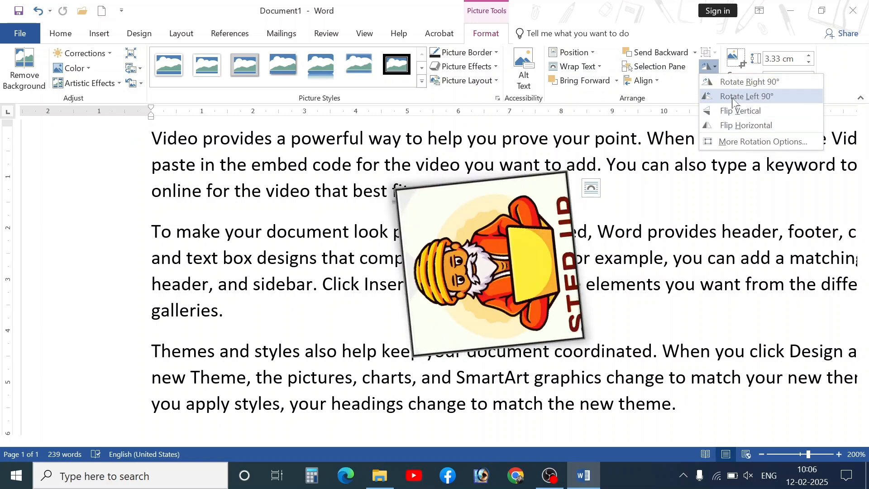
click(652, 82)
click(744, 153)
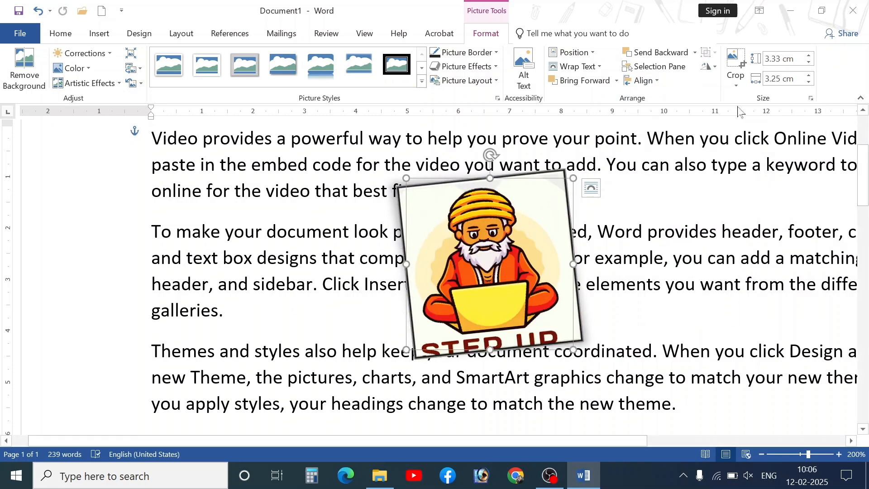
- Try cropping the picture to a 3:4 portrait aspect ratio and then to a 3:2 landscape ratio
click(734, 88)
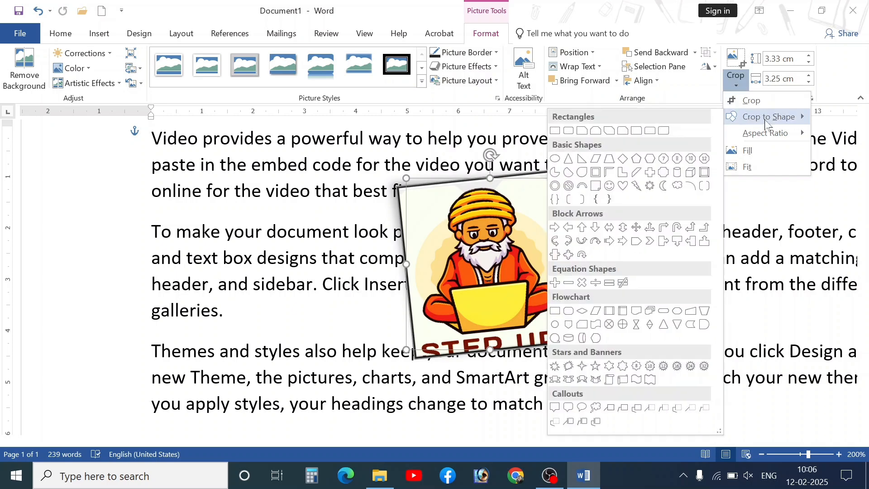
mouse_move(793, 134)
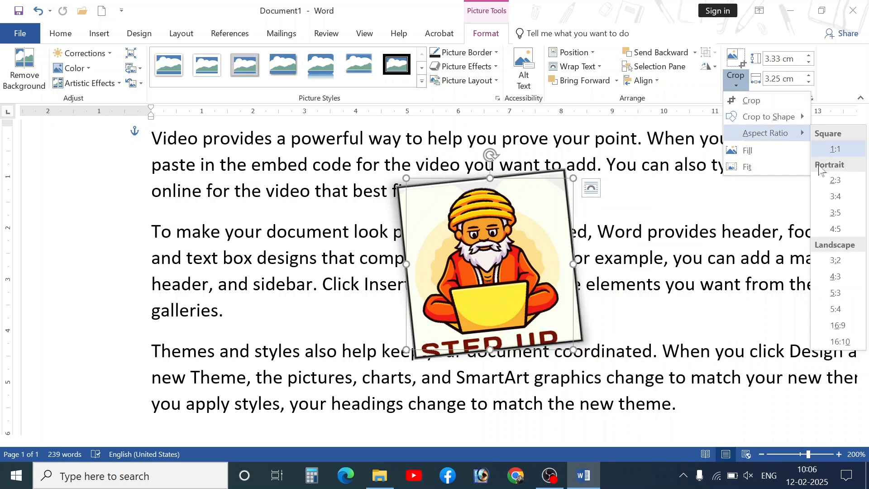
click(834, 196)
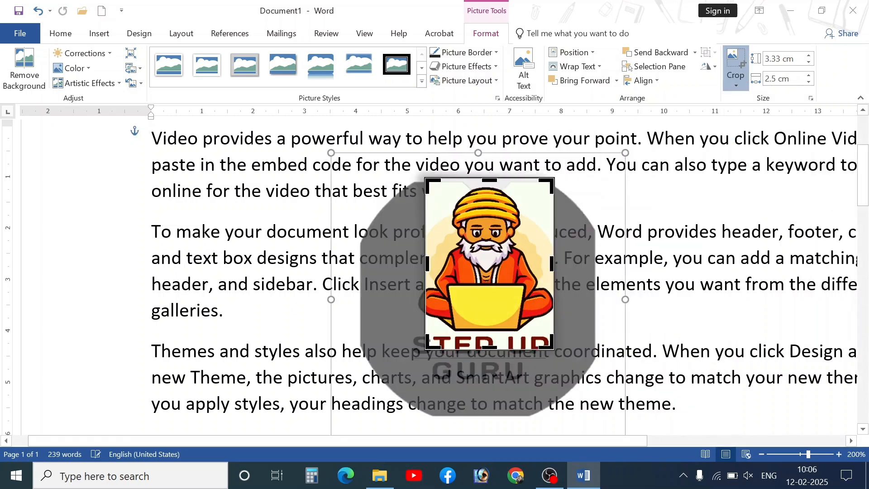
click(736, 85)
mouse_move(769, 133)
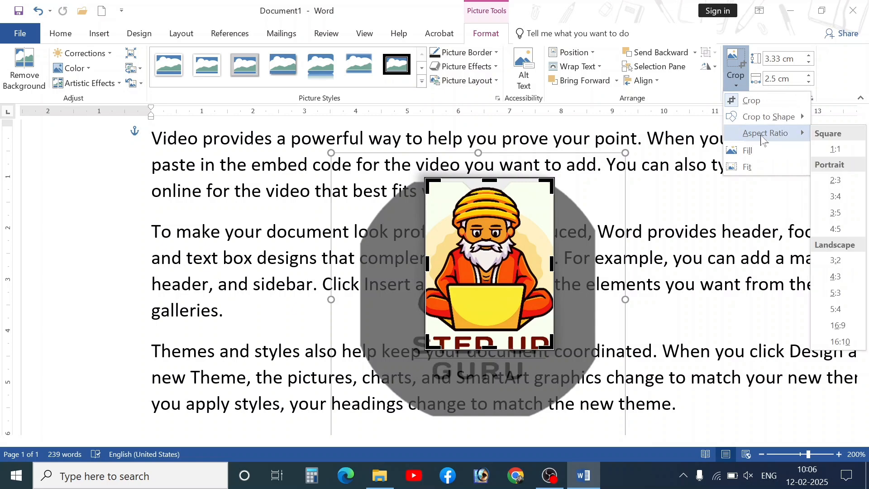
click(836, 260)
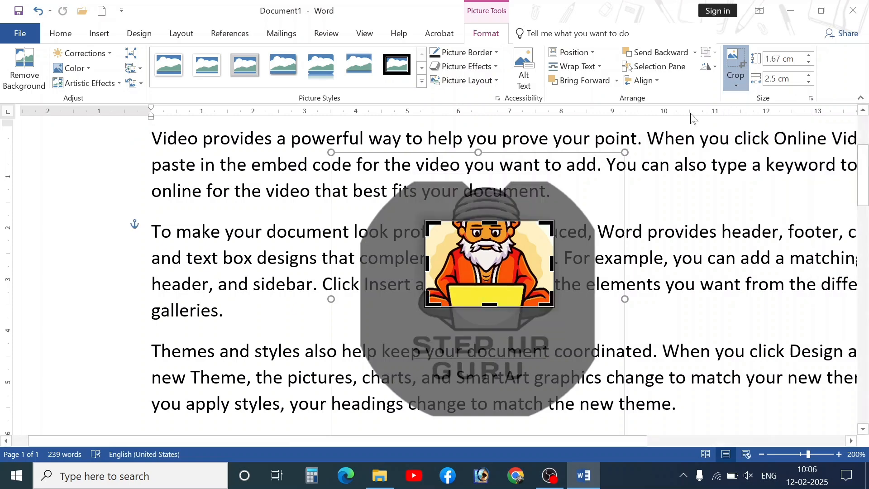
- Try a 1:1 square crop on the picture and undo the aspect ratio crops
click(736, 85)
mouse_move(789, 120)
mouse_move(769, 134)
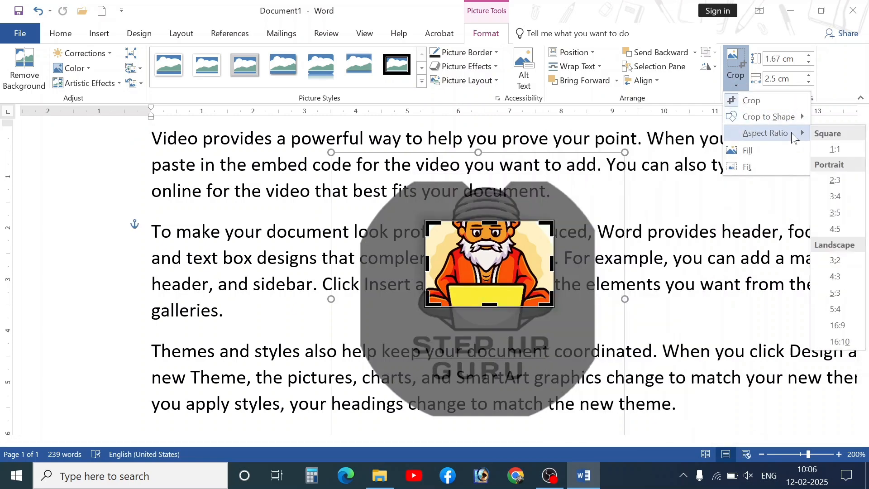
click(836, 149)
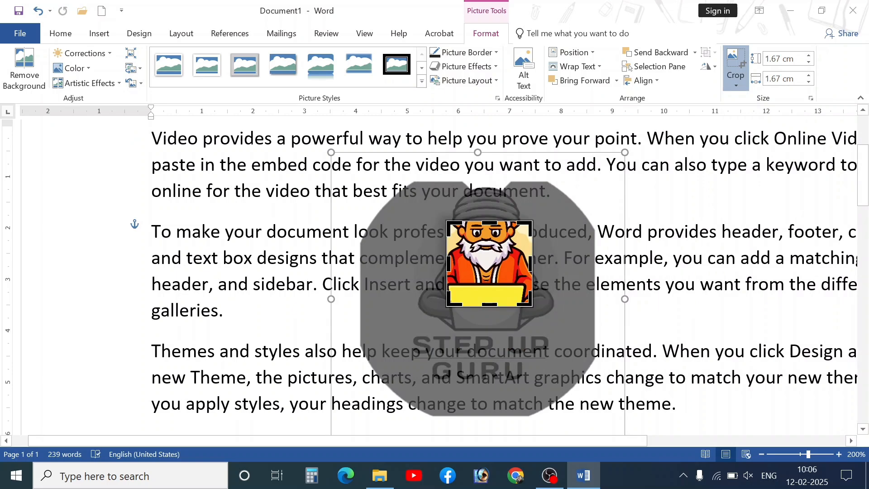
key(Escape)
key(ctrl+z)
key(ctrl+z)
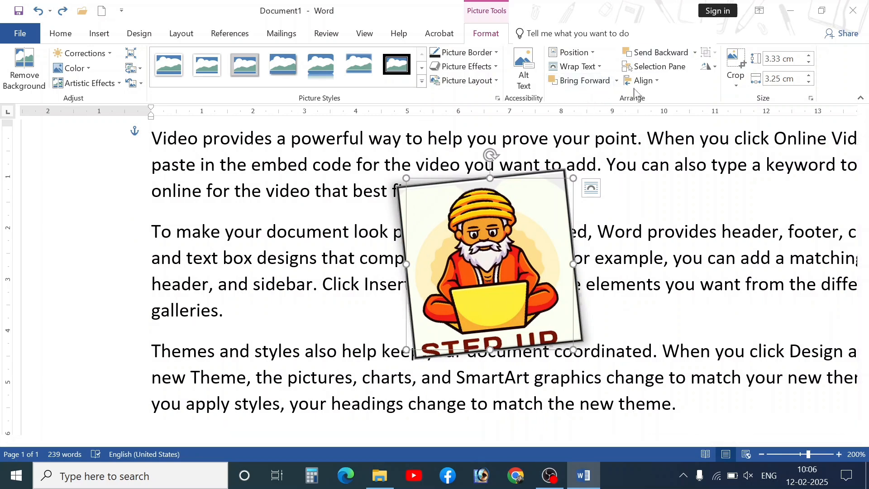
- Check the picture in the Selection pane and delete it from the document
click(658, 66)
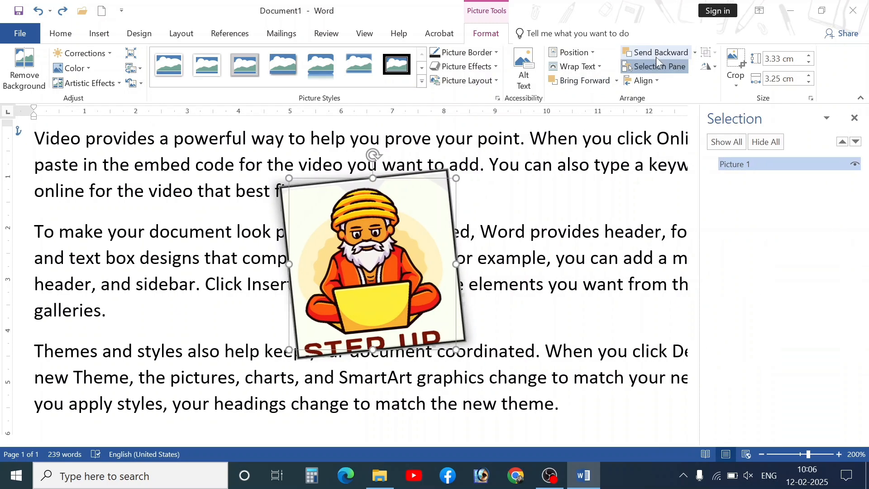
click(855, 118)
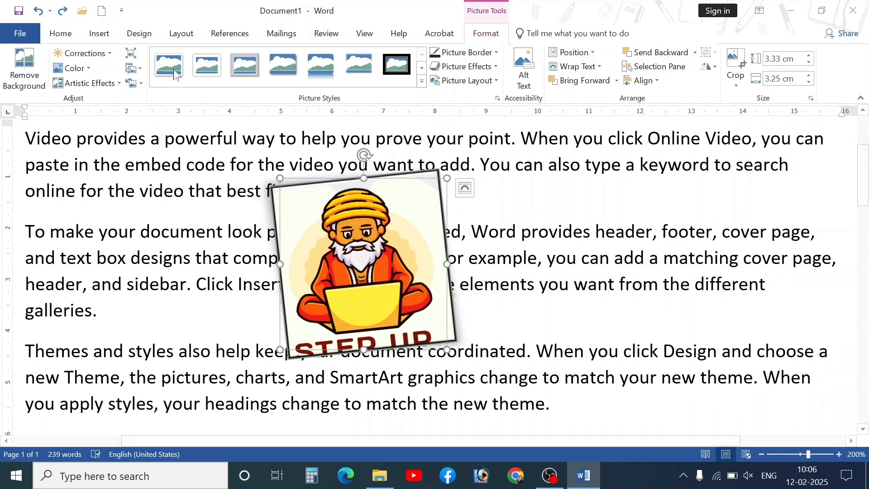
click(102, 34)
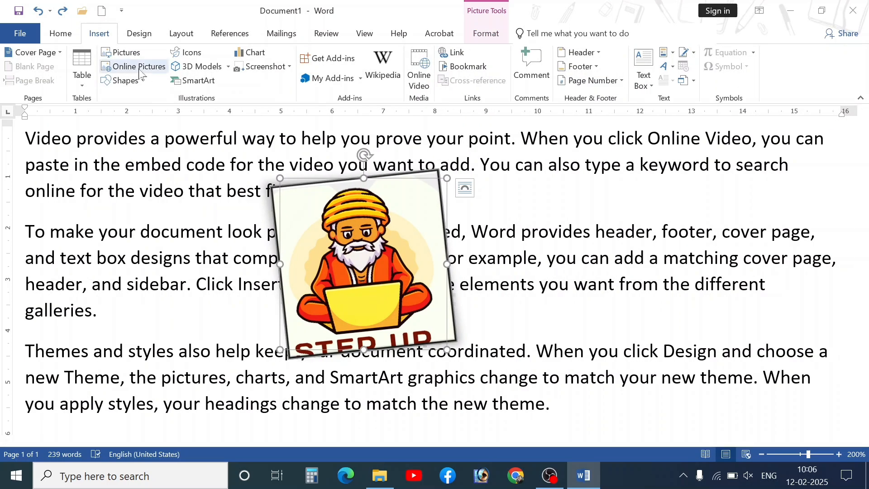
key(Delete)
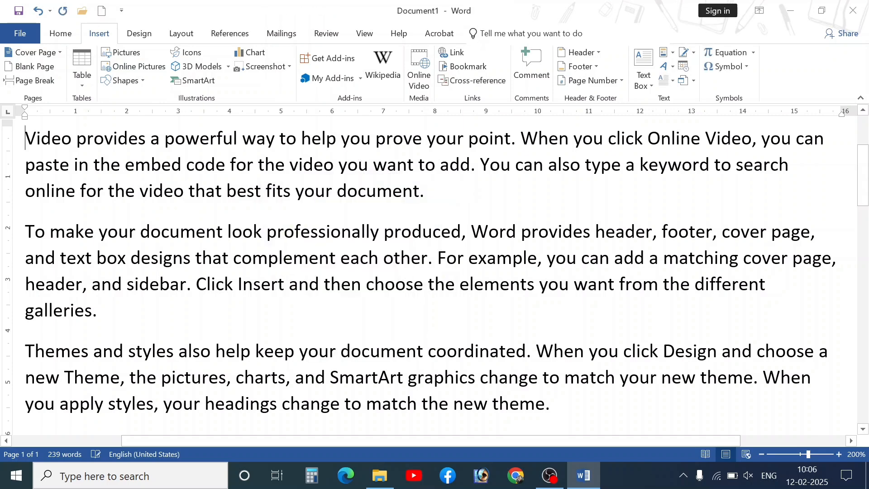
- Insert the Qantas airplane photo from the Airplane category of the online pictures
click(153, 68)
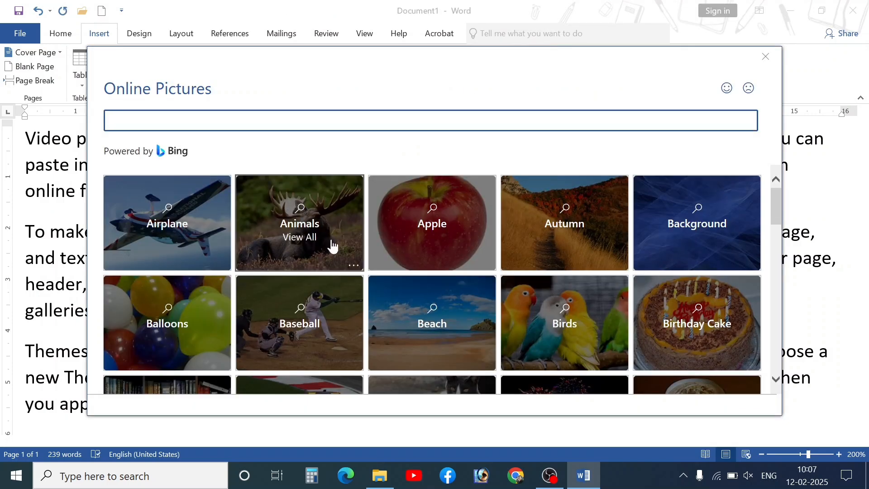
scroll(398, 277, down, 6)
scroll(395, 276, down, 5)
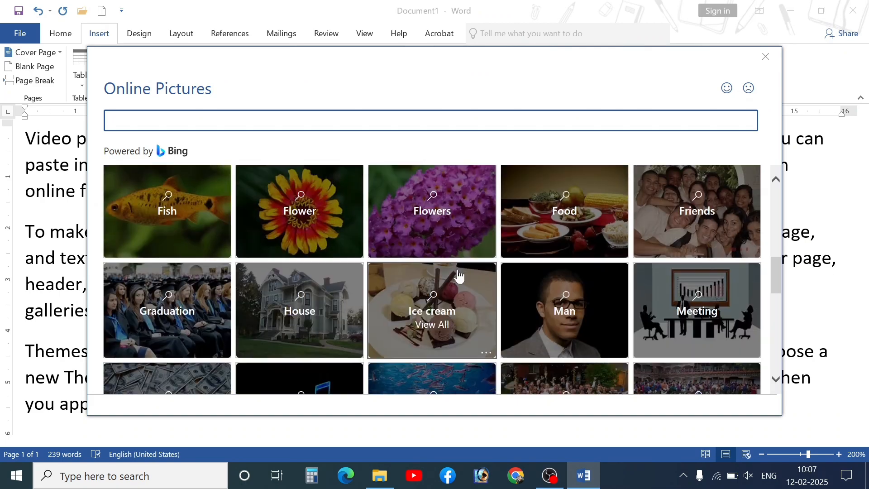
scroll(431, 262, down, 4)
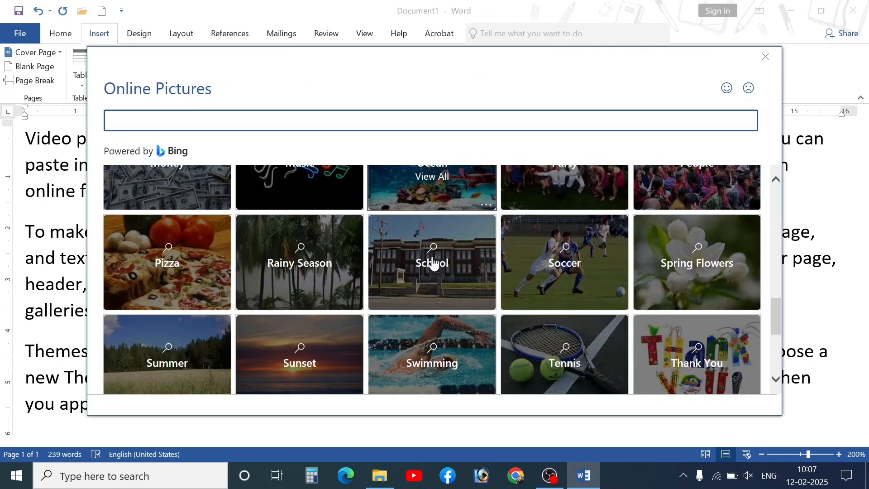
scroll(435, 310, down, 2)
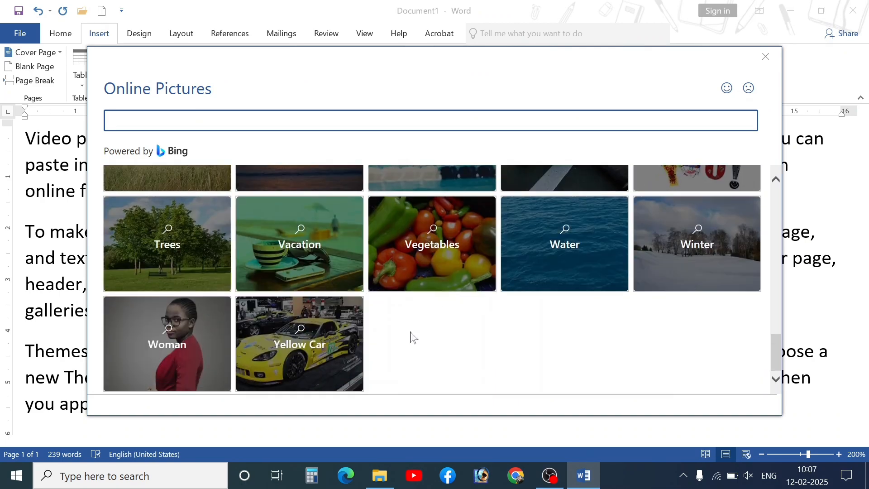
scroll(412, 338, up, 15)
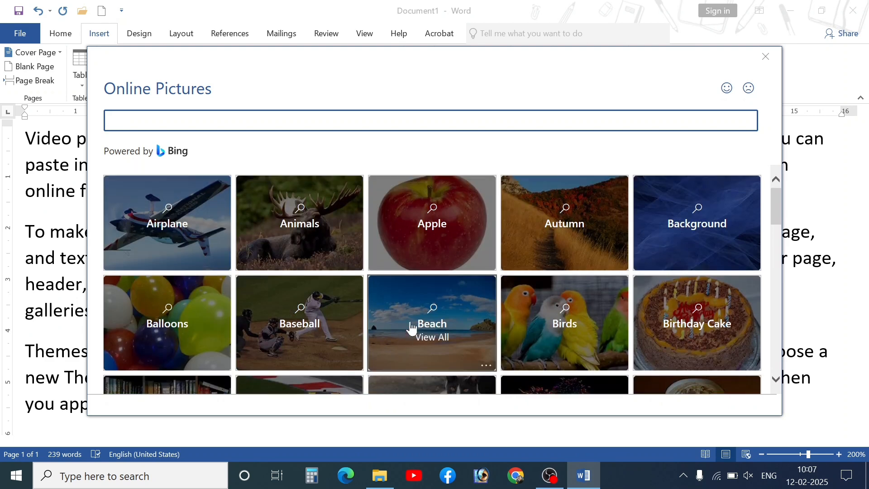
scroll(206, 244, down, 2)
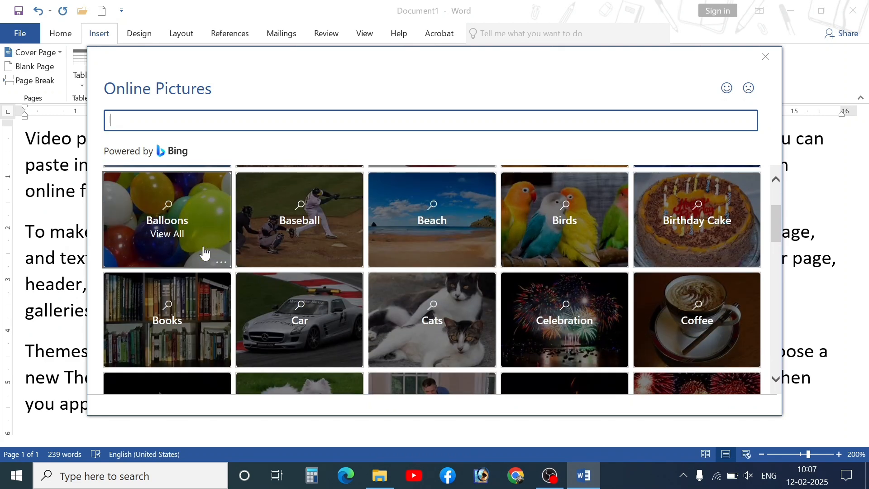
scroll(194, 226, up, 2)
click(194, 225)
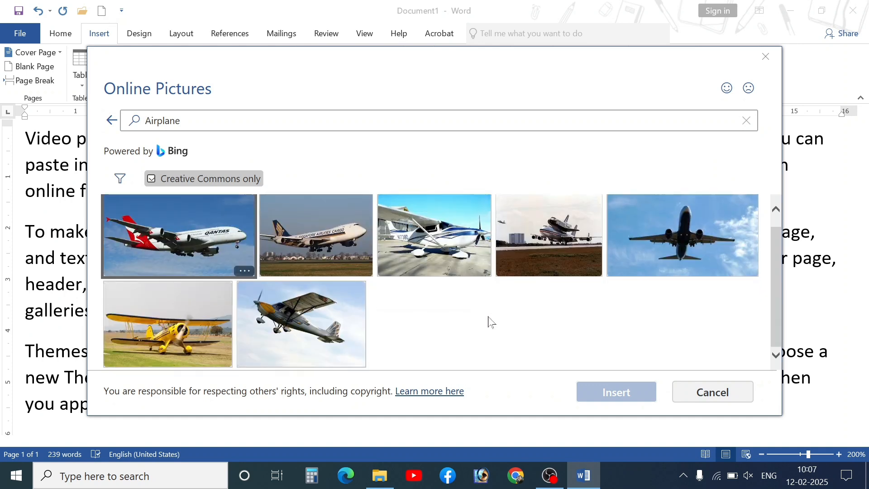
click(189, 238)
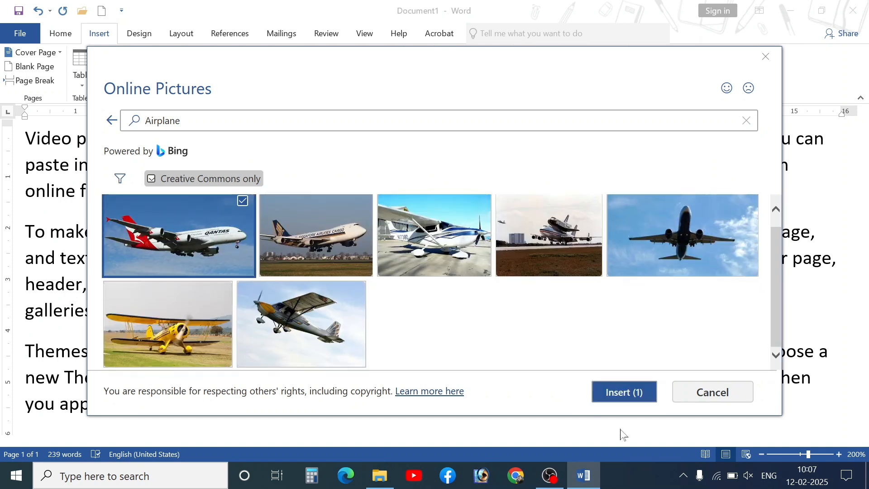
click(630, 401)
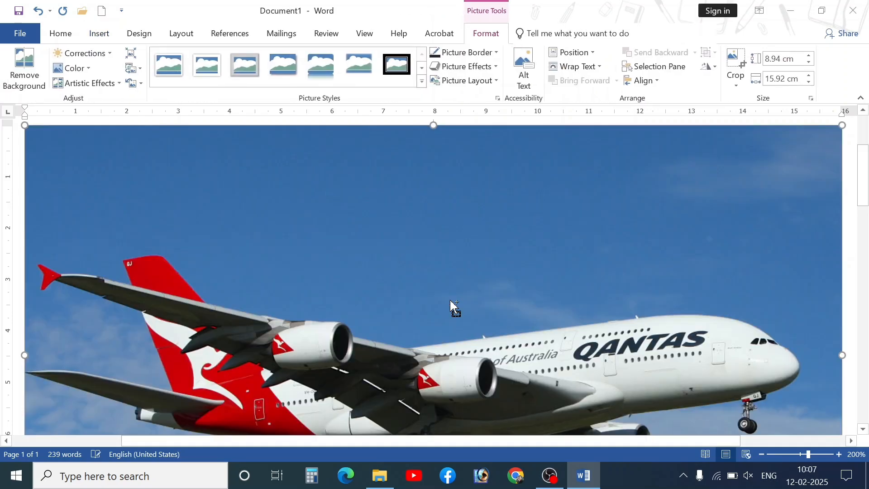
- Shrink the airplane picture to about 2.97 × 5.29 cm and place it in the second paragraph
scroll(450, 300, down, 12)
scroll(452, 305, up, 4)
click(492, 308)
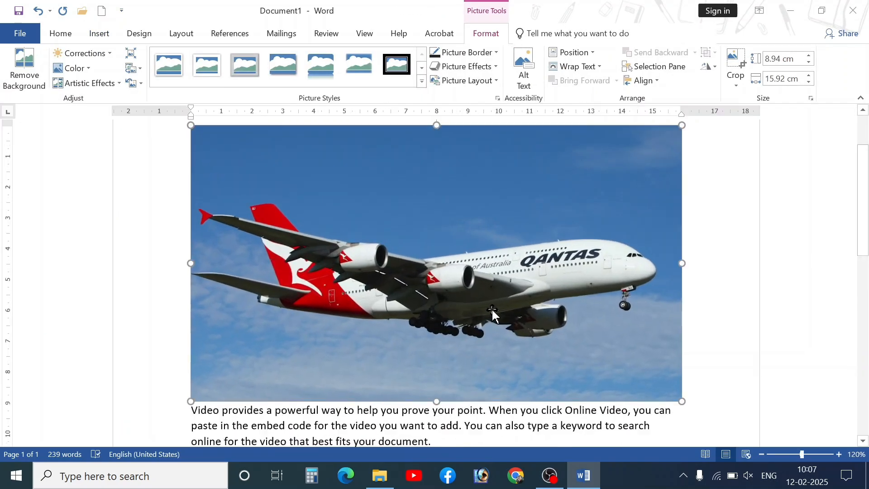
scroll(491, 308, down, 3)
drag(620, 335, 401, 244)
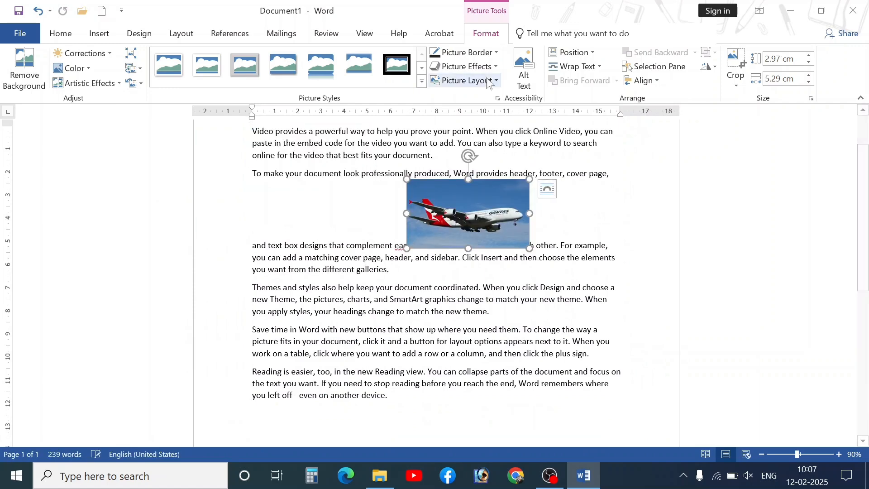
- Set the airplane picture's text wrapping to Through and fit it into the second paragraph at about 3.1 × 5.51 cm
click(582, 68)
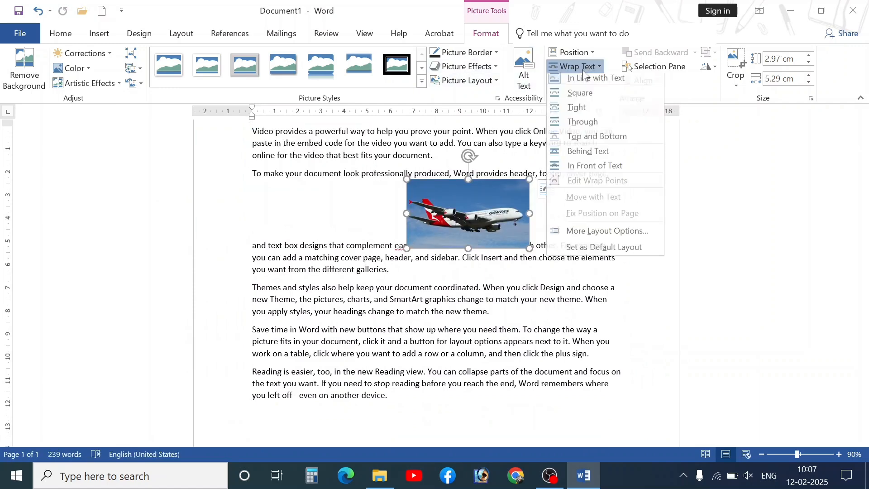
click(584, 122)
scroll(510, 239, up, 4)
mouse_move(571, 279)
mouse_down()
mouse_move(535, 261)
mouse_move(578, 282)
mouse_up()
drag(512, 256, 422, 235)
scroll(431, 243, up, 1)
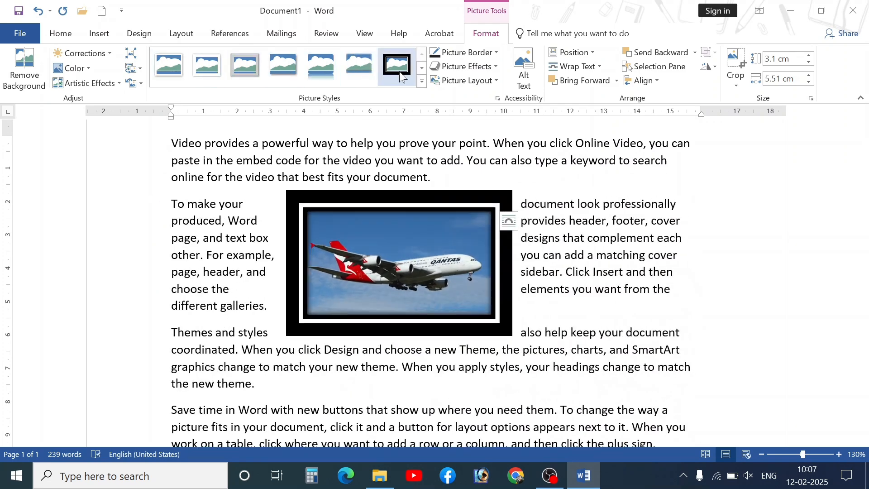
- Apply a black frame picture style to the airplane picture and delete the picture
click(422, 82)
click(306, 117)
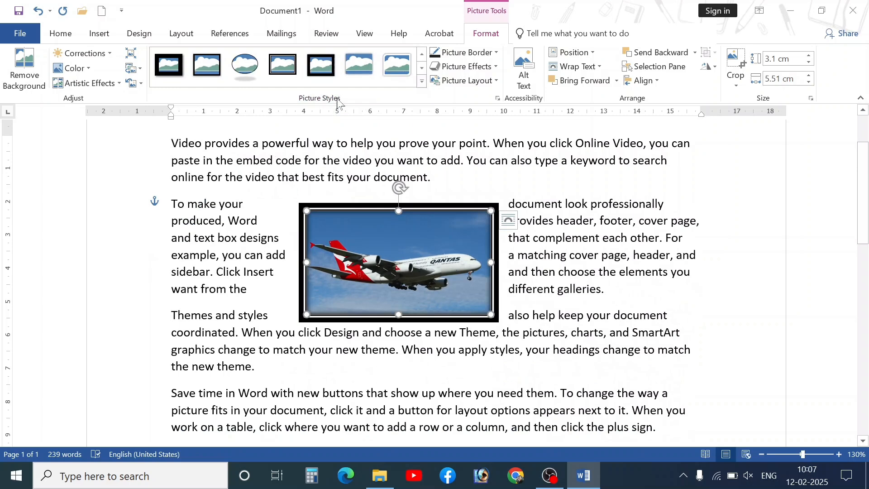
key(Delete)
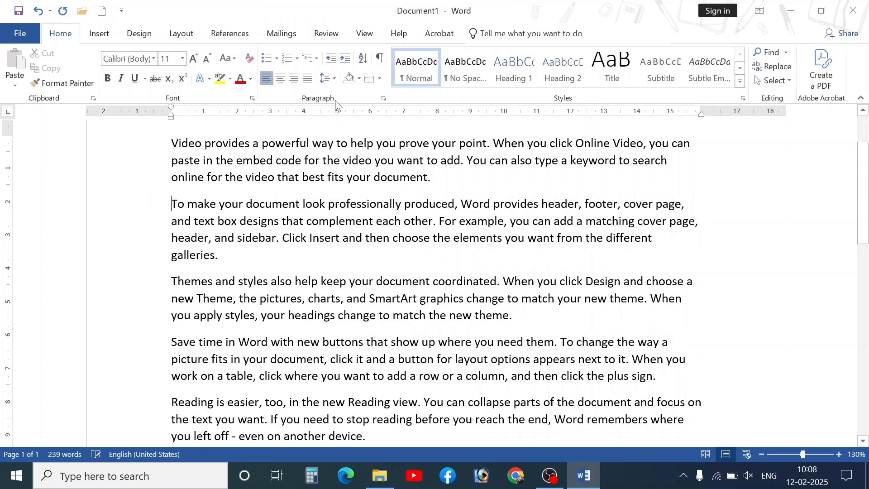
- Insert the blank calendar icon from the Business category of the icon library before the second paragraph
click(95, 33)
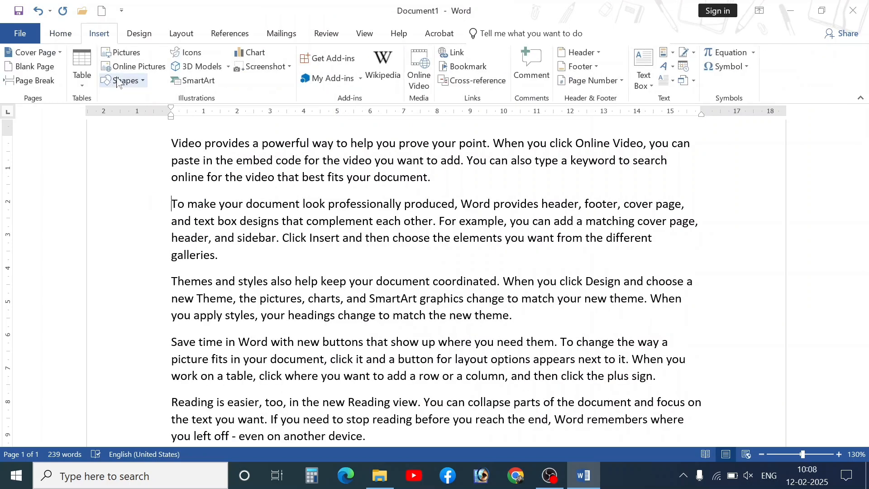
click(185, 57)
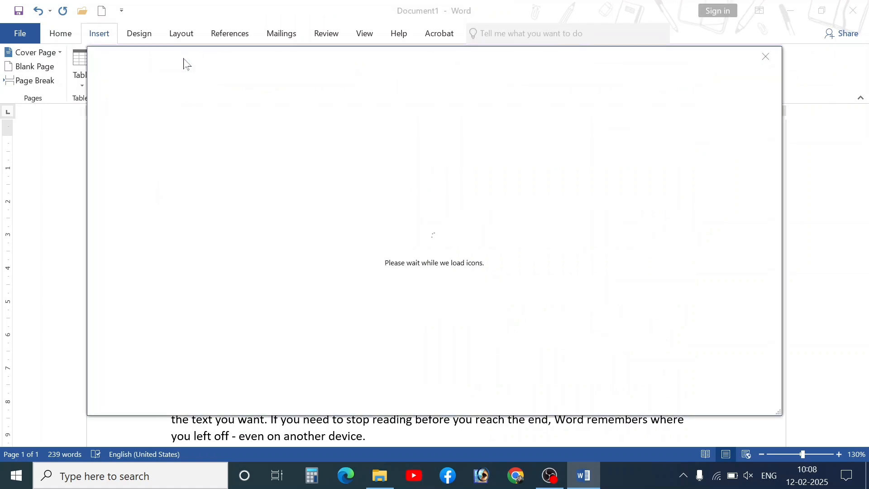
scroll(362, 283, down, 3)
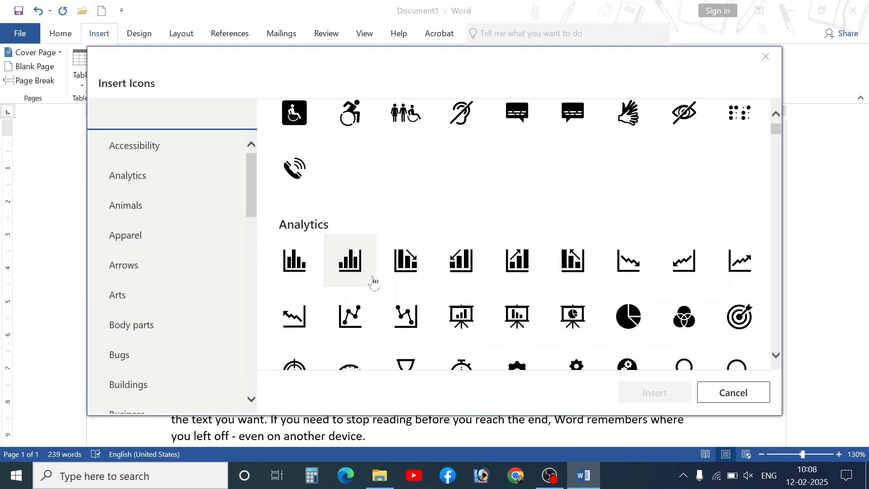
scroll(507, 234, down, 3)
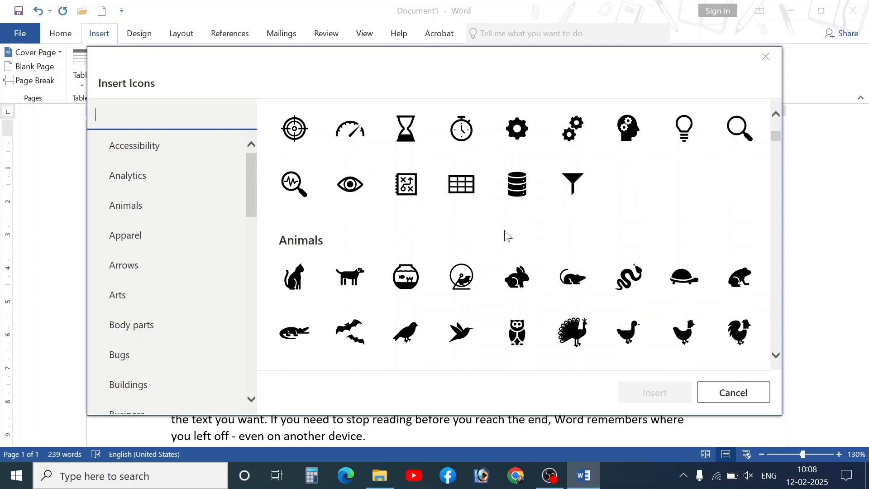
scroll(507, 234, down, 5)
scroll(507, 238, up, 2)
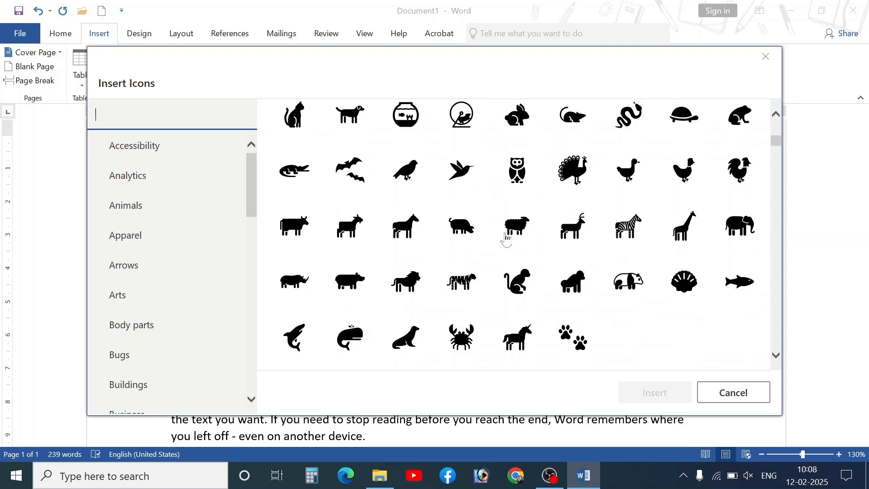
scroll(507, 238, down, 5)
scroll(509, 240, up, 3)
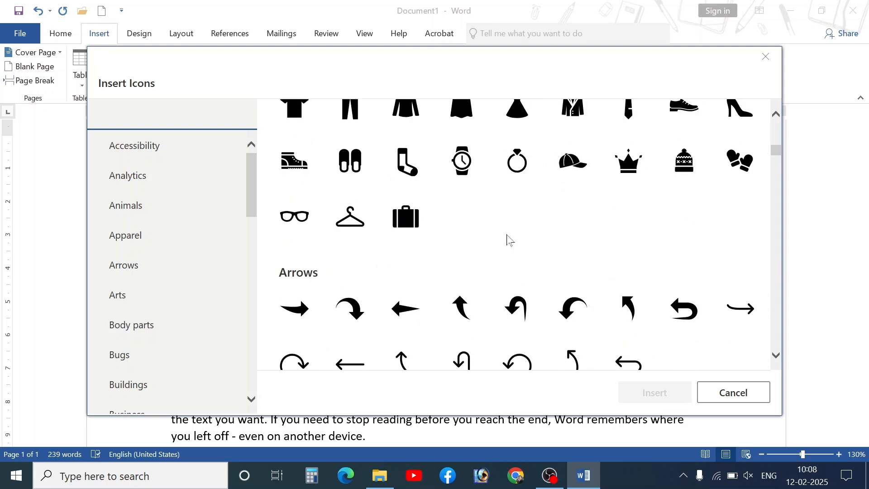
scroll(521, 240, down, 10)
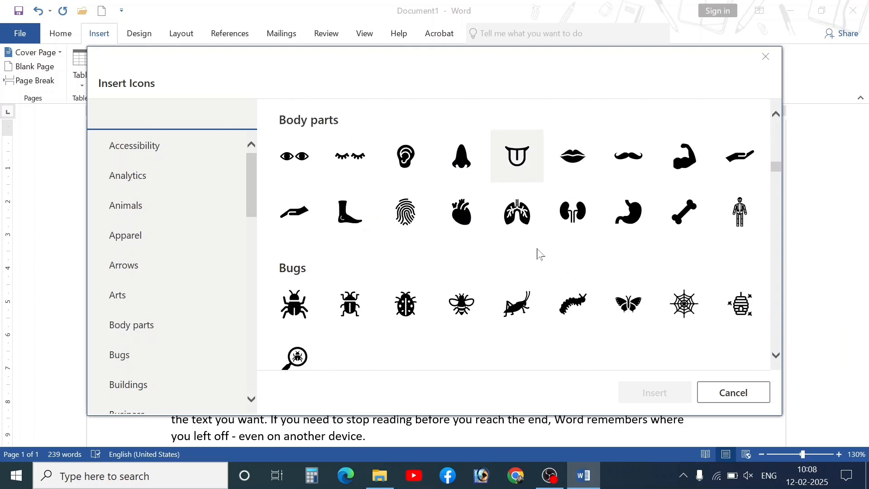
scroll(539, 252, down, 10)
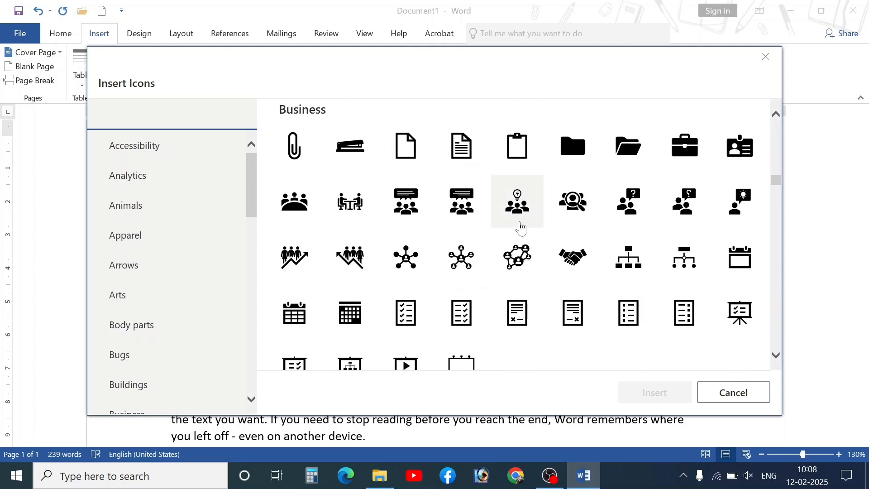
click(706, 159)
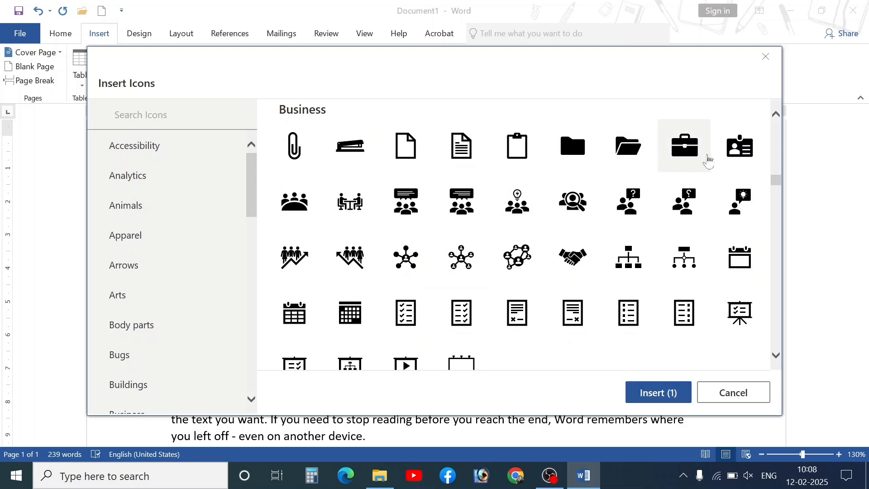
click(738, 281)
click(661, 392)
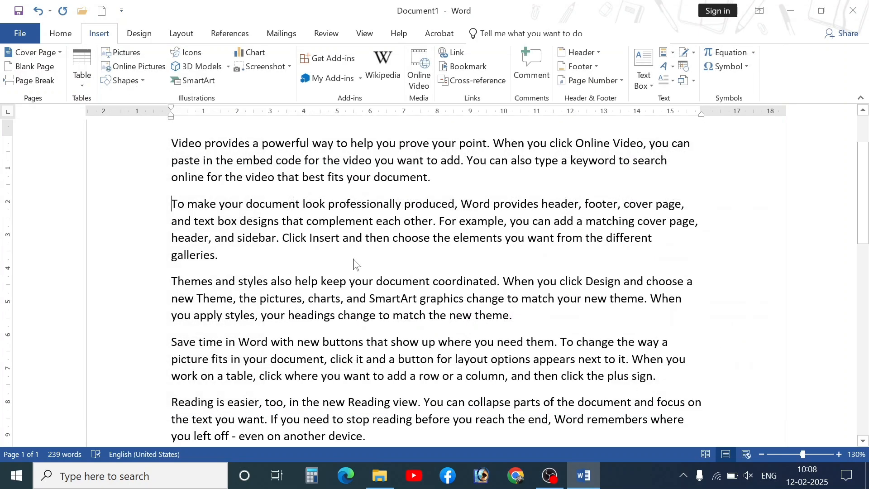
- Enlarge the calendar icon to about 4.43 × 4.43 cm and move it inline into the second paragraph's first line
click(244, 266)
key(Delete)
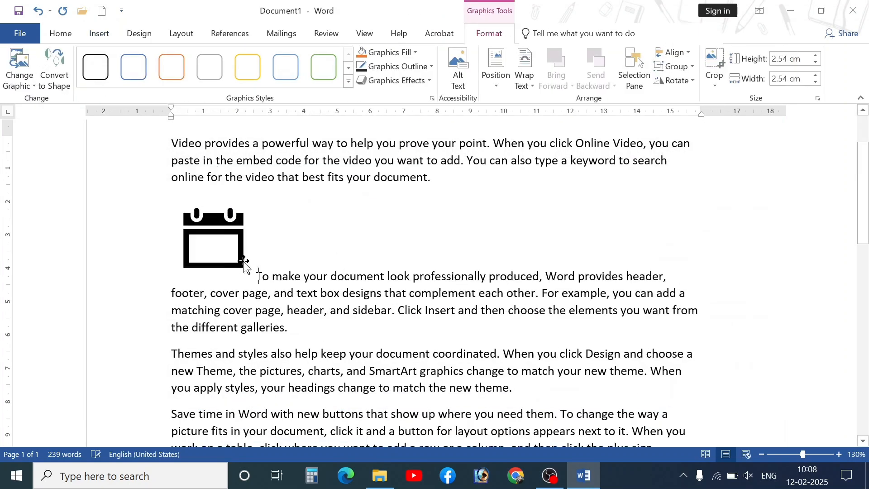
click(238, 252)
drag(284, 321, 316, 262)
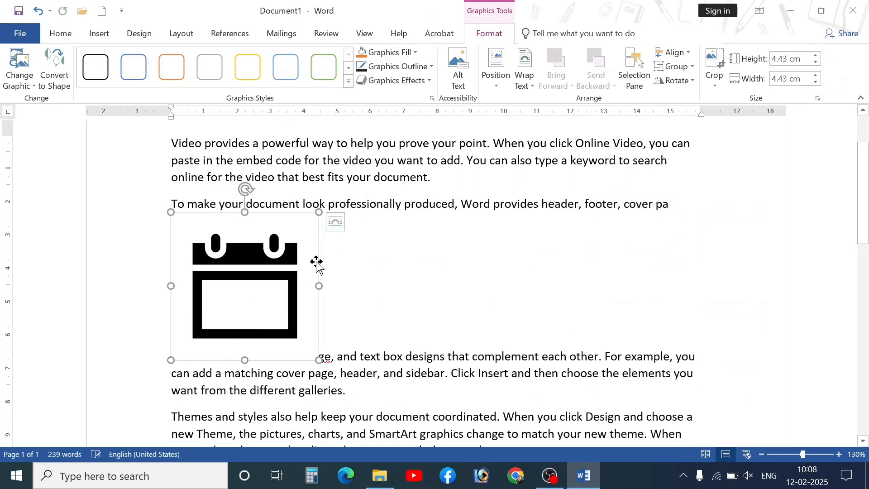
- Set the calendar icon's text wrapping to Through and position it across the first and second paragraphs
click(523, 87)
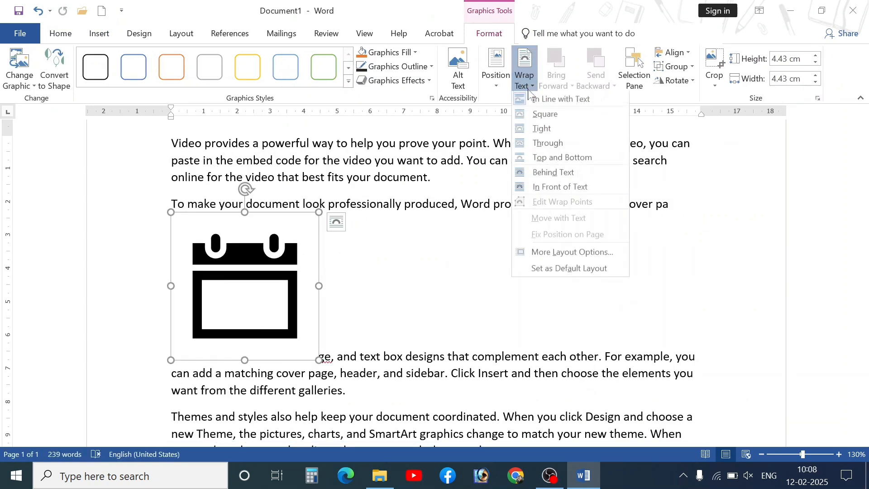
click(541, 142)
drag(309, 286, 388, 205)
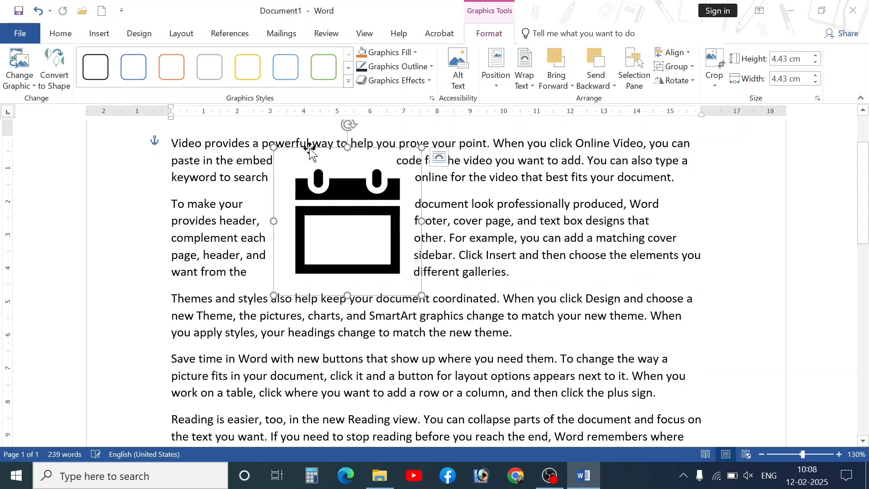
- Apply the preset graphics style with gold fill and black outline to the calendar icon
click(252, 70)
click(349, 81)
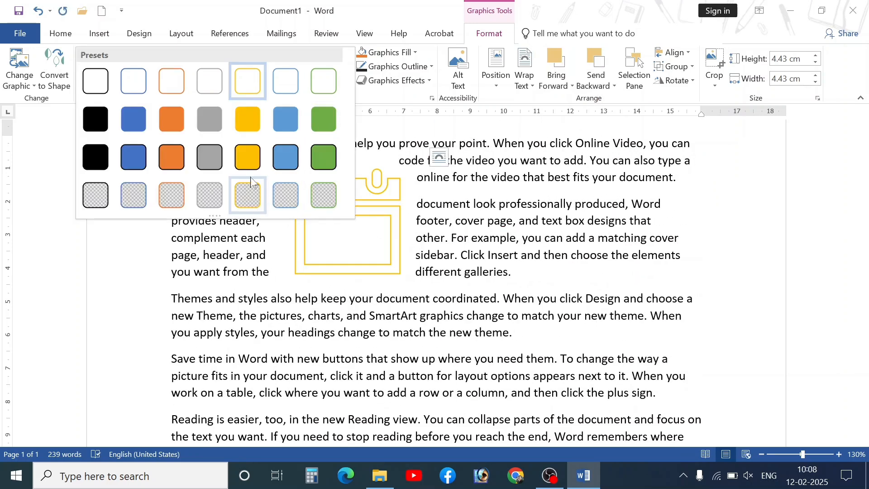
click(246, 118)
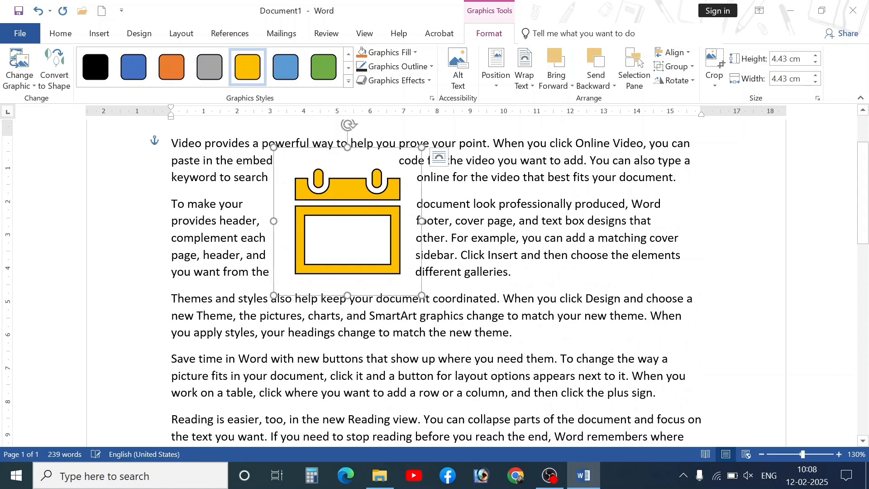
click(348, 81)
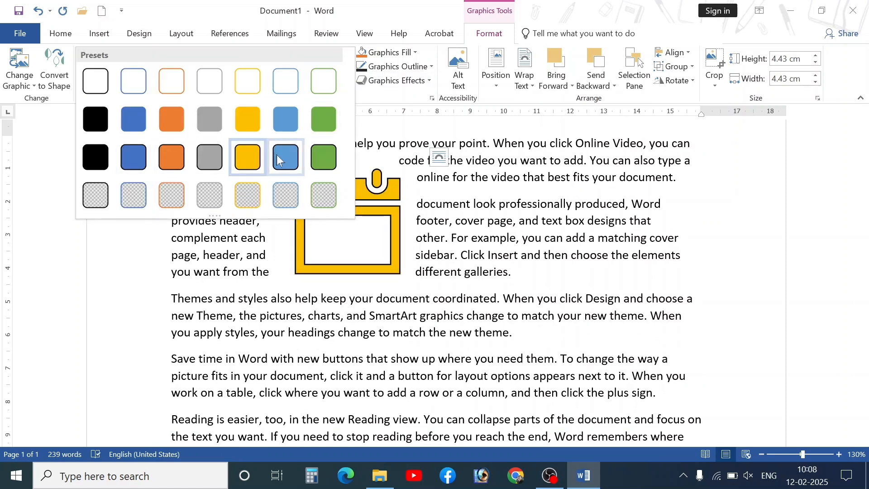
click(243, 161)
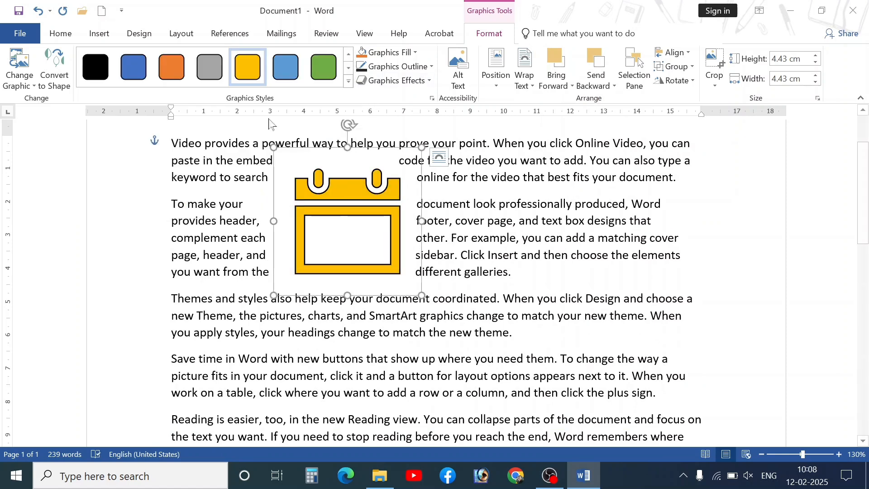
- Move the calendar icon down across the second and third paragraphs and delete it
drag(319, 194, 453, 251)
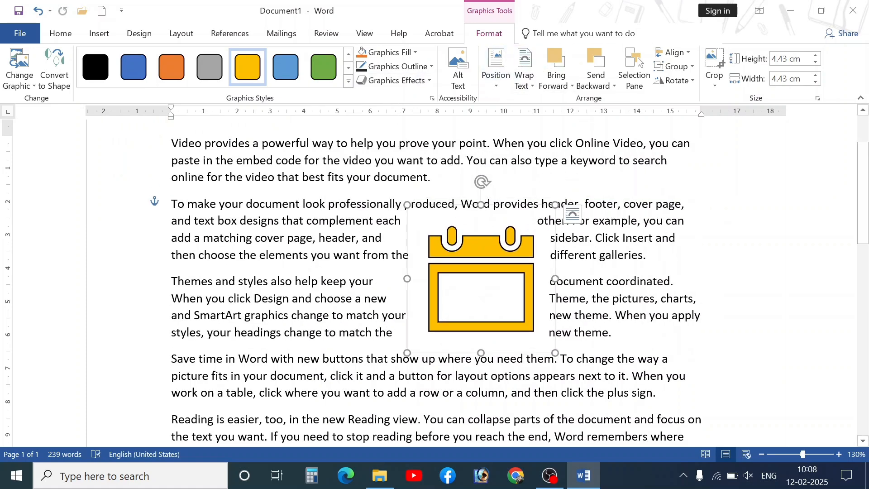
key(Delete)
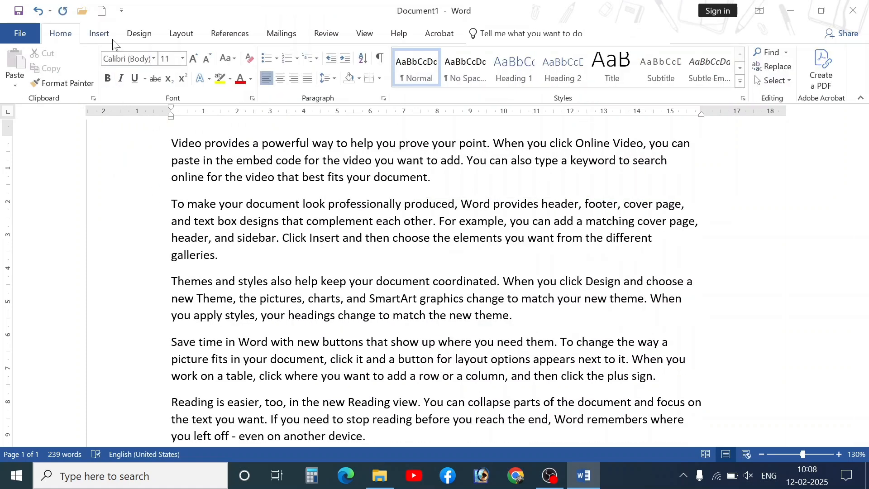
- Insert the burgundy laptop from the Electronics and Gadgets category of the online 3D models
click(99, 34)
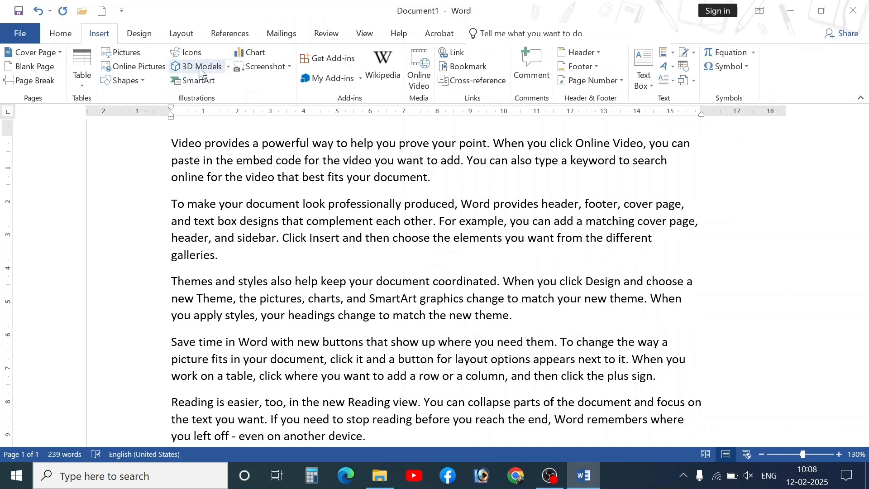
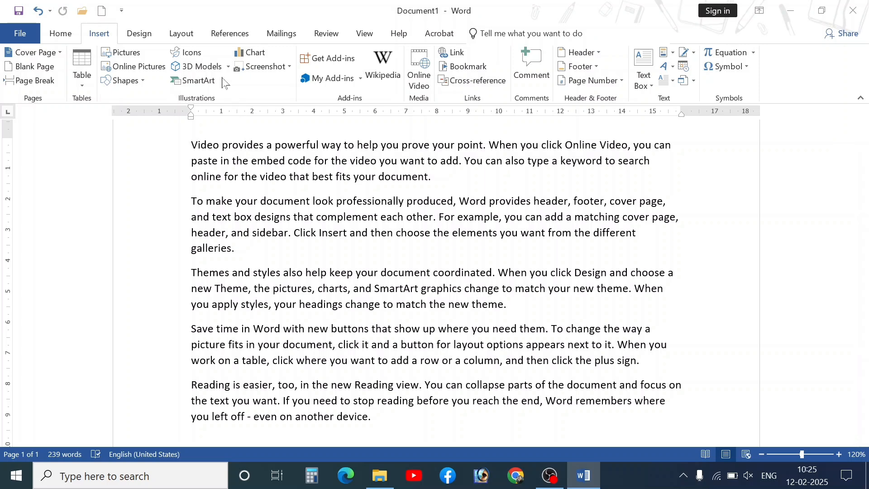
click(220, 68)
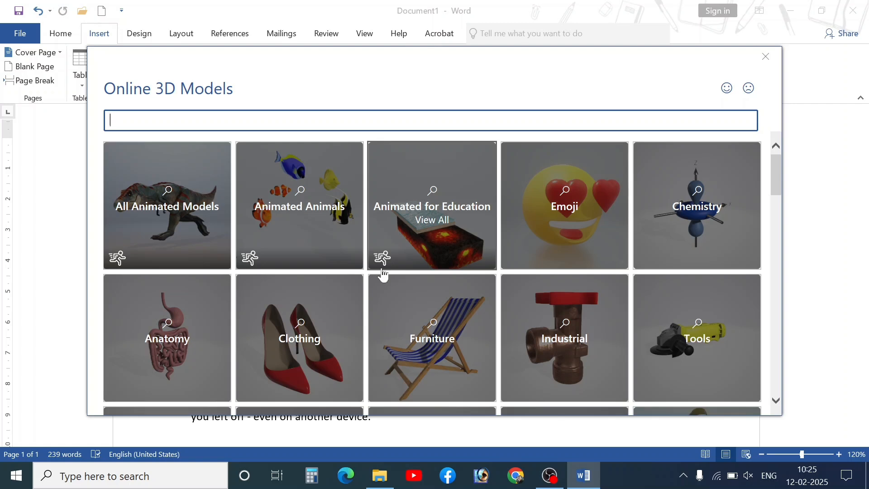
scroll(402, 301, down, 10)
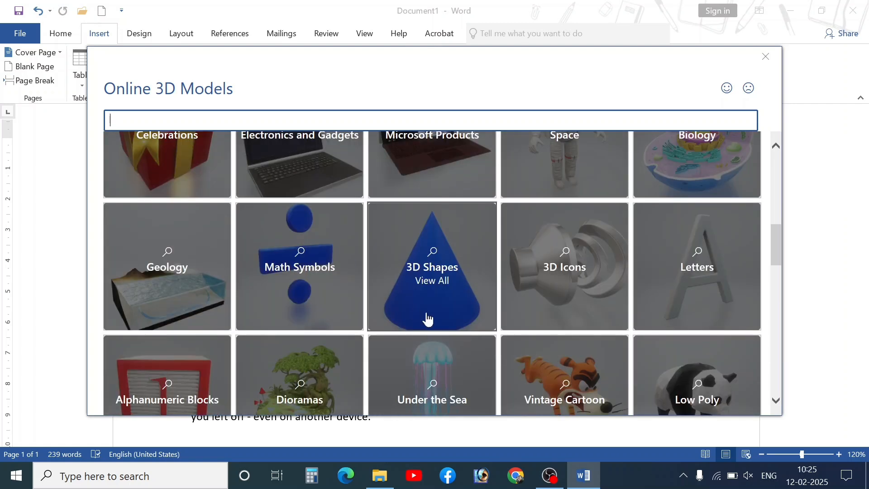
scroll(427, 319, down, 3)
scroll(447, 333, up, 5)
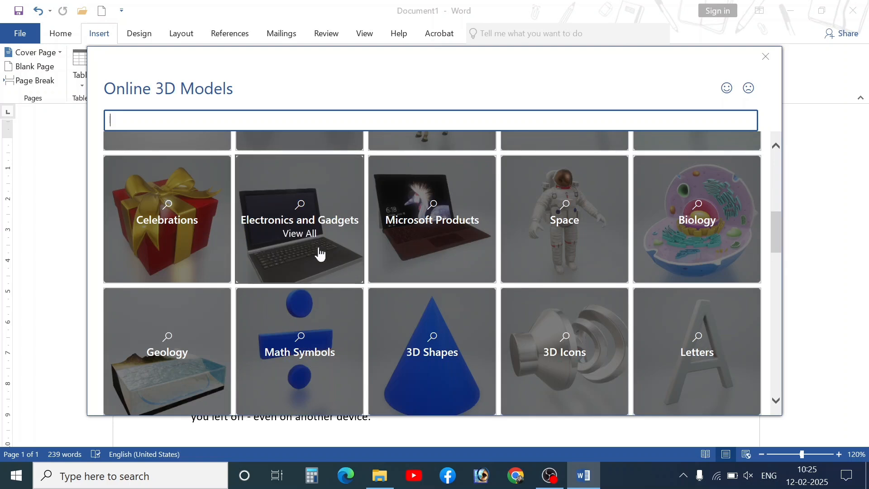
click(302, 241)
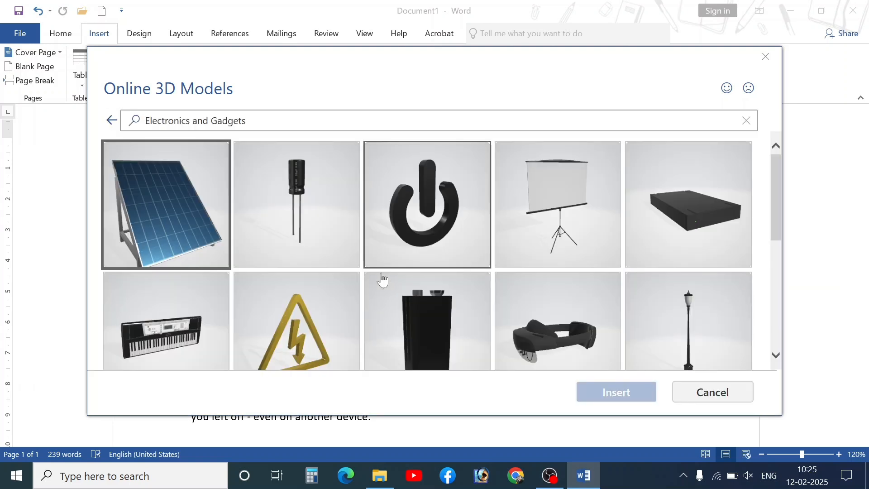
scroll(383, 281, down, 5)
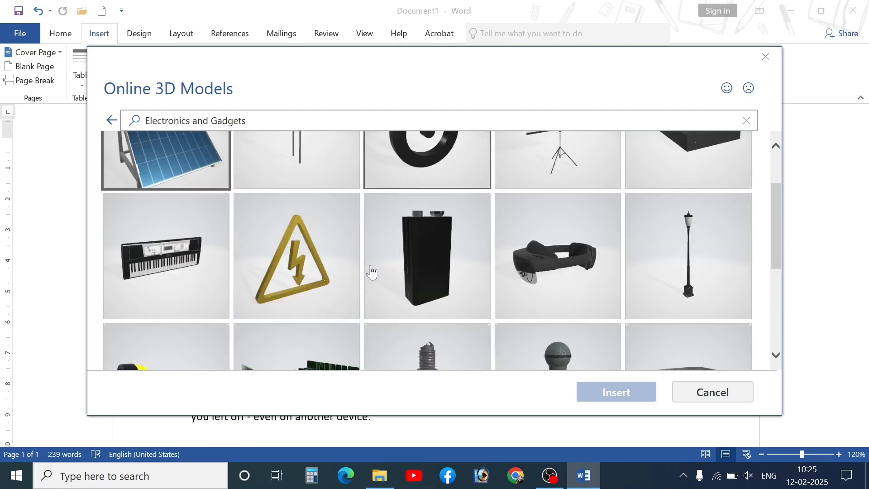
scroll(371, 271, down, 10)
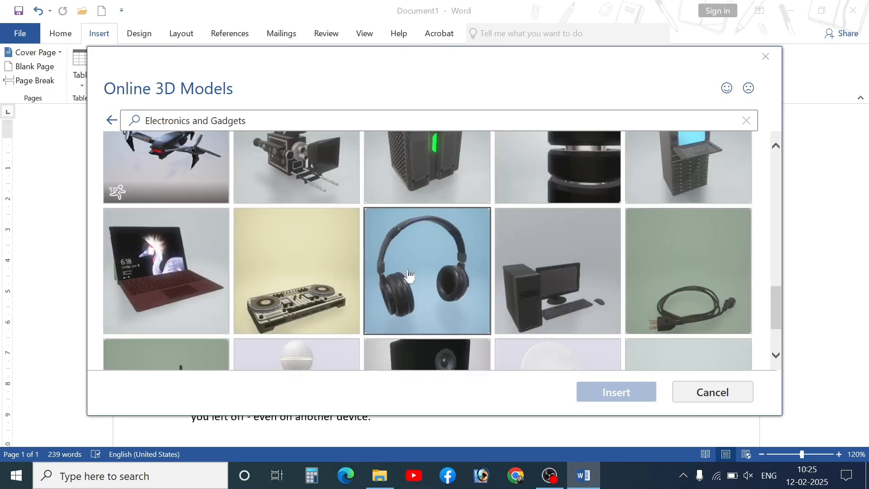
scroll(456, 274, up, 3)
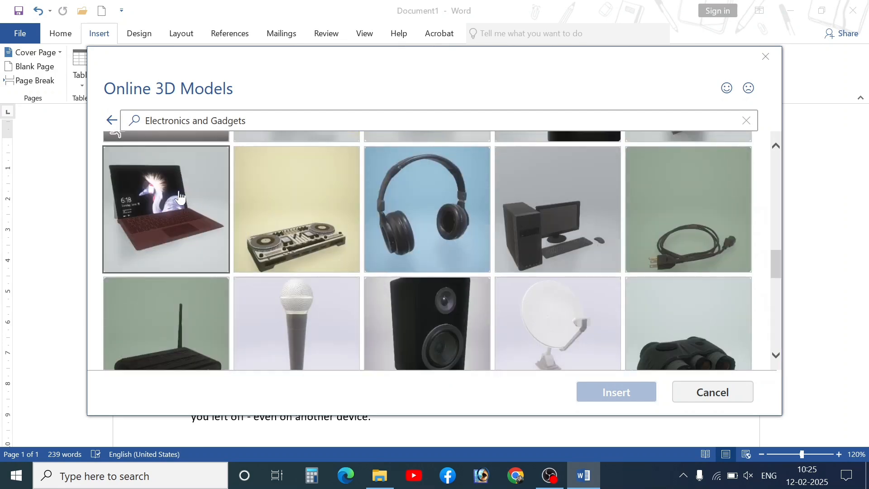
click(166, 221)
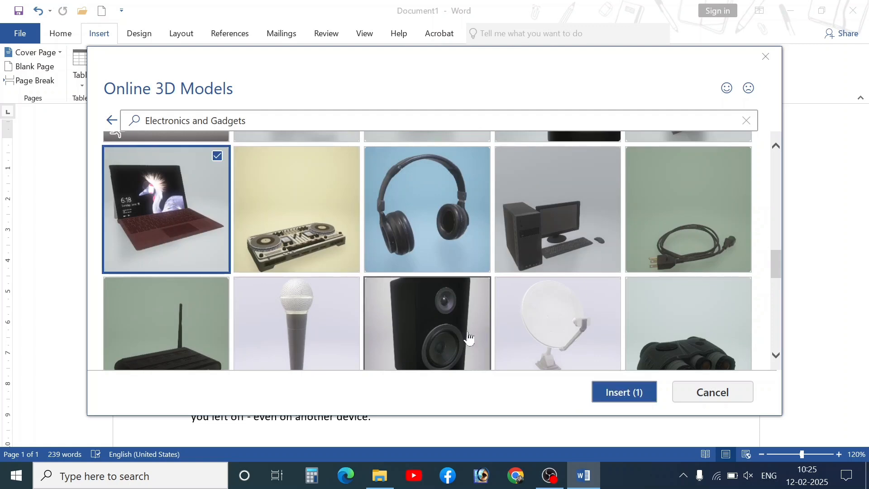
click(615, 392)
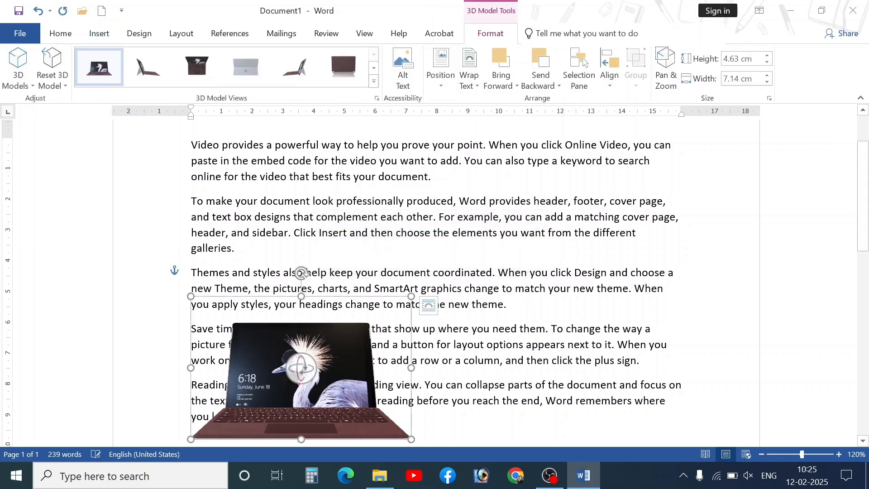
- Move the laptop model up over the second and third paragraphs and rotate it in 3D to show its back
drag(367, 346, 502, 213)
scroll(502, 212, up, 3)
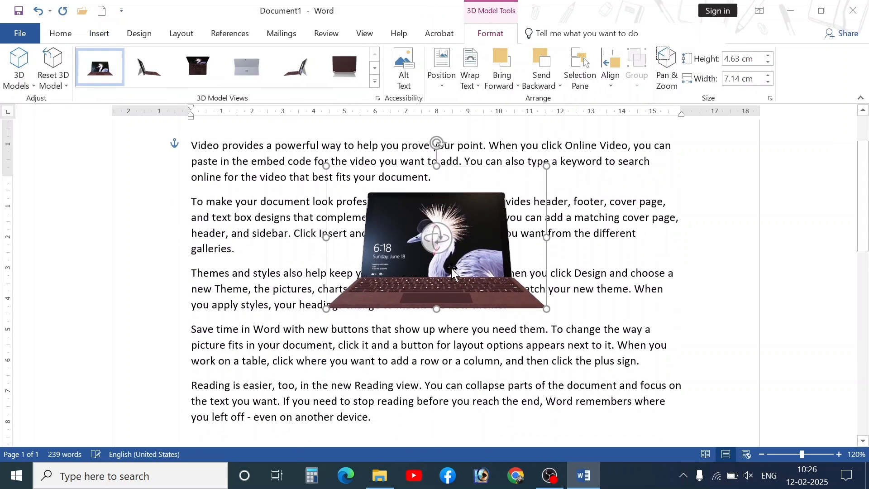
drag(436, 311, 4, 317)
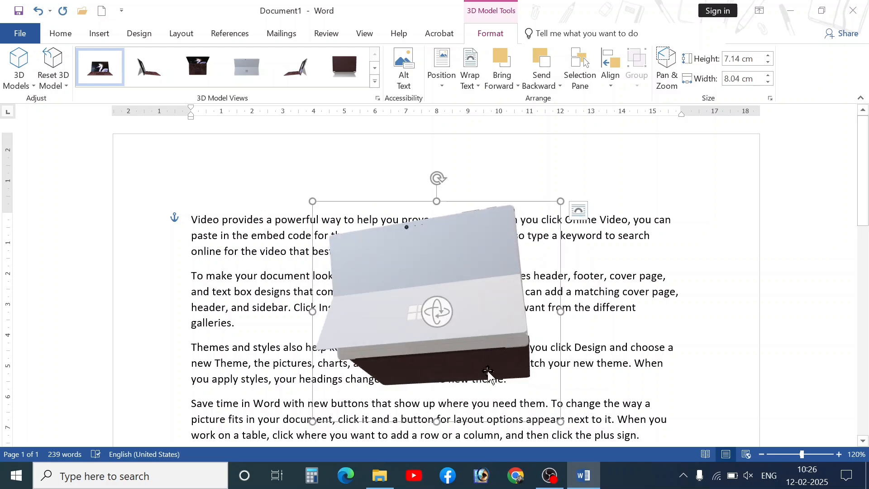
- Move the laptop model up and to the left so it covers the start of the first three paragraphs
drag(489, 376, 426, 375)
click(399, 404)
drag(399, 403, 388, 403)
drag(360, 366, 325, 337)
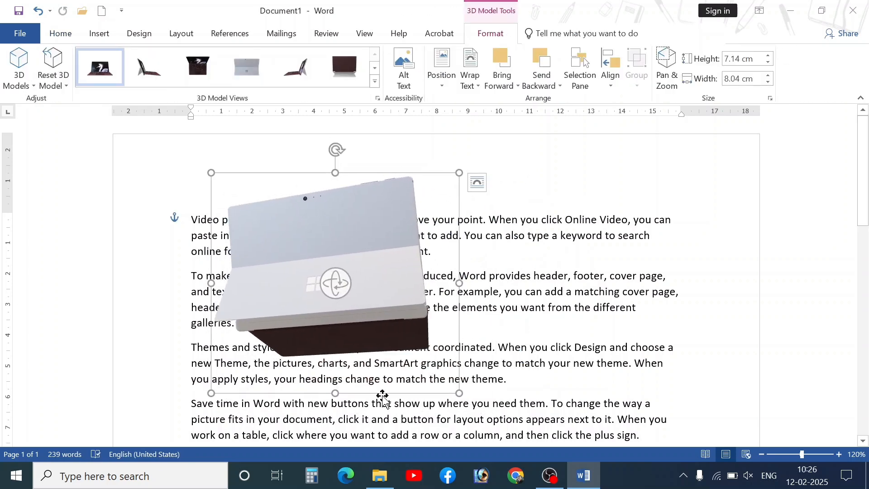
mouse_move(383, 395)
mouse_down()
mouse_move(360, 347)
mouse_move(387, 385)
mouse_up()
- Rotate the laptop model in 3D until its screen and keyboard face the viewer from above, and delete the model
drag(341, 274, 785, 326)
drag(340, 285, 340, 313)
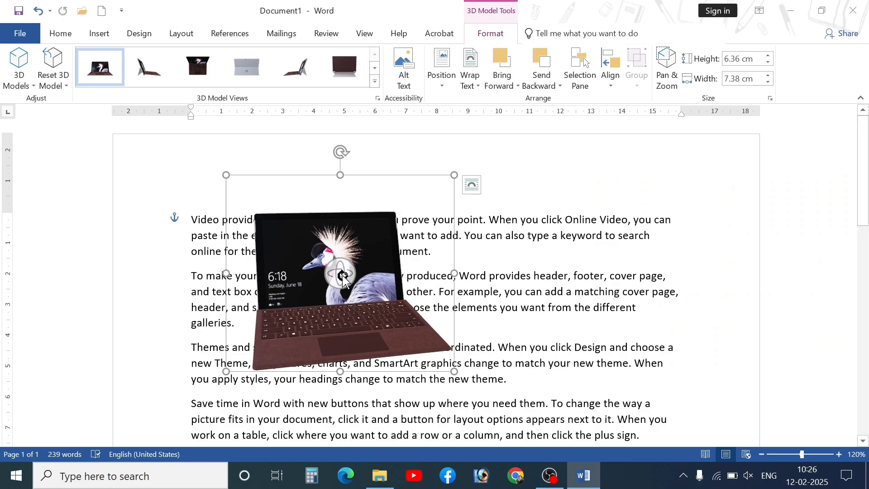
drag(342, 273, 354, 335)
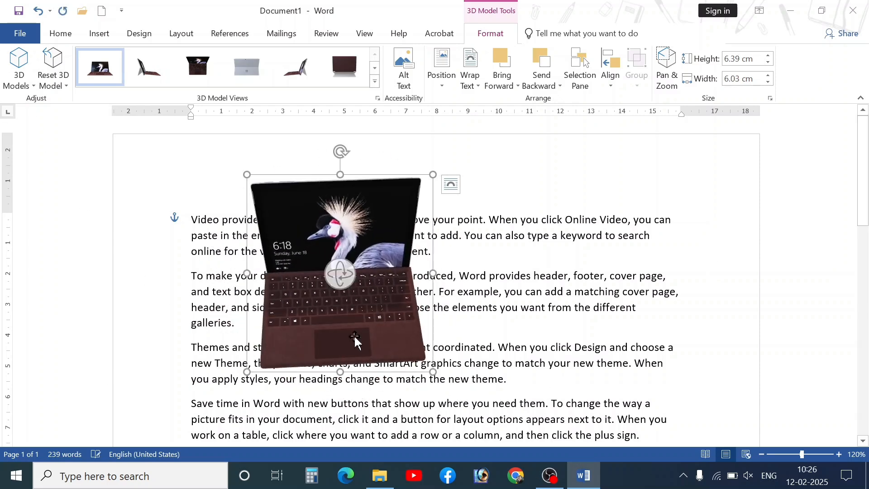
key(Delete)
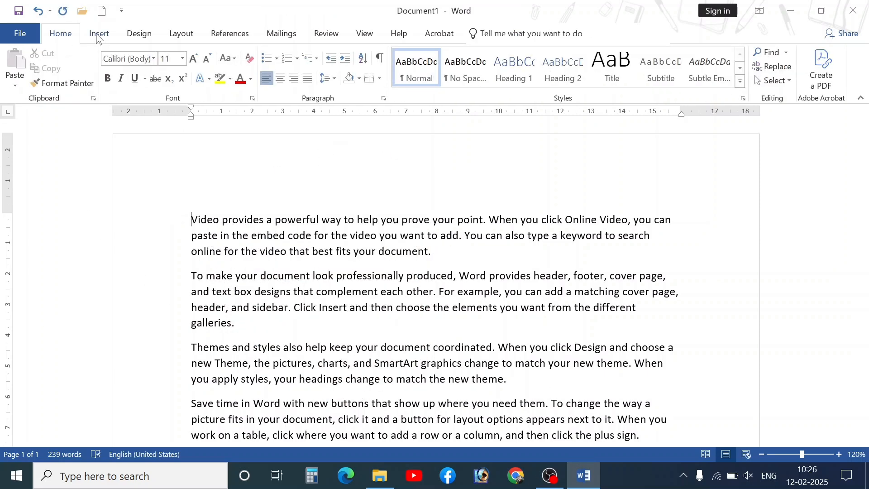
- Insert the running dinosaur from the All Animated Models category of the online 3D models into the document
click(100, 35)
click(188, 66)
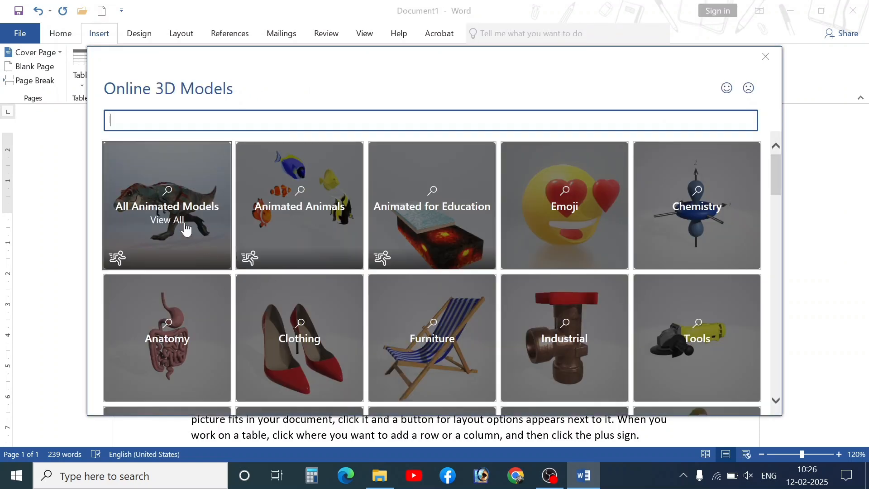
click(171, 231)
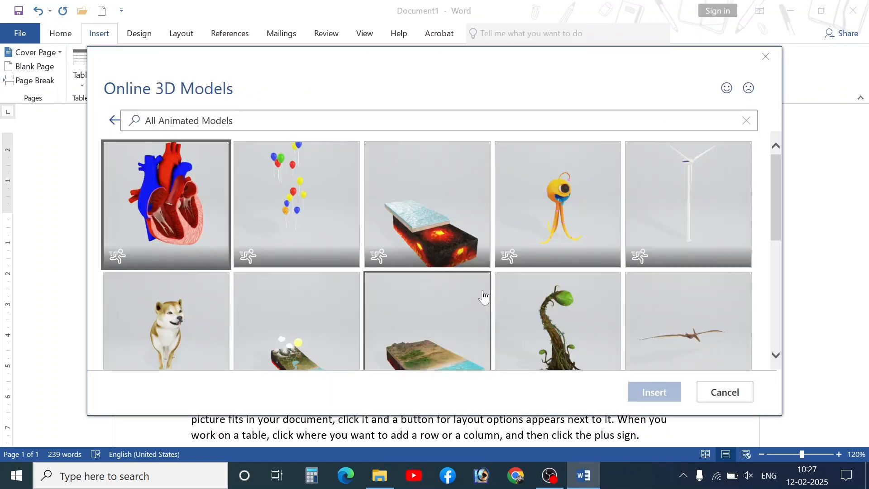
scroll(485, 295, down, 2)
scroll(486, 291, down, 3)
scroll(530, 305, down, 6)
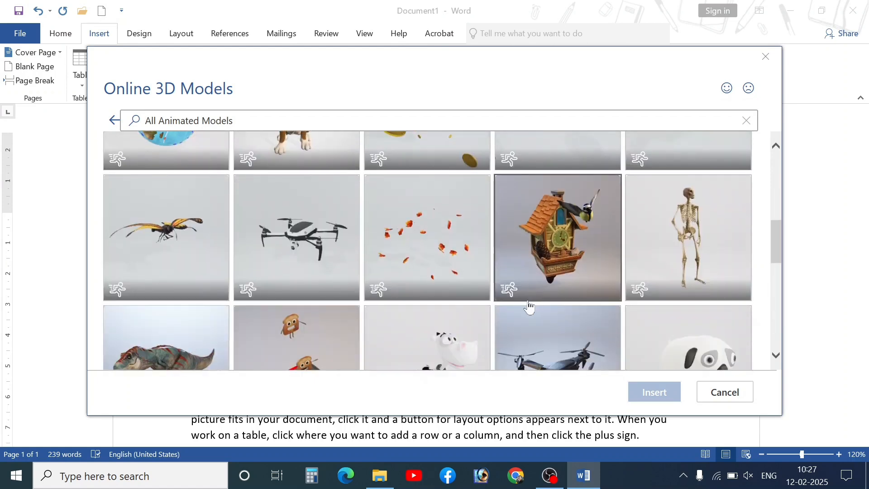
click(152, 225)
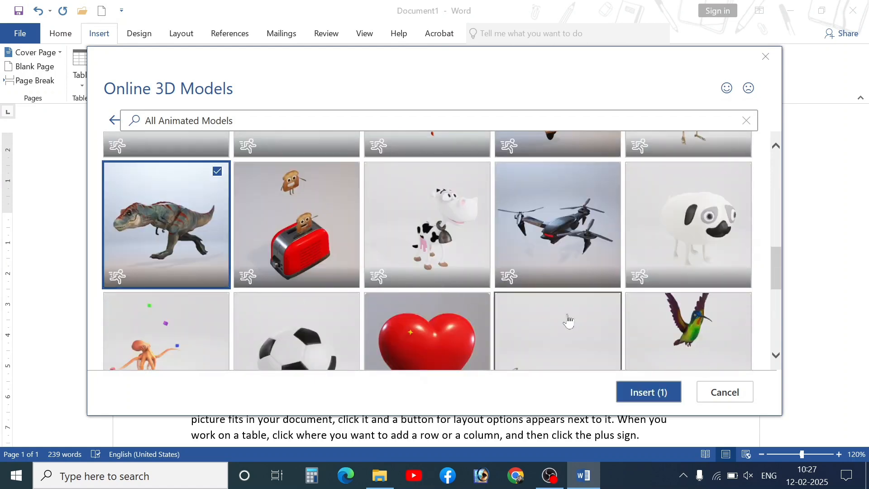
click(643, 393)
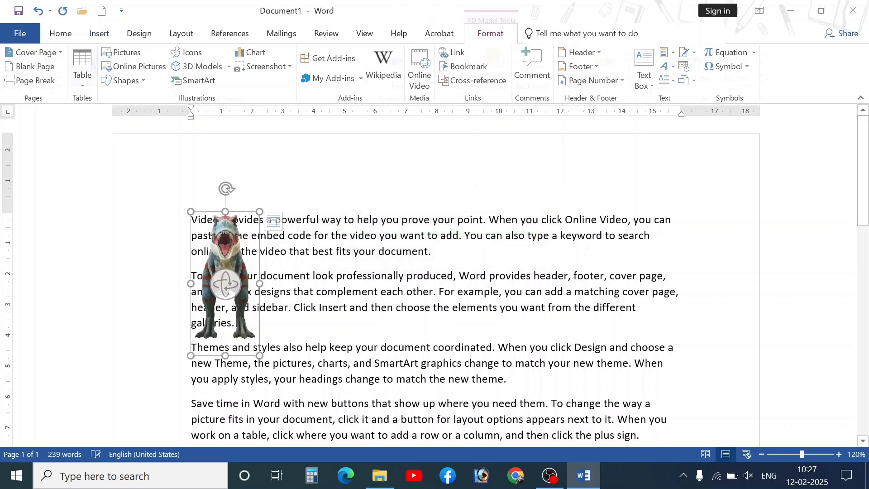
- Enlarge the dinosaur model over the middle of the text and turn it in 3D
drag(259, 356, 313, 437)
drag(235, 319, 253, 348)
drag(252, 345, 204, 286)
scroll(284, 346, up, 4)
drag(433, 324, 131, 191)
mouse_move(436, 316)
mouse_down()
mouse_move(349, 441)
mouse_move(431, 331)
mouse_up()
drag(379, 383, 382, 381)
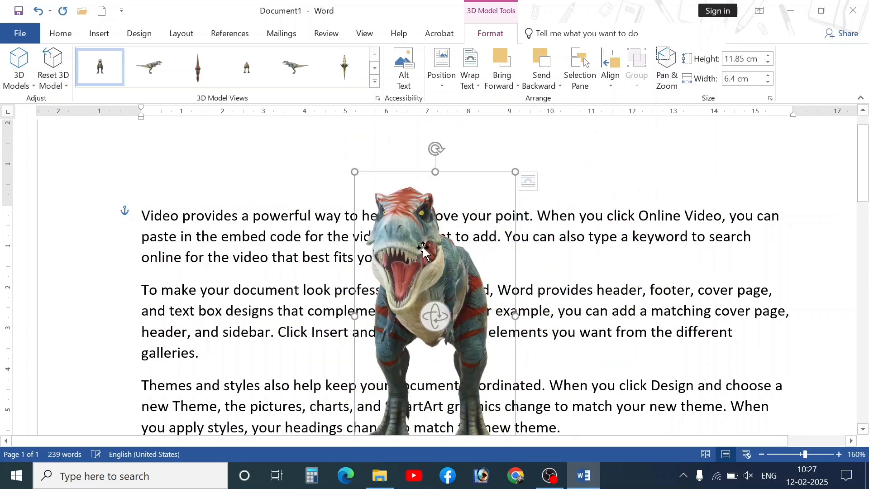
- Try several preset 3D views on the dinosaur and apply the right-facing side view seen from slightly above
click(375, 81)
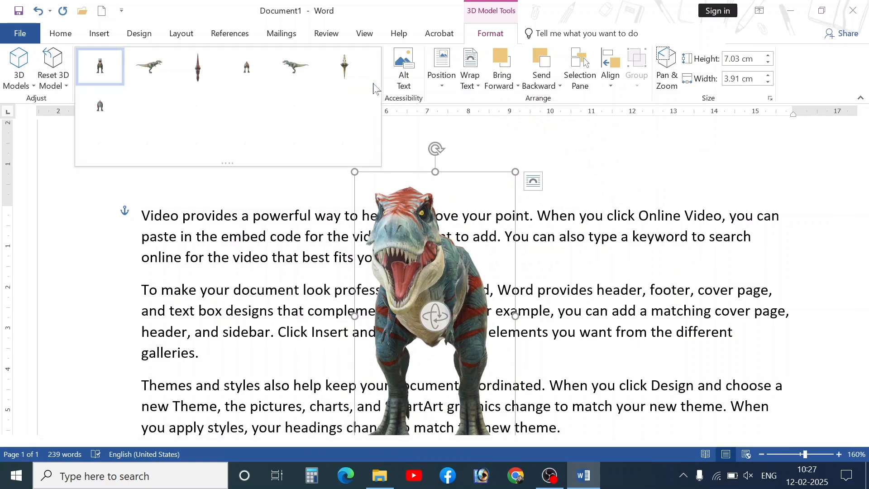
click(303, 132)
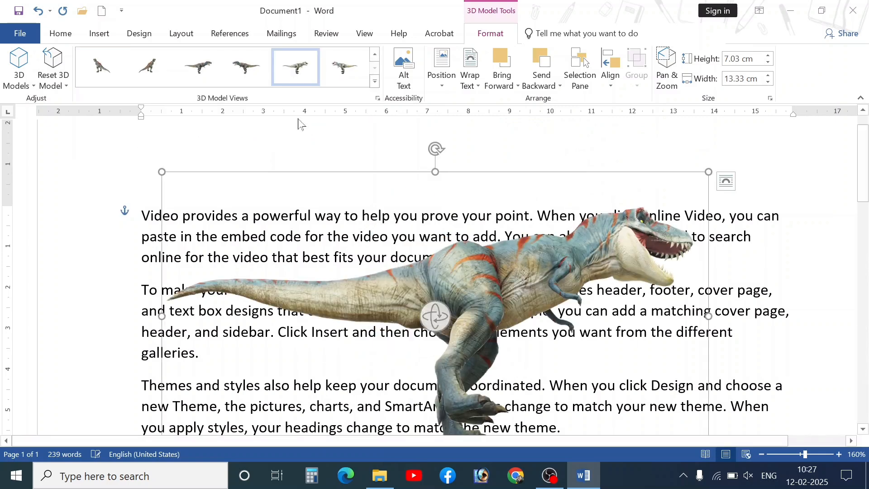
click(248, 66)
click(200, 65)
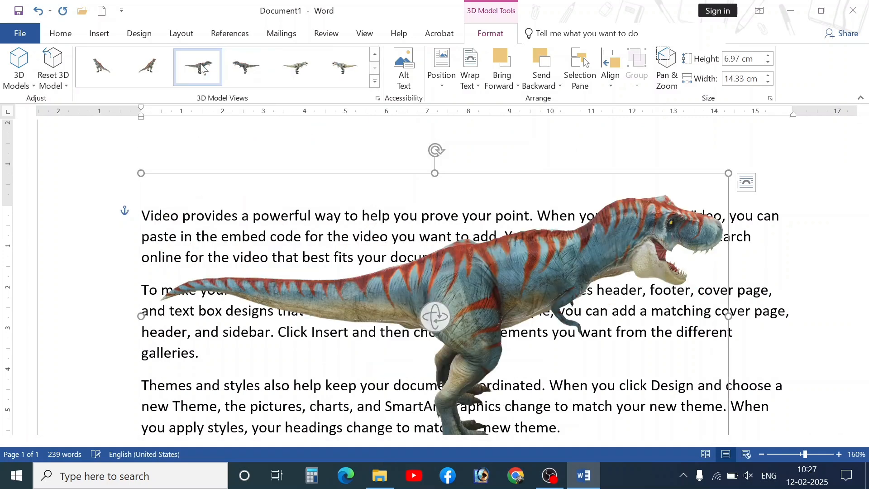
click(375, 81)
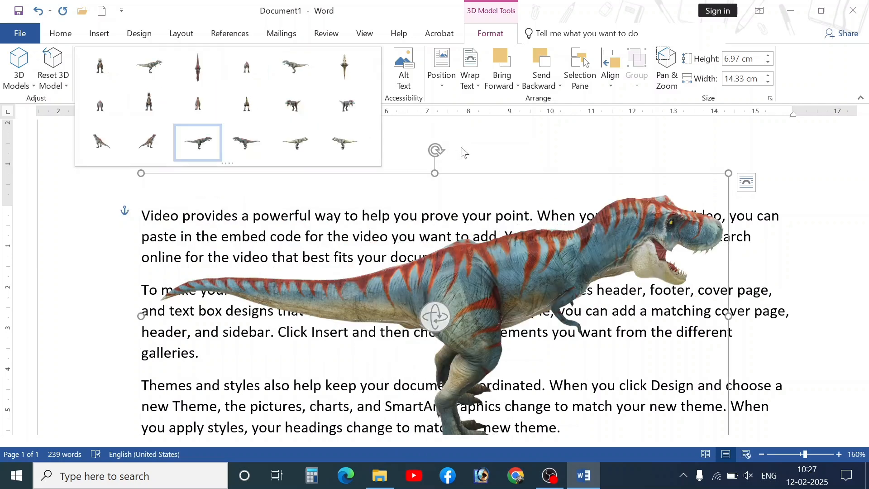
click(474, 136)
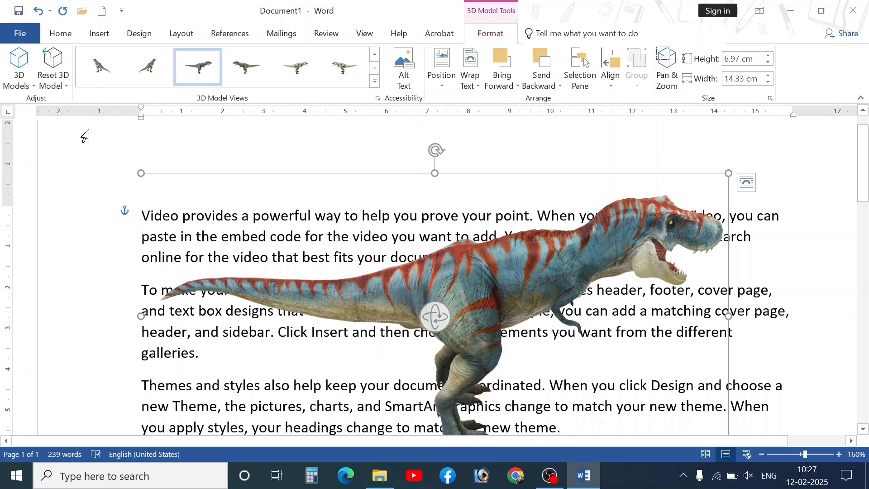
- Browse the Emoji category of the online 3D models and return to the category overview
click(19, 80)
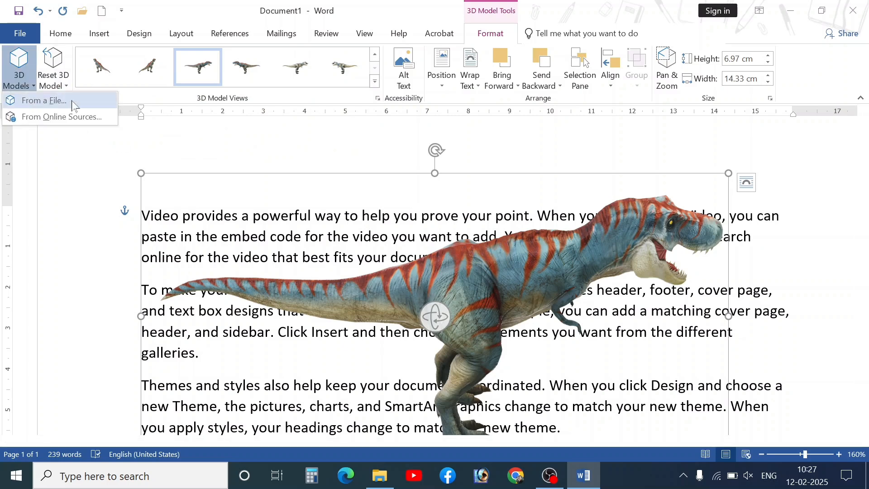
click(79, 121)
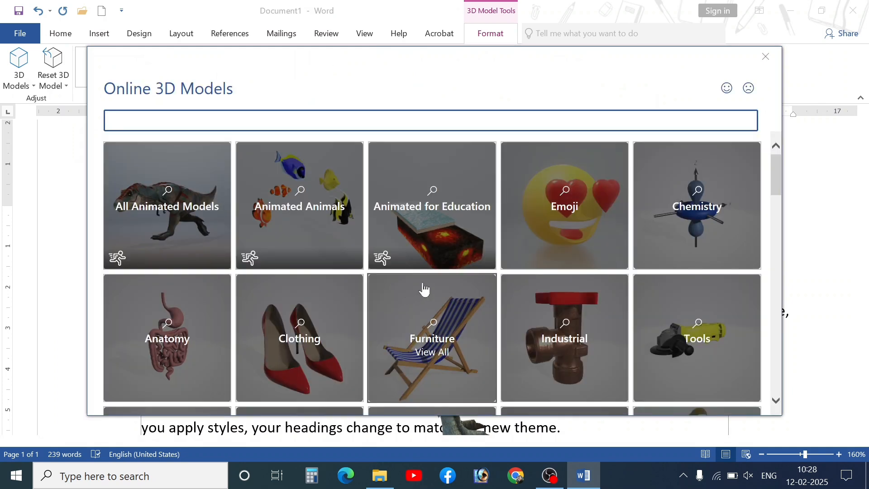
click(564, 252)
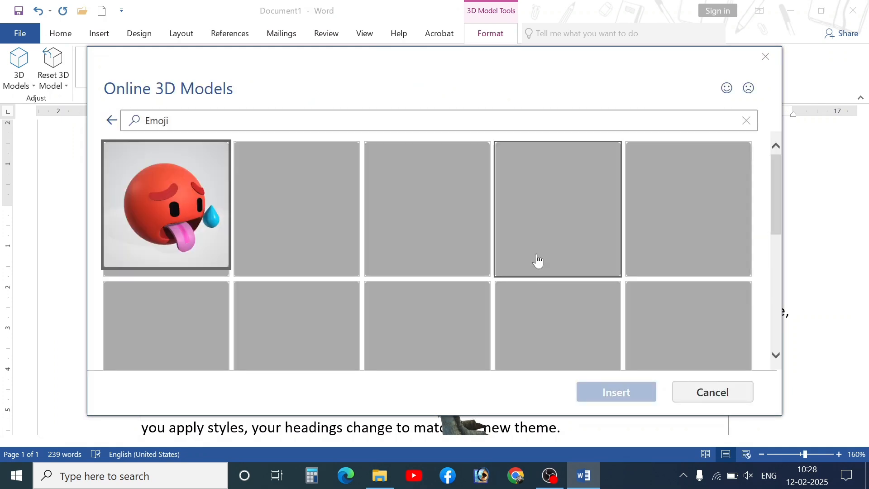
scroll(480, 283, down, 3)
scroll(480, 283, down, 3)
scroll(426, 258, up, 3)
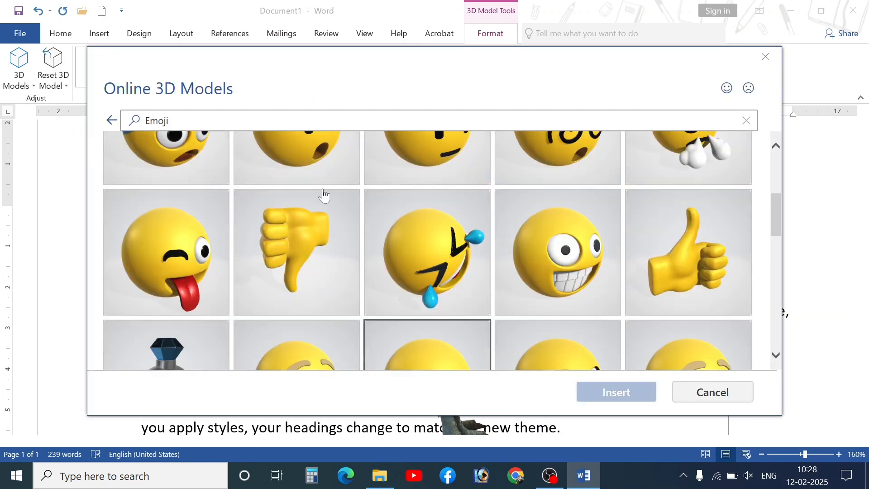
click(112, 121)
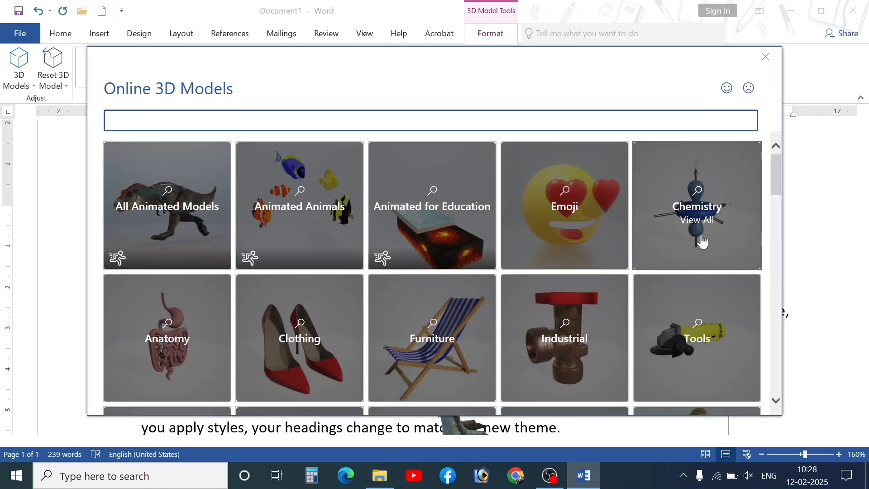
- Browse the Chemistry and Anatomy categories of the online 3D models, then close the library without inserting anything
click(702, 245)
scroll(515, 261, down, 5)
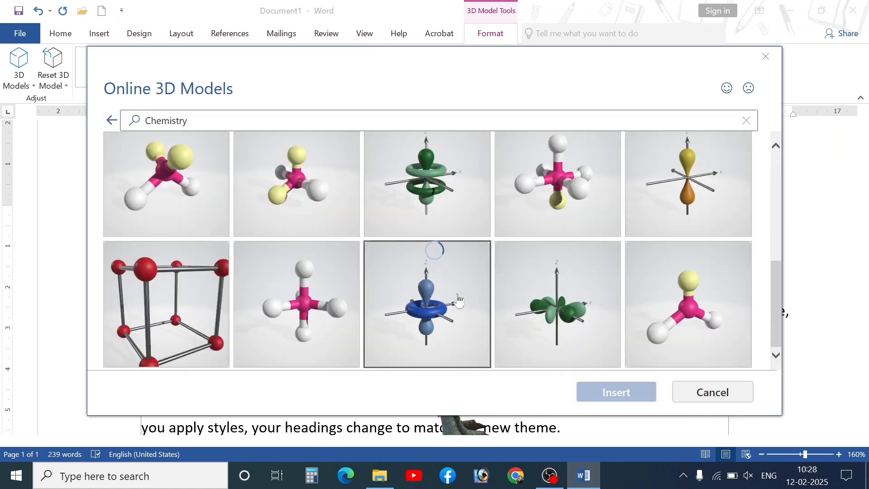
click(111, 120)
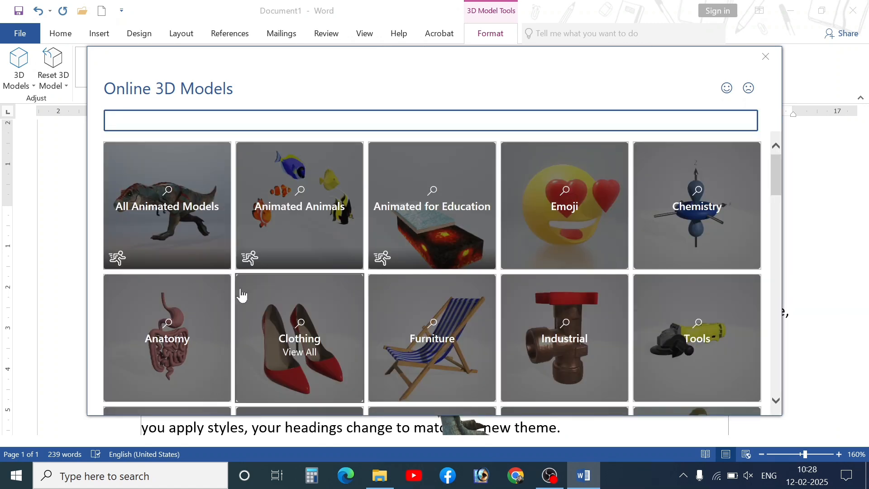
click(209, 311)
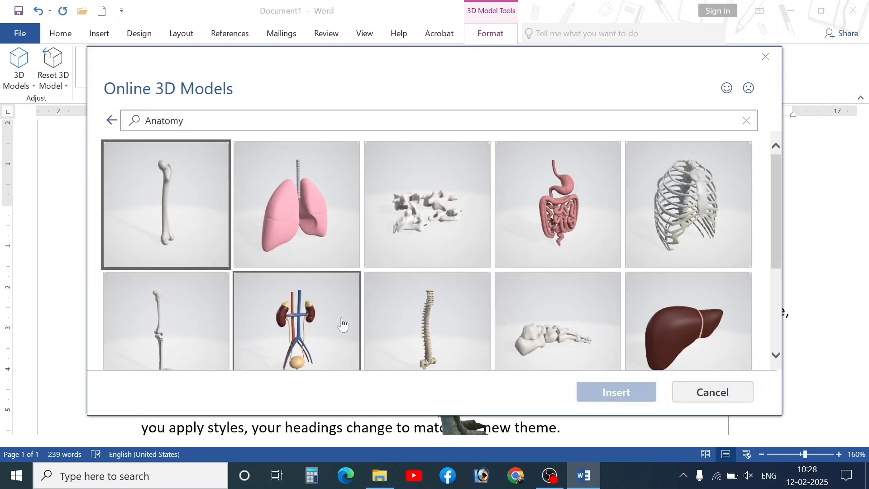
scroll(351, 319, down, 3)
scroll(453, 296, up, 3)
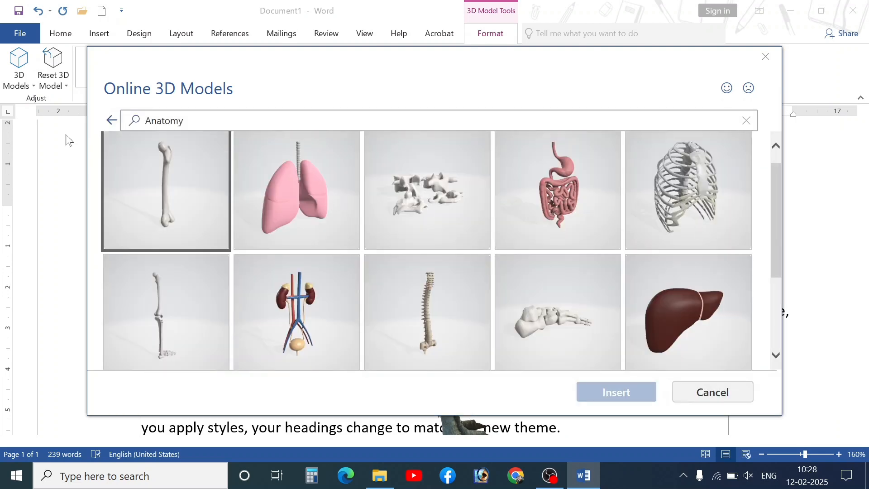
click(111, 120)
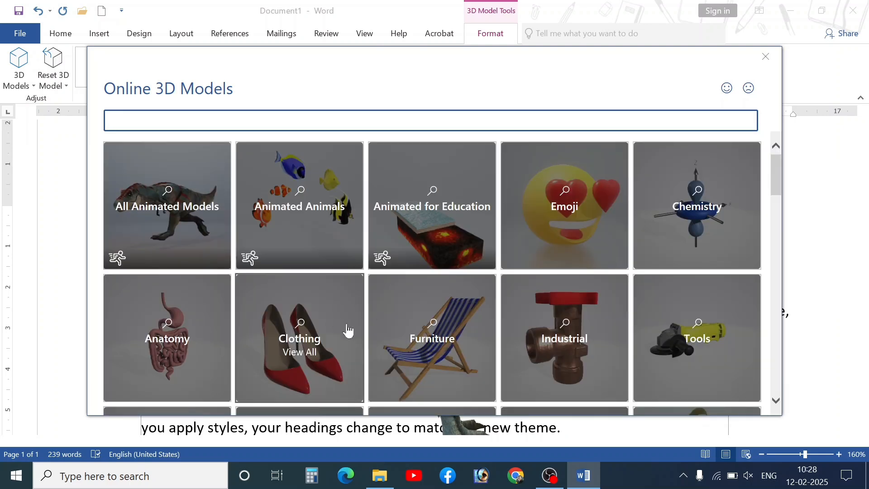
scroll(483, 334, down, 5)
scroll(483, 334, up, 5)
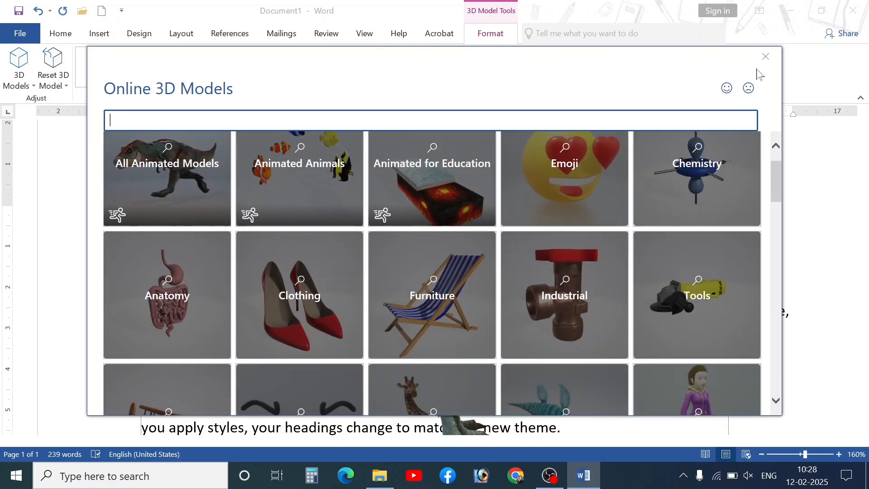
click(766, 56)
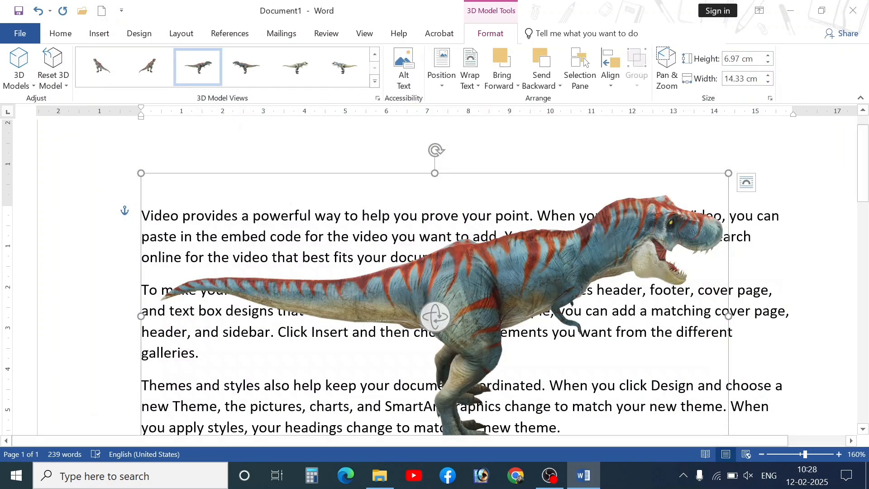
- Delete the dinosaur model from the document
click(300, 216)
click(358, 287)
key(Delete)
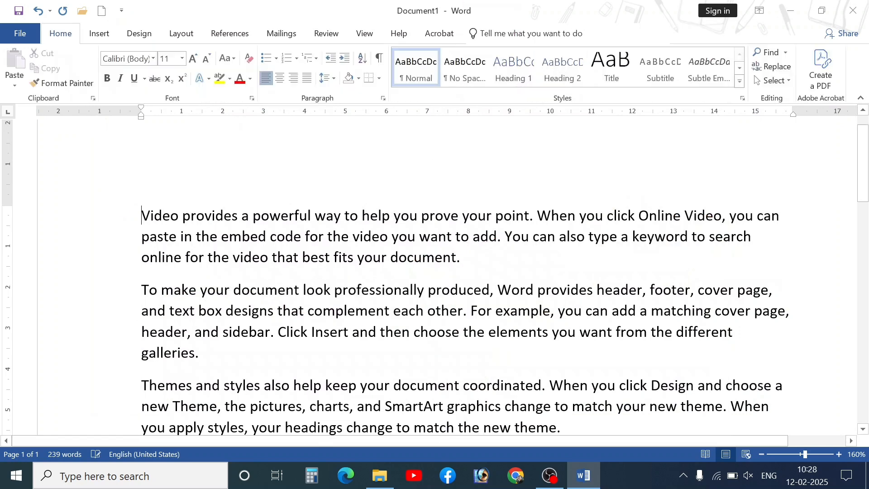
- Clear all the text from the document to leave a blank page
click(108, 37)
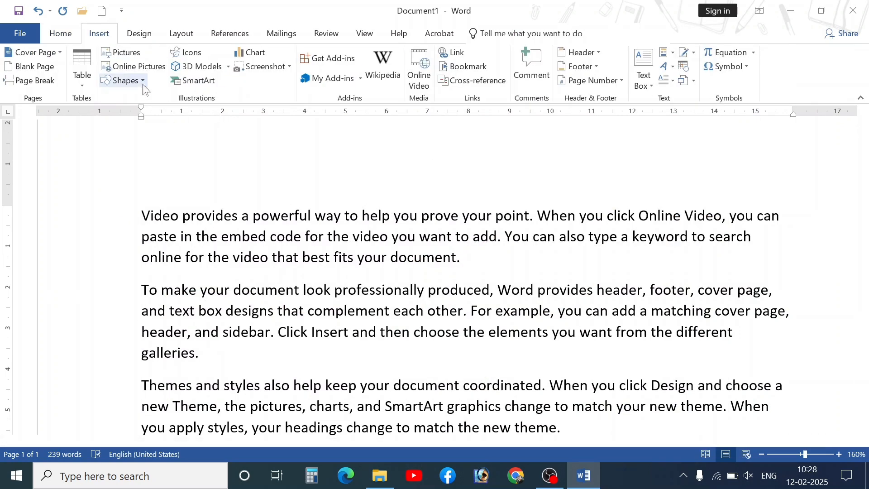
key(ctrl+a)
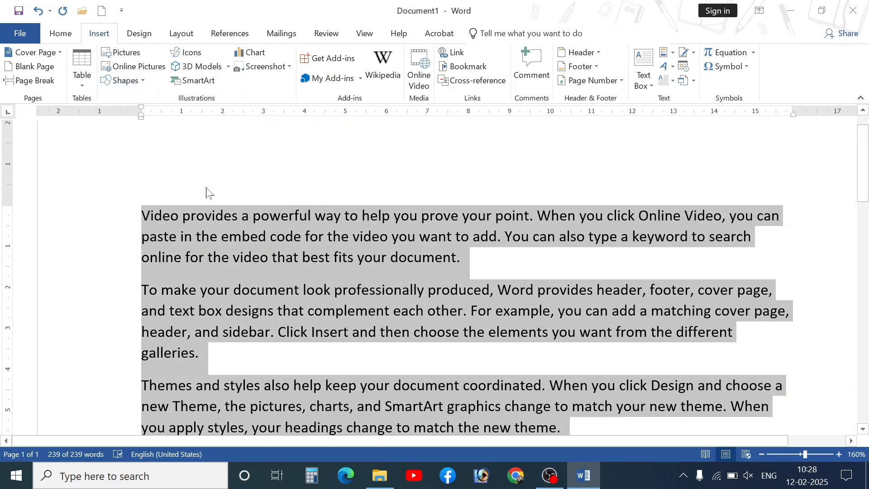
key(Delete)
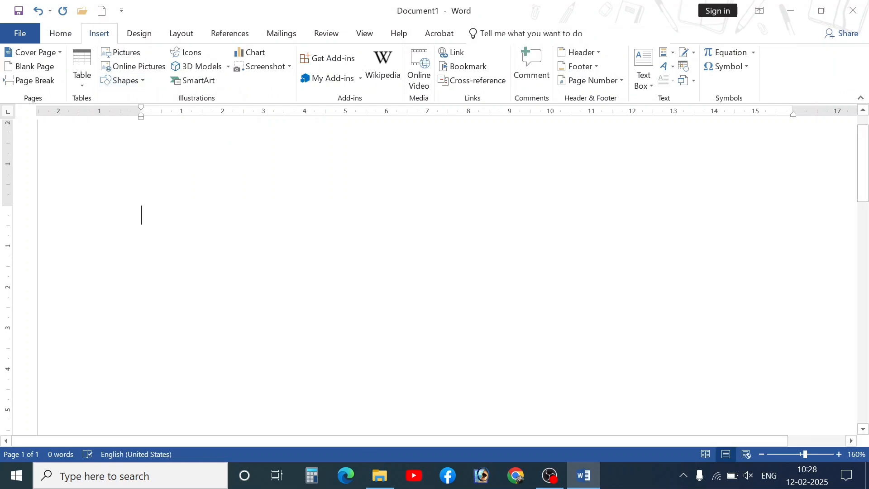
scroll(241, 222, down, 5)
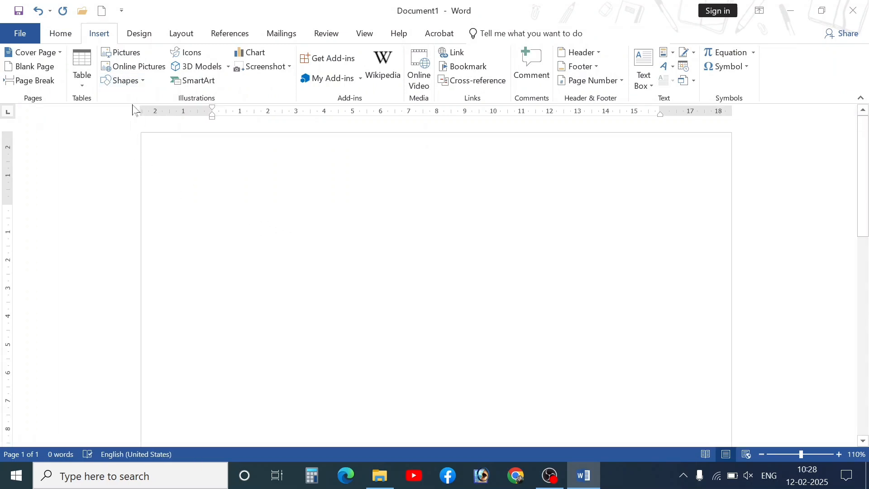
- Examine the Equation Shapes, Flowchart, and Stars and Banners groups in the shapes gallery
click(146, 86)
click(136, 84)
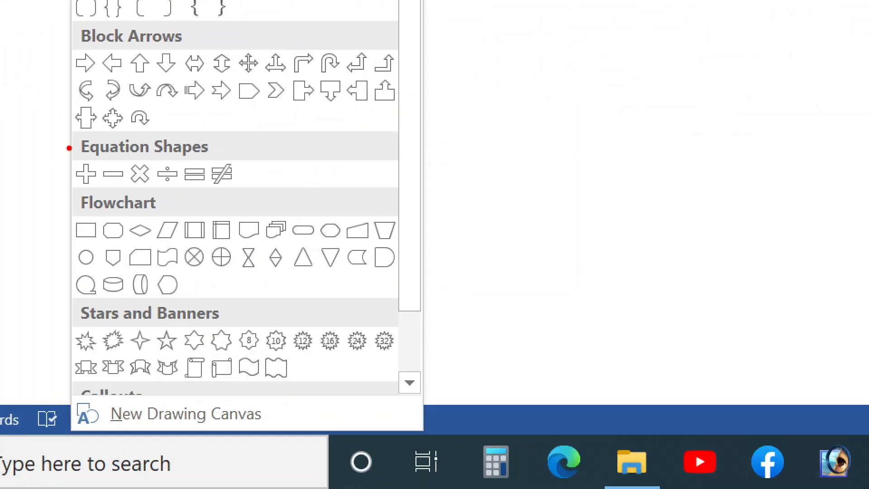
mouse_move(68, 133)
mouse_down()
mouse_move(85, 154)
mouse_move(250, 193)
mouse_up()
key(ctrl+z)
drag(82, 206, 371, 300)
mouse_move(74, 305)
mouse_down()
mouse_move(183, 376)
mouse_move(401, 390)
mouse_move(404, 364)
mouse_up()
key(Escape)
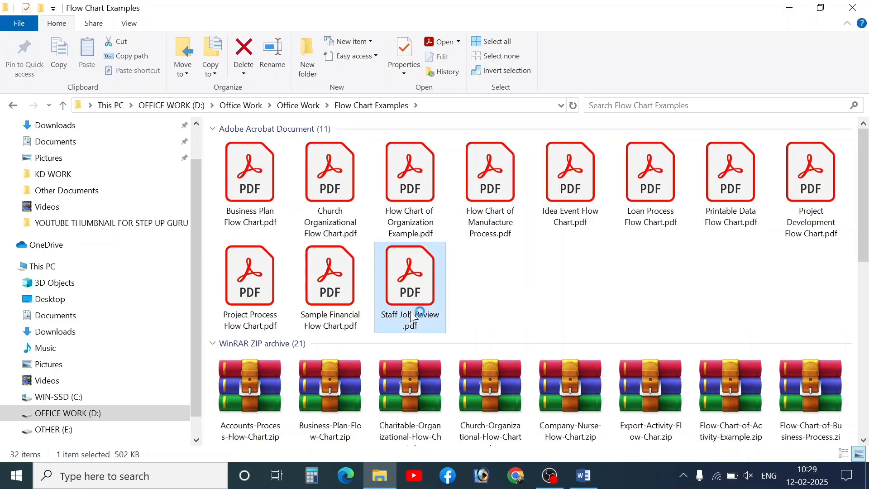
- Open Staff Job Review .pdf from the Flow Chart Examples folder in Adobe Acrobat and examine the whole flowchart
double_click(414, 274)
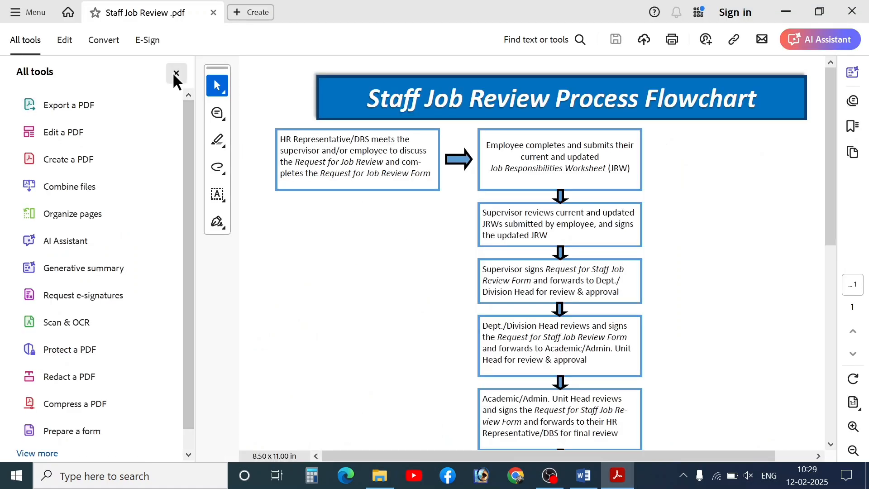
click(176, 73)
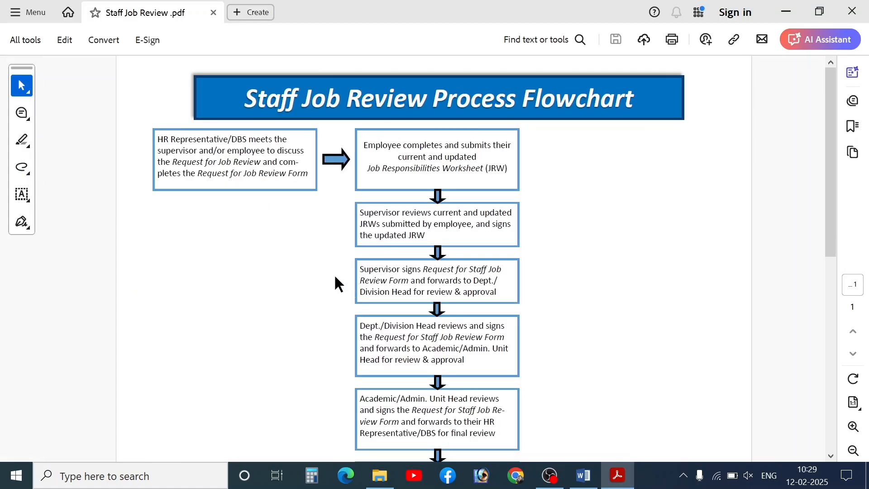
scroll(335, 277, down, 9)
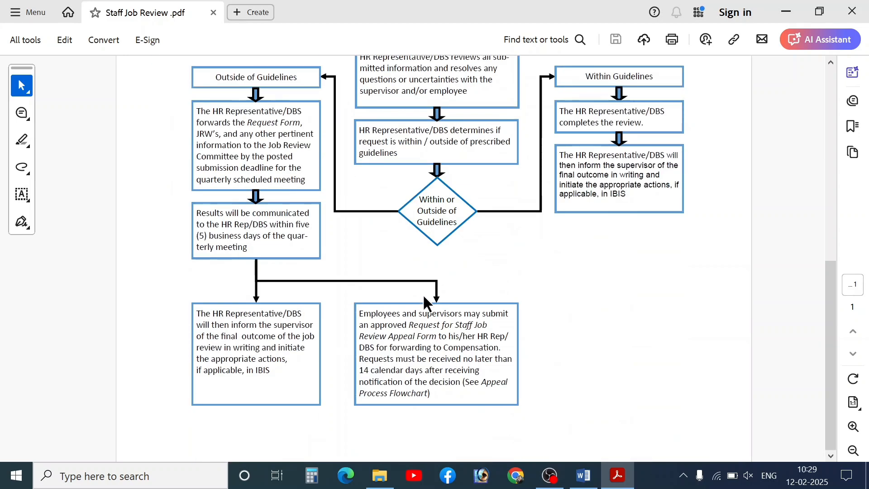
scroll(424, 296, up, 5)
scroll(423, 295, up, 4)
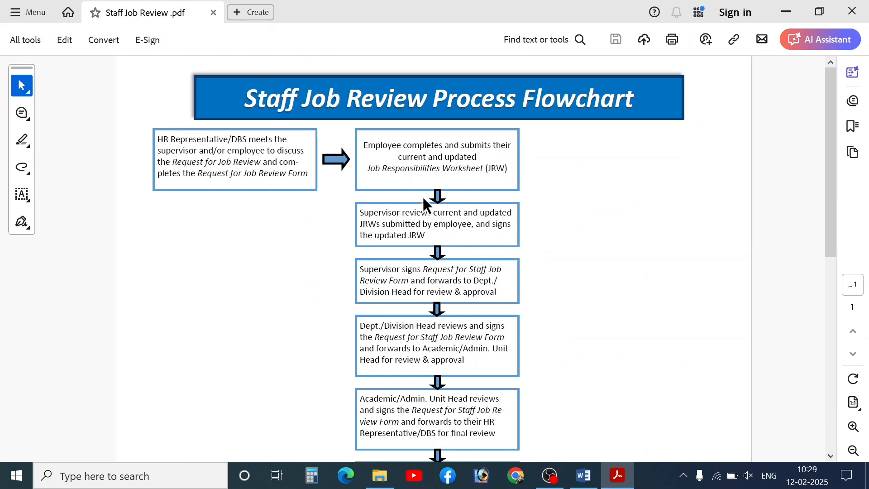
scroll(424, 199, down, 9)
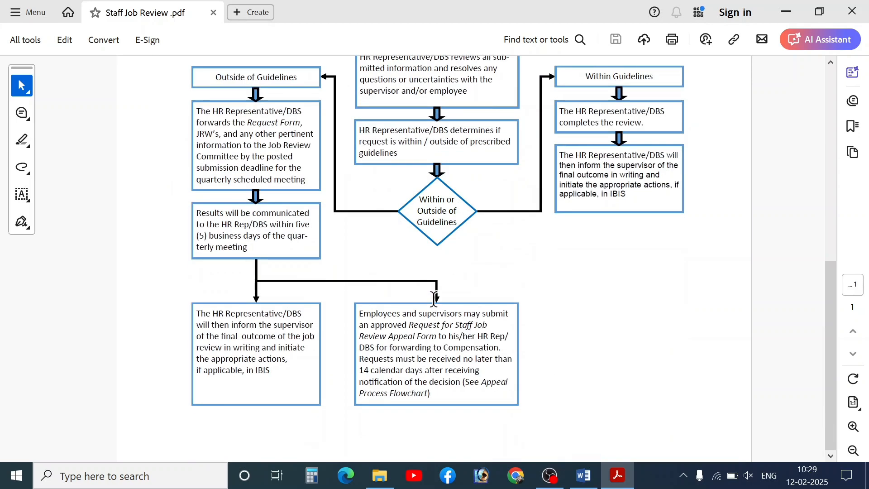
- Examine the title banner at the start of the Staff Job Review flowchart
scroll(403, 271, up, 9)
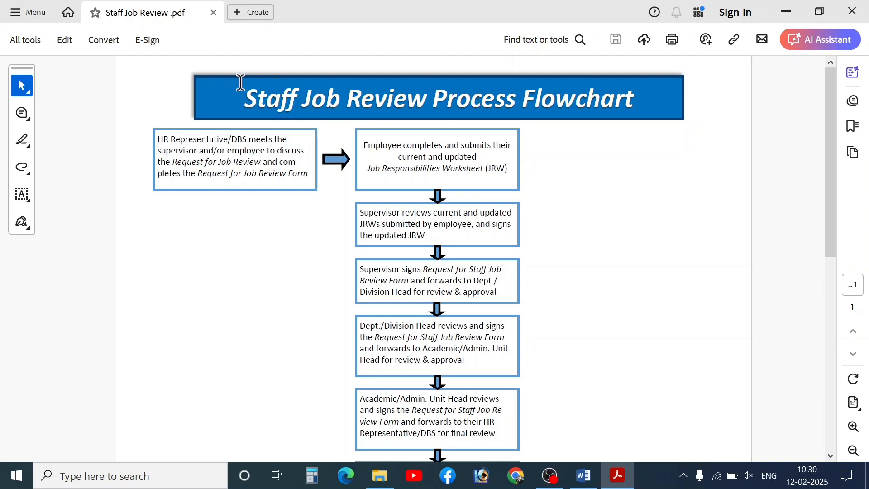
drag(199, 73, 672, 119)
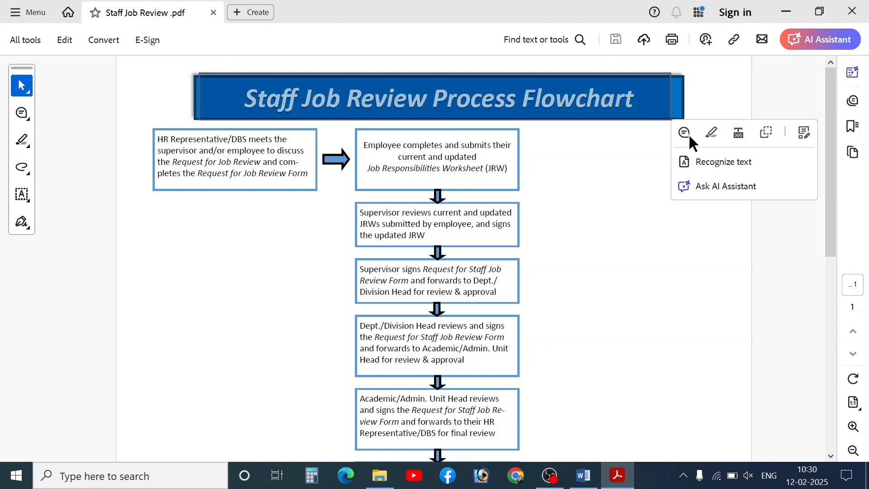
click(669, 168)
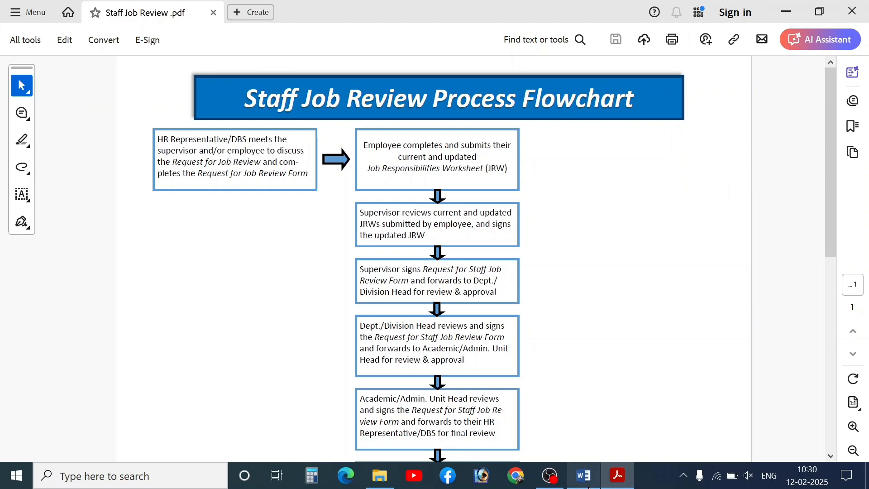
- Switch to Word and draw a text box about 16 cm wide and 1.3 cm high across the start of the blank page
click(584, 475)
click(136, 85)
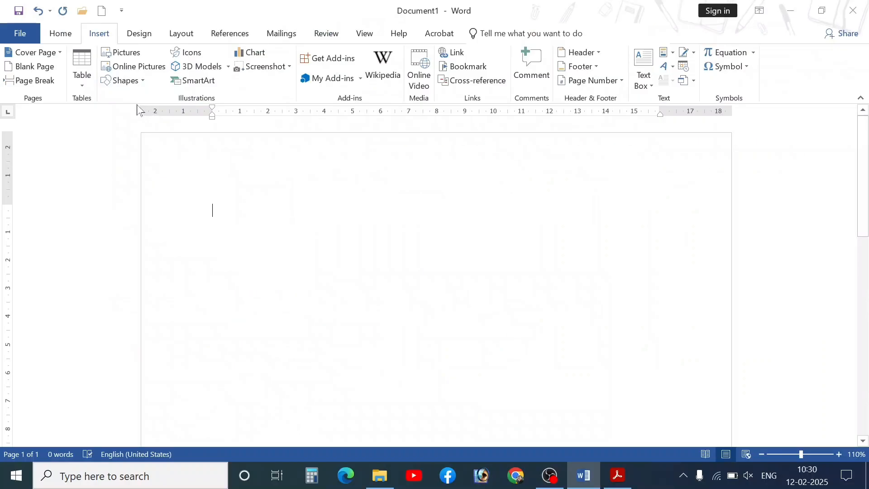
click(123, 81)
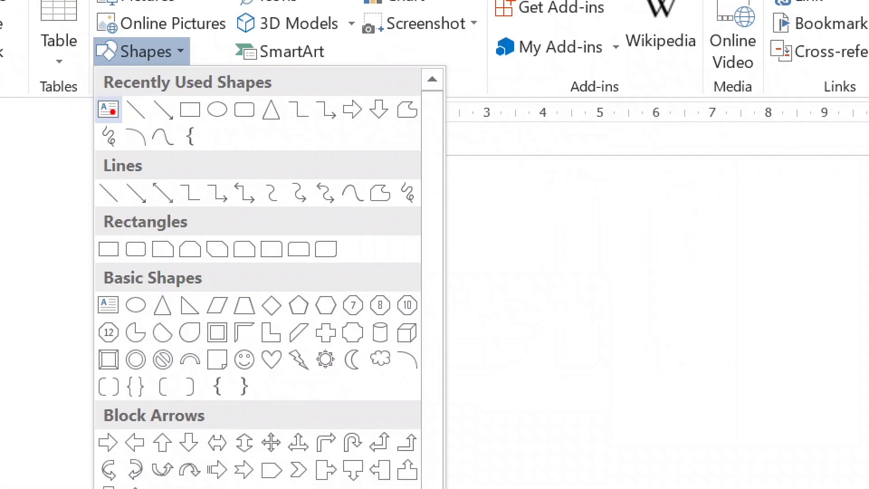
key(Escape)
click(139, 52)
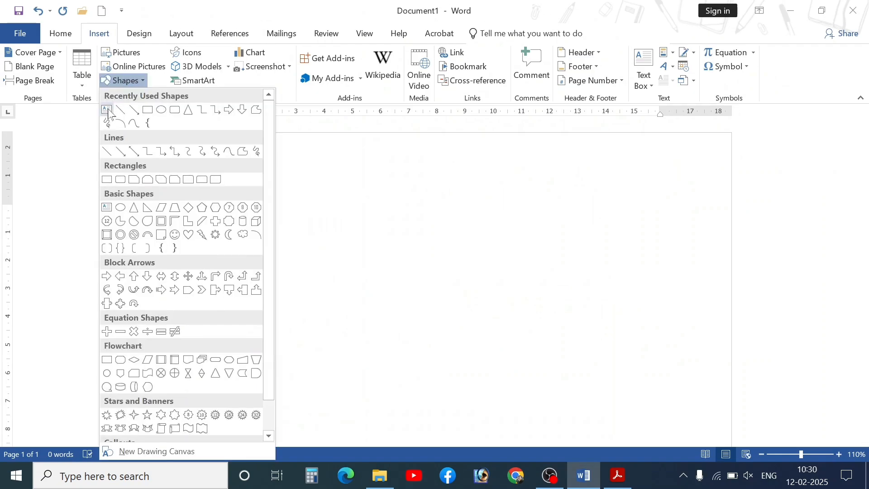
click(108, 110)
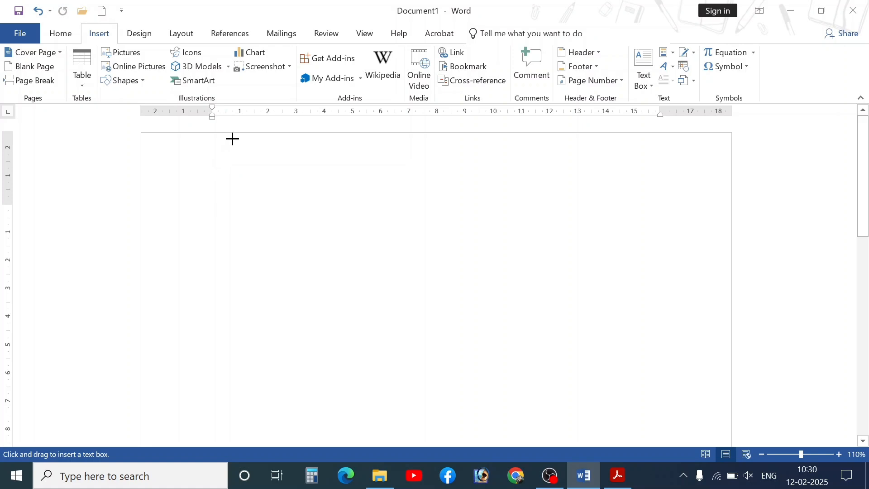
ctrl+scroll(232, 139, up, 2)
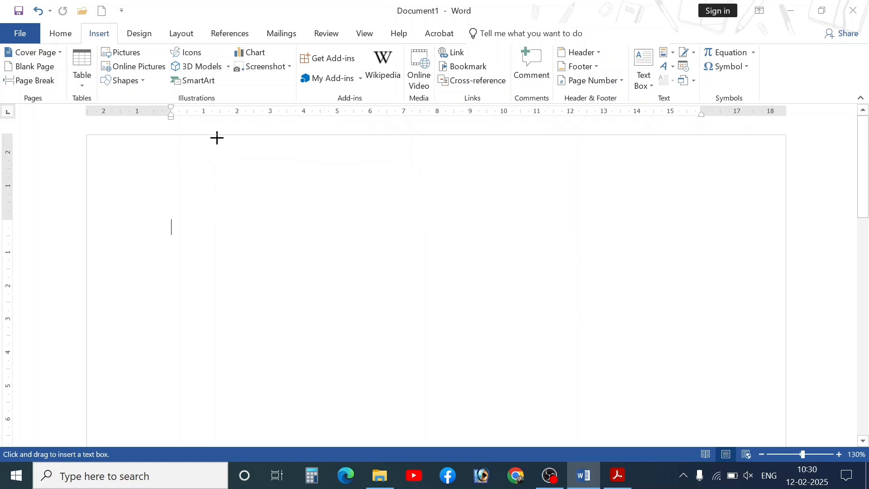
key(Escape)
click(122, 80)
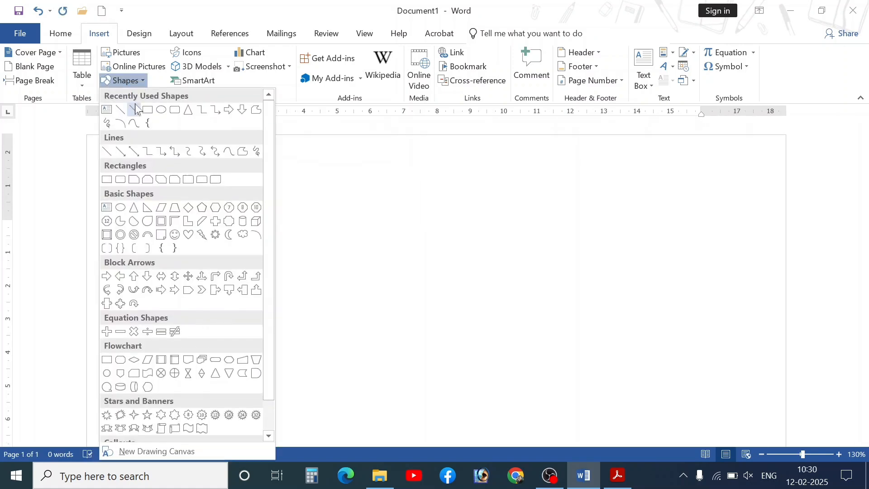
click(108, 110)
mouse_move(180, 140)
mouse_down()
mouse_move(334, 197)
mouse_move(715, 184)
mouse_up()
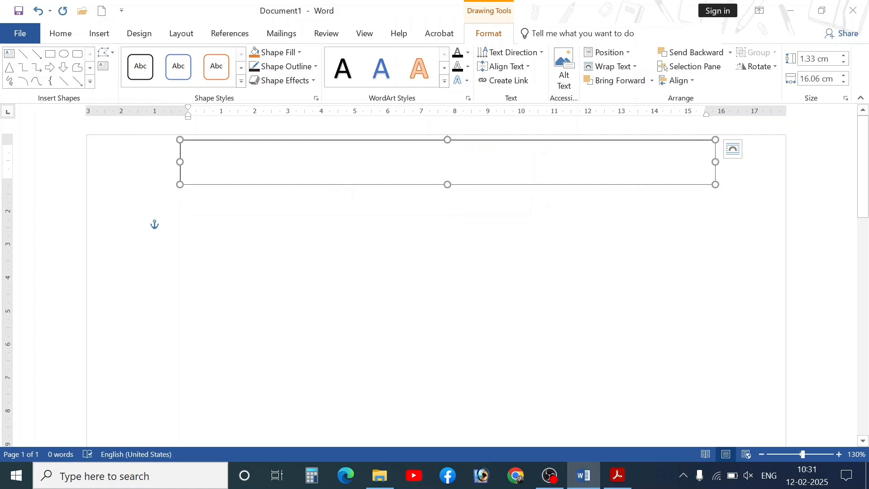
- Compare with the title banner in the reference PDF and fill the text box with the standard blue colour
key(alt+Tab)
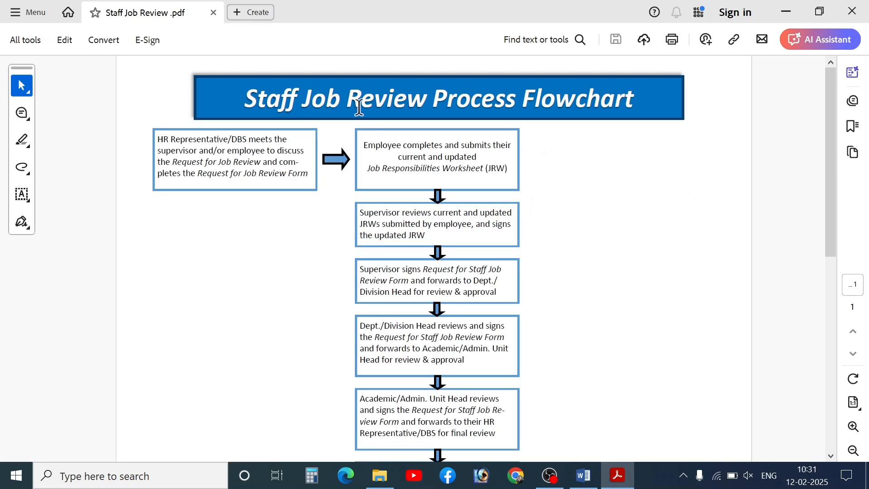
key(alt+Tab)
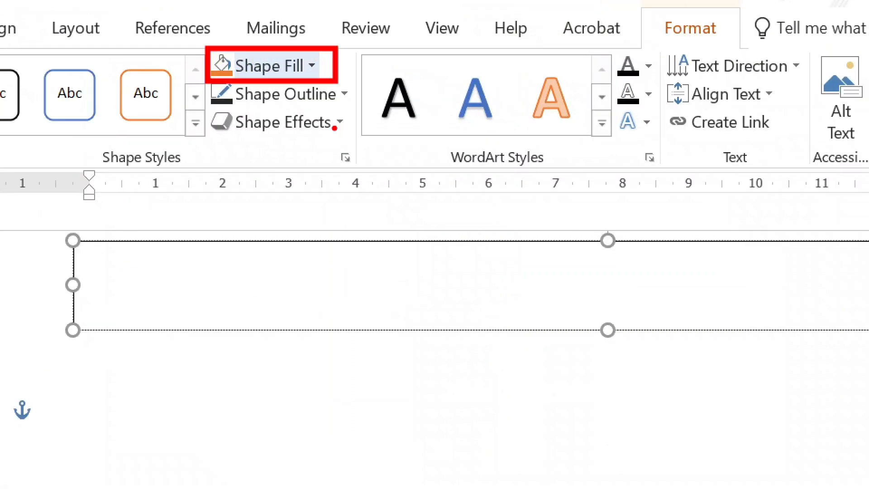
click(312, 66)
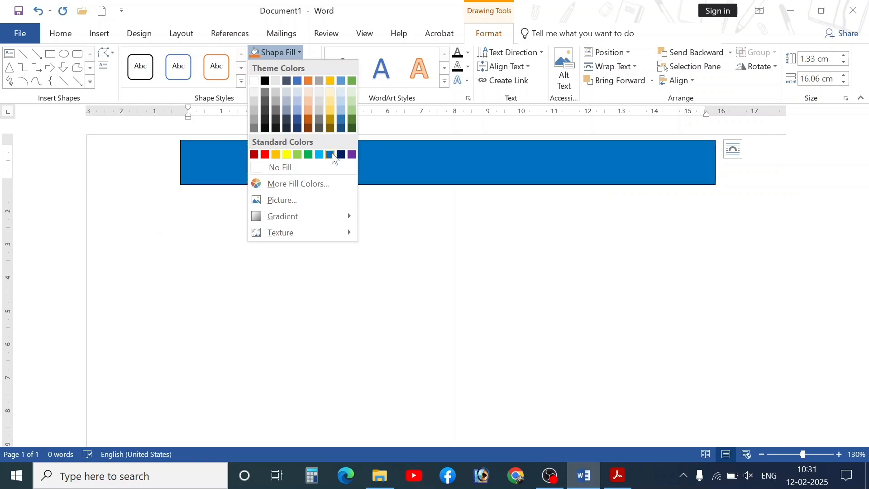
click(330, 154)
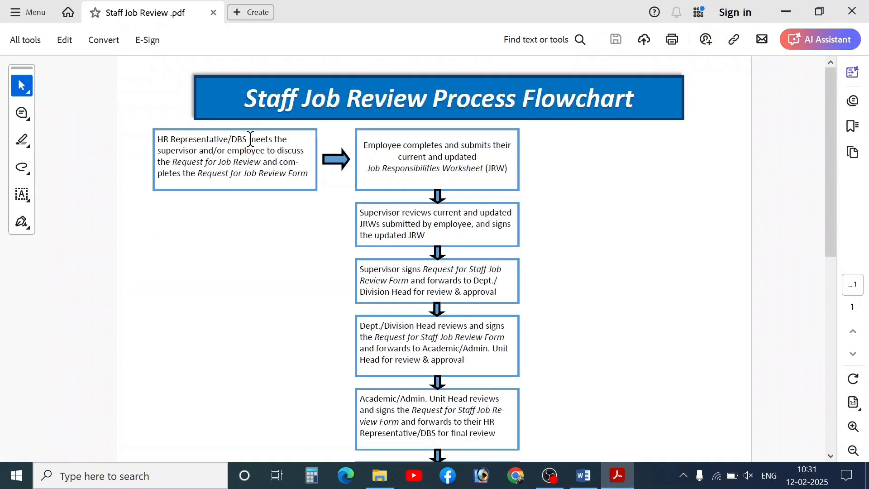
- Inspect the reference banner's border in the PDF, then give the text box a 2¼ pt outline in the darkest light-blue theme shade
scroll(252, 151, up, 10)
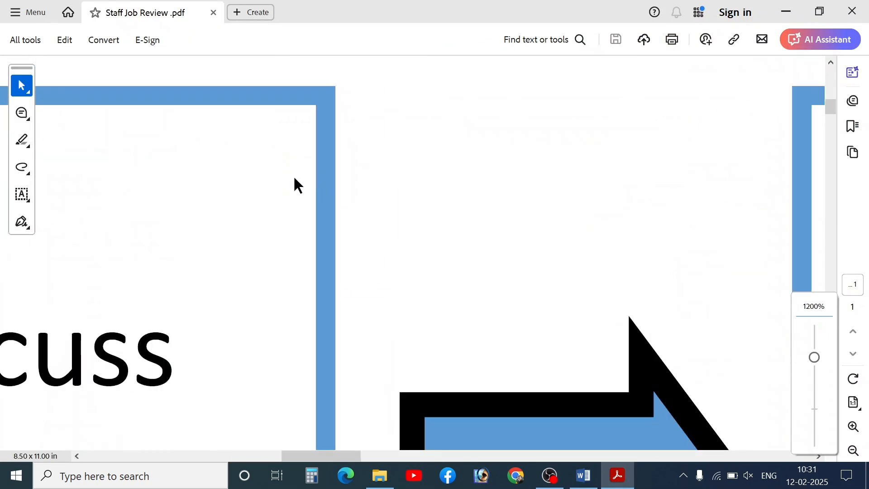
scroll(313, 244, down, 4)
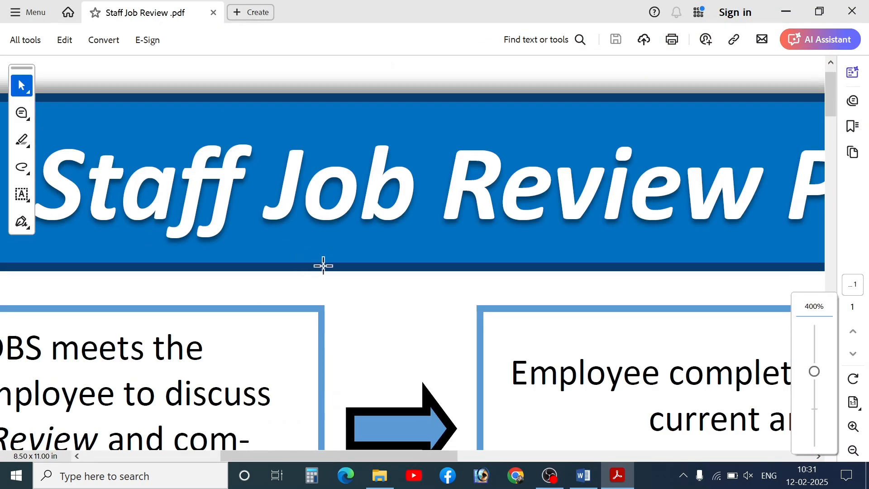
scroll(322, 265, down, 4)
scroll(324, 264, down, 2)
key(alt+Tab)
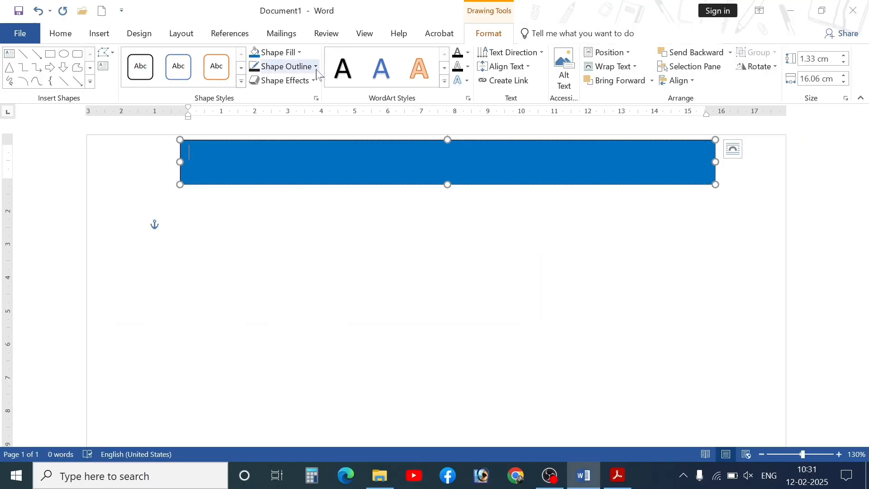
click(317, 67)
mouse_move(307, 218)
click(295, 73)
mouse_move(301, 218)
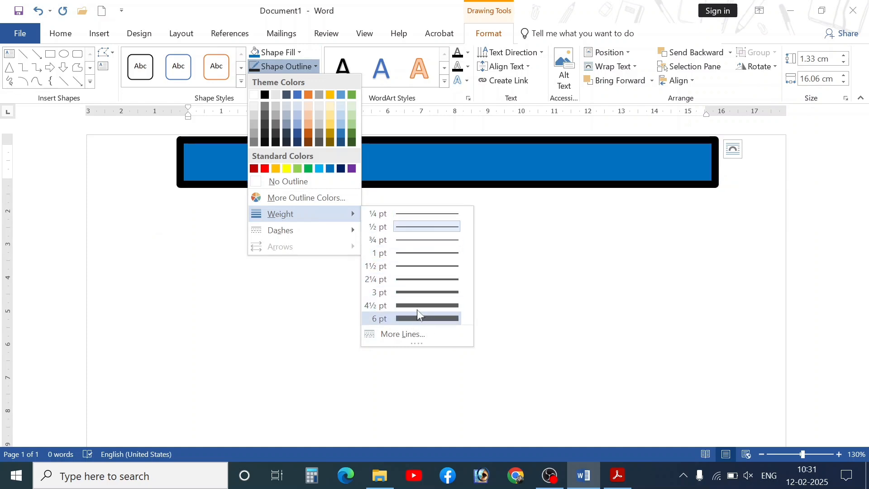
click(412, 281)
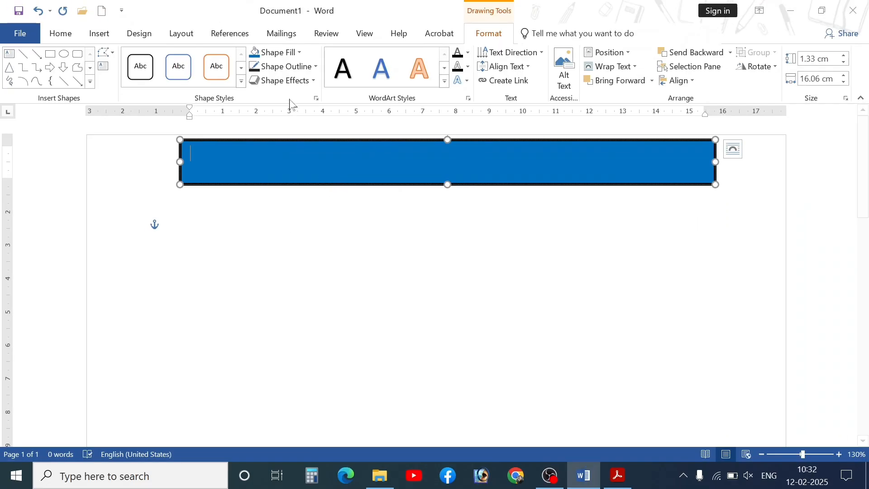
click(296, 67)
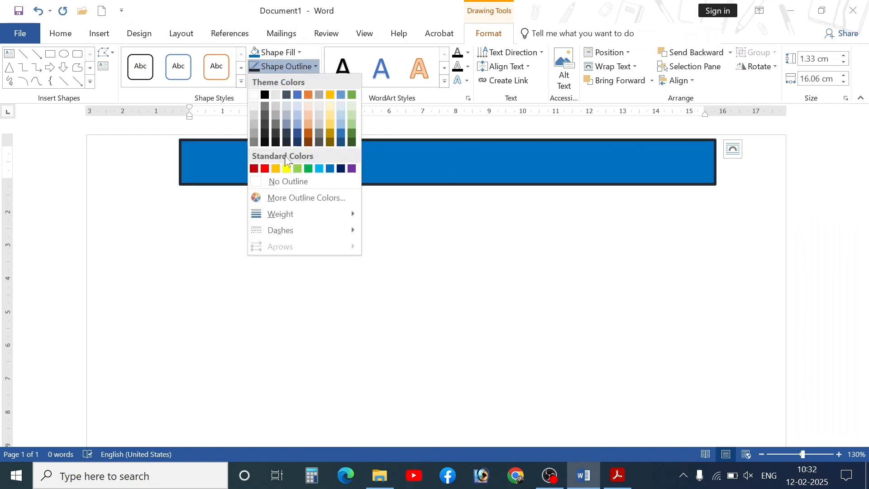
click(341, 143)
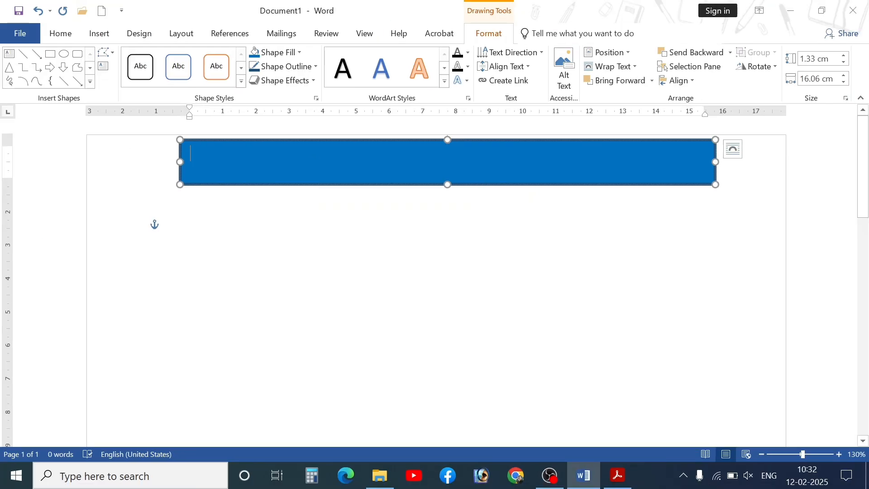
- Check the title's lettering in the reference PDF, then set the text box's text to bold, italic and white
key(alt+Tab)
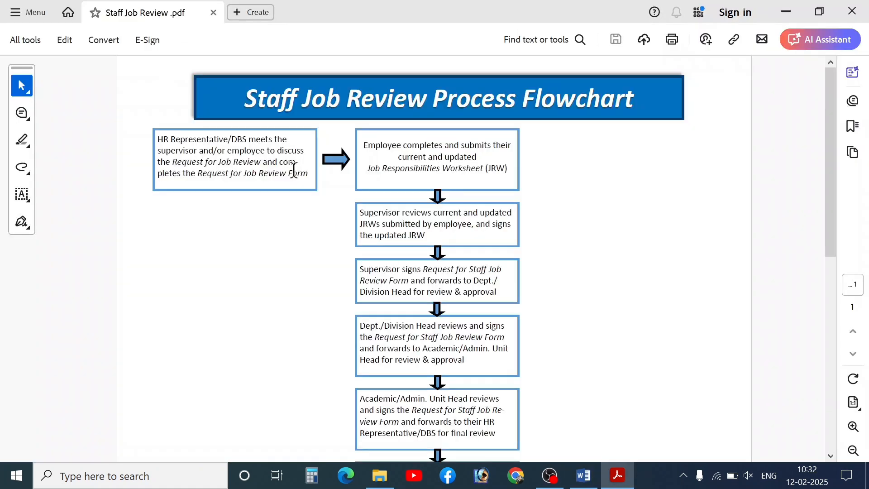
drag(235, 97, 599, 96)
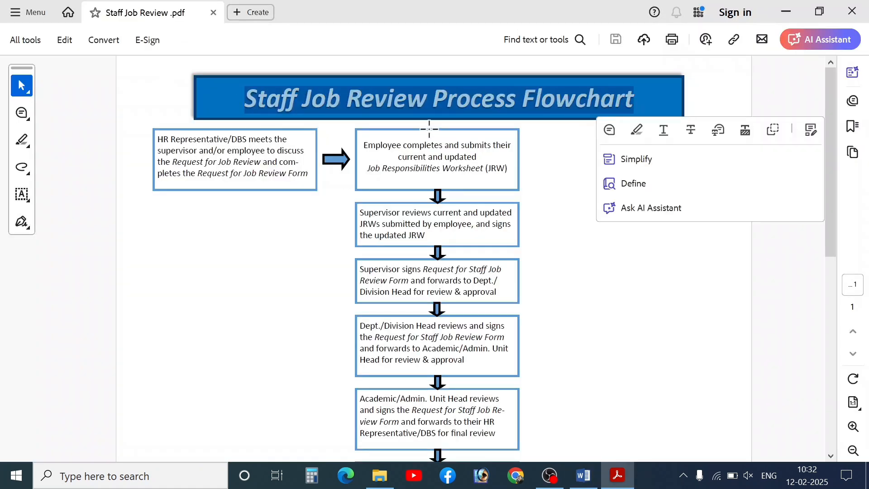
click(401, 110)
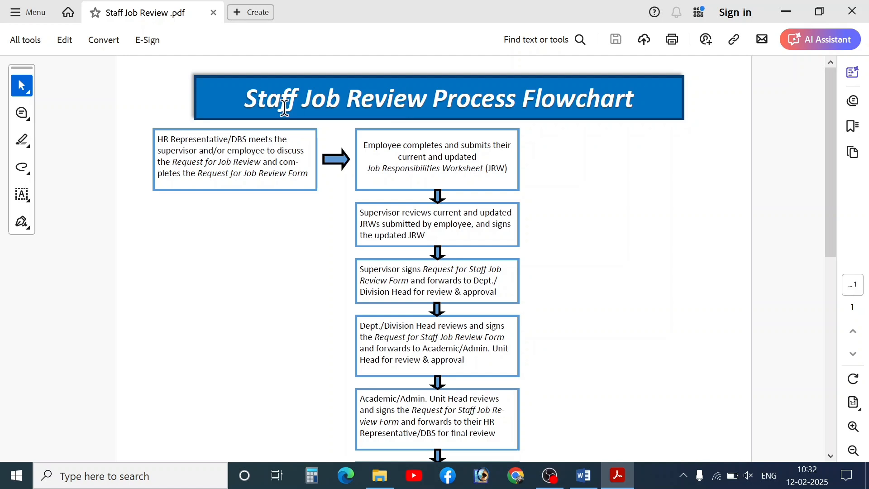
key(alt+Tab)
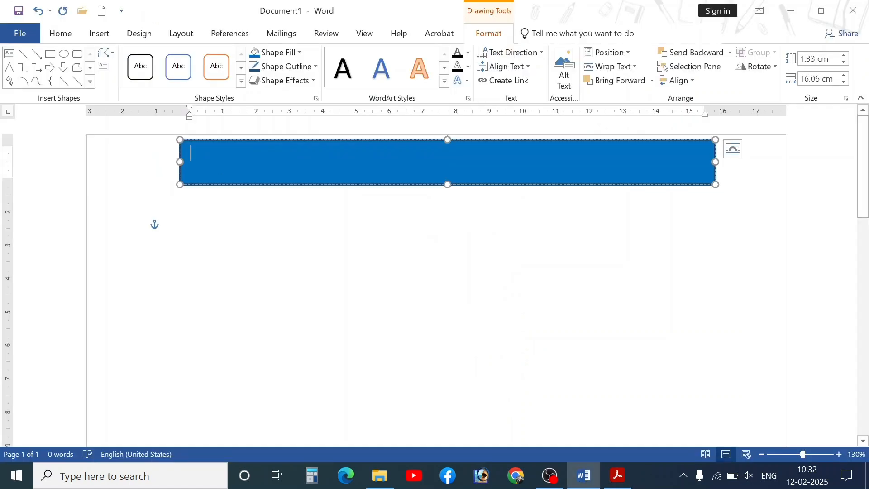
click(60, 33)
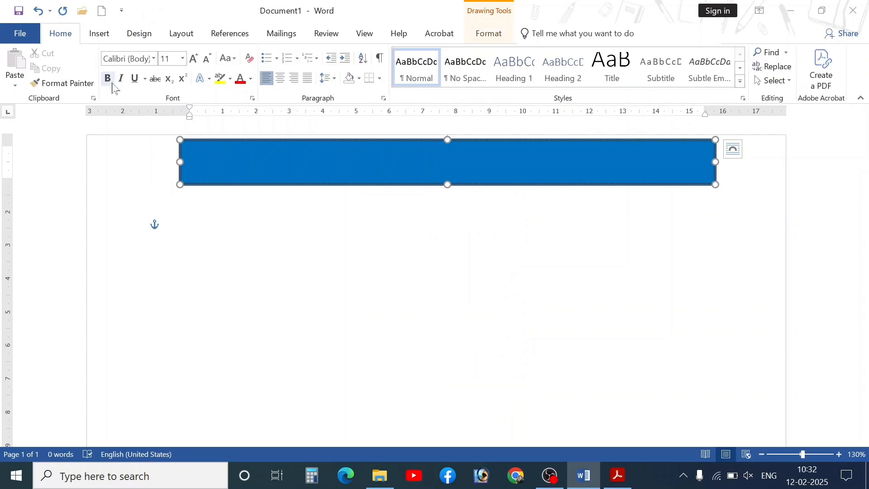
click(108, 79)
click(121, 78)
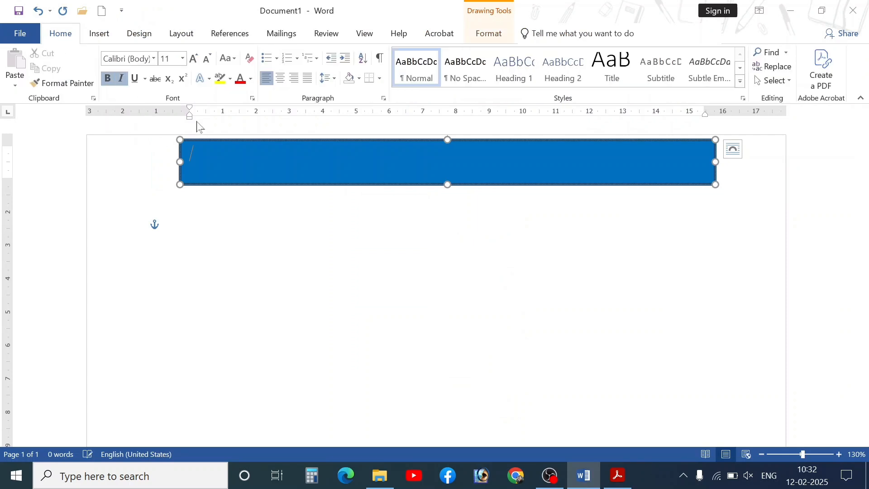
click(251, 78)
click(239, 119)
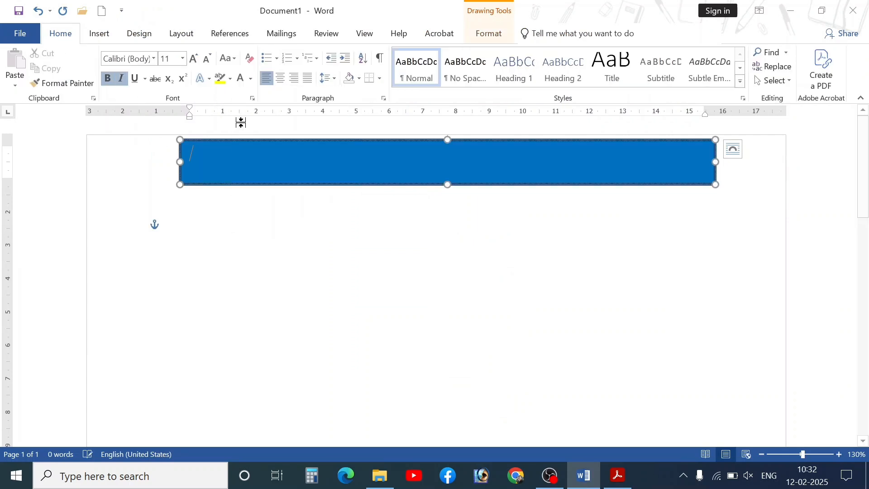
- Centre the text in the blue banner and increase its font size to 20
click(281, 79)
click(194, 58)
click(193, 58)
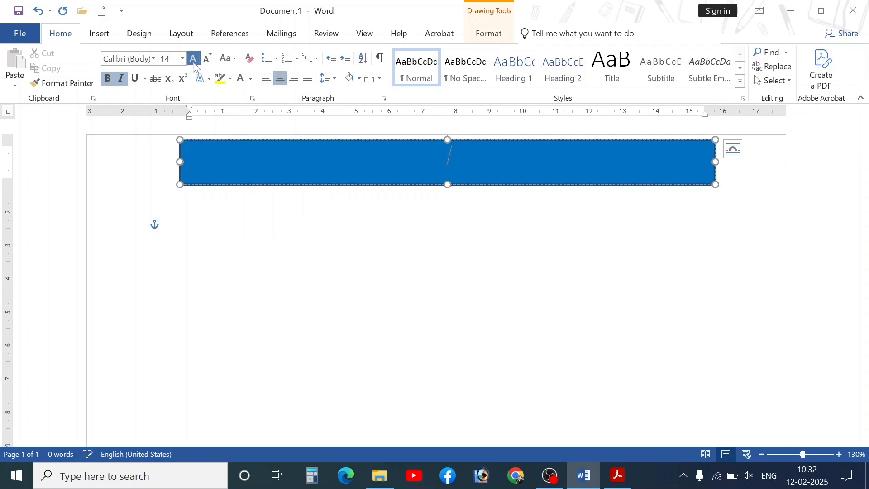
click(193, 59)
click(194, 59)
click(193, 58)
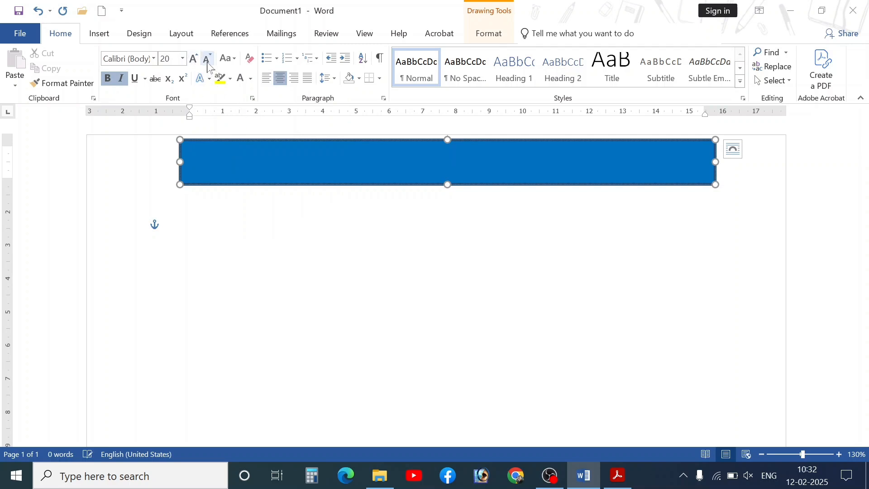
- Enter the title "Staff Job review Process Flowchart" in the blue banner
text(Staff Job )
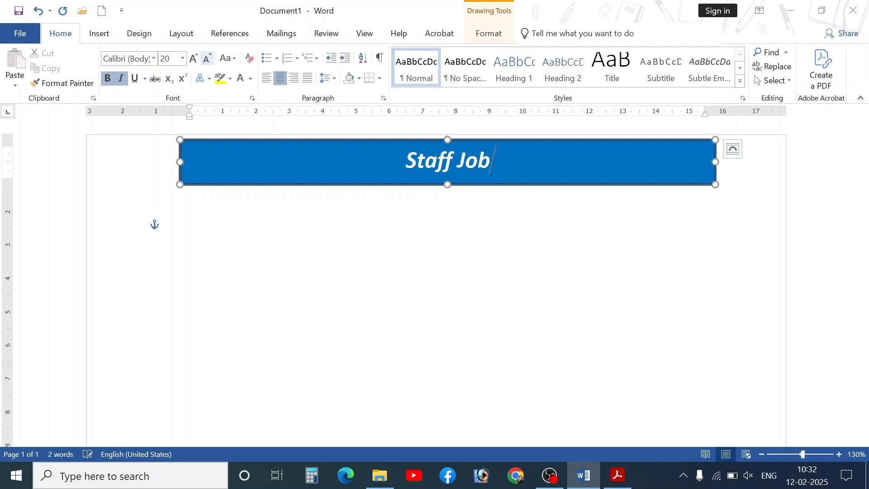
text(review )
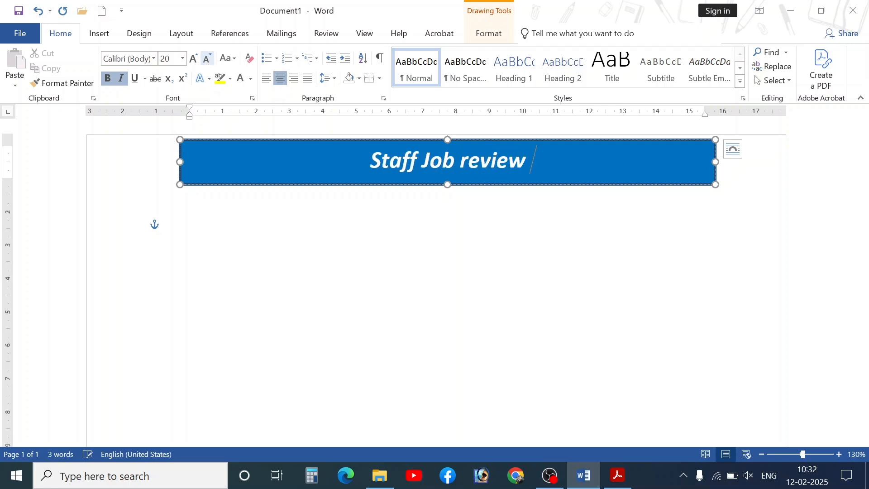
text(Procee)
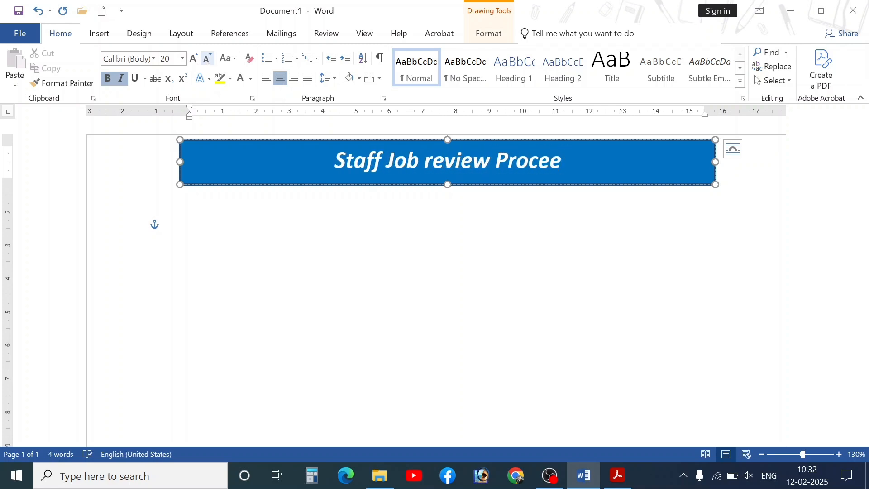
key(BackSpace)
text(ss F)
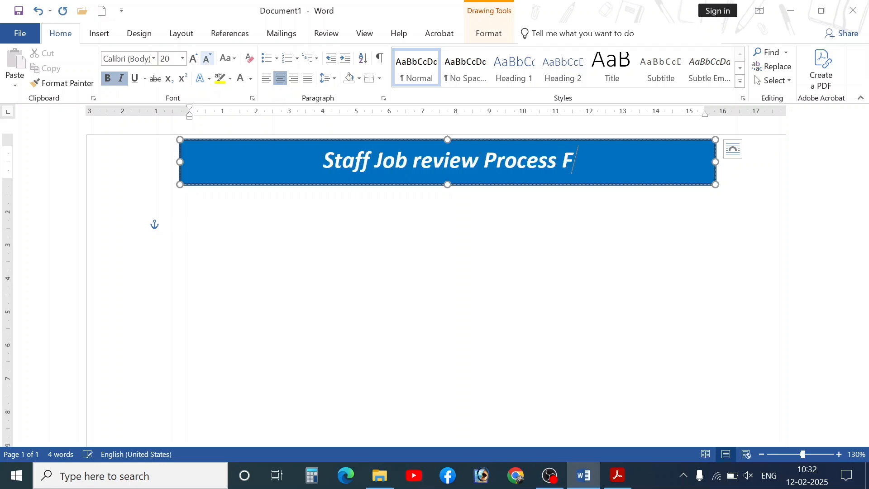
text(lowchart)
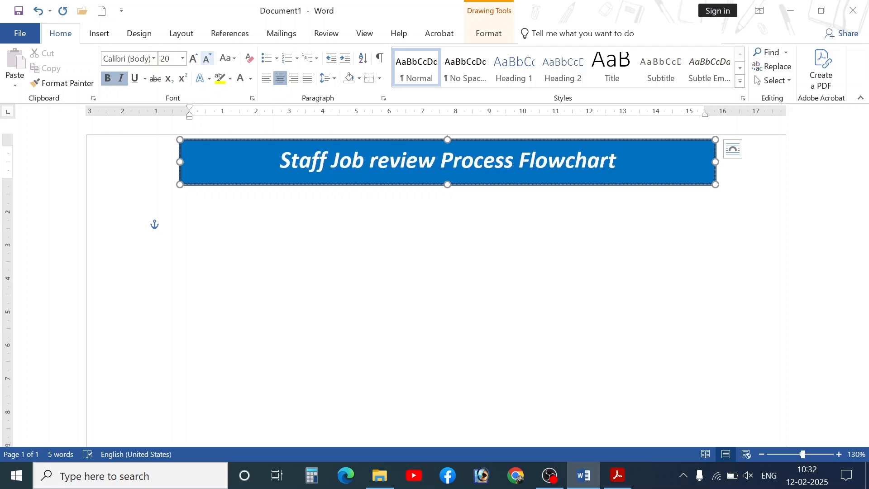
- Capitalise "Review" in the banner title so it reads "Staff Job Review Process Flowchart", and reduce the banner's height slightly
click(373, 165)
key(BackSpace)
key(Delete)
text(R)
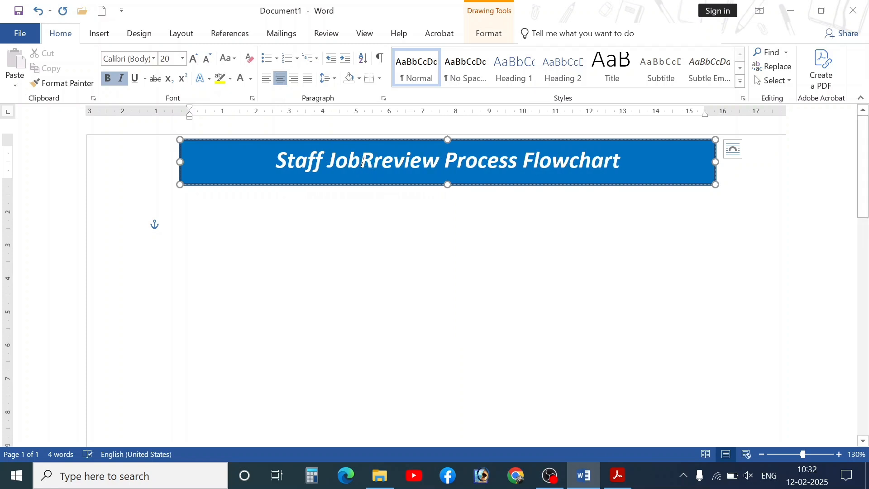
key(ctrl+z)
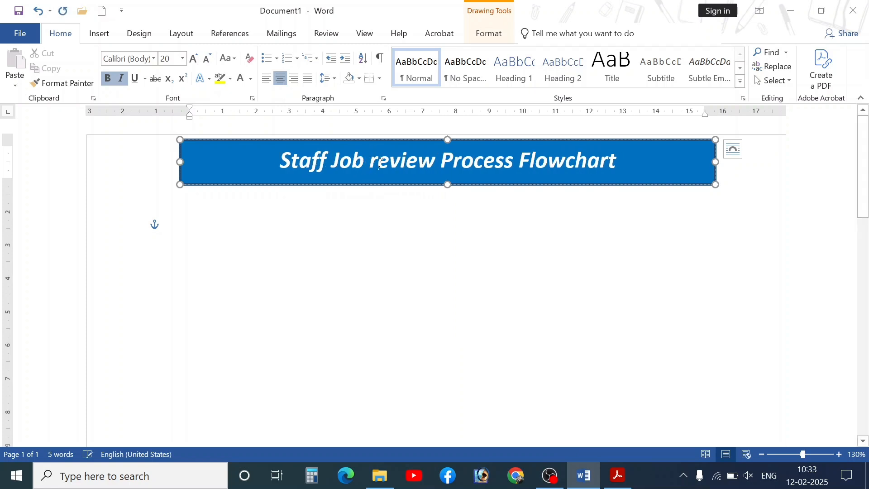
key(BackSpace)
text(R)
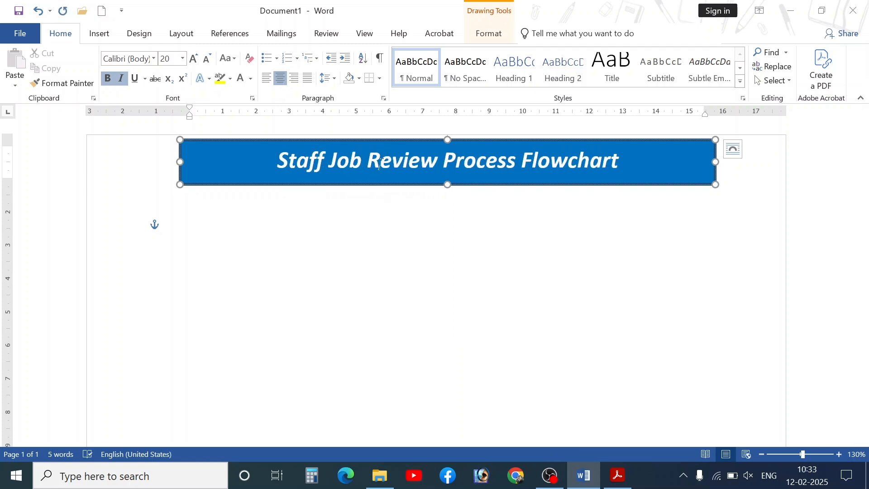
drag(446, 185, 443, 181)
- Check the first box in the reference PDF, then draw a rectangle about 5.73 cm by 2.3 cm below the banner's left end
key(alt+Tab)
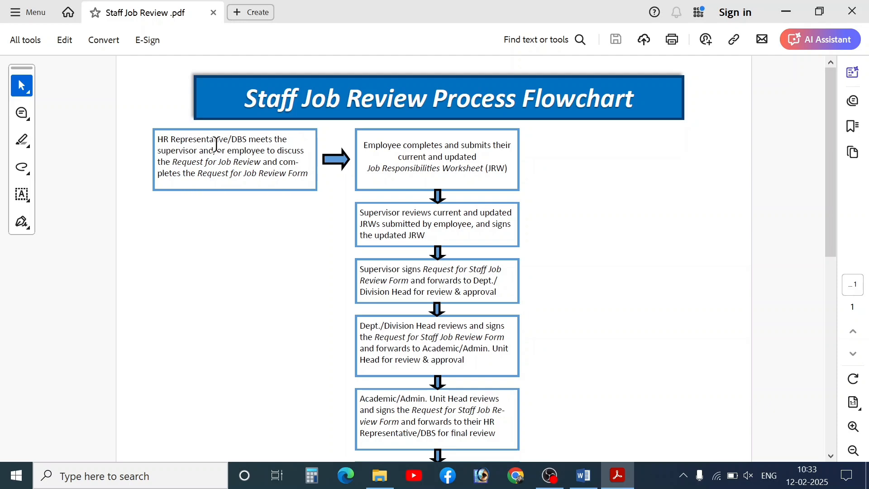
key(alt+Tab)
click(98, 34)
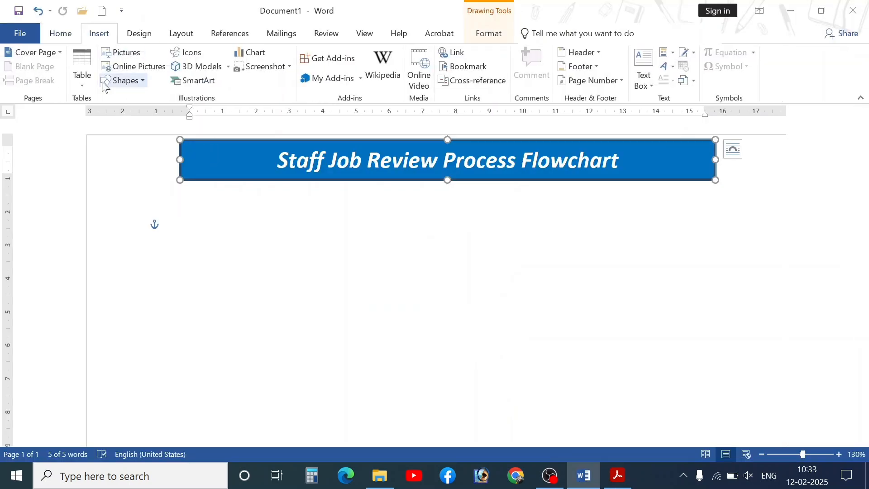
click(105, 83)
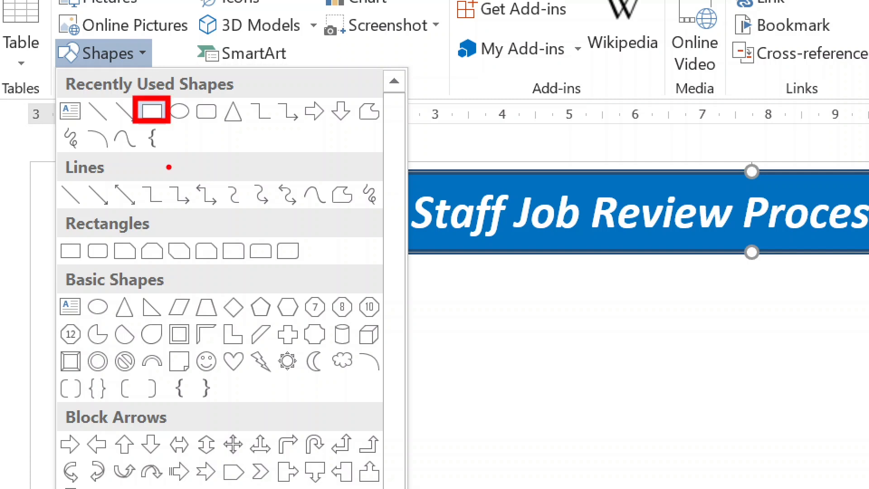
key(Escape)
click(122, 82)
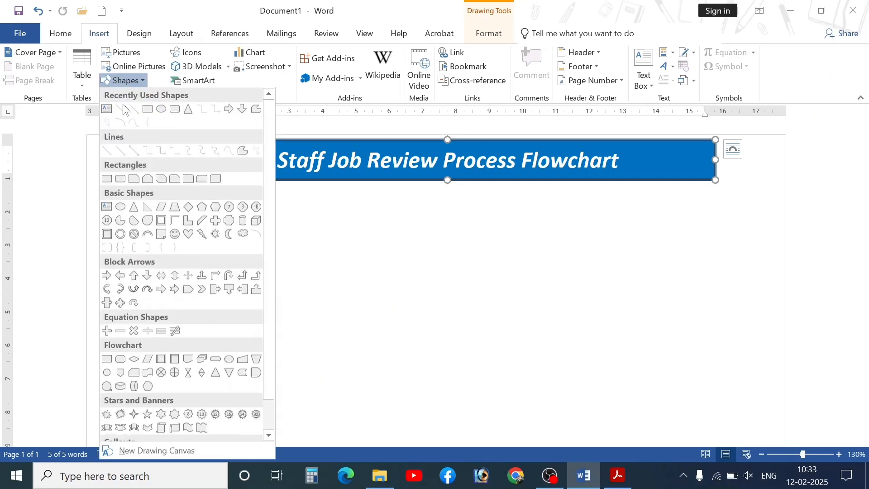
click(147, 111)
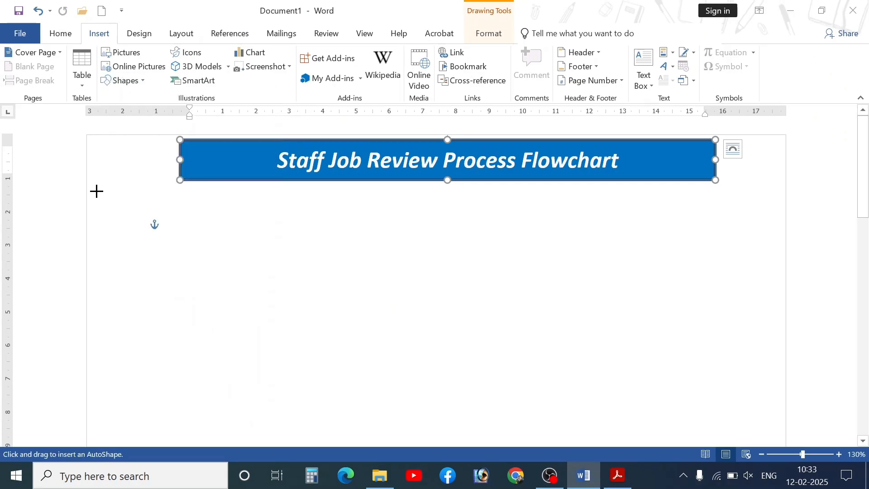
mouse_move(97, 191)
mouse_down()
mouse_move(150, 227)
mouse_move(288, 267)
mouse_up()
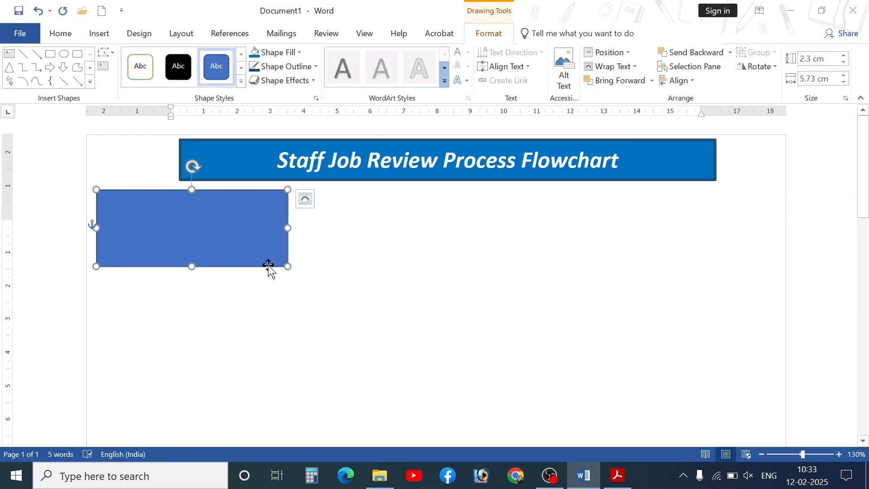
- Draw a text box about 6.15 cm wide and 2.34 cm high to the right of the blue rectangle, below the banner
click(102, 35)
click(119, 81)
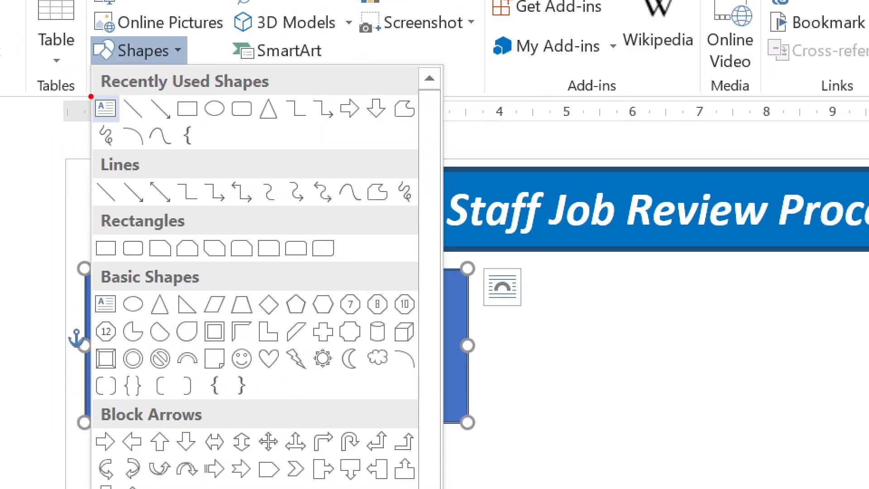
drag(89, 96, 127, 123)
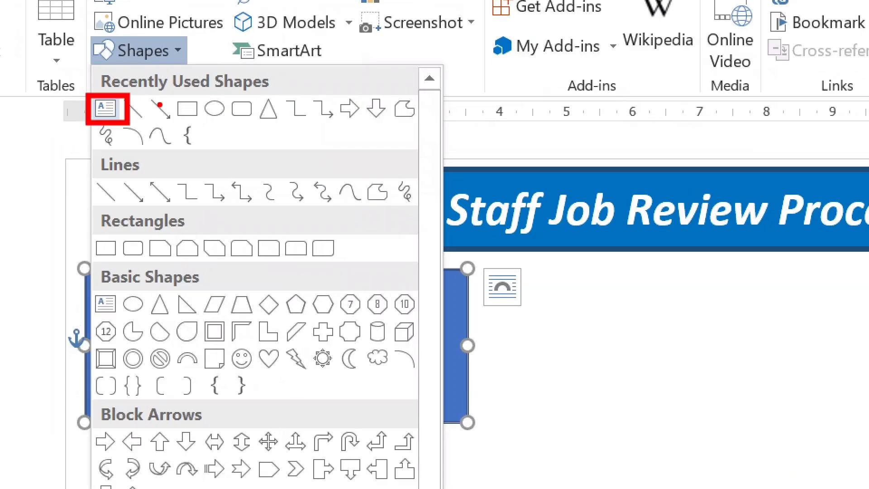
drag(170, 96, 206, 123)
key(ctrl+z)
drag(168, 94, 204, 121)
key(ctrl+z)
key(Escape)
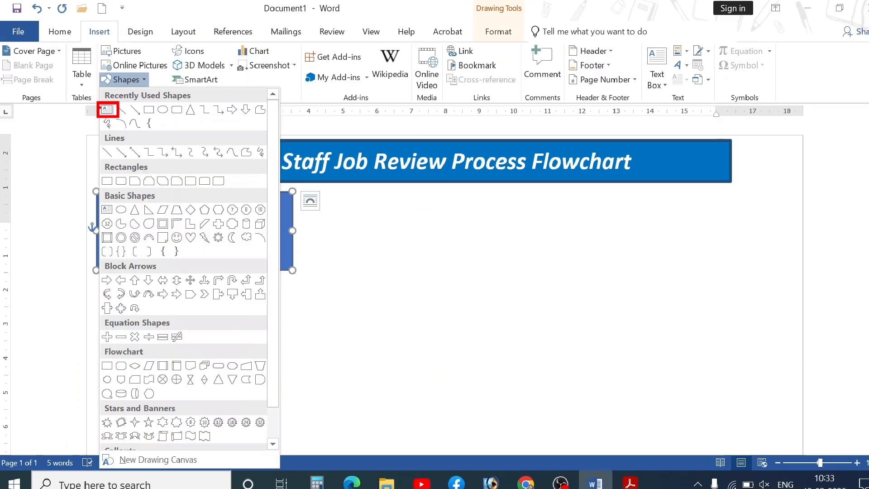
click(133, 56)
click(107, 109)
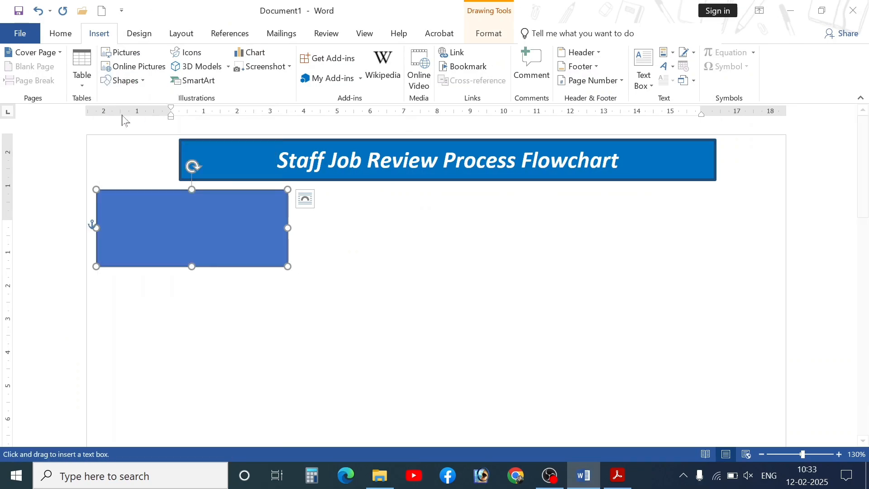
drag(362, 189, 569, 268)
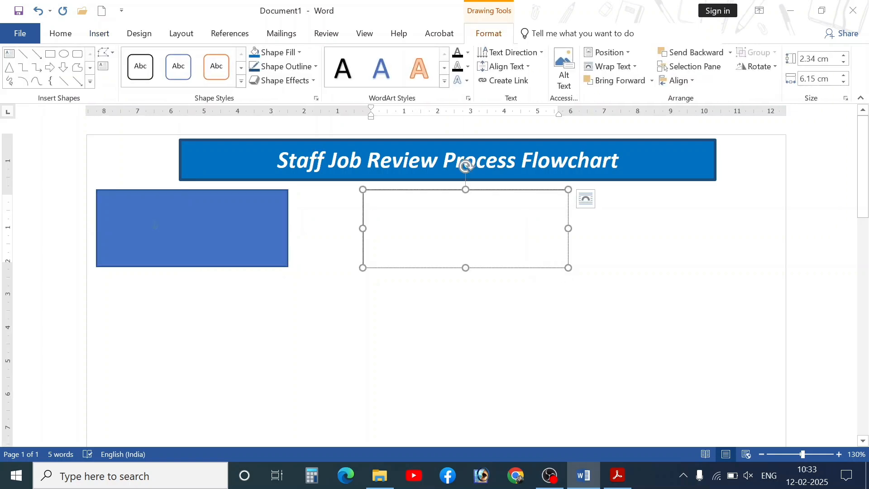
- Compare the rectangle with the text box by selecting each, then enter the sample text "dasdaad" in the rectangle
click(213, 225)
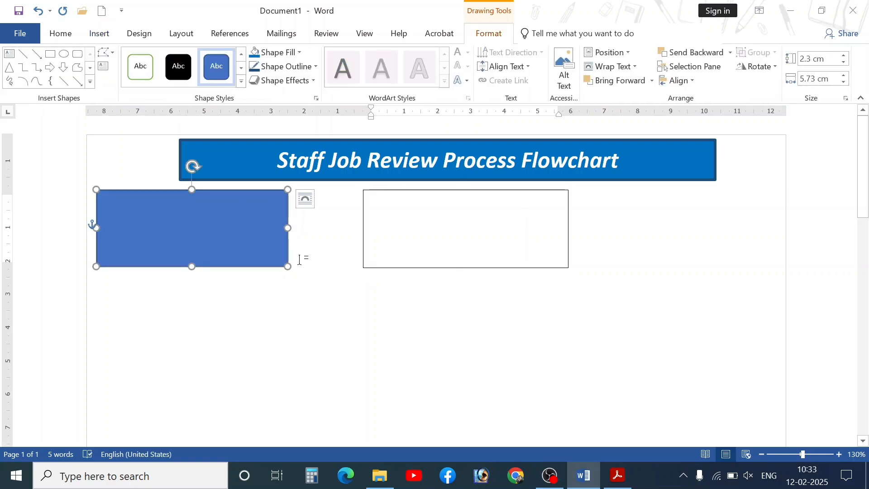
click(444, 226)
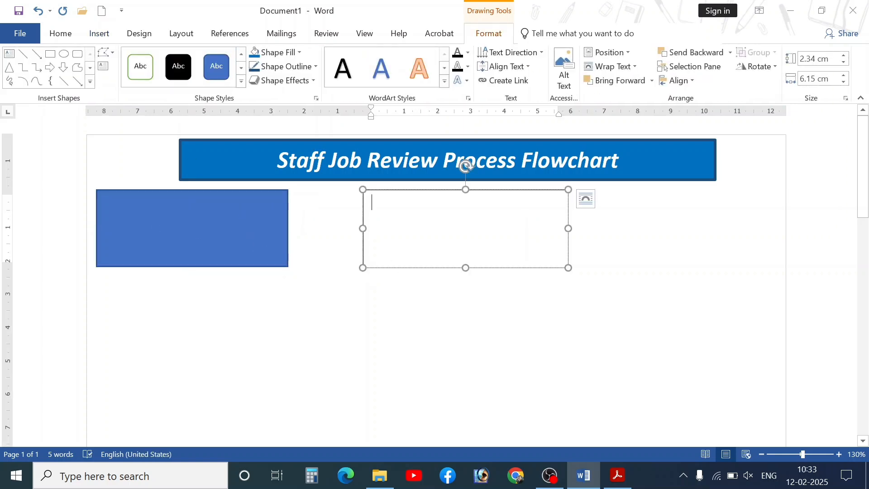
key(ctrl)
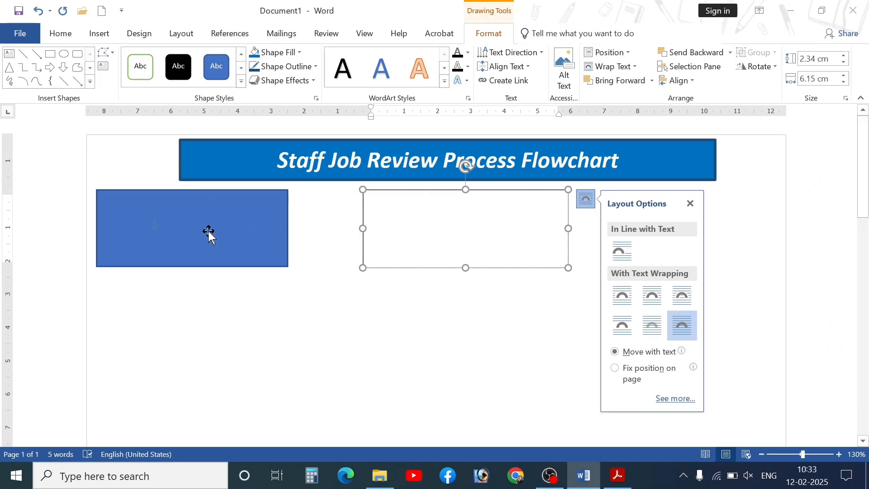
click(209, 235)
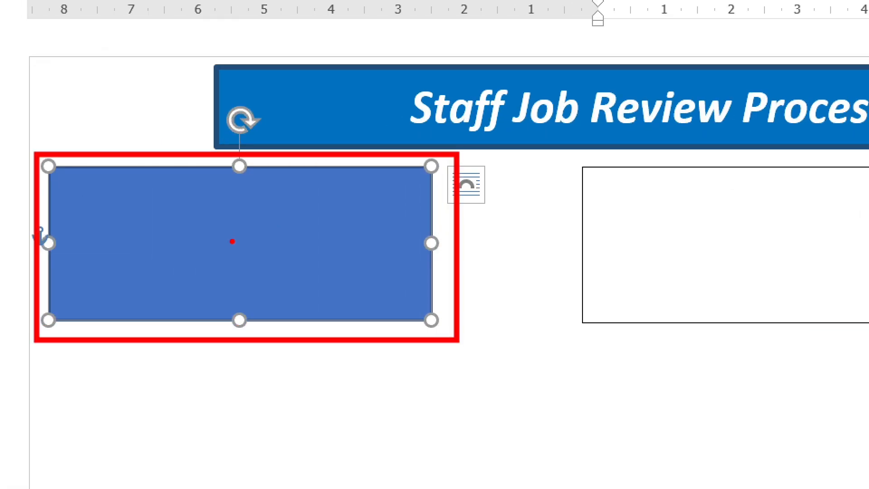
text(dasdaad)
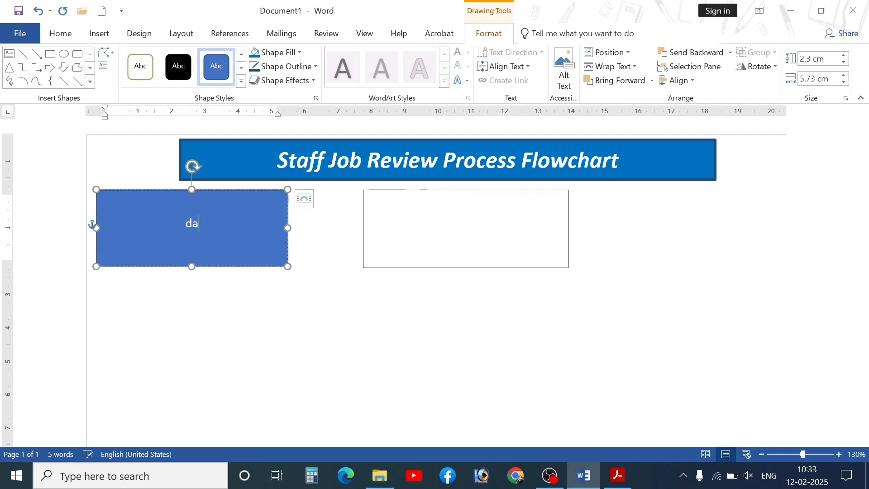
click(227, 286)
click(212, 269)
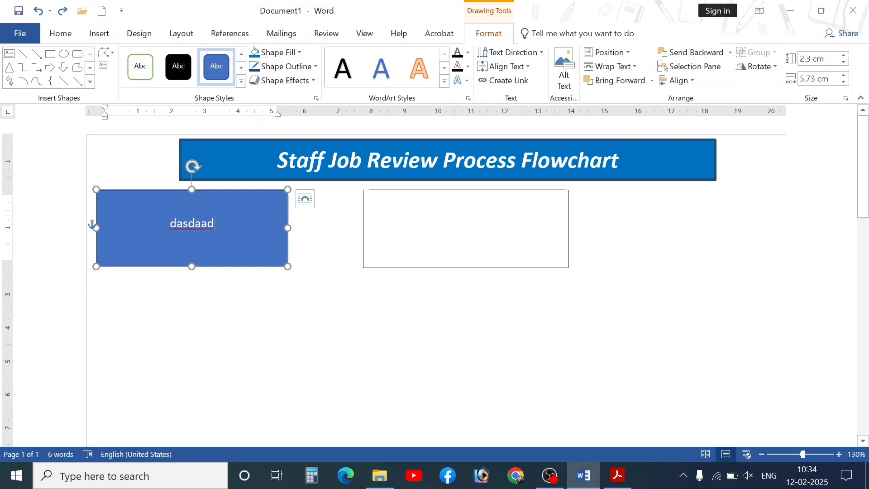
- Check the box colours in the reference PDF, then give the rectangle a white fill and a standard blue outline
key(alt+Tab)
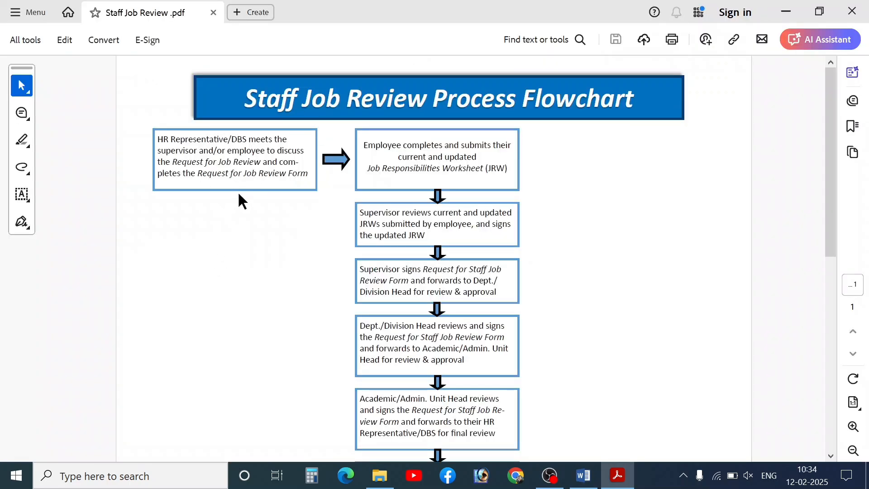
key(alt+Tab)
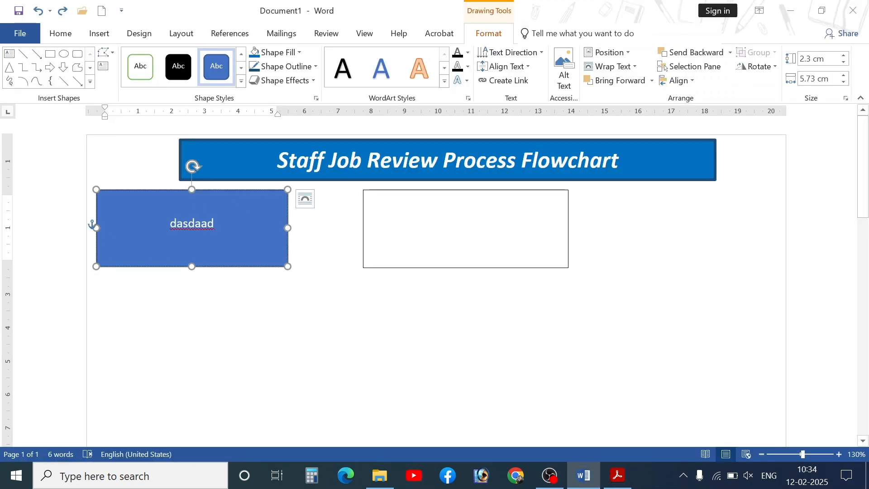
click(169, 267)
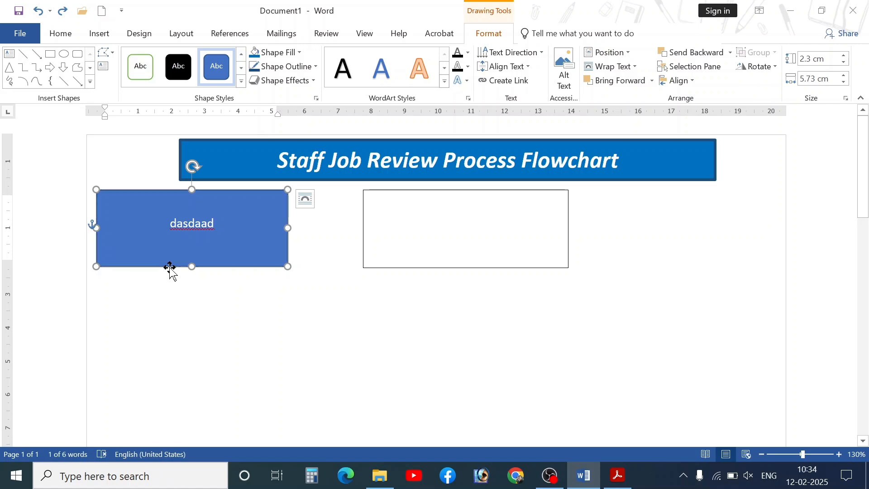
click(284, 66)
click(274, 52)
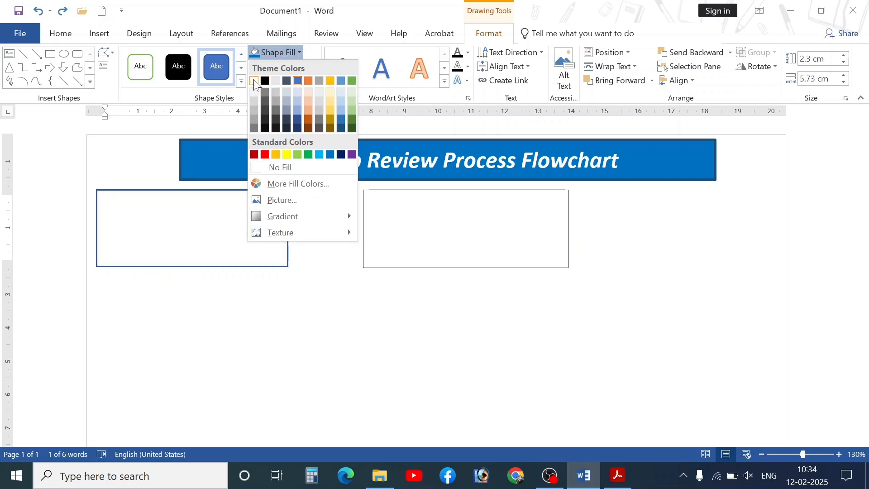
click(255, 83)
click(290, 66)
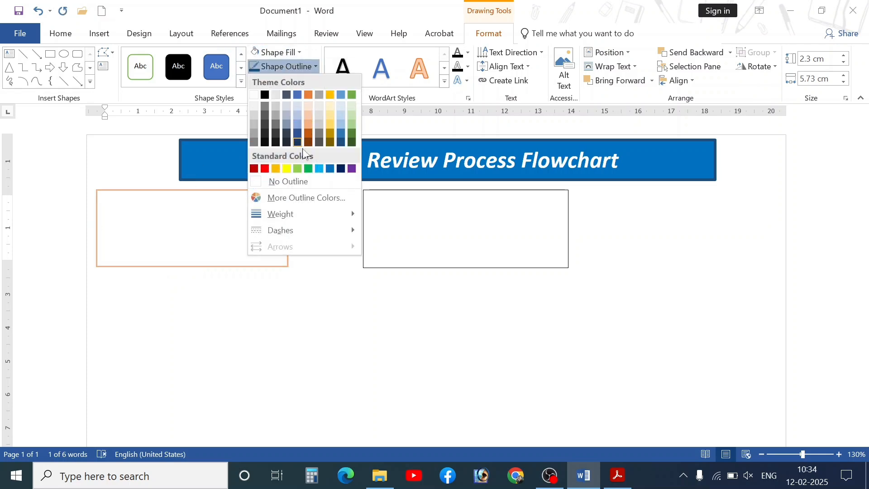
click(328, 170)
click(215, 223)
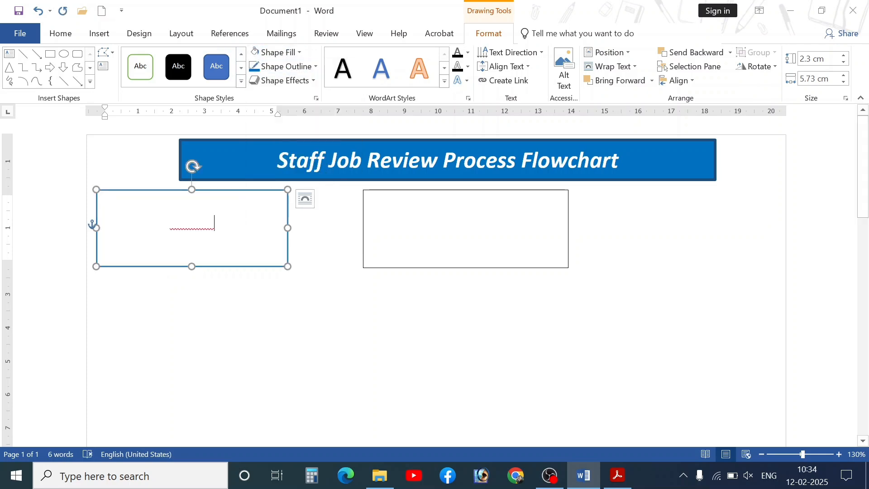
- Delete the rectangle and move the empty text box into its place below the banner's left end
key(Delete)
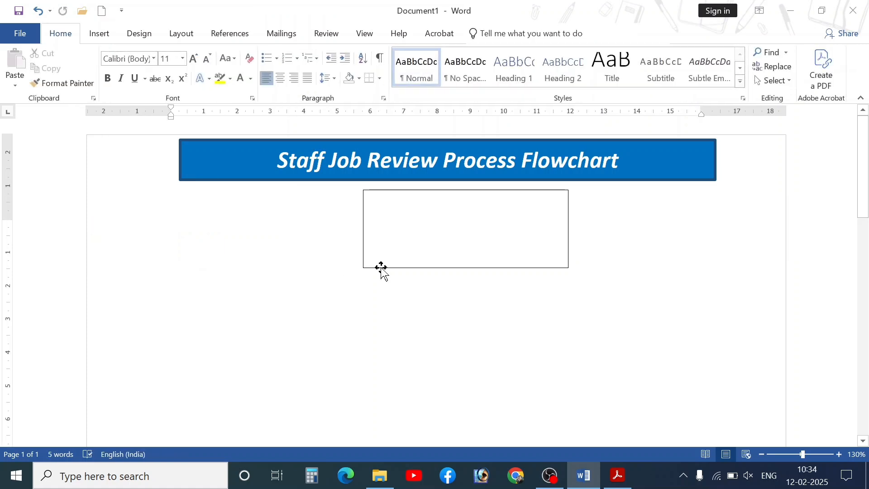
drag(380, 270, 129, 268)
drag(119, 267, 115, 266)
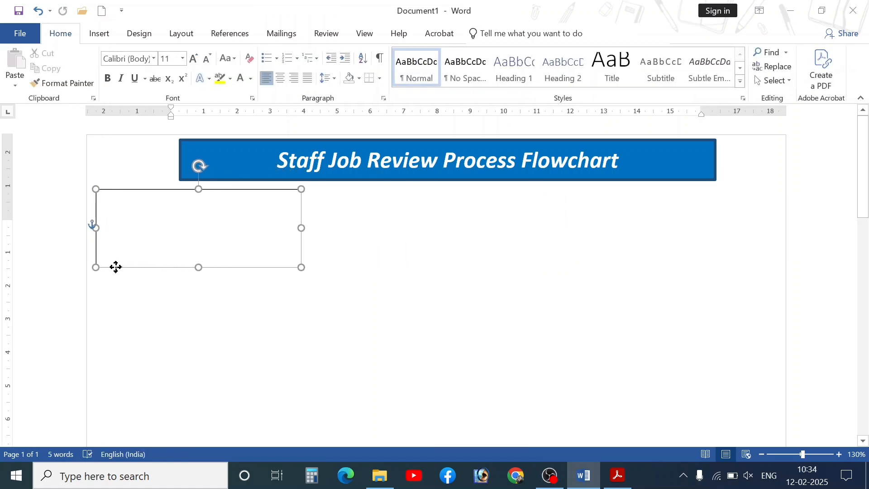
- Try out the text box with sample letters, then erase them all
text(fwdasdasdasdsada)
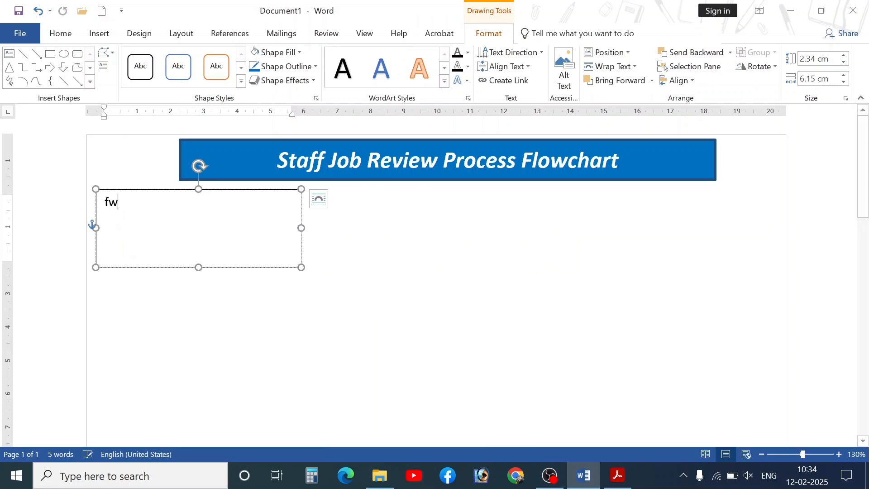
key(BackSpace)
key(BackSpace)
key(BackSpace)
key(BackSpace)
key(BackSpace)
key(BackSpace)
key(BackSpace)
key(BackSpace)
key(BackSpace)
key(BackSpace)
key(BackSpace)
key(BackSpace)
key(BackSpace)
key(BackSpace)
key(BackSpace)
key(BackSpace)
- Examine the wording and border of the first flowchart box in the reference PDF
key(alt+Tab)
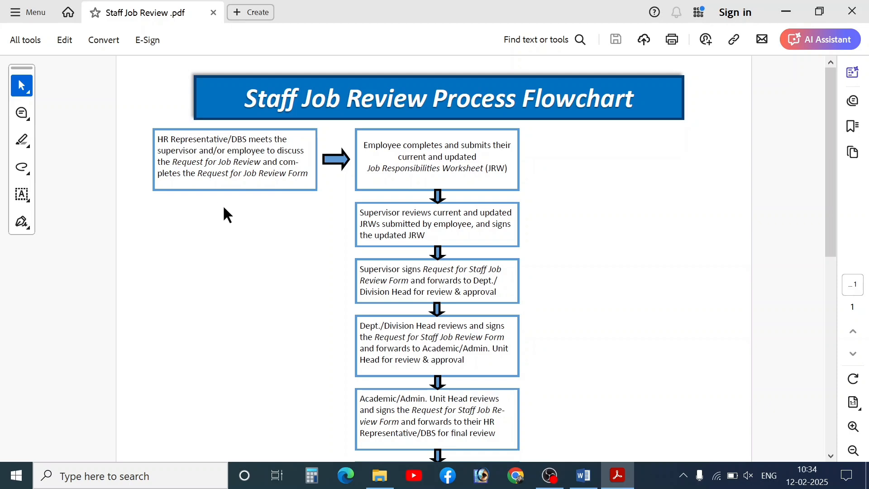
scroll(224, 205, up, 3)
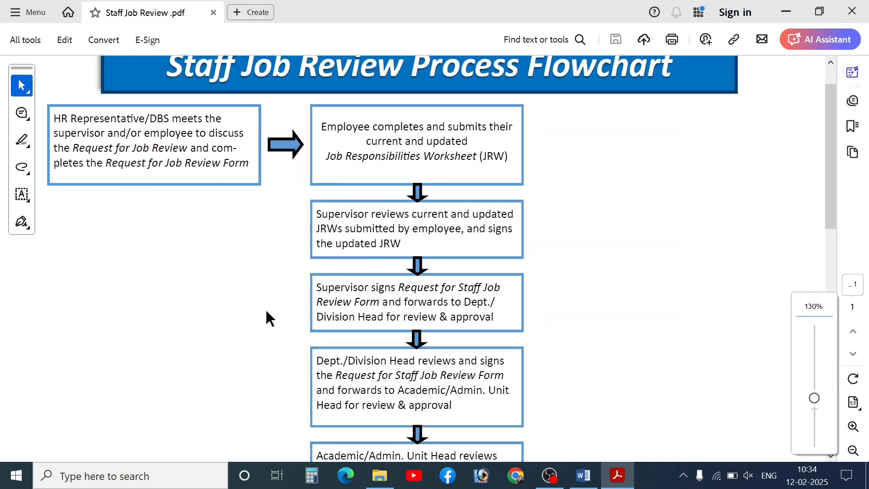
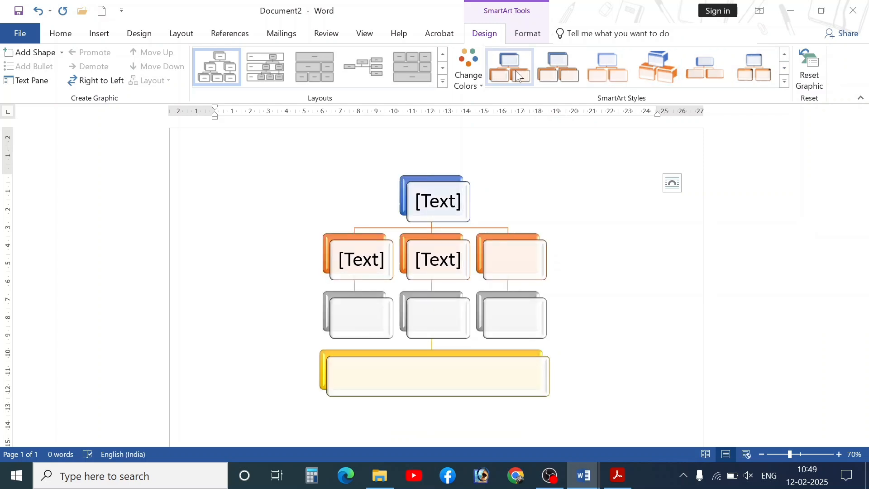
- Apply a shaded, shadowed style to the hierarchy SmartArt and change its layout to a left-to-right horizontal hierarchy
click(784, 55)
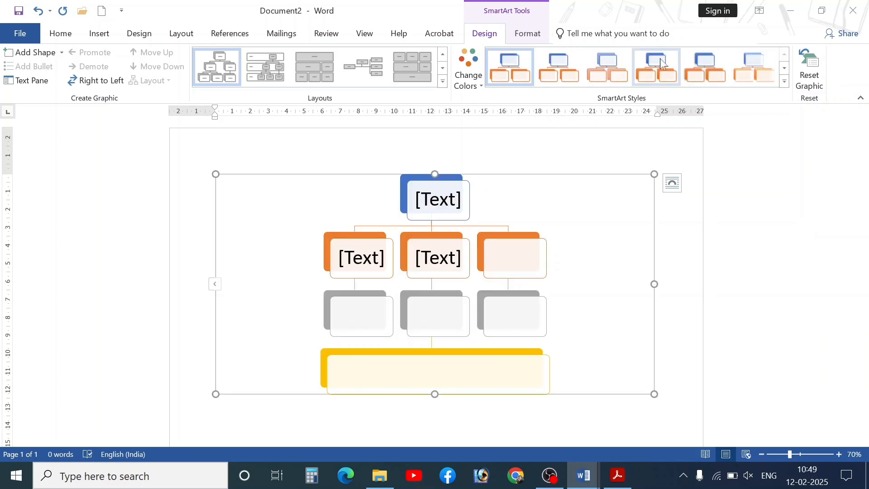
click(705, 74)
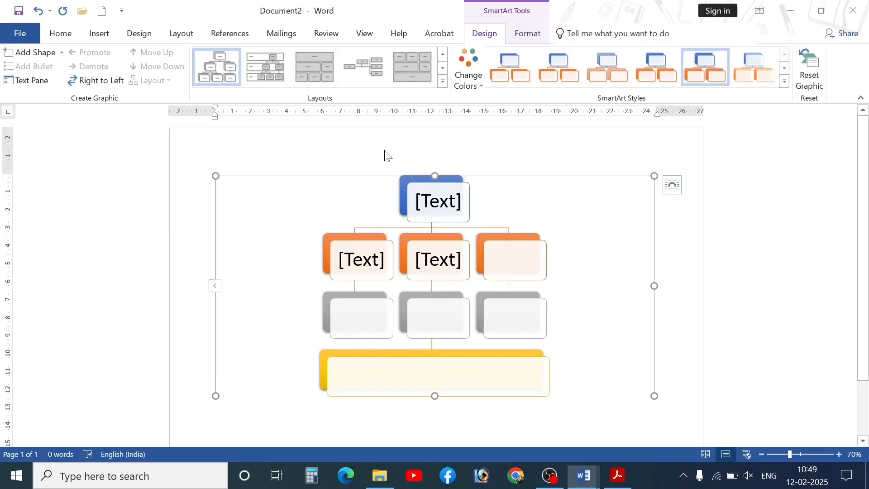
click(363, 67)
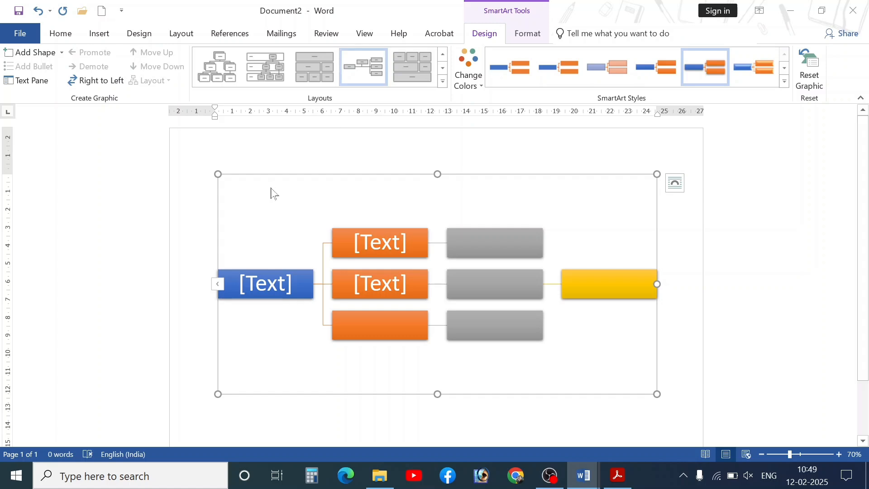
- Try out several other SmartArt hierarchy layouts, including stacked blocks, a bordered list and horizontal hierarchies
click(277, 75)
click(221, 71)
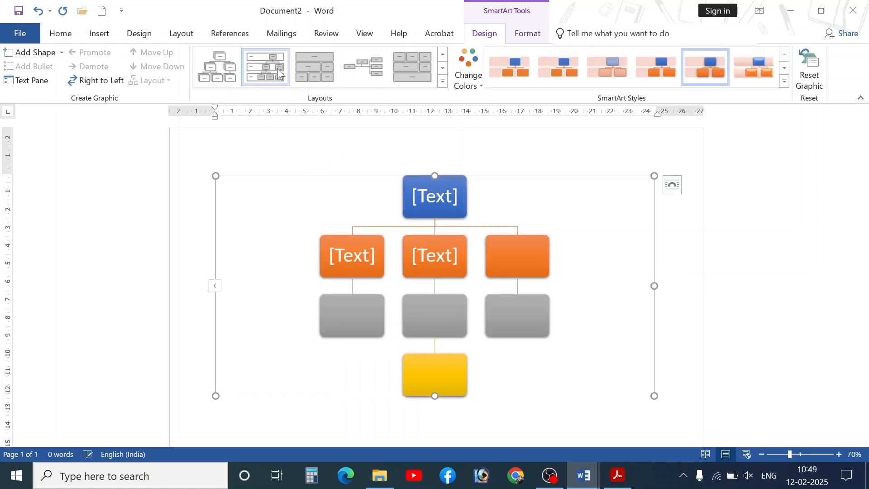
click(412, 67)
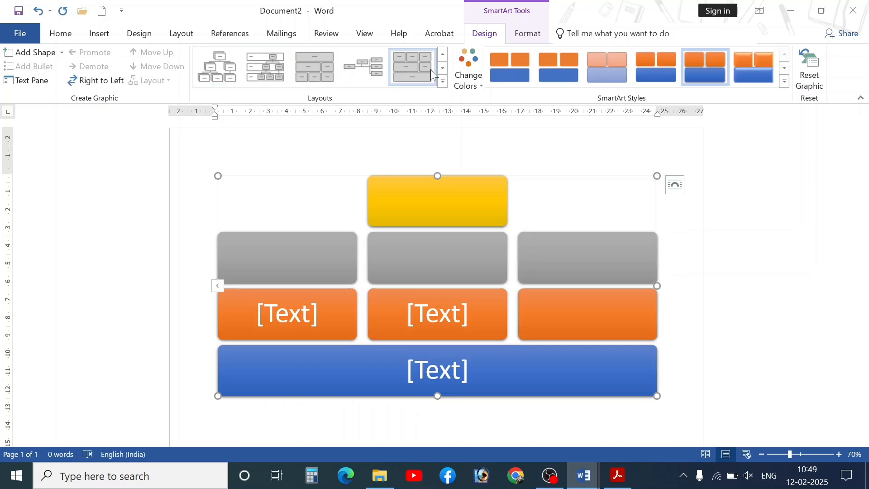
click(443, 69)
click(376, 72)
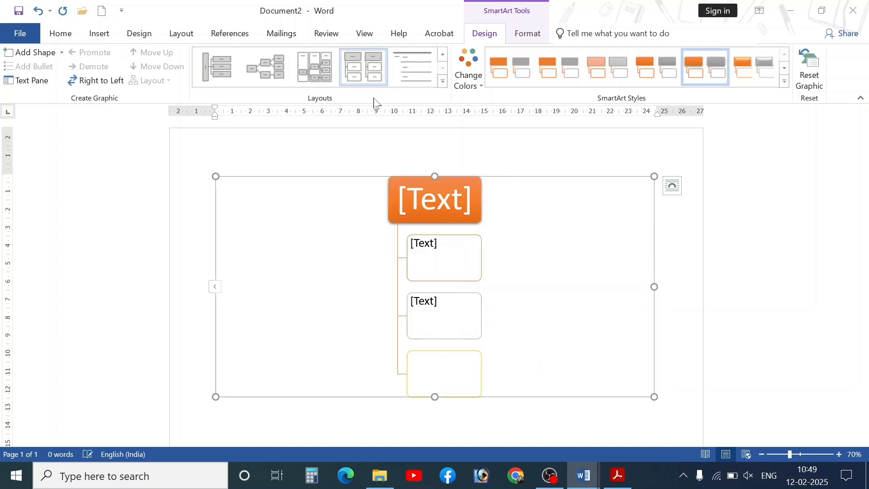
click(318, 72)
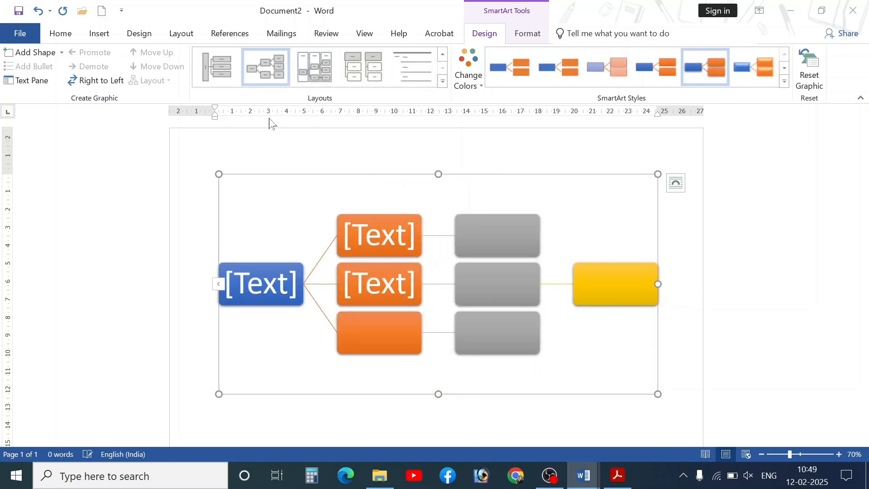
click(208, 66)
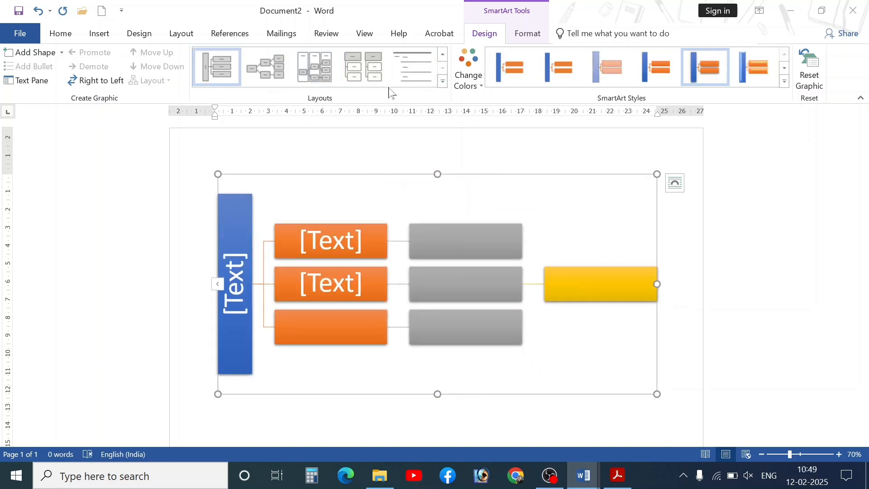
- Change the SmartArt layout to the top-down hierarchy with overlapping, offset cards
click(443, 81)
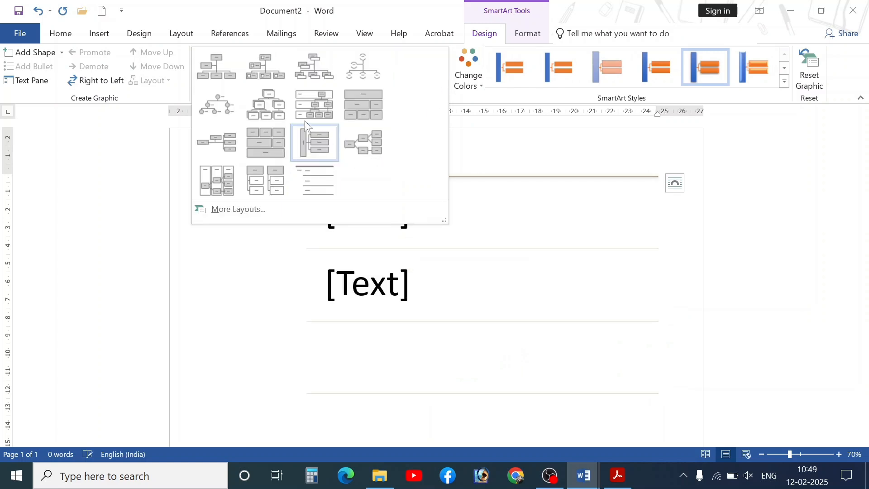
click(269, 104)
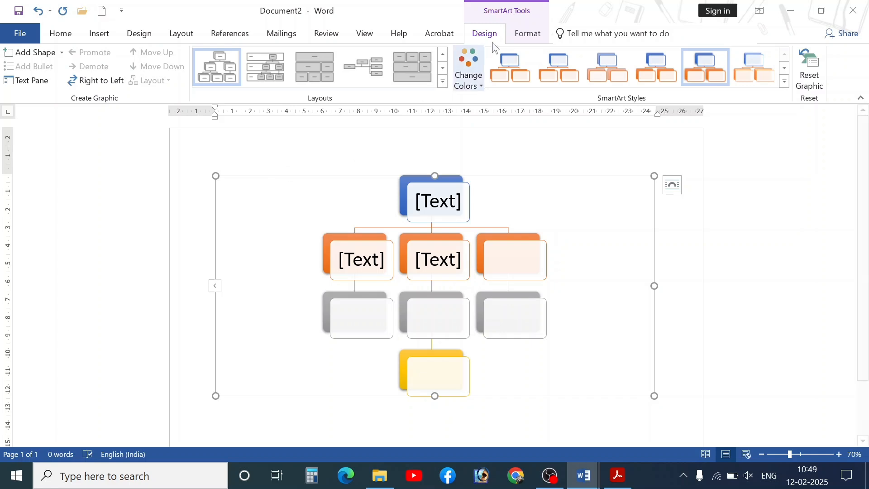
- Fill the SmartArt background with light blue and recolour its boxes with the second Colorful palette
click(525, 36)
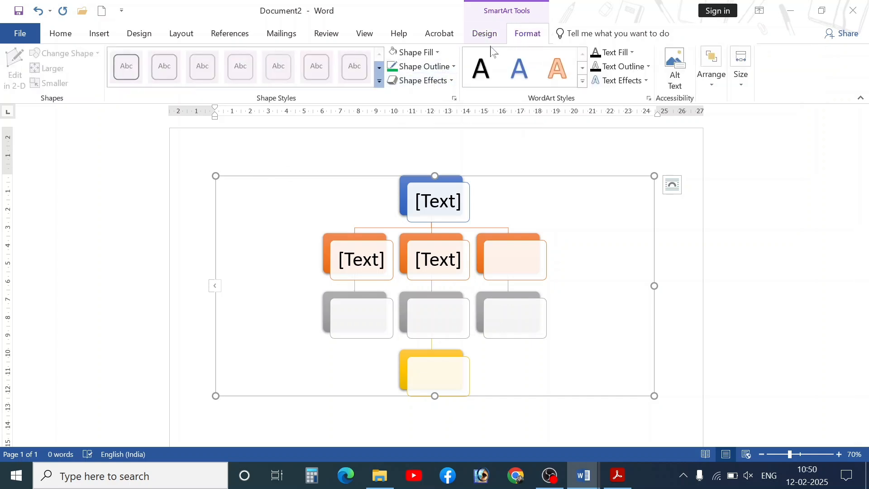
click(429, 58)
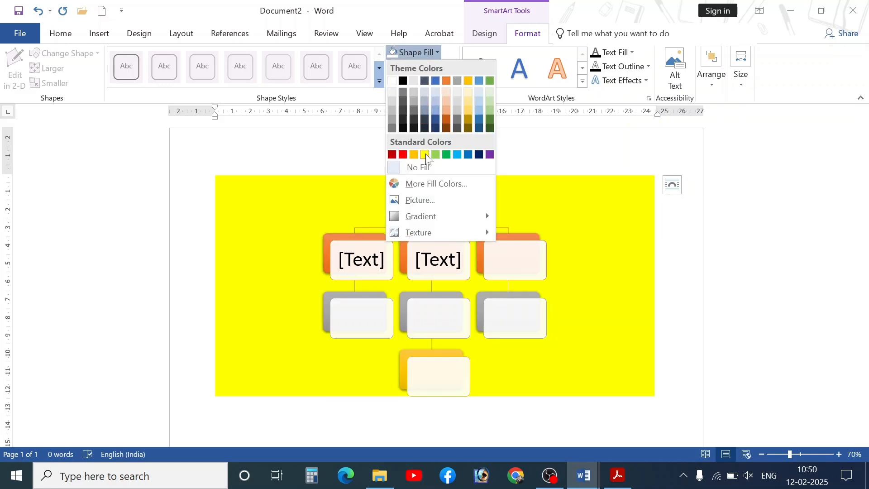
click(457, 155)
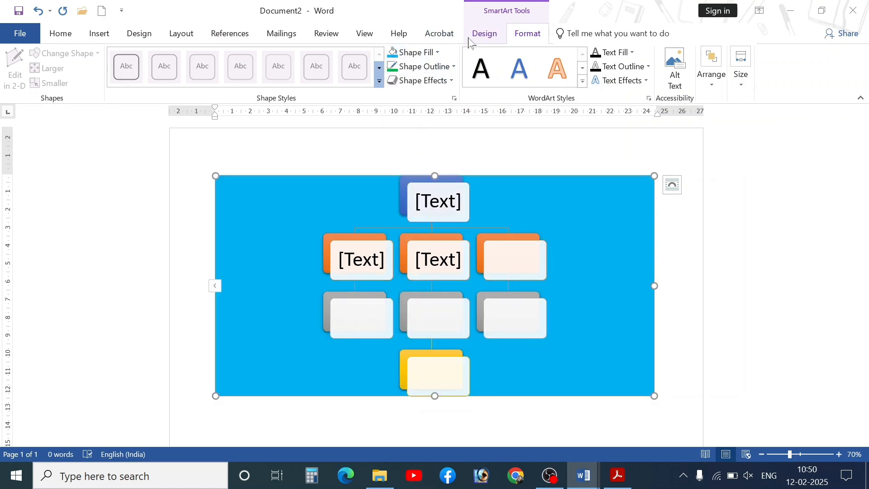
click(485, 33)
click(469, 72)
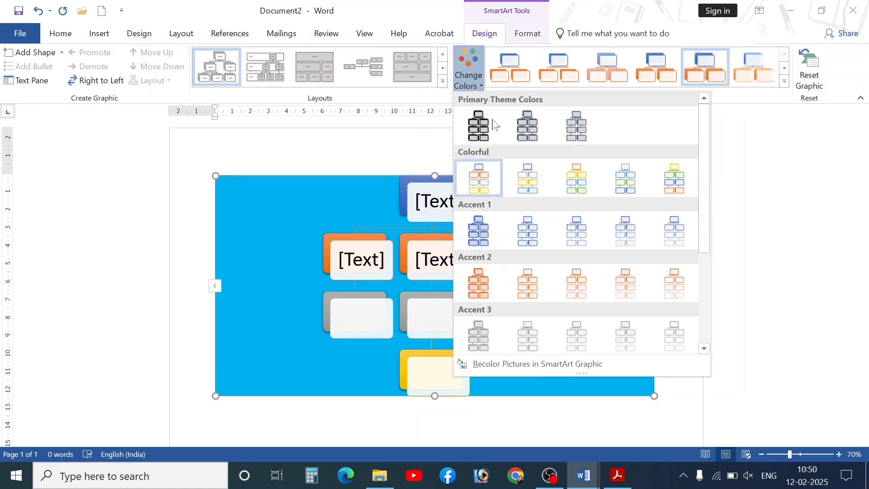
click(523, 180)
- Try the orange outlined, blue and black WordArt styles on the SmartArt text and look through the remaining styles
click(528, 33)
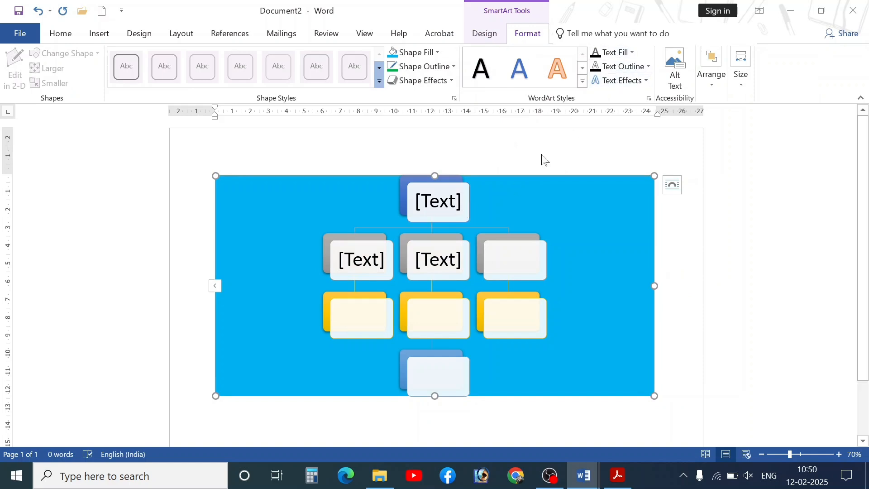
click(557, 68)
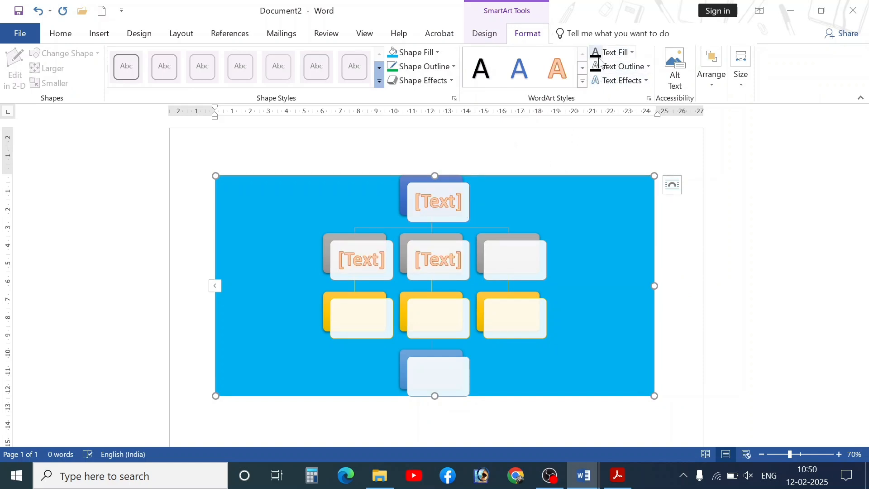
click(519, 68)
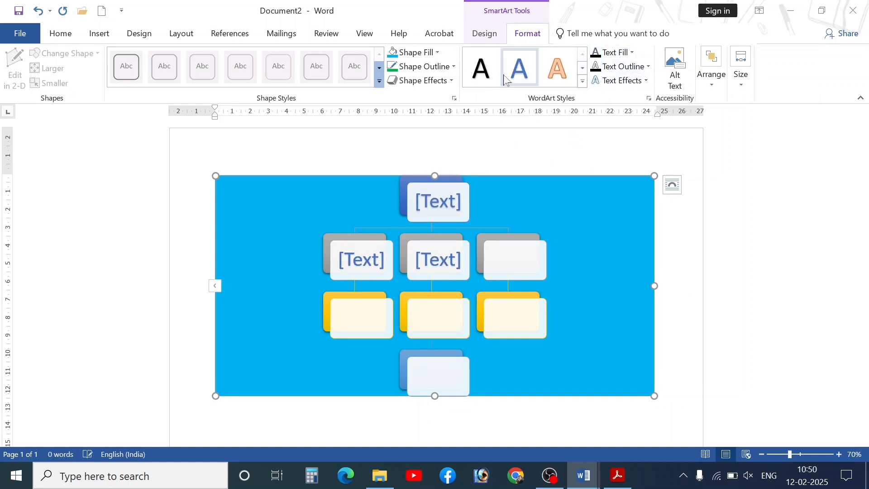
click(480, 82)
click(582, 82)
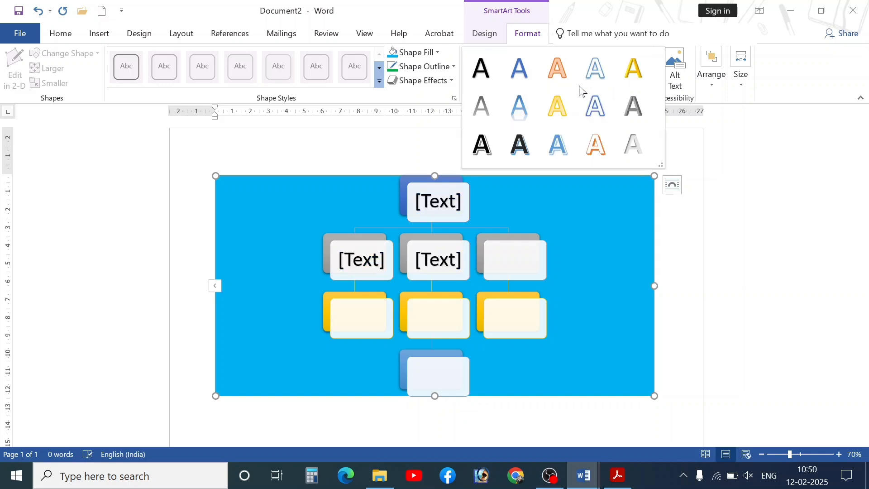
click(684, 222)
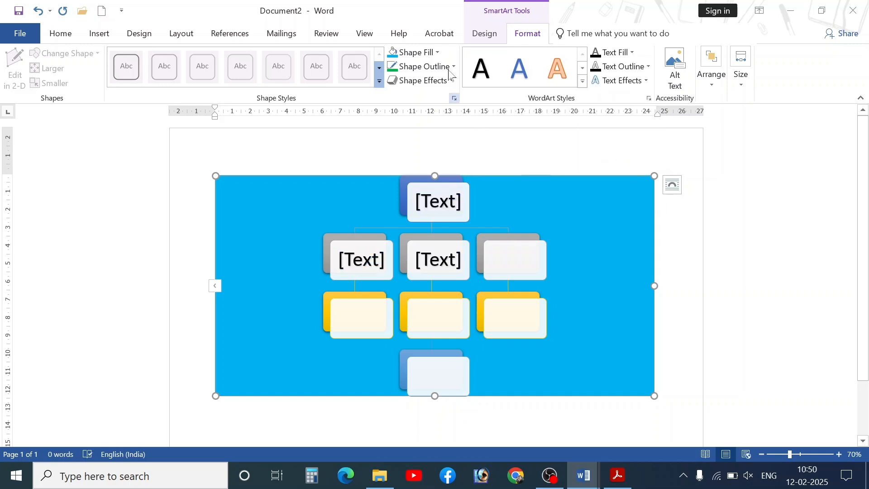
- Undo the WordArt style, the palette change and the light blue background of the SmartArt
click(483, 34)
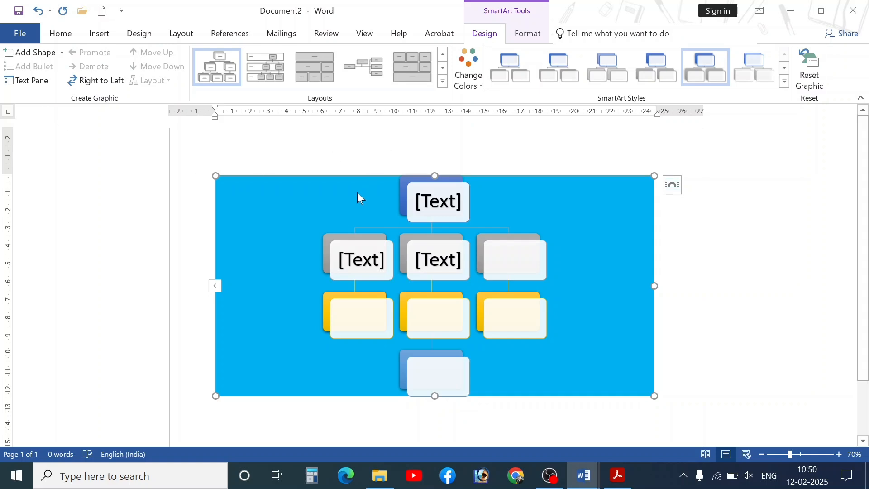
click(356, 167)
click(661, 275)
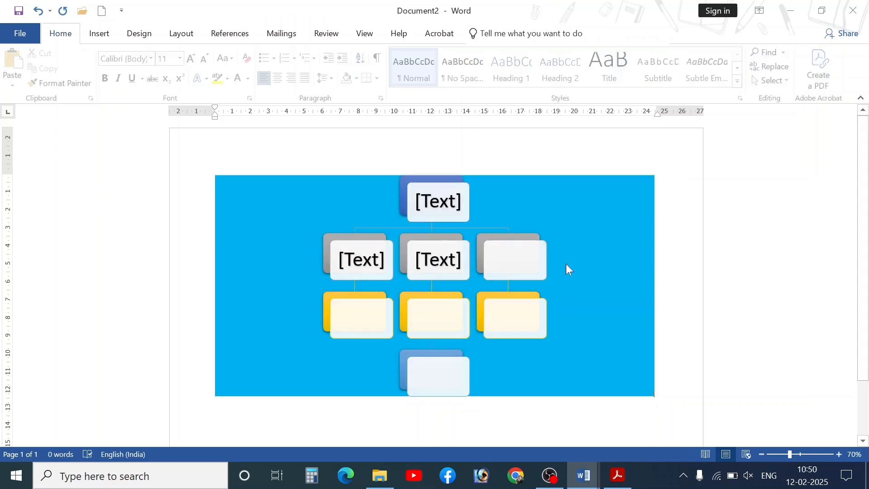
click(527, 270)
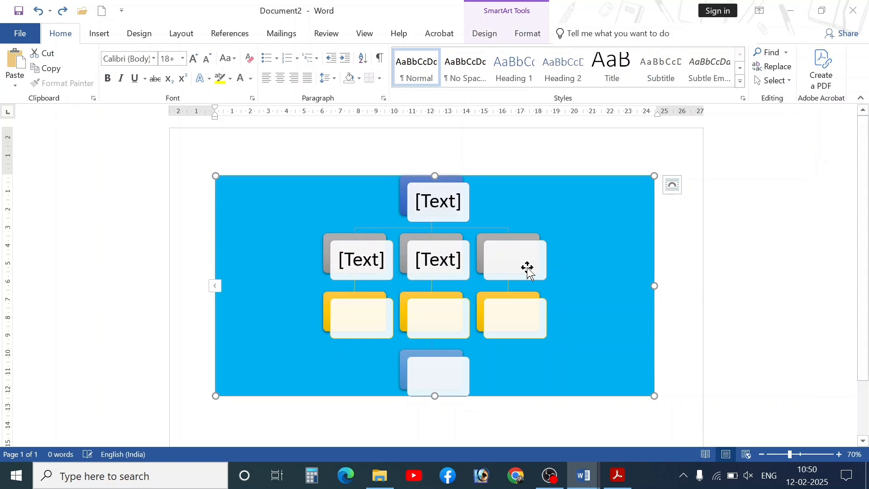
- Set the font size of all text in the hierarchy SmartArt to 18
click(437, 201)
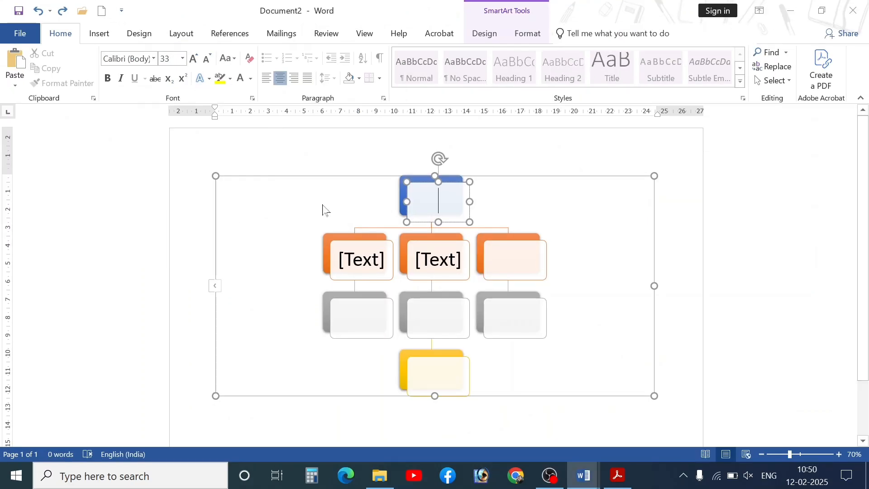
click(654, 394)
click(561, 204)
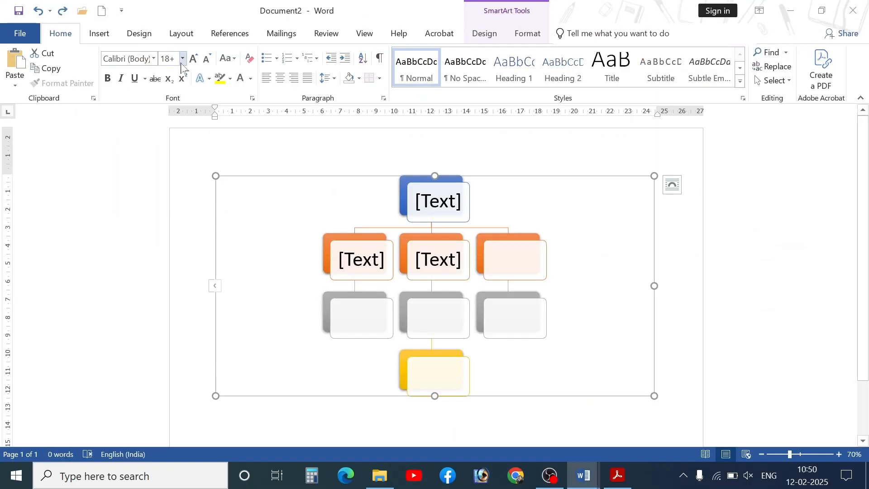
click(182, 58)
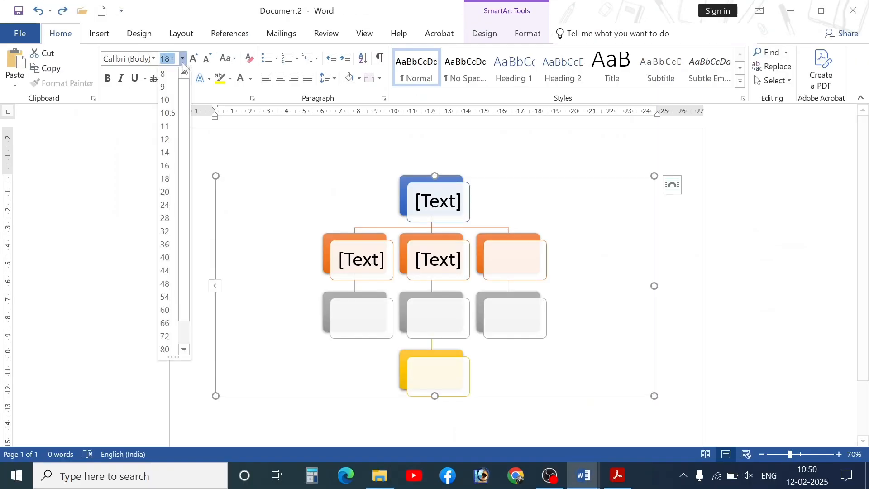
click(167, 178)
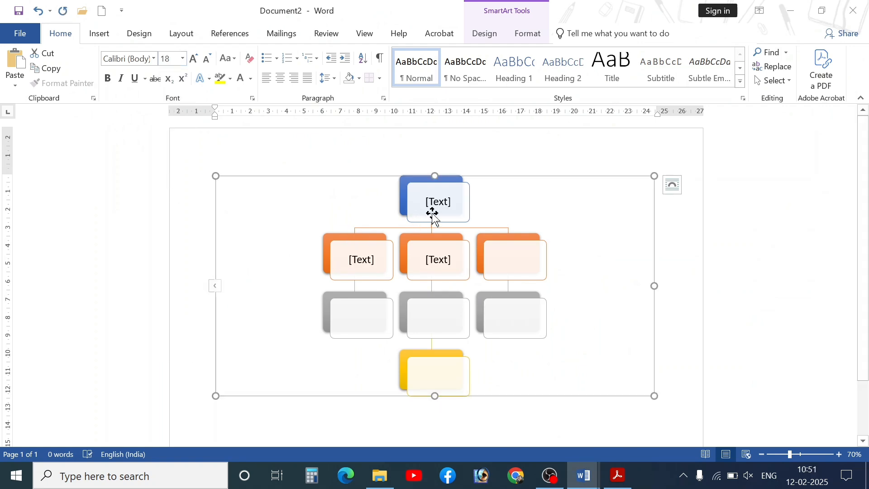
- Enlarge the SmartArt frame by extending it downward and widening it slightly to the right
scroll(434, 217, down, 3)
drag(434, 328, 442, 397)
drag(654, 253, 669, 252)
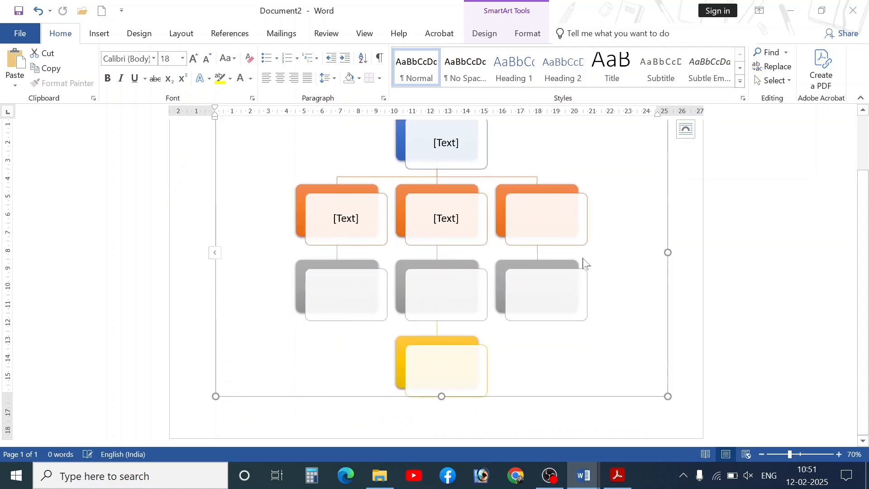
scroll(539, 258, up, 2)
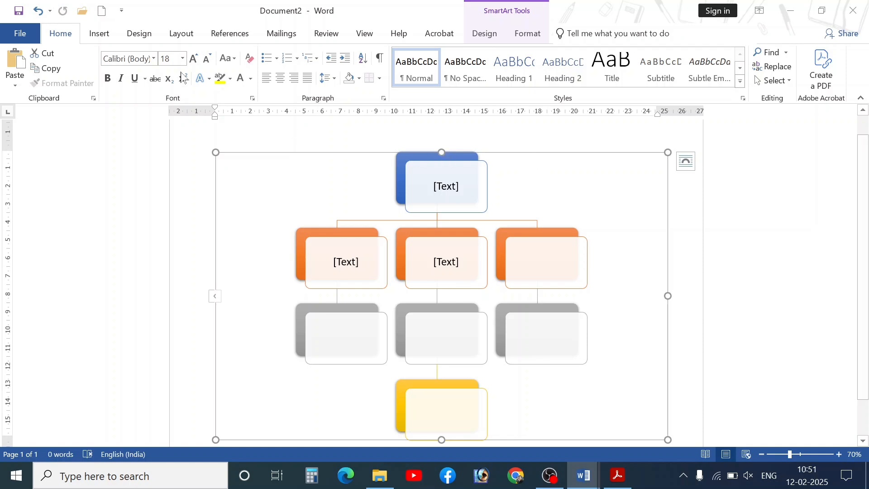
- Make all the SmartArt text bold at font size 18
click(183, 58)
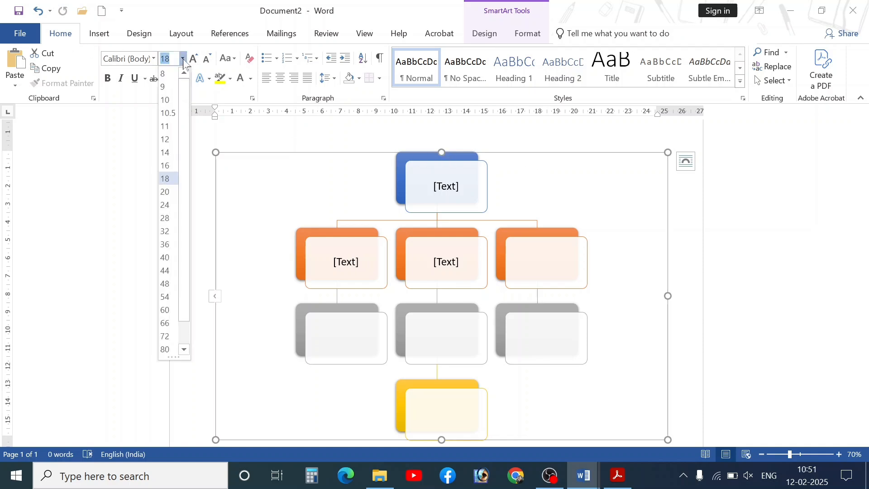
click(164, 179)
click(108, 78)
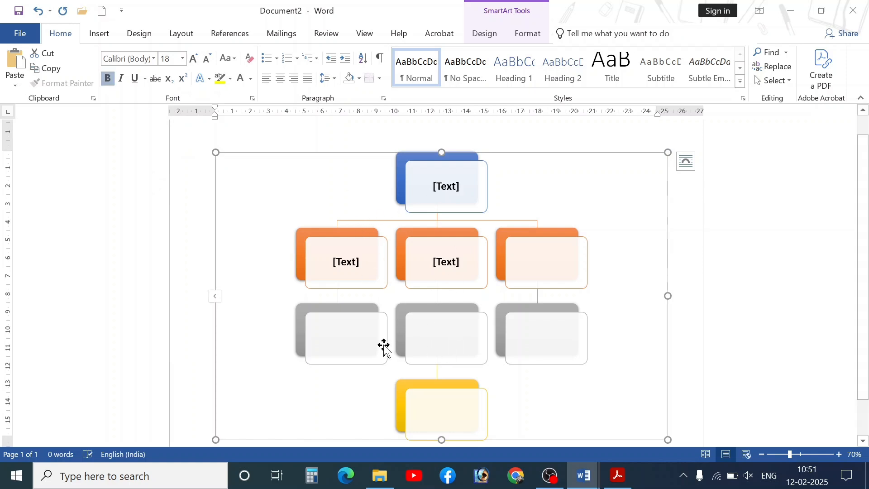
- Enter the sample texts DRTGDGDFGG, DFGDG and GDFGDFG in the three grey boxes from left to right
click(361, 334)
text(DRTGDGDFGG)
click(422, 340)
text(DFGDG)
click(531, 340)
text(GDFGDFG)
- Enter the sample texts GFDF, GDFGFD and GFDGDF in the orange boxes from left to right, and GDFG in the blue top box
click(536, 278)
text(GFDGDF)
click(473, 267)
text(GDFGFD)
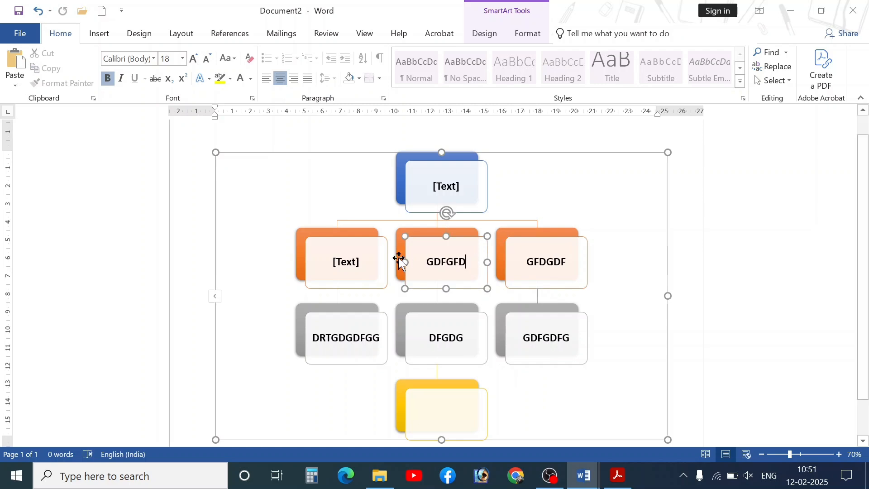
click(383, 250)
text(GFDF)
click(435, 197)
text(GDFG)
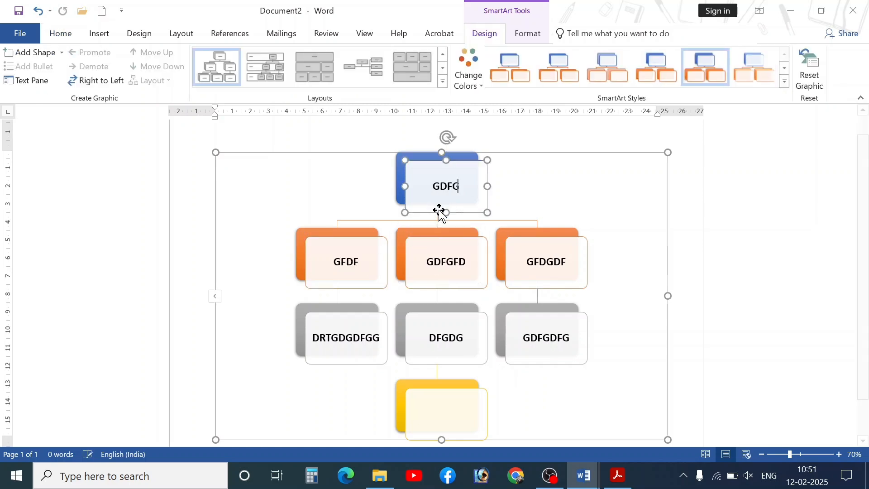
- Colour all the SmartArt text red and try italics on it, leaving it upright
click(442, 393)
click(330, 165)
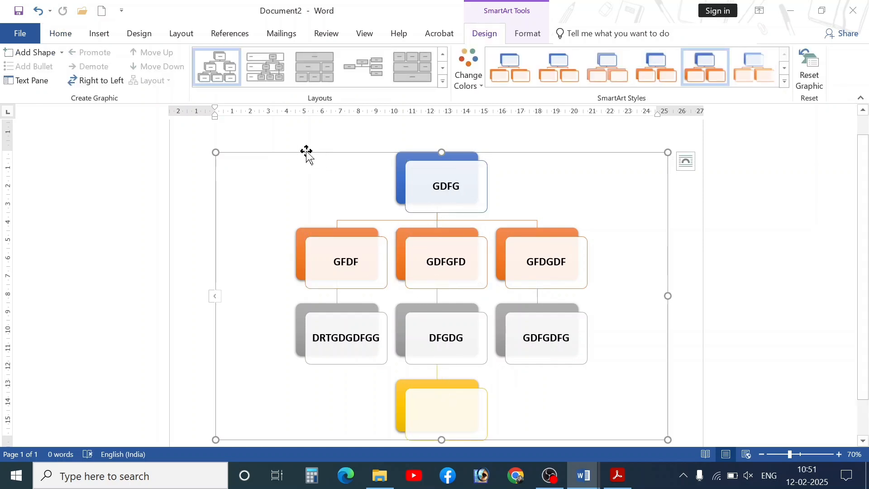
click(100, 33)
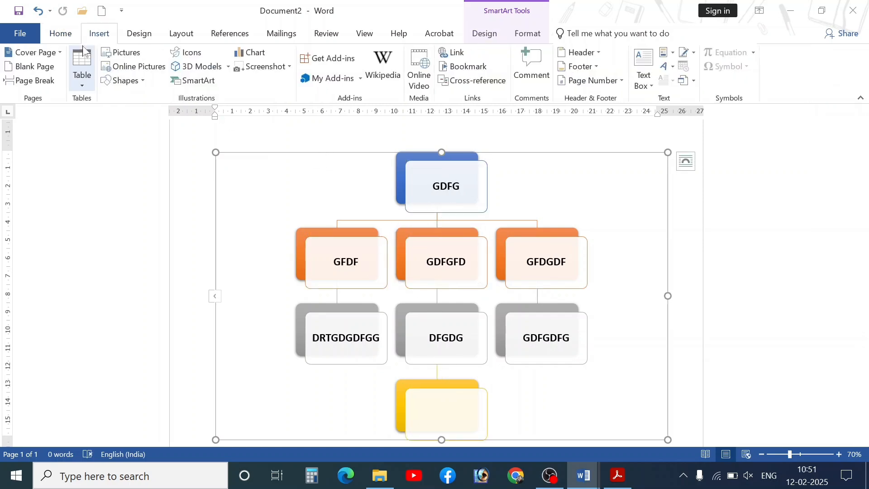
click(60, 33)
click(250, 78)
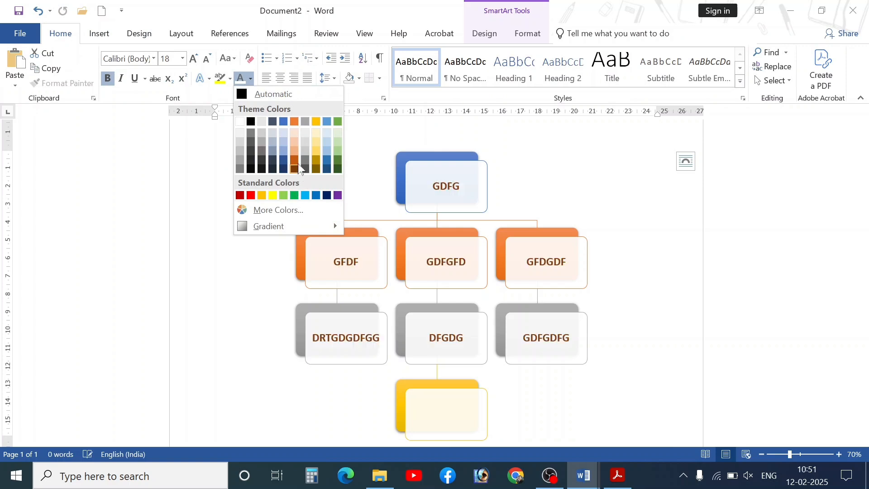
click(251, 196)
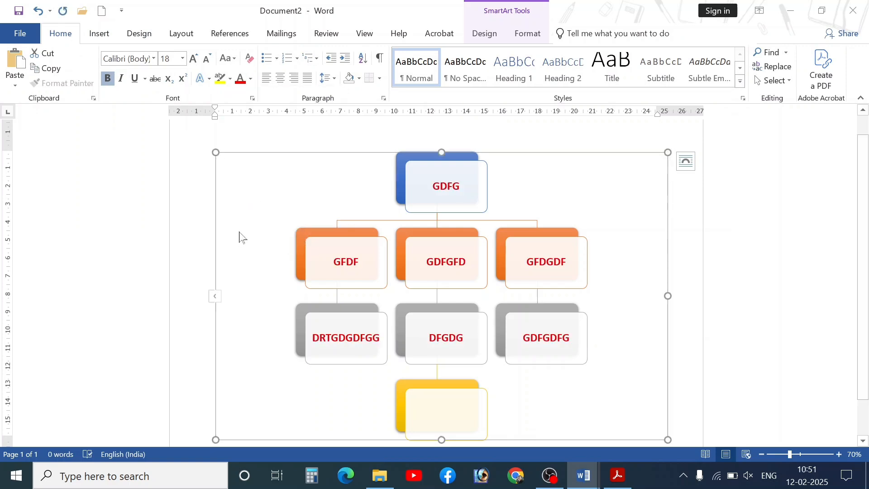
click(121, 79)
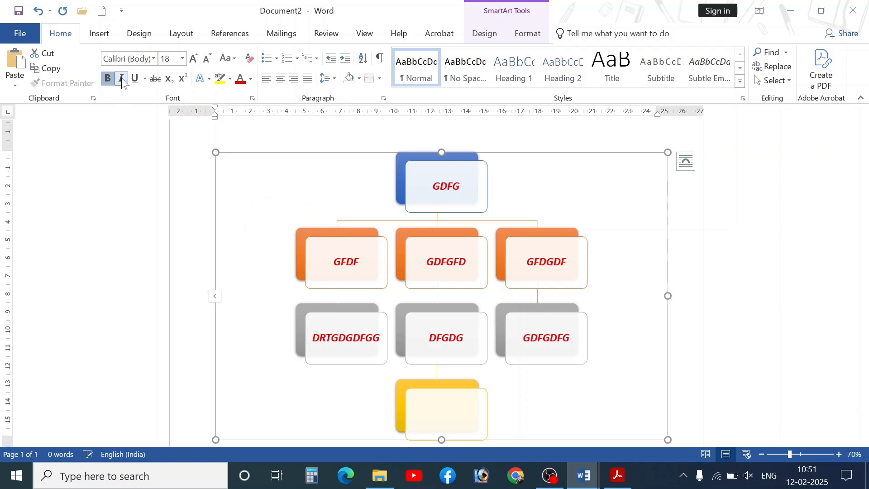
click(121, 79)
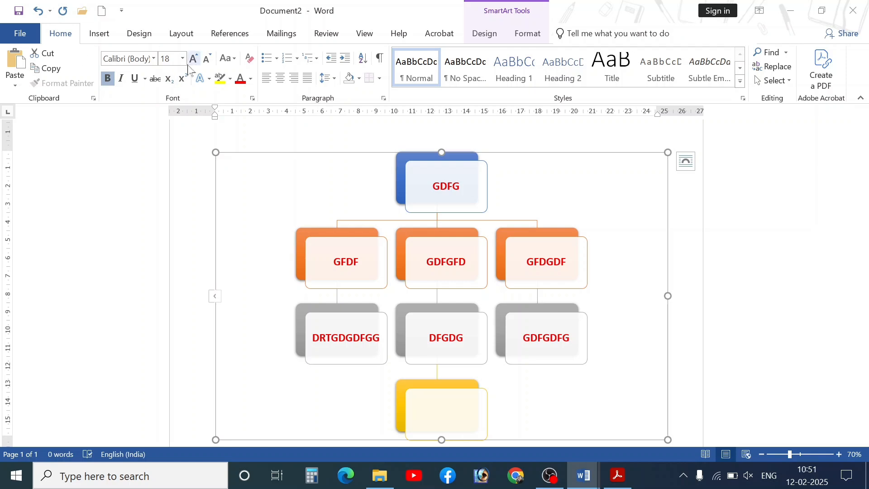
- Change all the SmartArt text to the Arial Black font and delete the whole SmartArt graphic
click(153, 58)
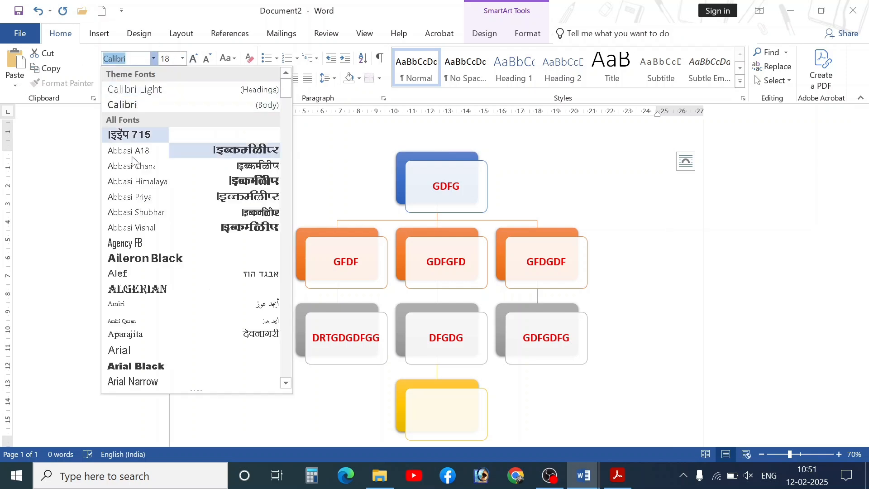
click(138, 367)
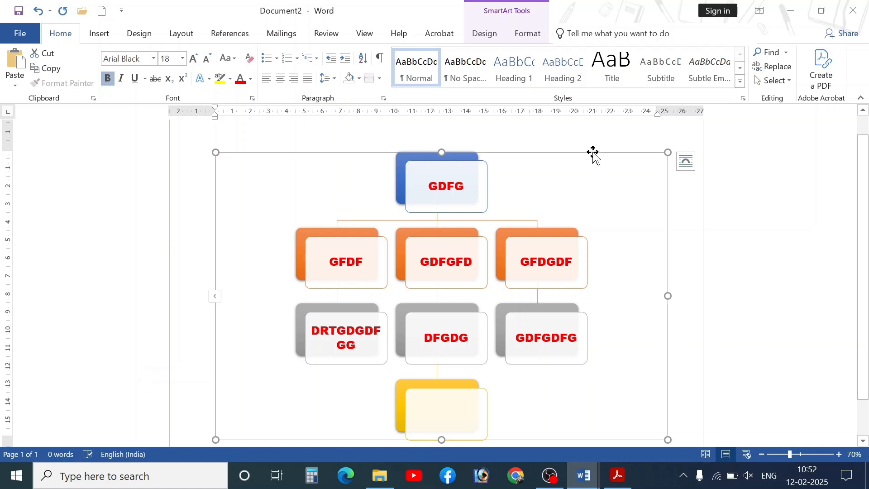
key(Delete)
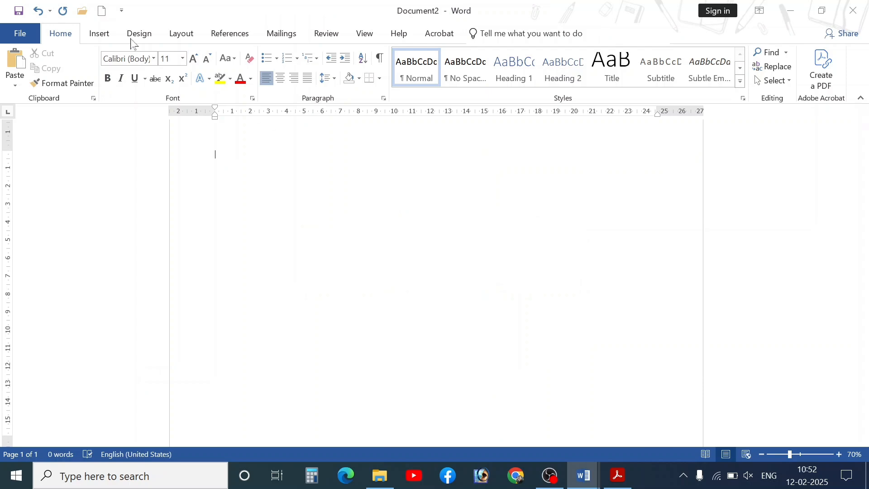
- Open the gallery of chart types for inserting a chart into the empty document
click(100, 34)
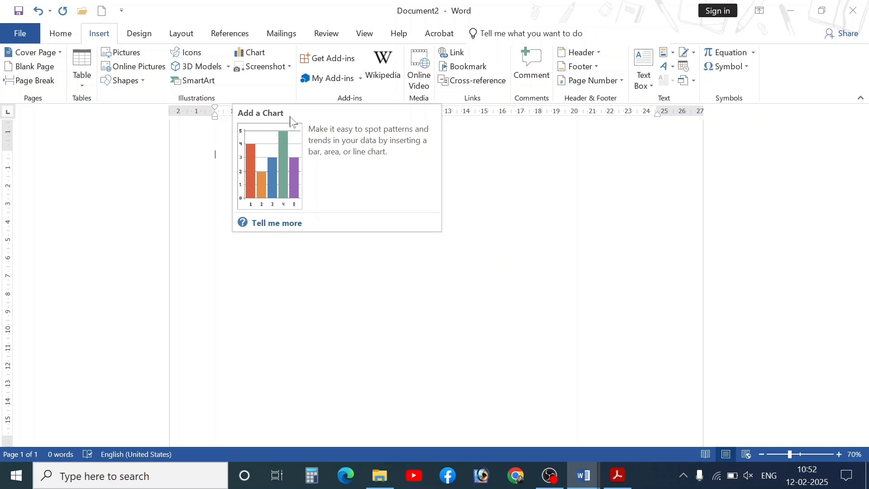
click(253, 53)
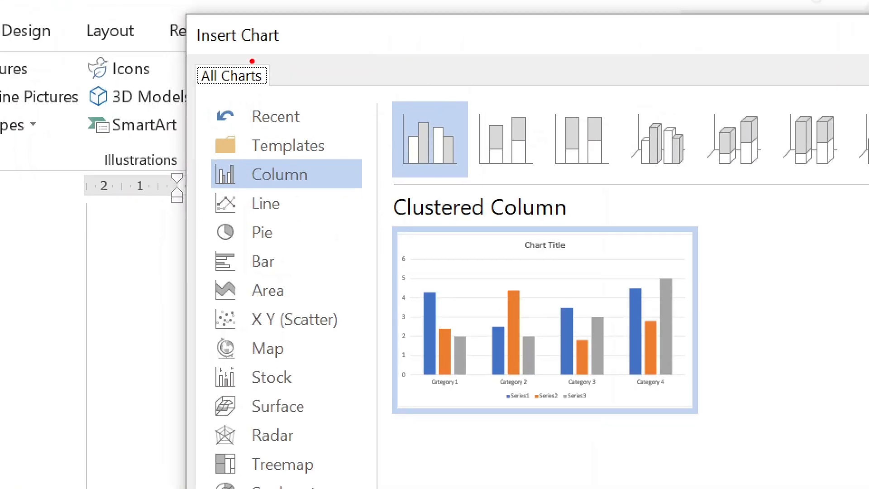
drag(290, 230, 338, 205)
drag(288, 254, 325, 245)
drag(300, 293, 343, 273)
drag(298, 371, 351, 348)
drag(306, 411, 350, 395)
drag(291, 446, 345, 435)
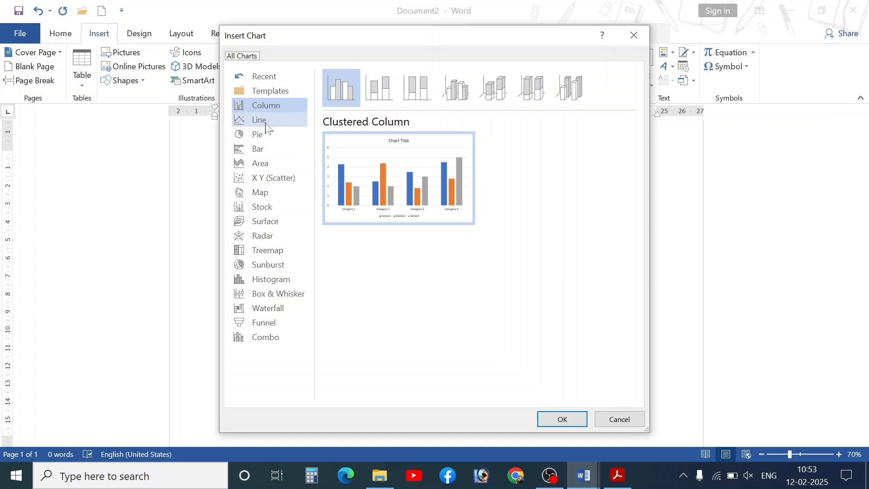
- Preview the Line and Pie chart types and insert a Clustered Column chart
click(269, 107)
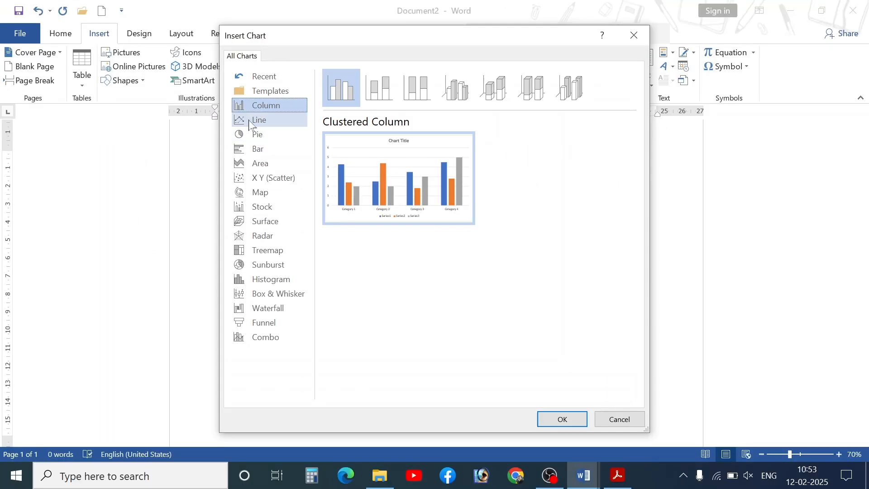
click(195, 147)
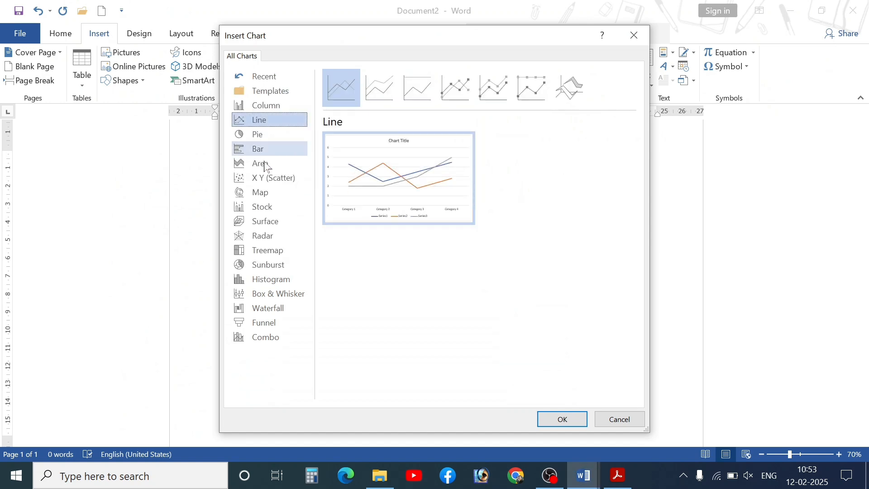
click(258, 134)
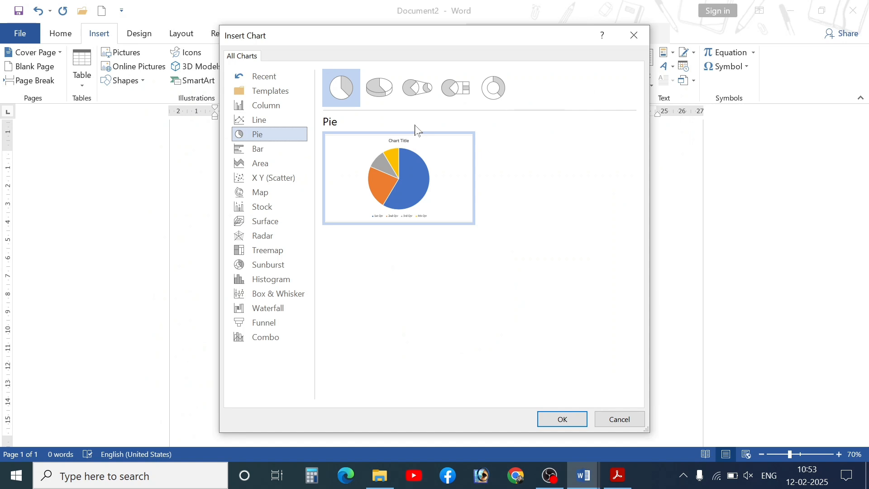
click(294, 107)
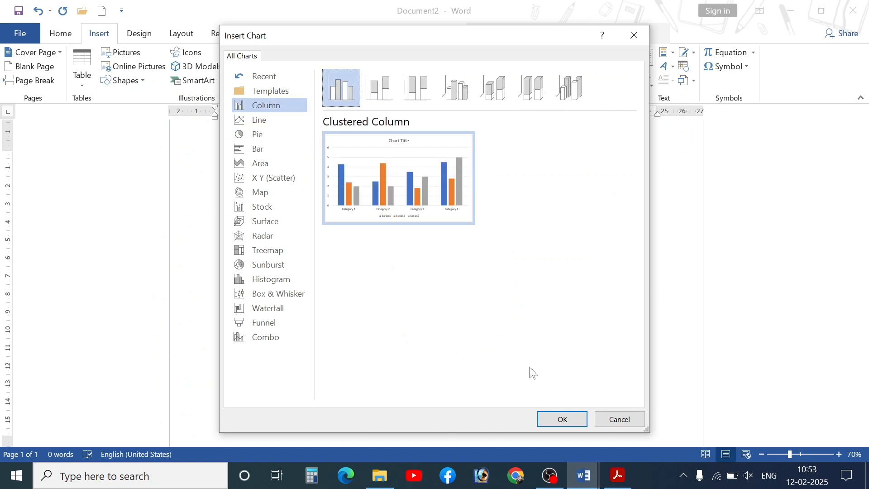
click(557, 420)
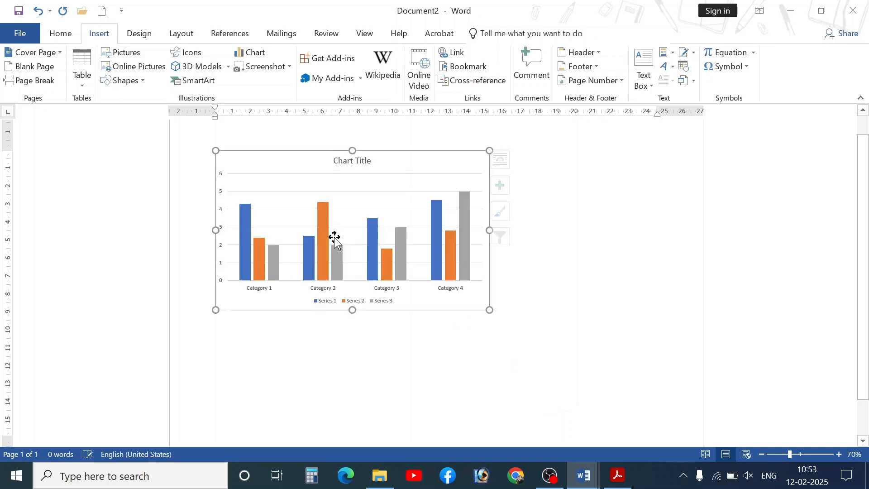
- Move the chart's data sheet window away from the ribbon and enlarge it to show more rows and columns
drag(396, 12, 498, 123)
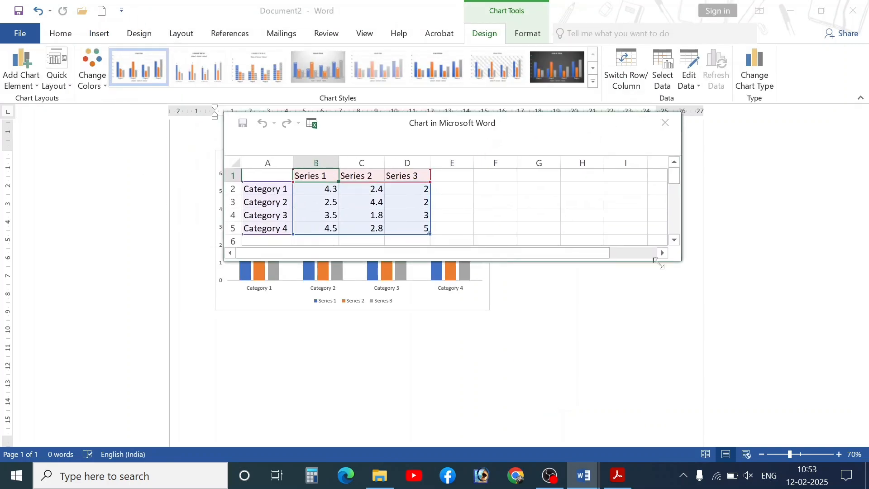
drag(678, 262, 779, 383)
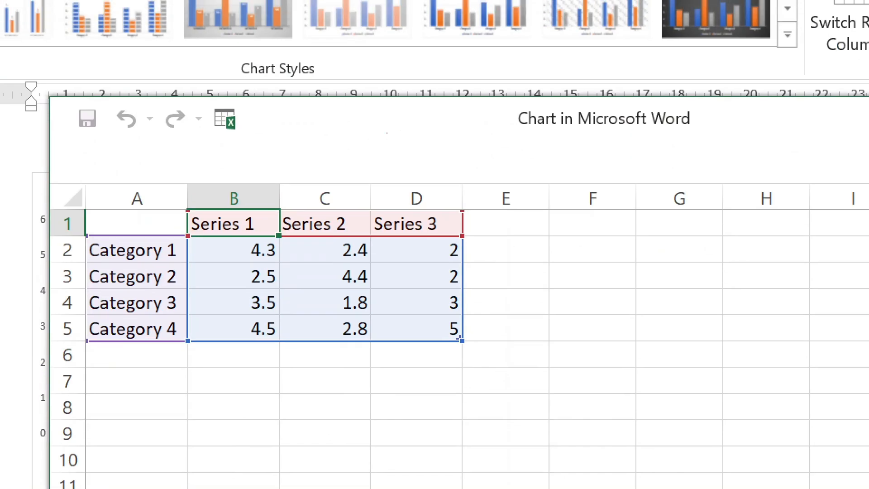
drag(200, 105, 248, 140)
key(ctrl+z)
drag(207, 102, 261, 150)
key(Escape)
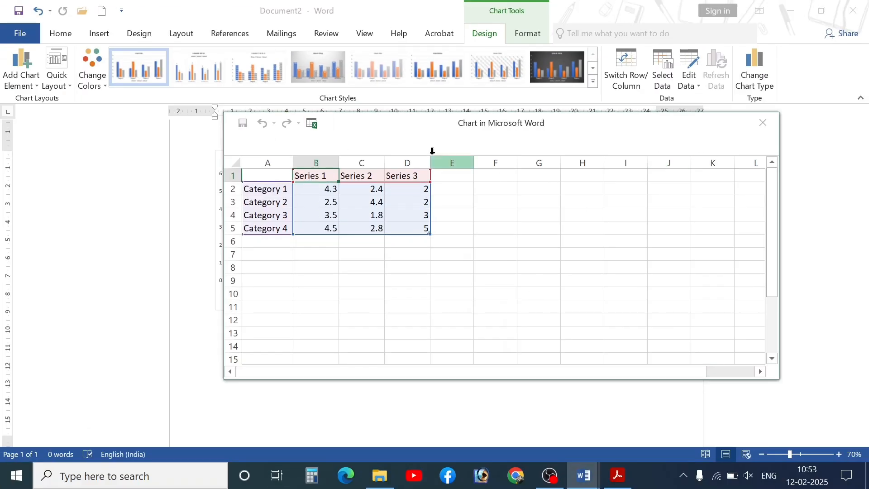
- Move the data sheet window higher and rename the three series headings to 2022, 2023 and 2024
drag(404, 130, 378, 65)
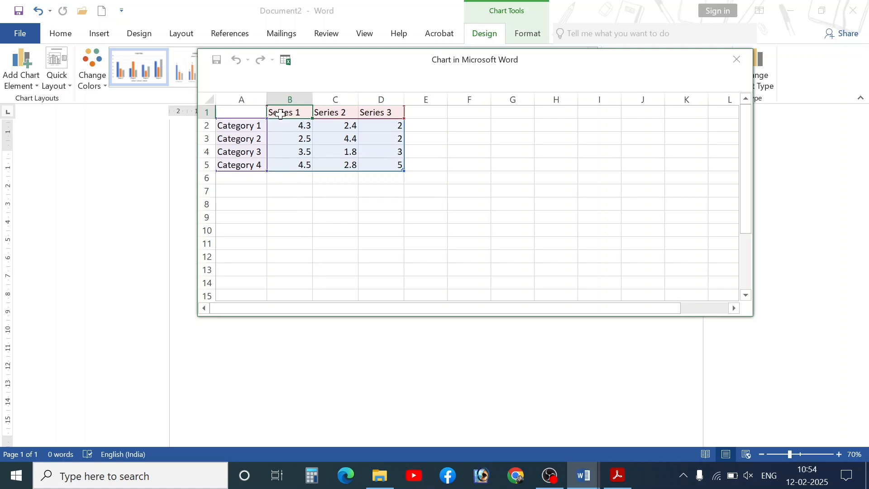
text(20)
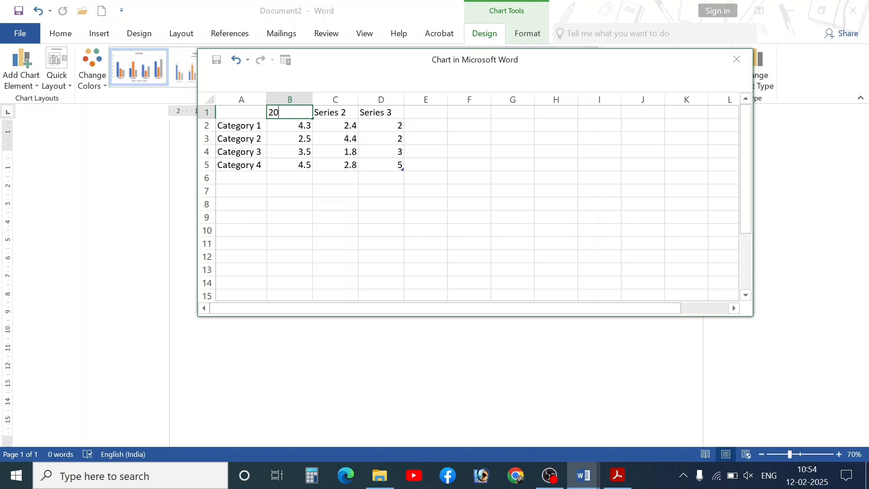
text(22)
key(Tab)
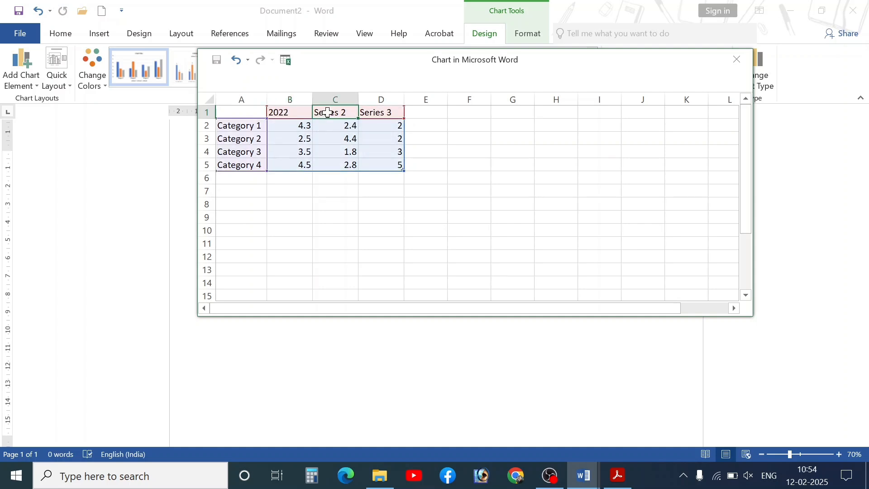
text(2023)
key(Tab)
text(2024)
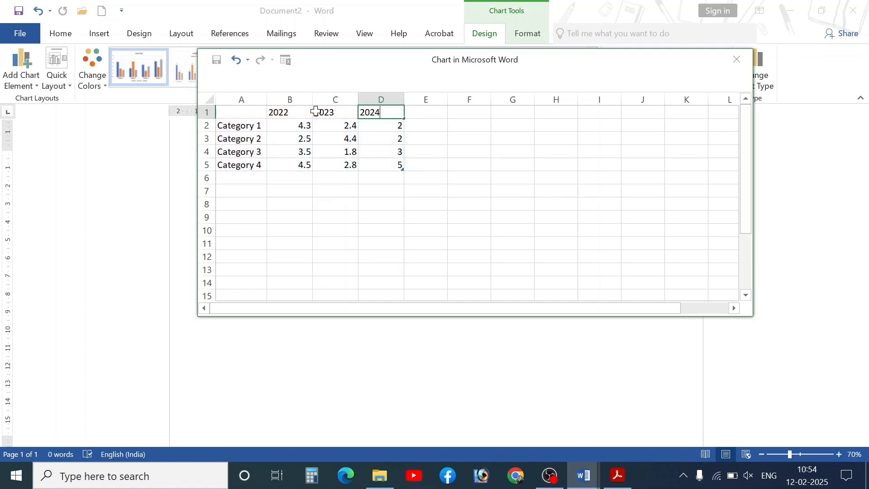
- Rename the four categories in column A to VIVO, SAMSUNG, OPPO and I-PHONE
click(251, 132)
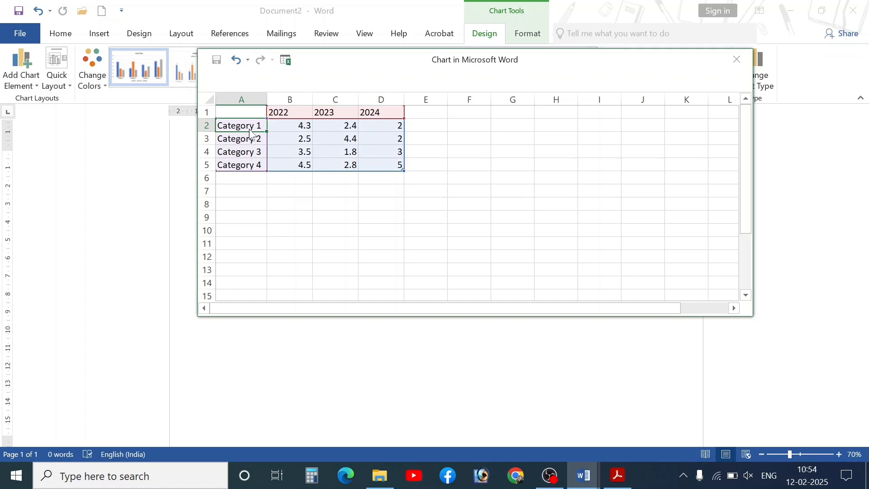
text(VIV)
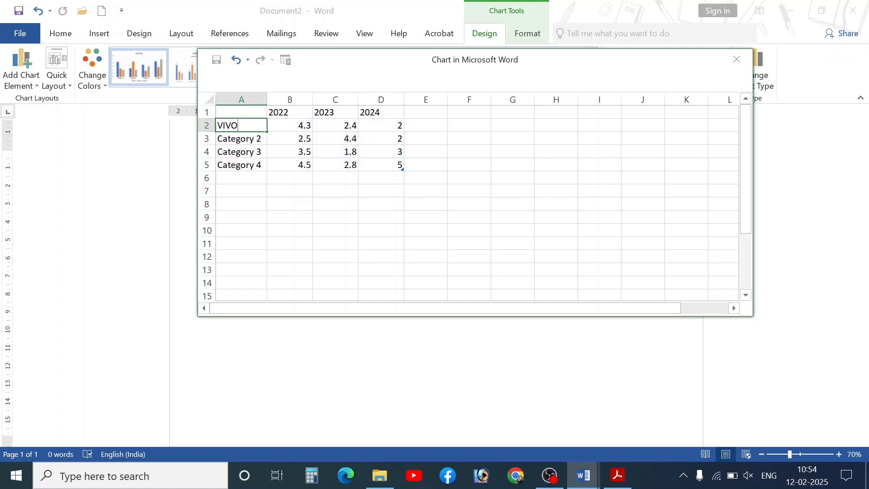
text(O)
key(Return)
text(SAMSUNG)
key(Return)
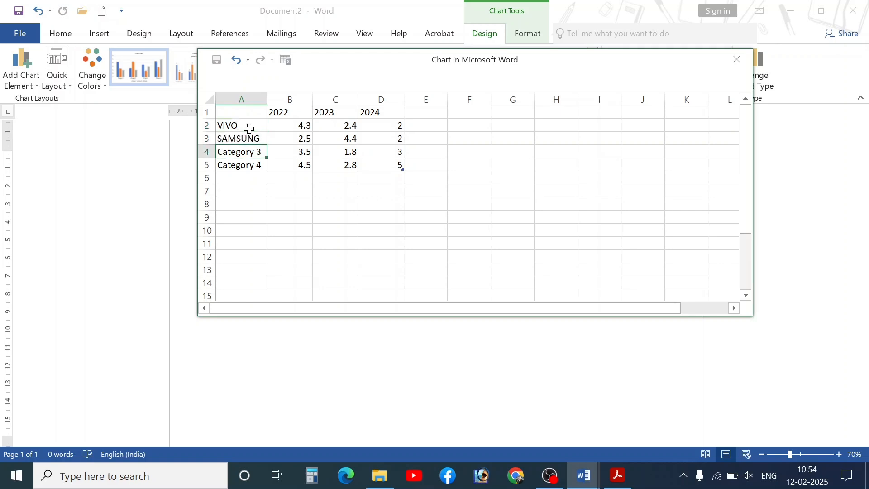
text(OPPO)
key(Return)
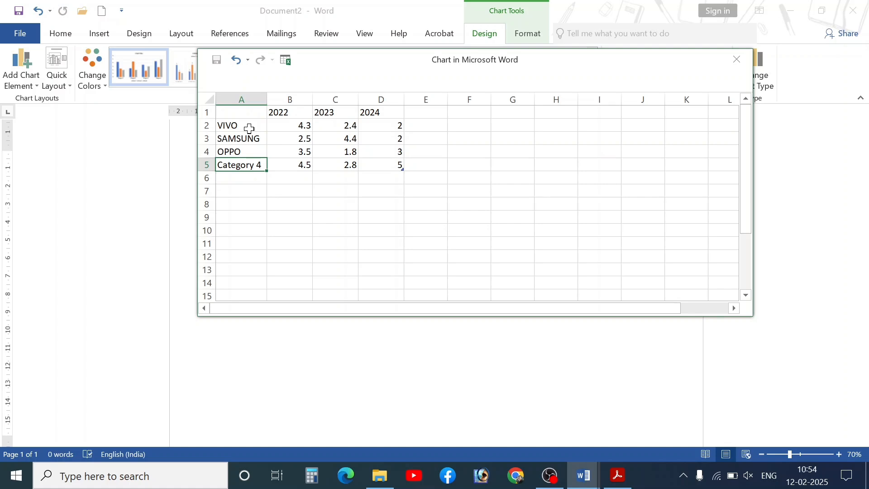
text(I-PHONE)
key(Tab)
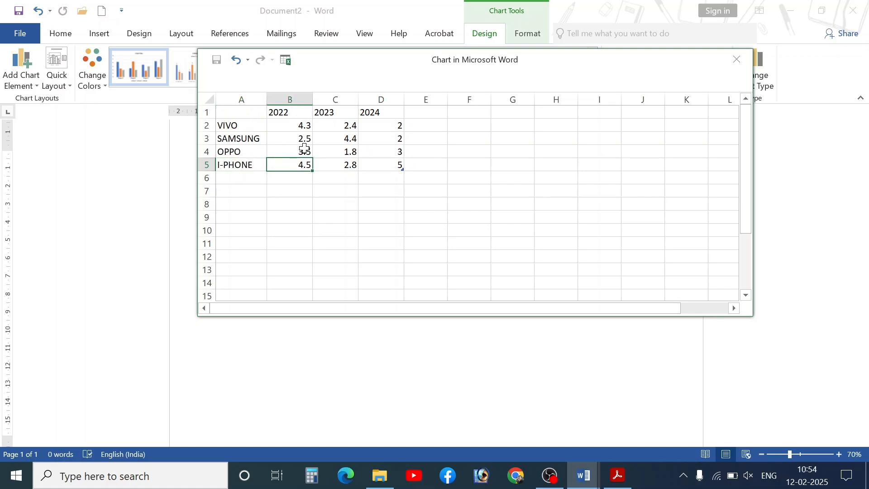
- Enter the VIVO values 50, 10 and 12 for 2022, 2023 and 2024
drag(301, 127, 382, 163)
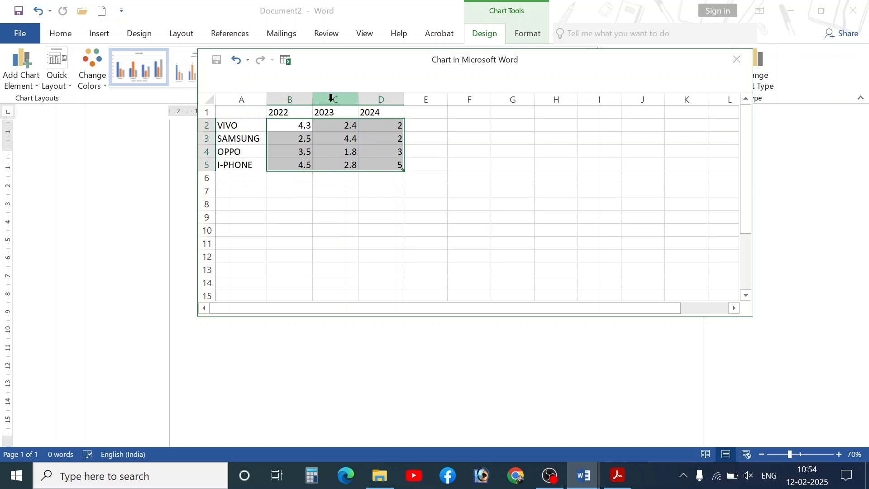
click(300, 127)
text(50)
key(Tab)
text(10)
key(Tab)
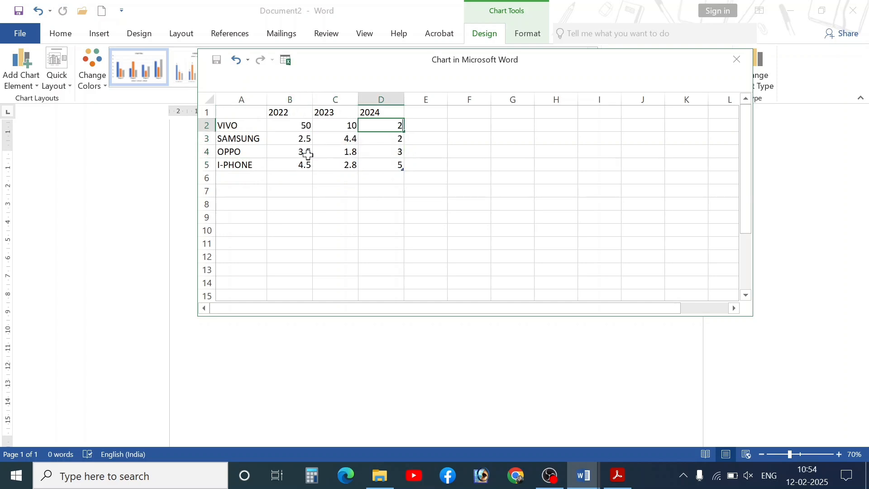
key(Tab)
- Enter the SAMSUNG values 55, 55 and 45 for 2022, 2023 and 2024
click(308, 155)
key(Up)
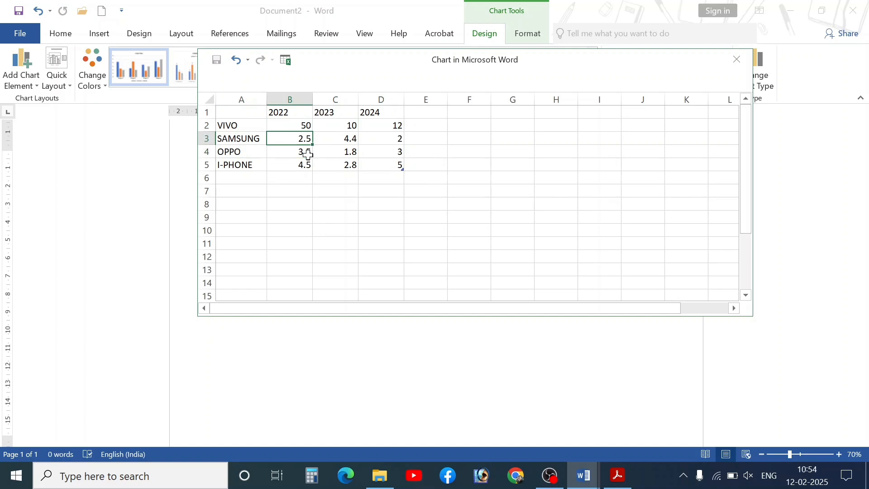
text(55)
key(Tab)
text(55)
key(Tab)
text(45)
key(Tab)
- Enter the OPPO values 45, 75 and 96 for 2022, 2023 and 2024
click(310, 161)
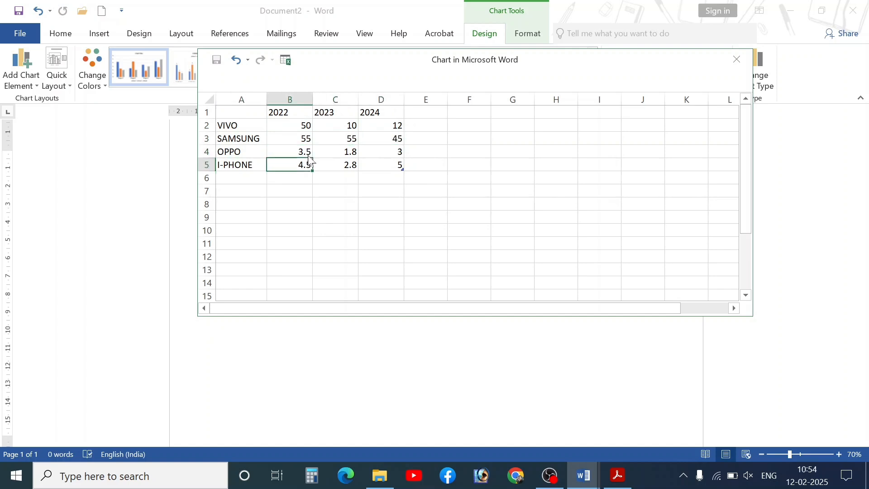
key(Up)
text(45)
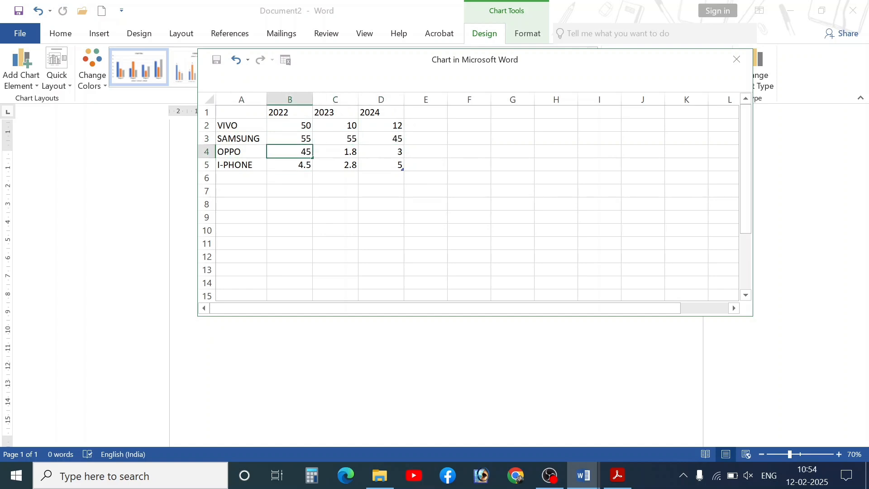
key(Tab)
text(75)
key(Tab)
text(96)
- Enter the I-PHONE values 65, 55 and 100 for 2022, 2023 and 2024
click(306, 167)
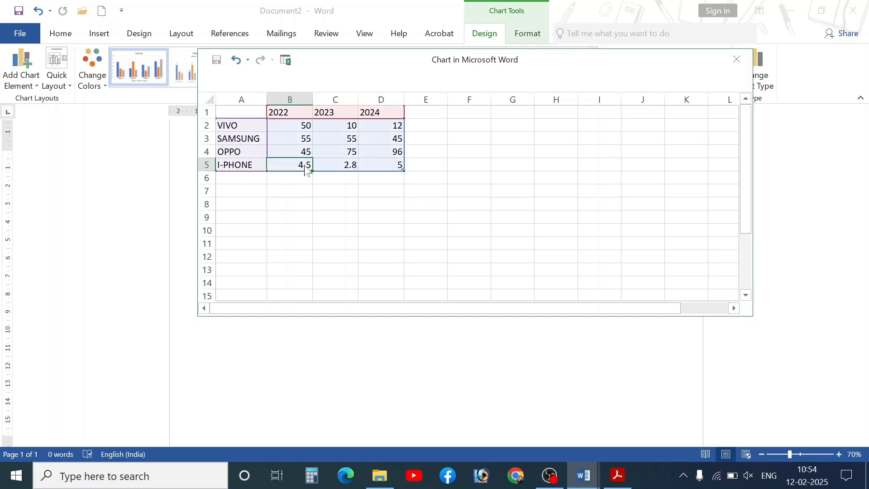
text(5)
key(Tab)
text(55)
key(Tab)
text(500)
key(Return)
click(307, 196)
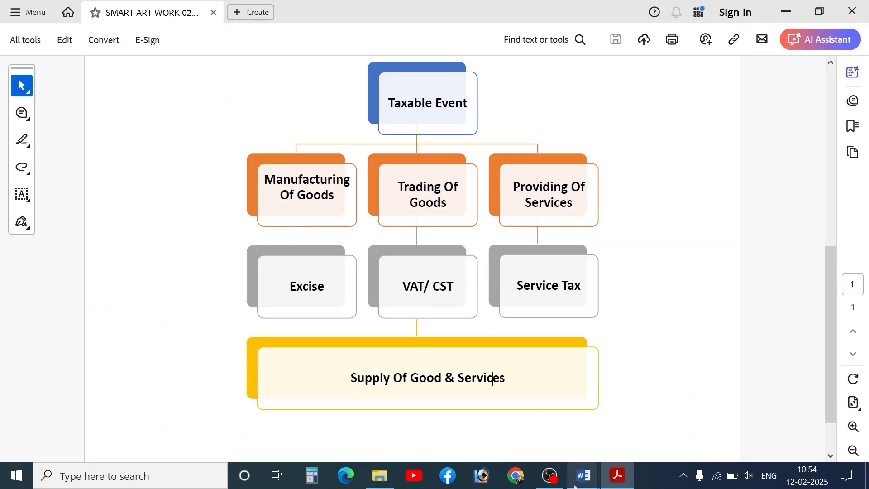
- Switch to Acrobat, close the reference PDF and return to the Word document with the chart
mouse_move(584, 475)
click(656, 417)
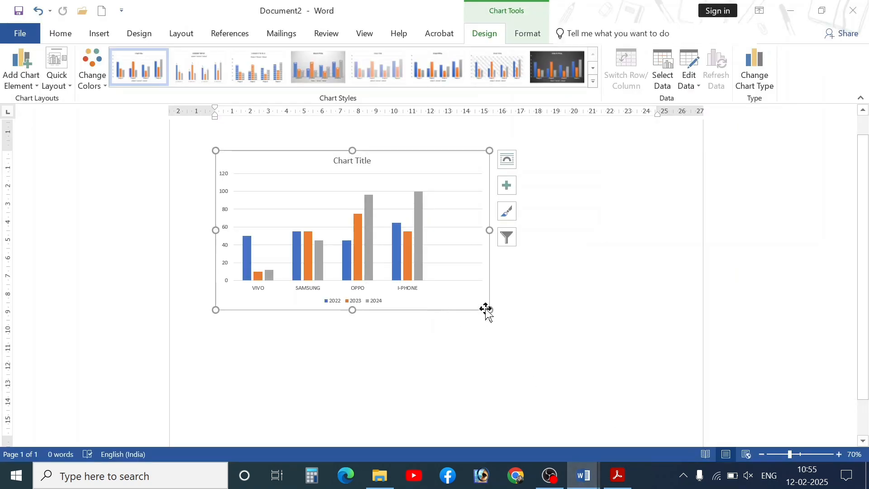
click(618, 476)
click(866, 4)
- Enlarge the column chart to about 24 cm wide so that it nearly fills the width between the margins
drag(489, 310, 650, 413)
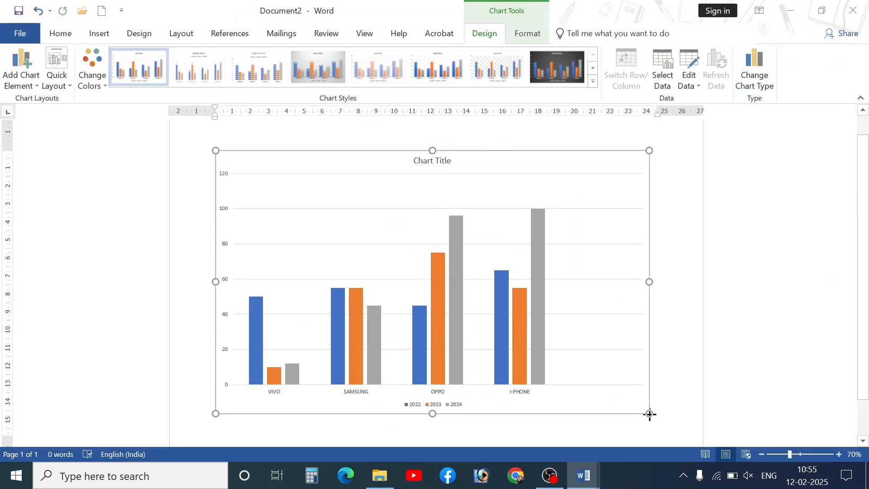
scroll(474, 344, down, 1)
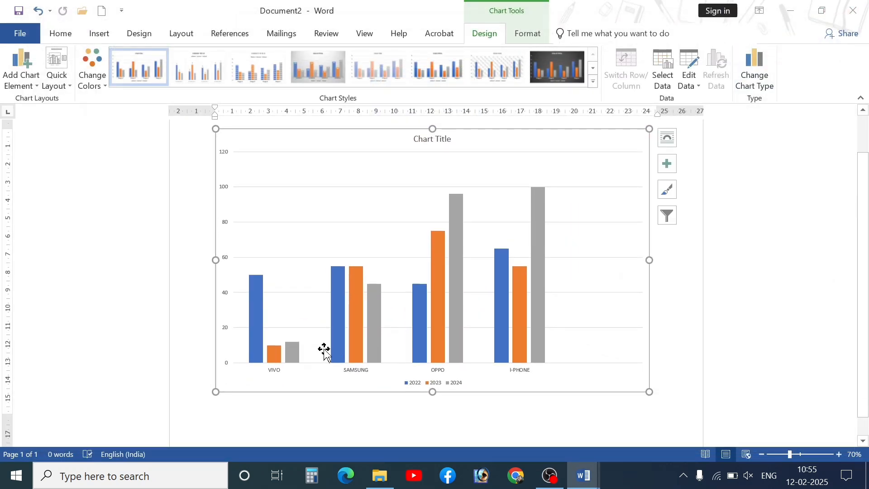
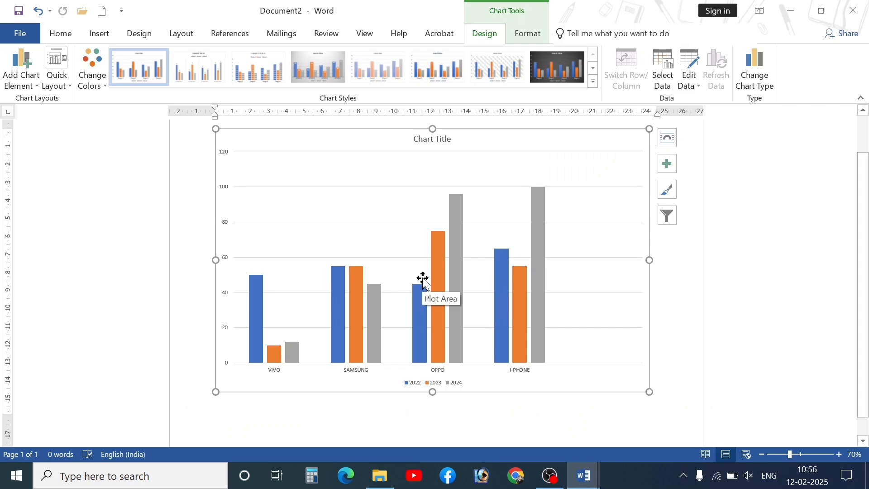
- Replace the chart's title text with YEARLY SALES, close the title formatting pane and deselect the chart
double_click(433, 139)
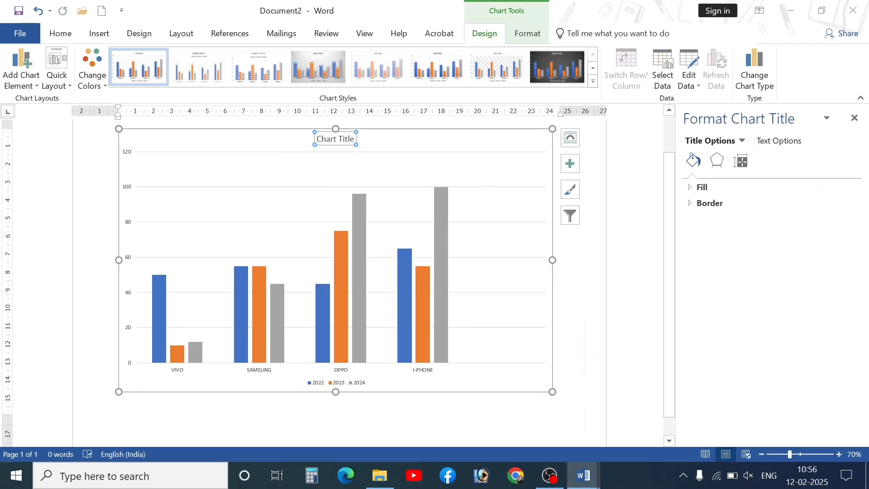
key(BackSpace)
key(BackSpace)
key(BackSpace)
key(BackSpace)
key(BackSpace)
key(BackSpace)
key(BackSpace)
key(BackSpace)
key(BackSpace)
key(BackSpace)
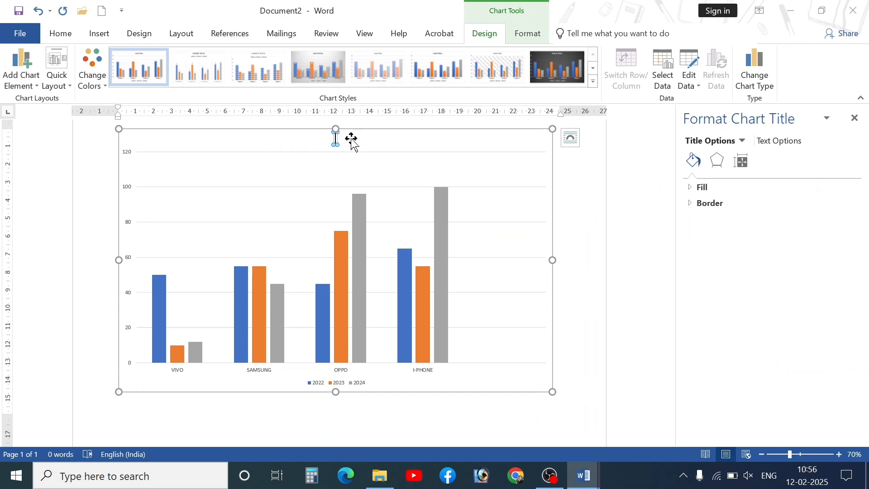
text(YEARLY SALES)
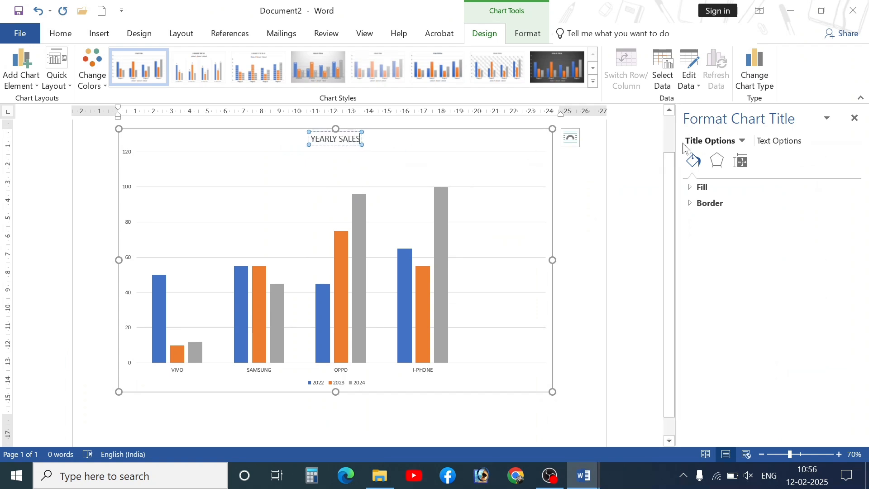
click(855, 117)
click(724, 190)
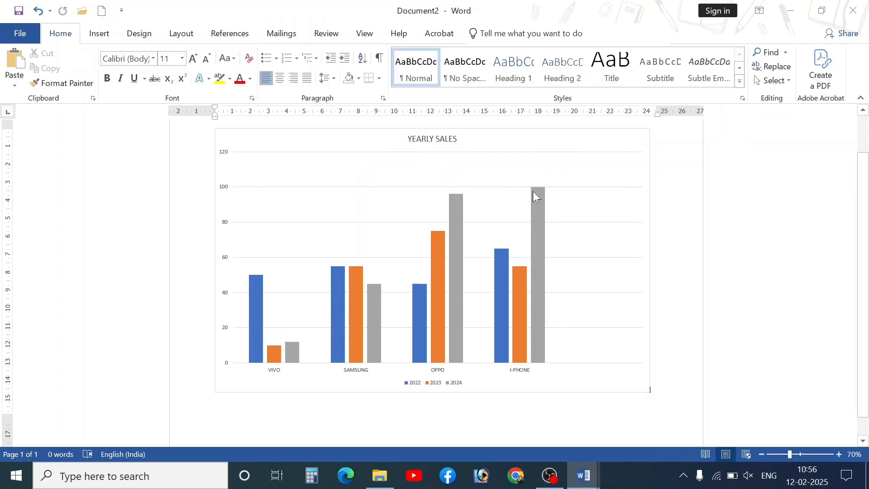
- Try the second chart style on the column chart and examine its data labels, legend and columns
scroll(304, 200, up, 1)
scroll(304, 198, up, 2)
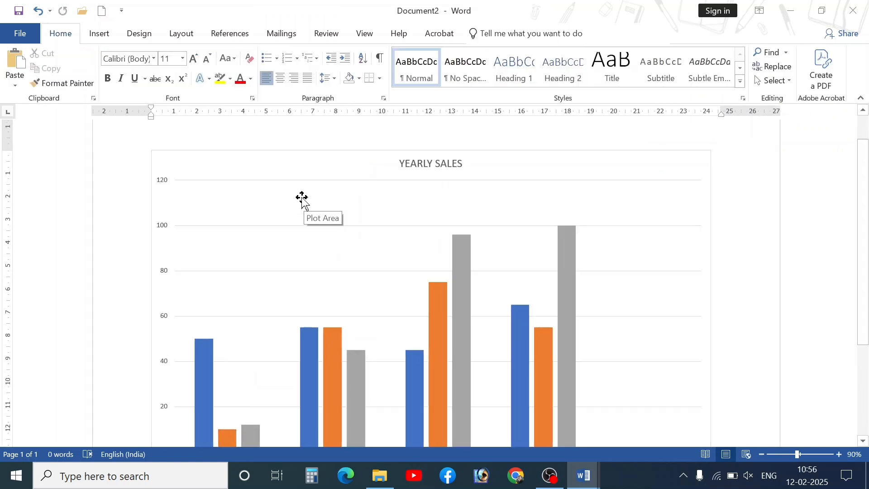
click(349, 179)
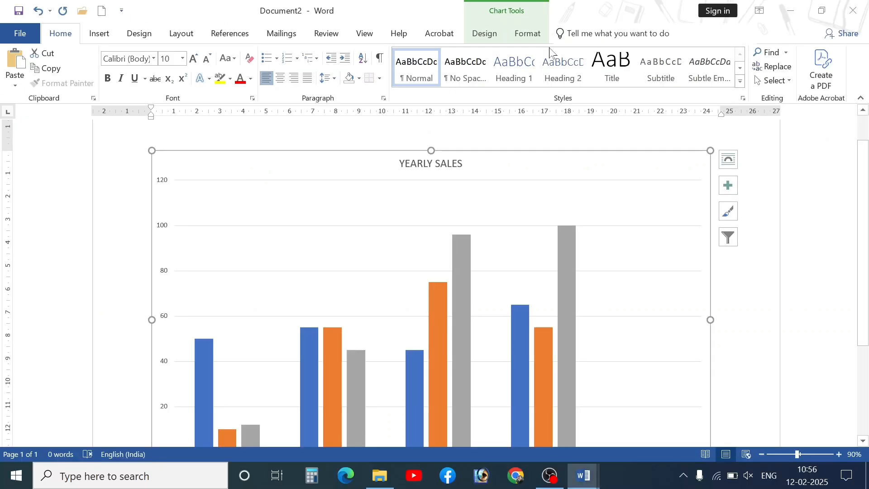
click(485, 35)
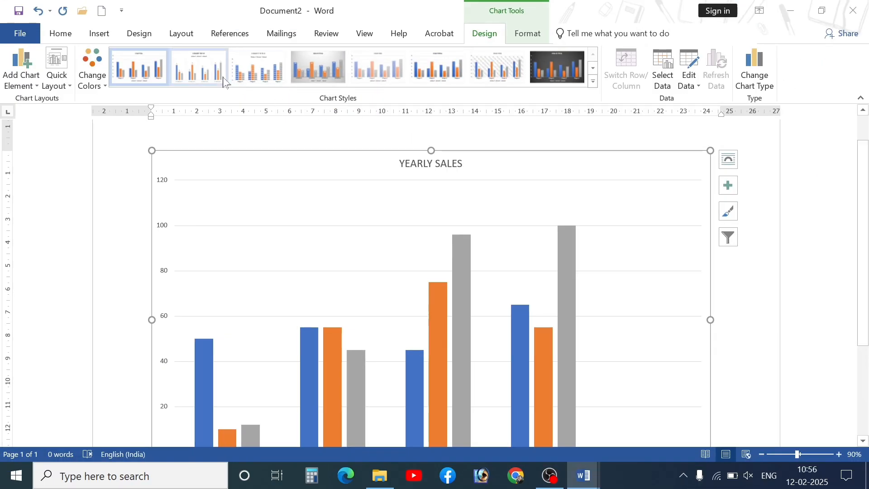
click(225, 82)
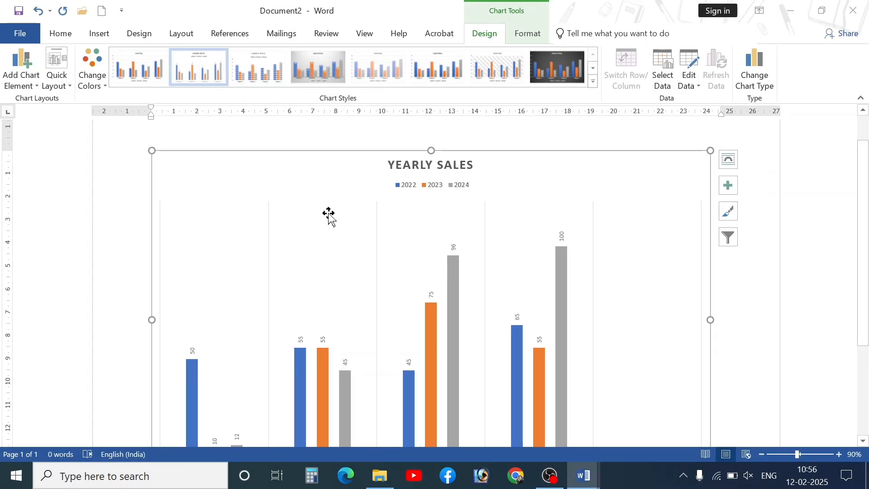
scroll(327, 222, down, 5)
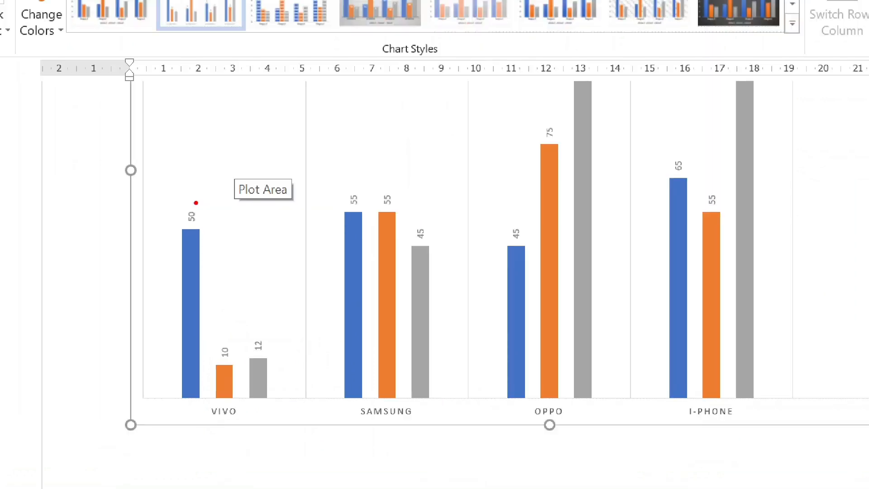
drag(163, 216, 205, 255)
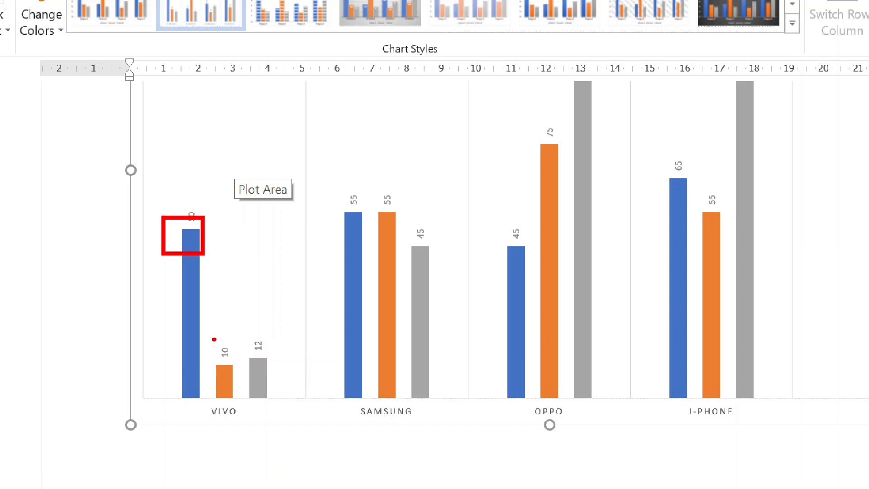
mouse_move(212, 337)
mouse_down()
mouse_move(234, 359)
mouse_move(273, 353)
mouse_up()
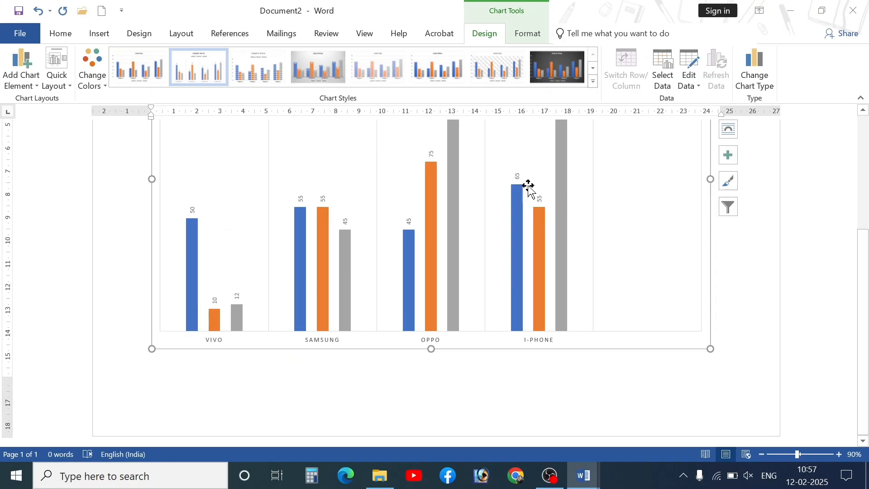
scroll(312, 163, up, 5)
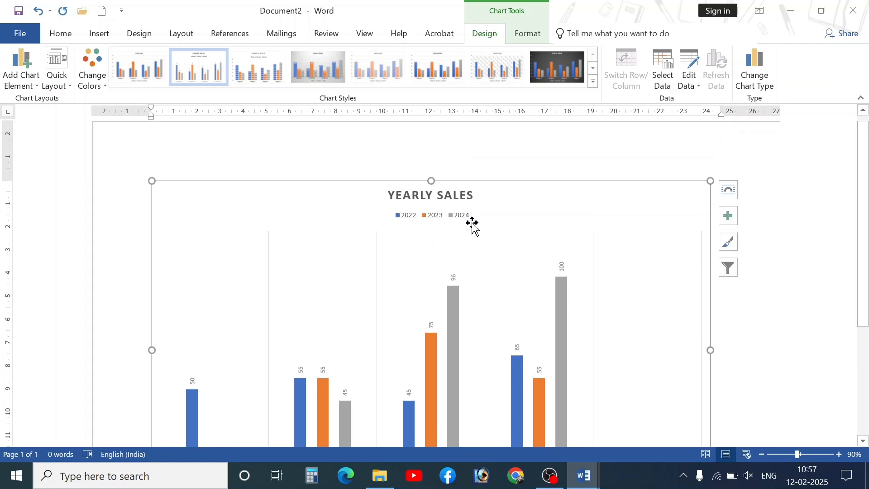
scroll(473, 225, down, 2)
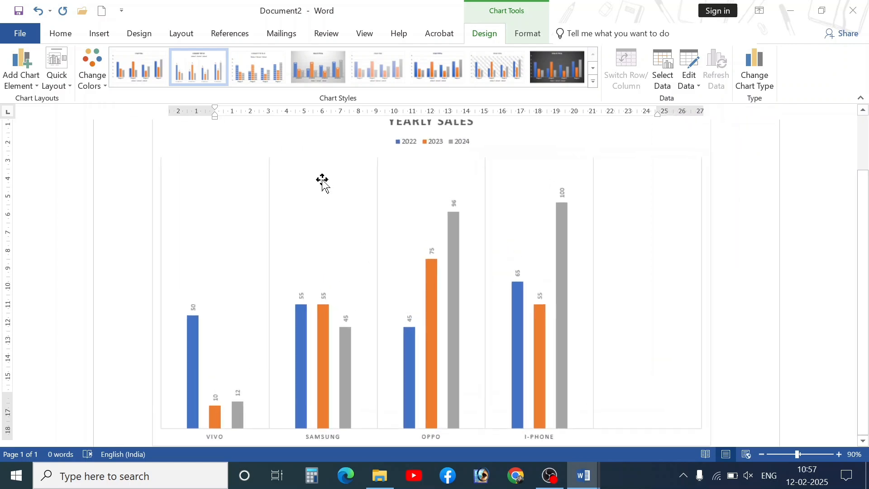
- Try the third to seventh chart styles in turn, and apply the dark-background style to the column chart
click(262, 75)
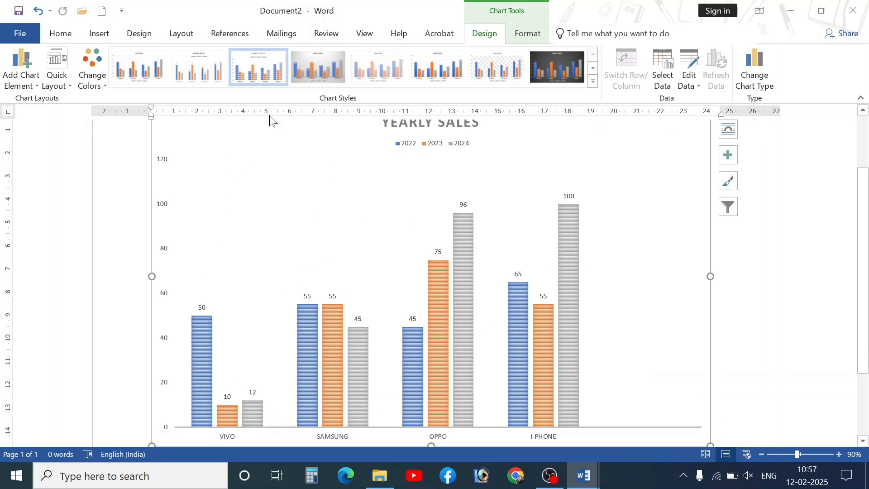
click(311, 82)
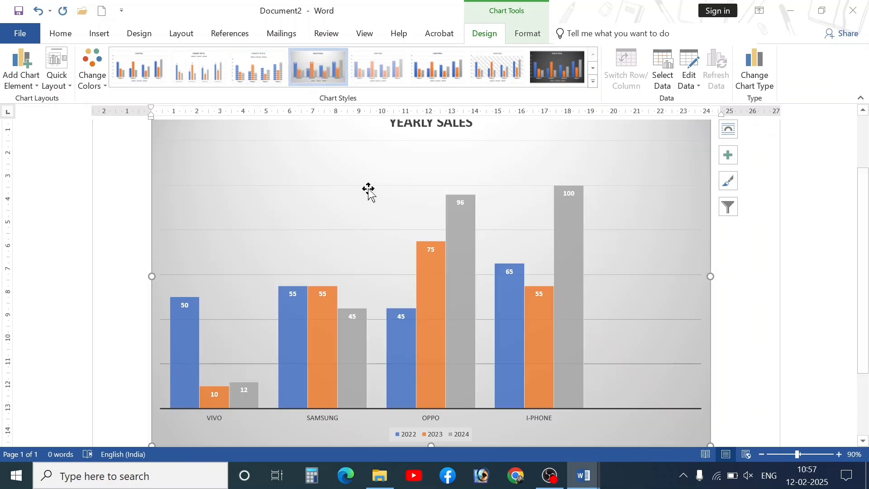
click(365, 62)
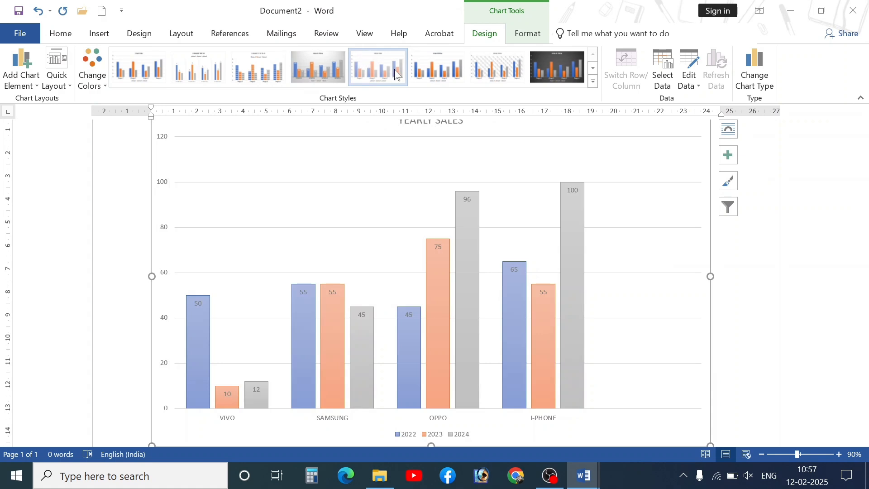
click(428, 63)
click(498, 68)
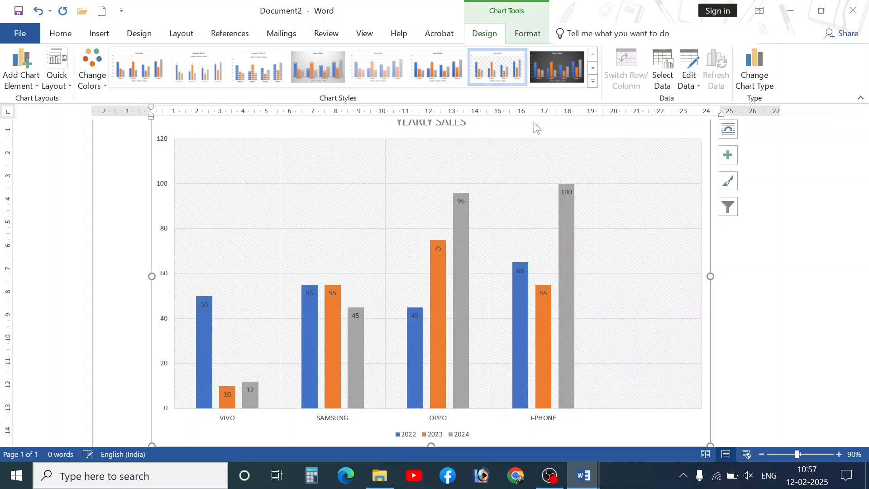
click(560, 79)
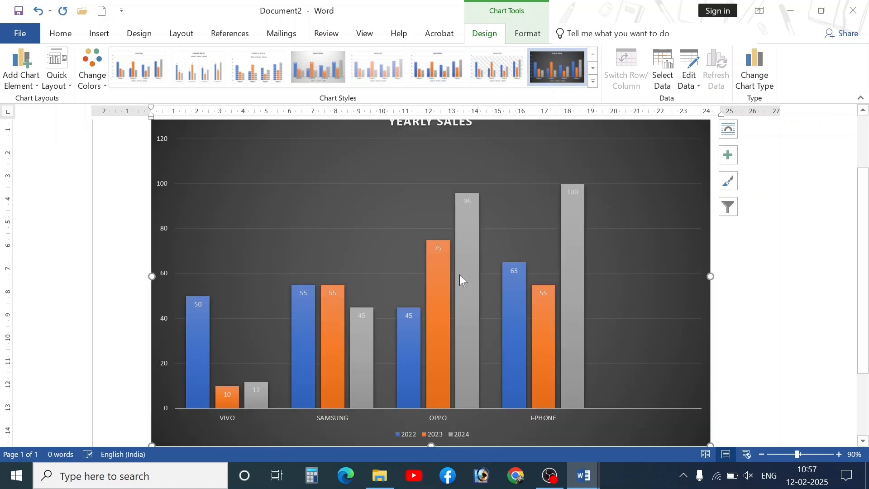
- Open the chart's data for editing, enlarge the data window and add the column heading 2025 in cell E1
mouse_move(460, 276)
click(698, 86)
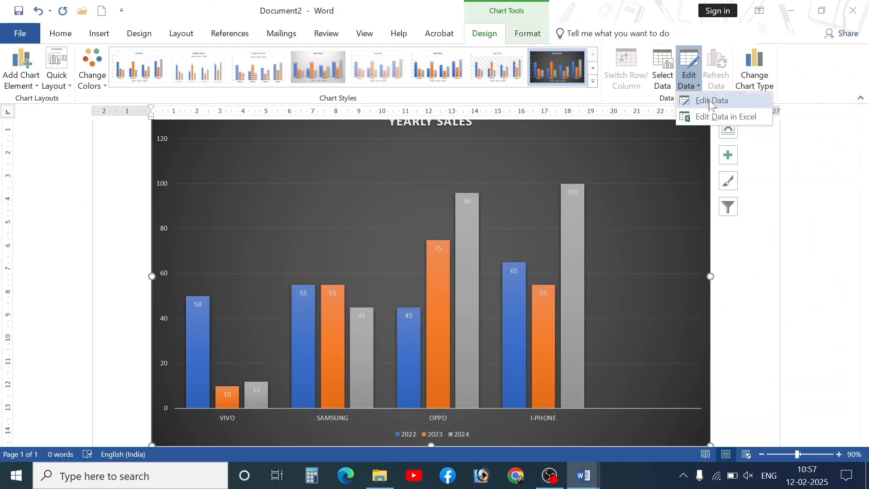
click(704, 105)
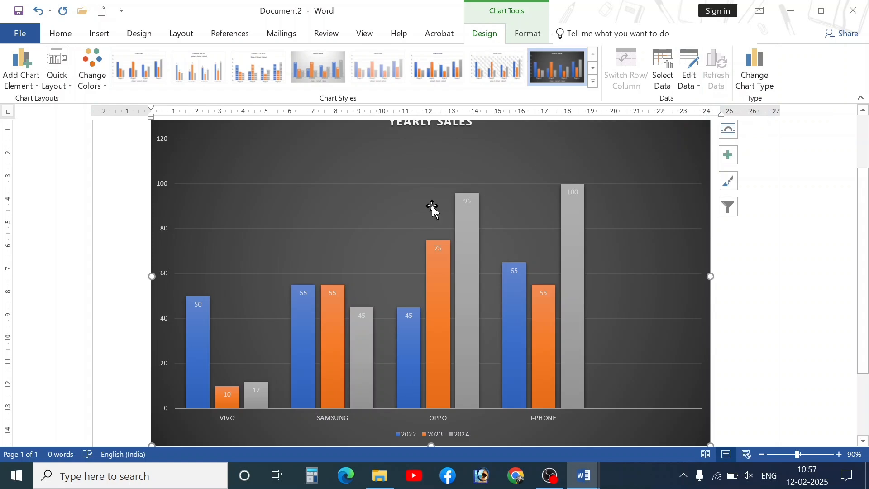
drag(384, 318, 361, 126)
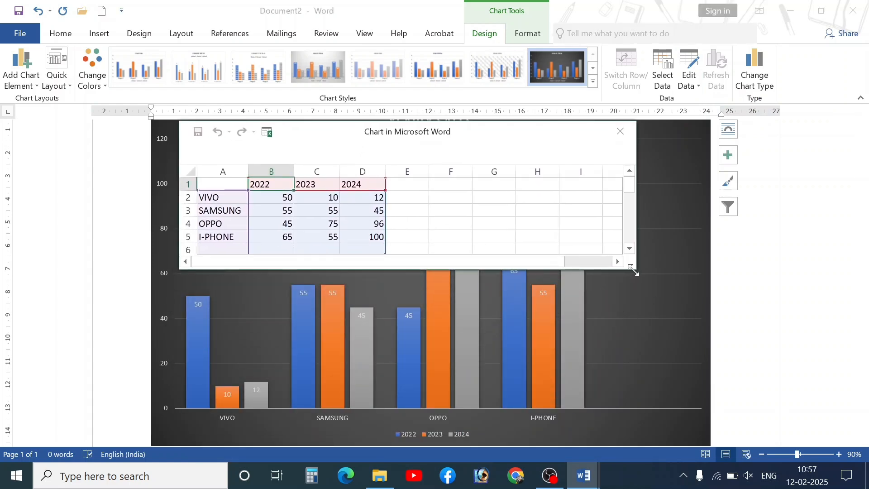
drag(633, 274, 677, 325)
click(409, 183)
text(2025)
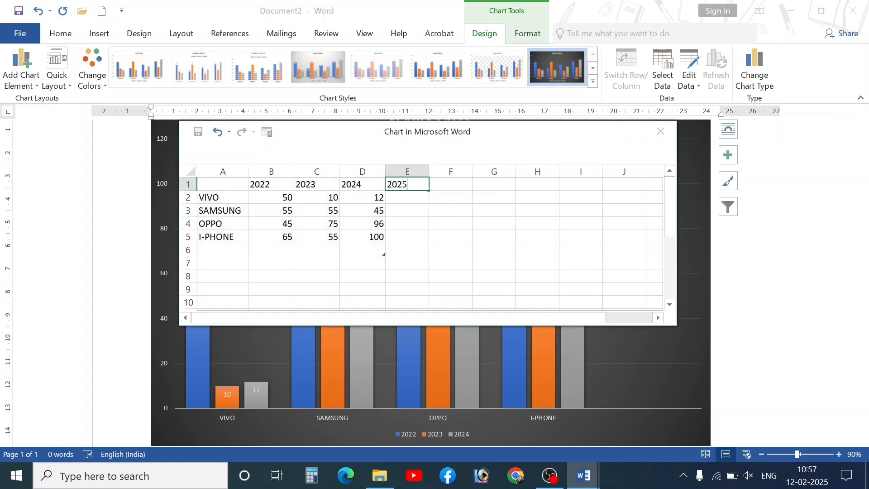
key(Return)
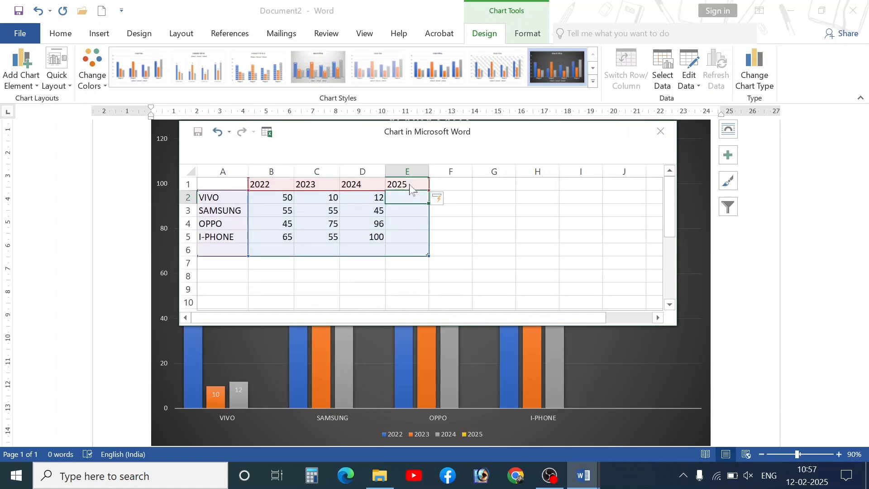
- Enter the 2025 values 45, 55, 66 and 100 for VIVO, SAMSUNG, OPPO and I-PHONE
text(45)
key(Return)
text(55)
key(Return)
text(6)
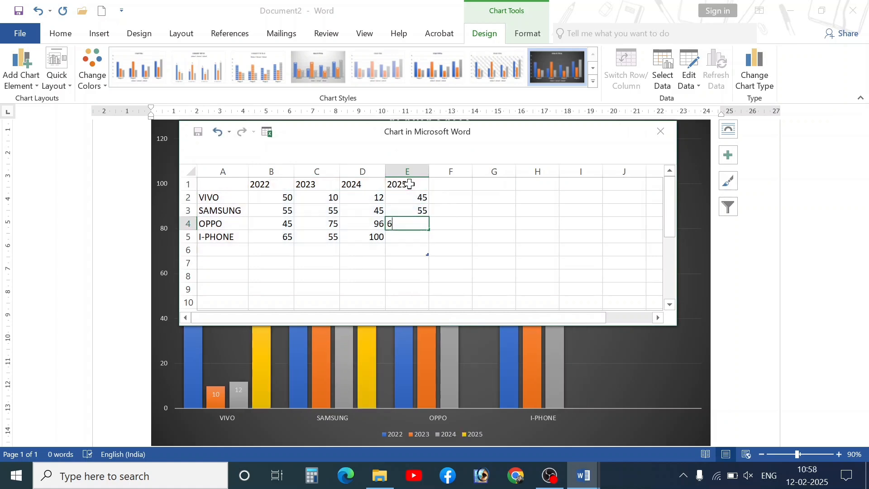
text(6)
key(Return)
text(100)
key(Return)
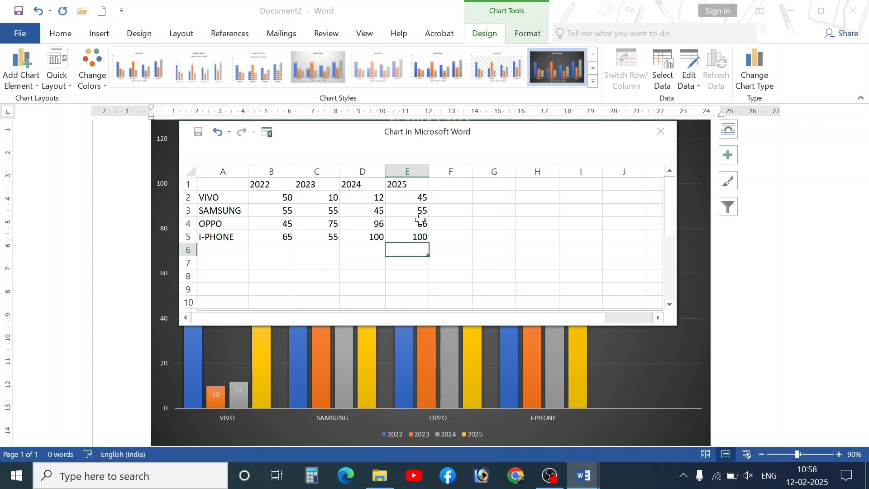
- Add a 2026 column in F with the values 100, 150, 200 and 250 for VIVO, SAMSUNG, OPPO and I-PHONE
click(442, 186)
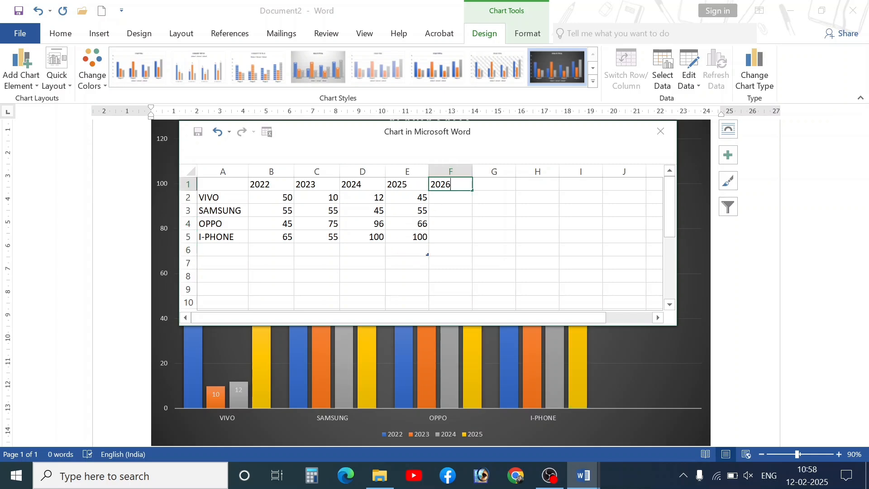
text(2026)
key(Return)
text(100)
key(Return)
text(150)
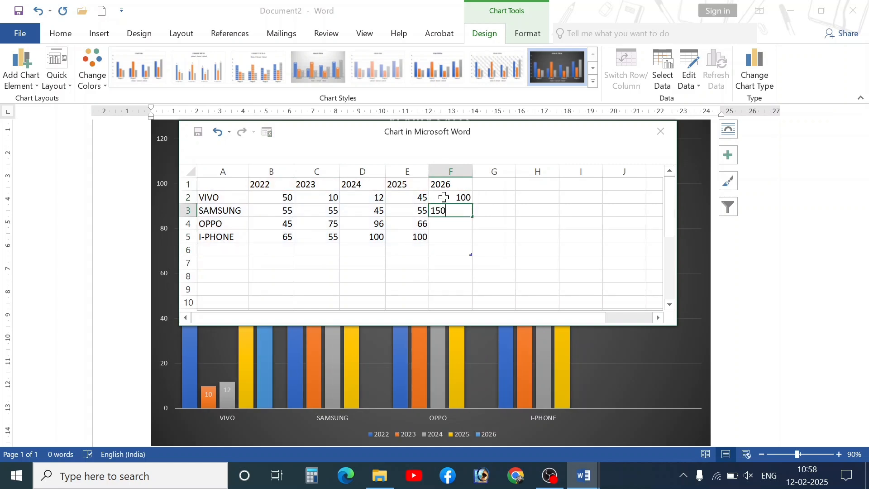
key(Return)
text(200)
key(Return)
text(250)
key(Return)
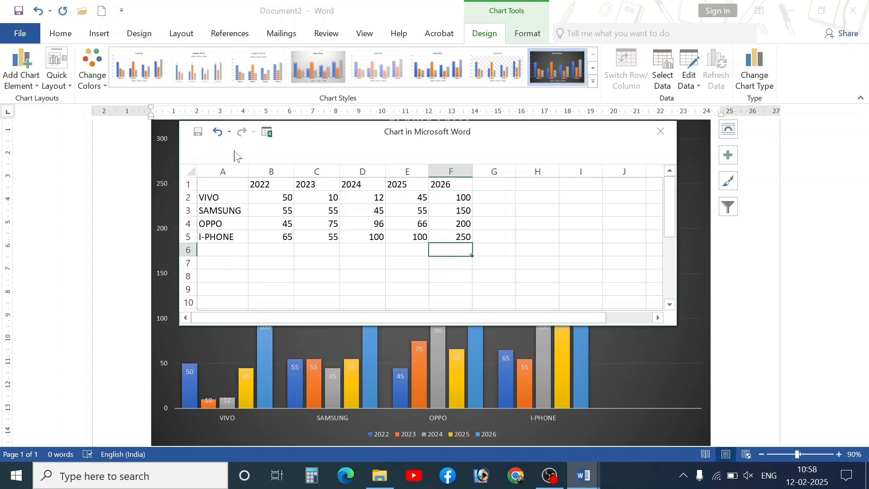
- Add an IQO row in row 6 with the values 100, 125, 325, 122 and 154 for 2022 to 2026
click(240, 249)
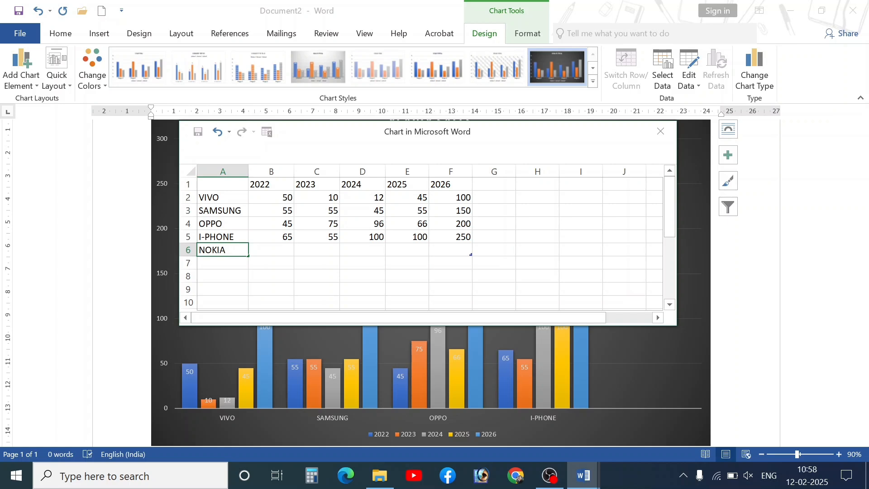
text(IQO)
key(Tab)
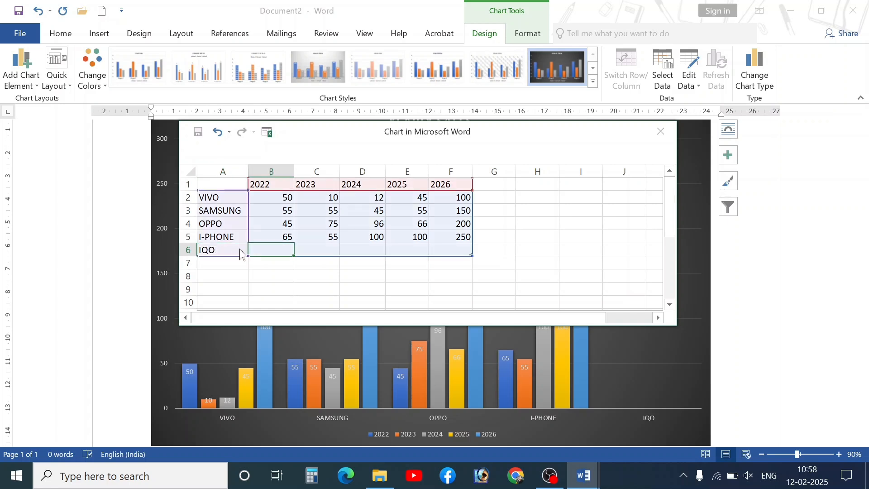
text(100)
key(Tab)
text(125)
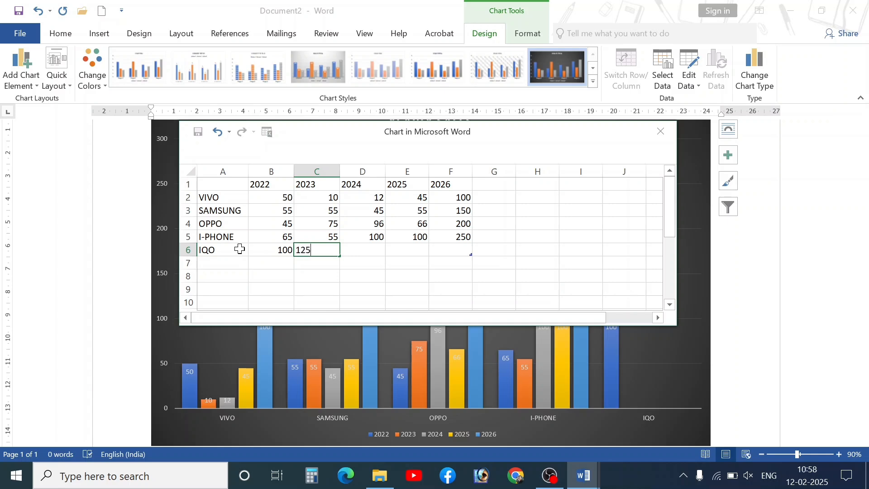
key(Tab)
text(325)
key(Tab)
text(122)
key(Tab)
text(1)
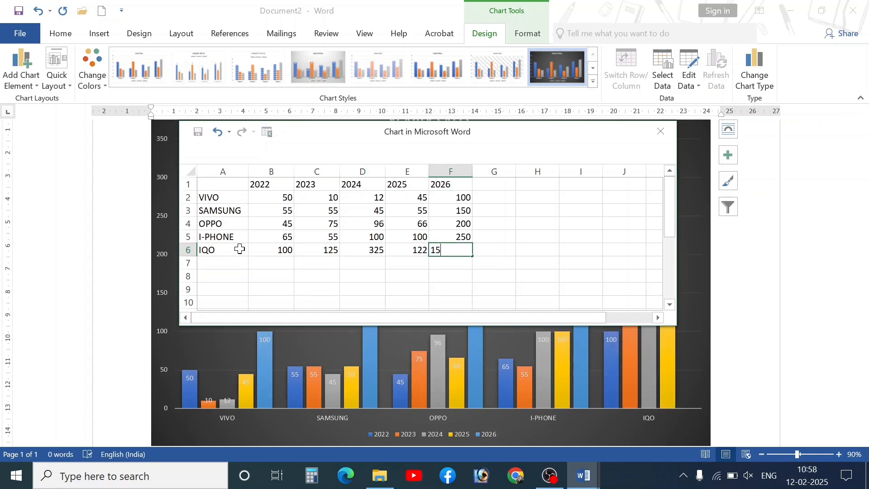
text(54)
key(Return)
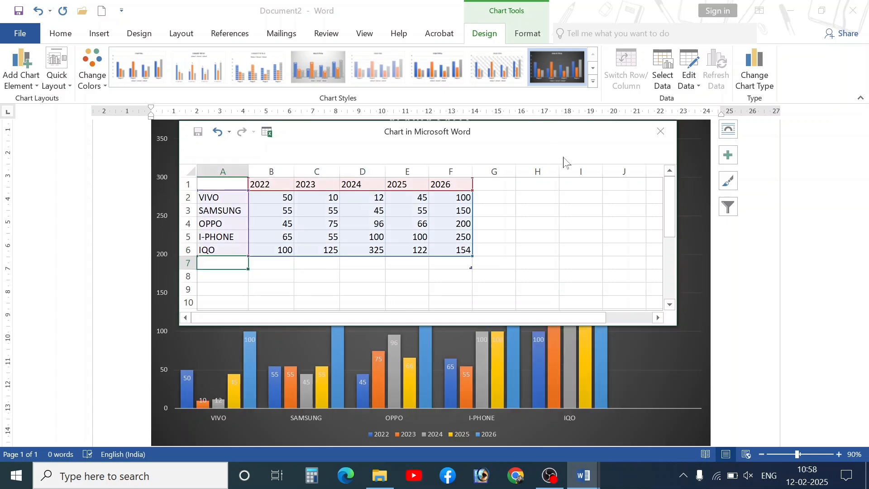
- Close the chart's data window and look over the column chart with its added years and brand
click(661, 131)
scroll(557, 308, down, 3)
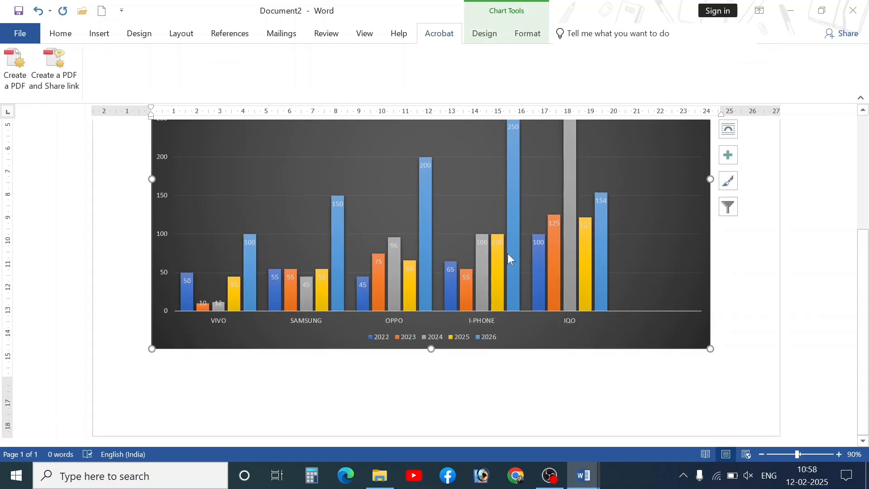
scroll(533, 266, up, 4)
scroll(538, 266, down, 3)
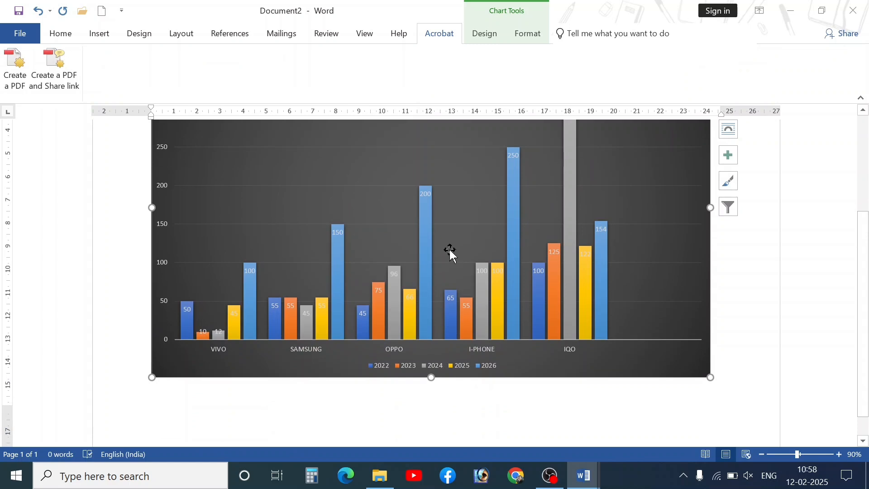
- Change the clustered column chart of yearly sales to a standard Pie chart
scroll(417, 142, up, 1)
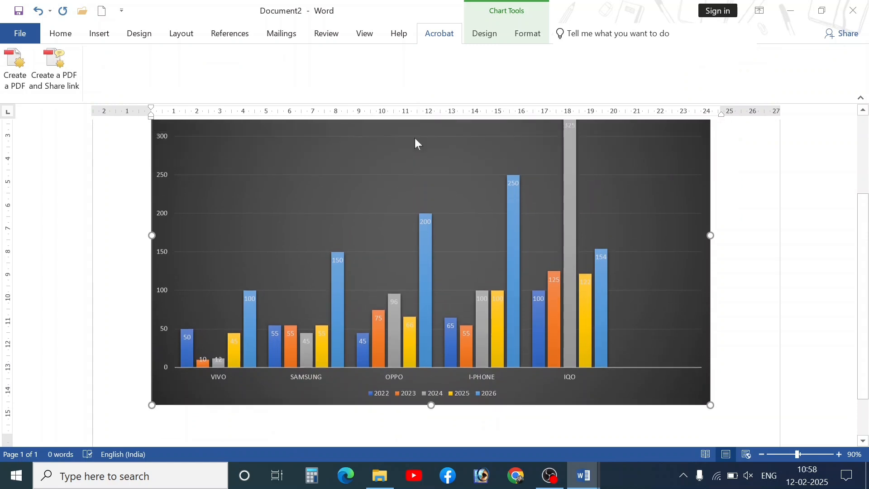
click(488, 35)
mouse_move(571, 159)
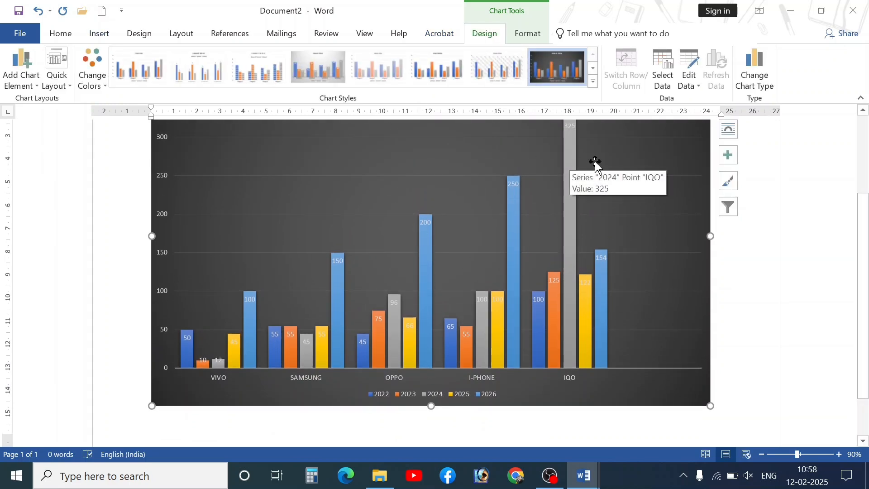
click(770, 81)
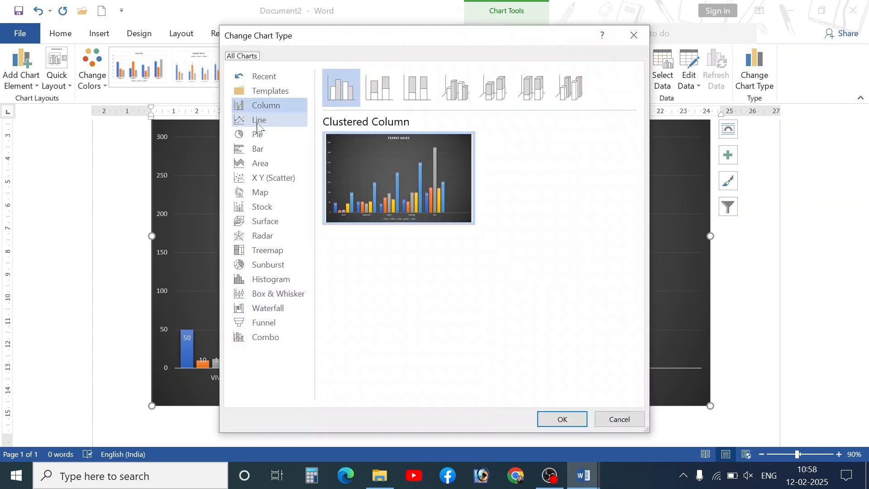
click(258, 139)
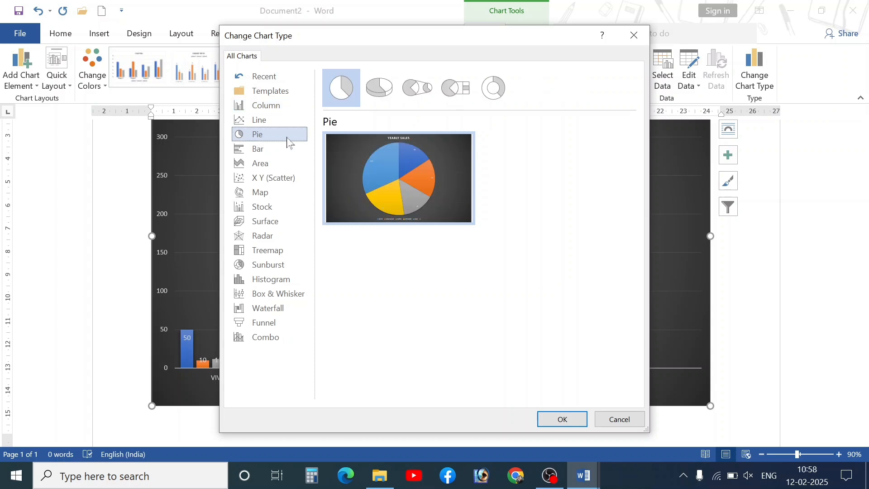
click(376, 89)
click(342, 91)
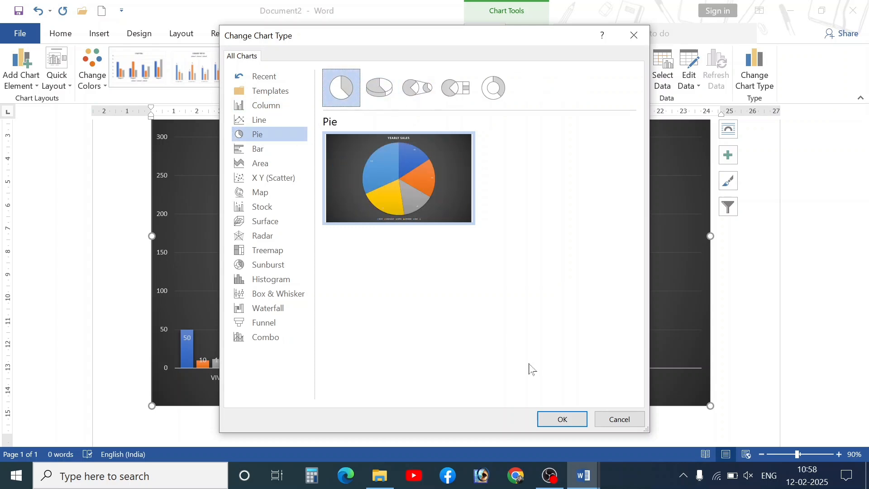
click(561, 418)
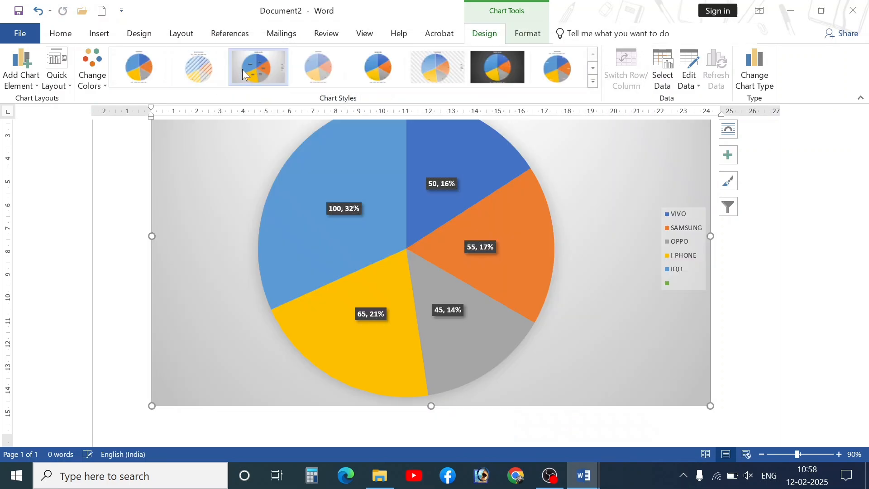
- Try the third, first, sixth and eighth chart styles on the pie chart
click(258, 67)
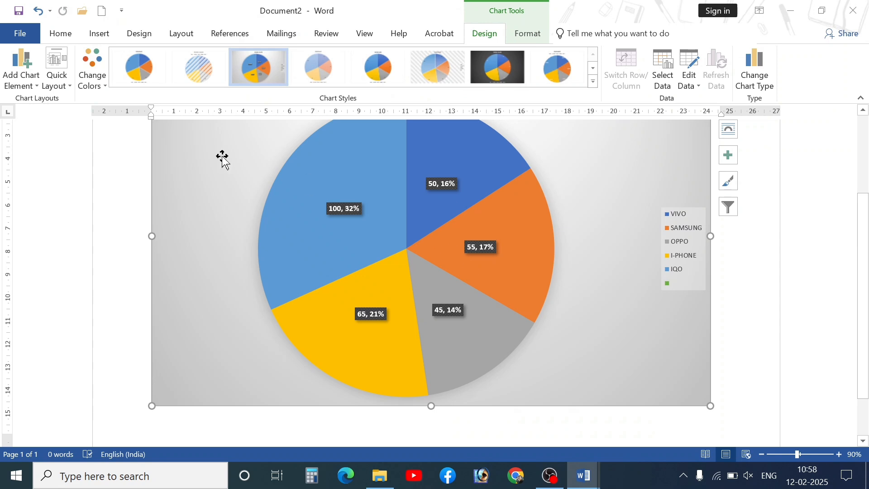
click(149, 81)
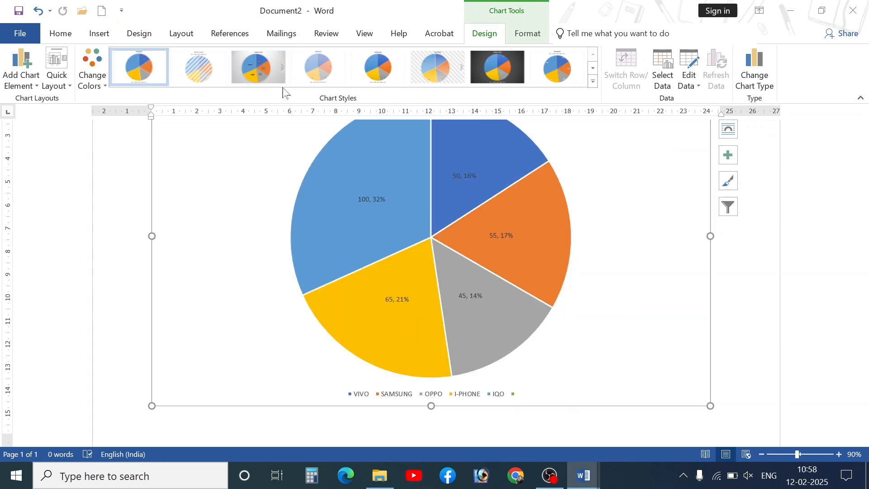
click(438, 68)
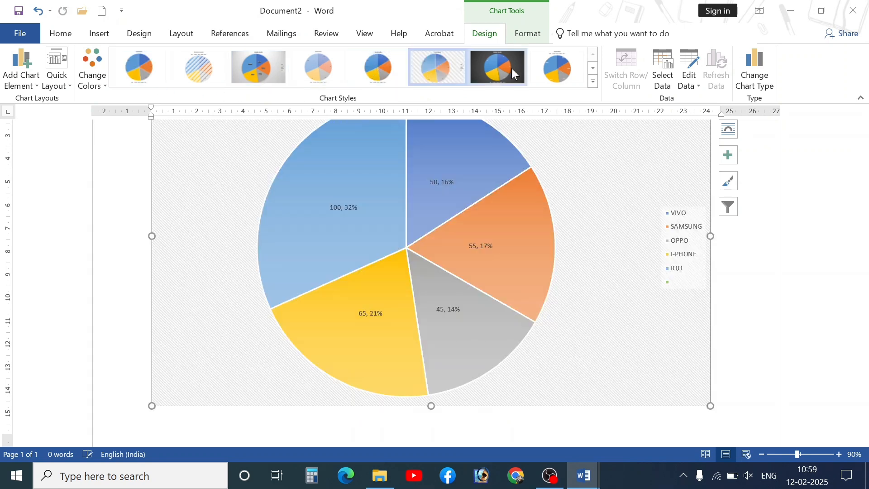
click(557, 68)
- Change the pie chart to a Line chart and switch its subtype to Stacked Line with Markers
click(754, 72)
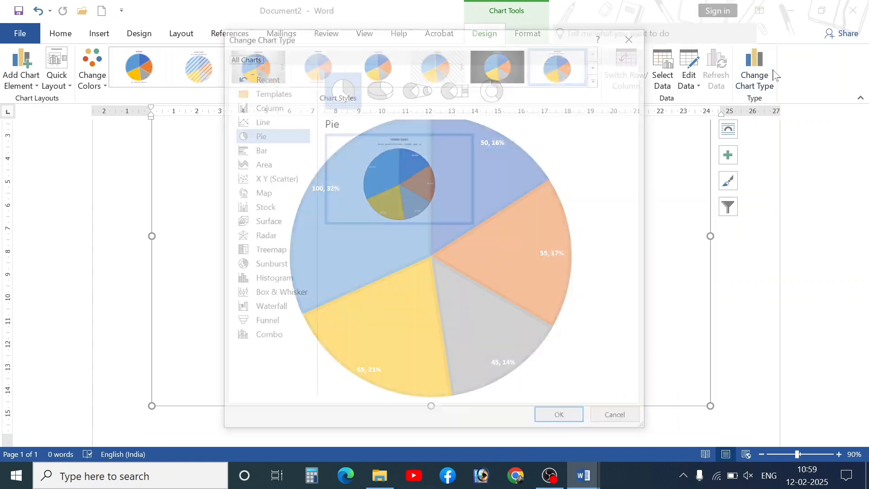
click(249, 120)
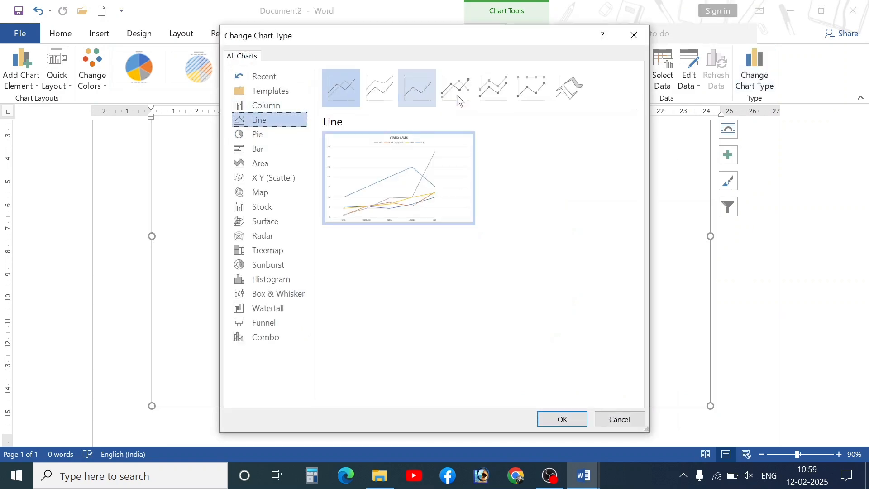
click(563, 419)
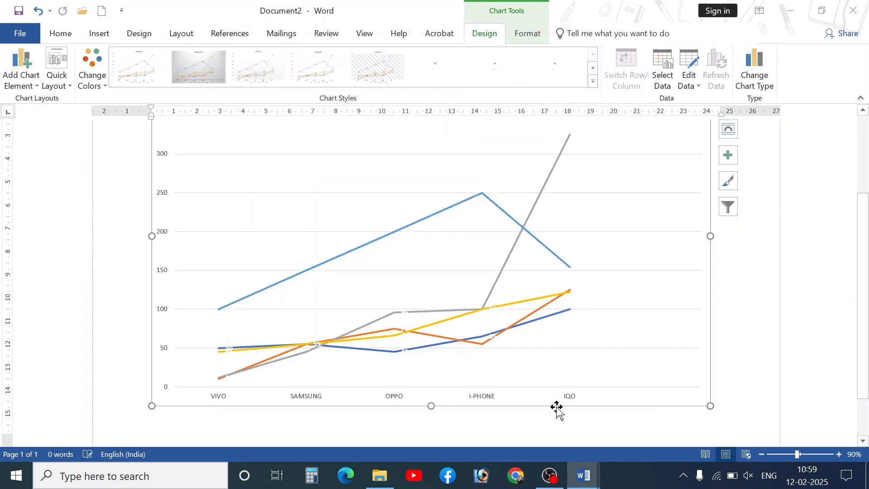
click(755, 77)
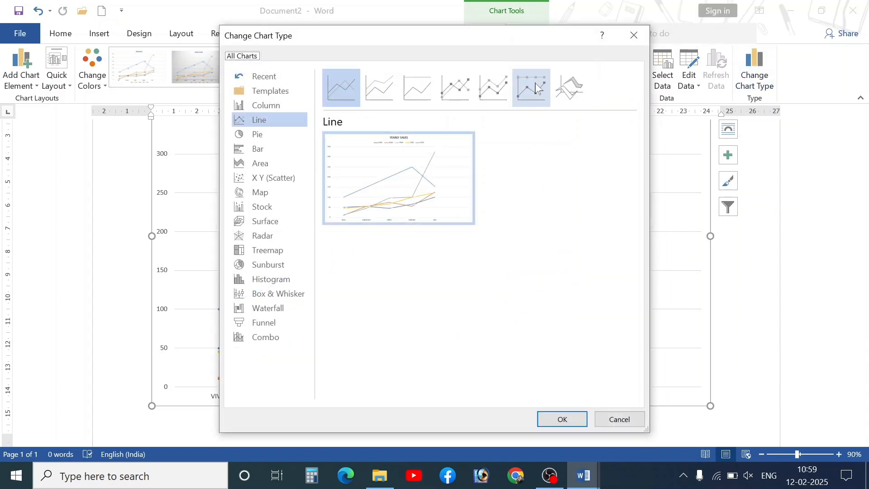
click(505, 97)
click(566, 419)
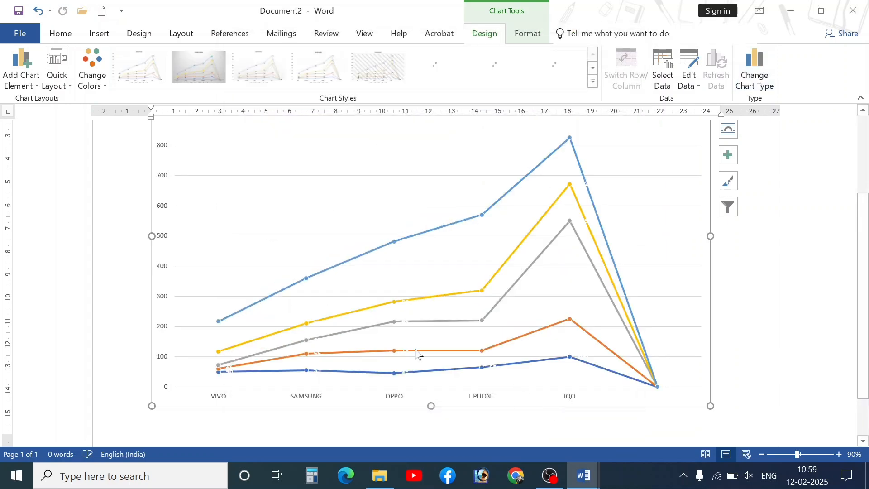
click(92, 72)
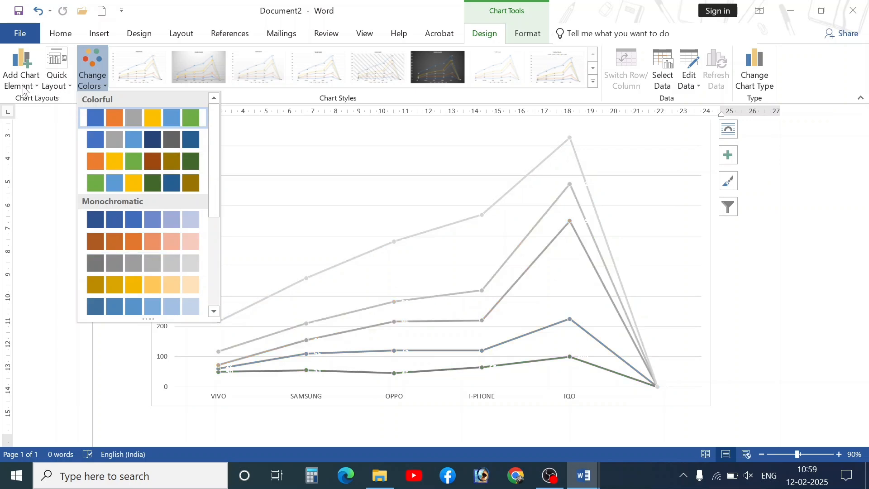
click(823, 10)
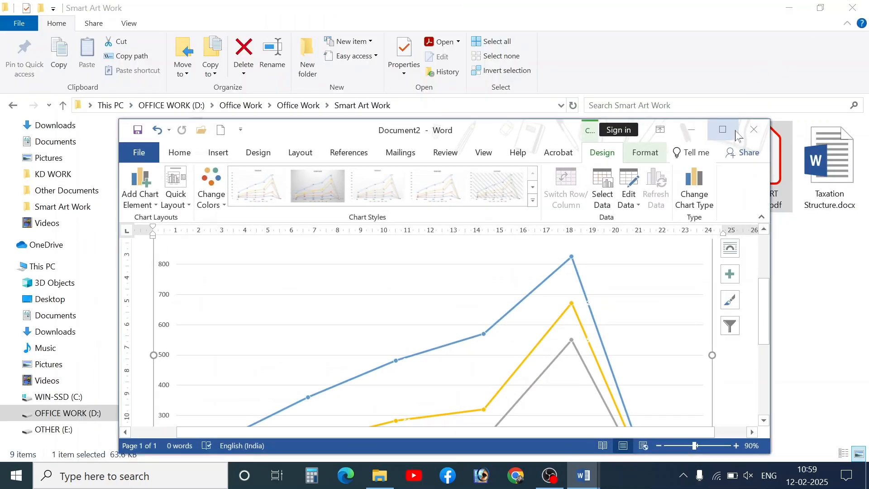
click(723, 130)
- Change the line chart to Stacked Column and apply the second chart style
click(755, 72)
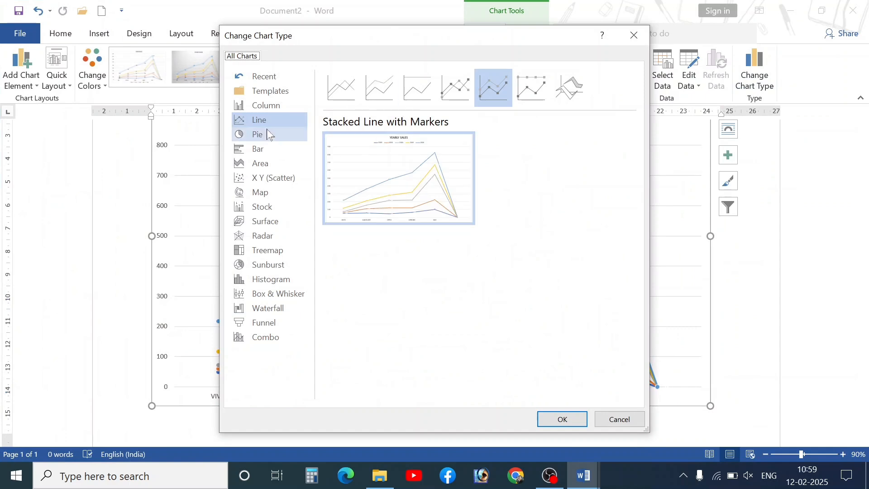
click(261, 107)
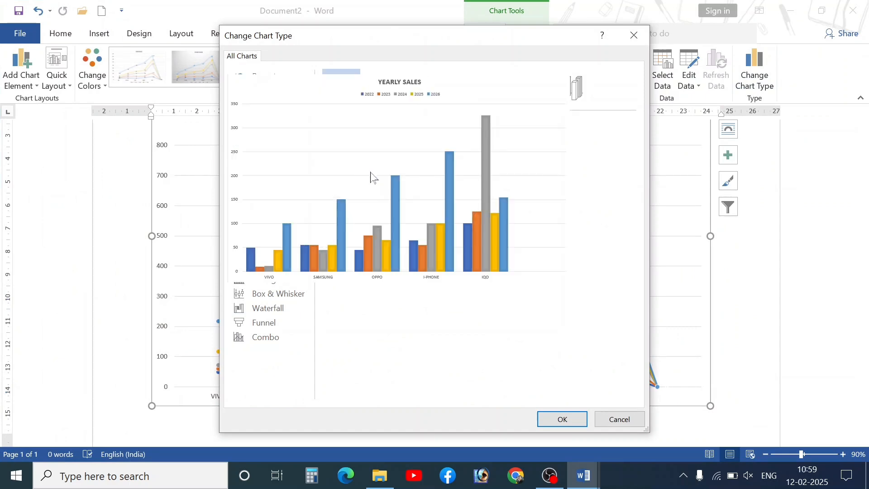
click(379, 86)
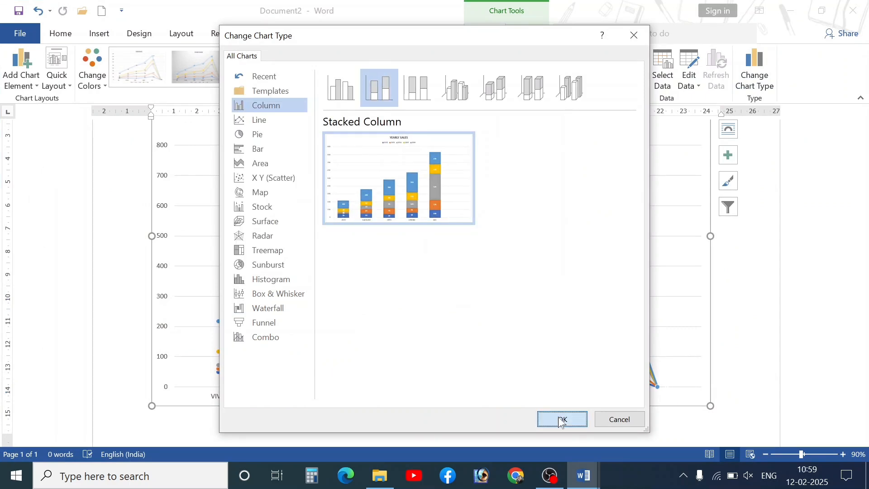
click(561, 418)
click(198, 68)
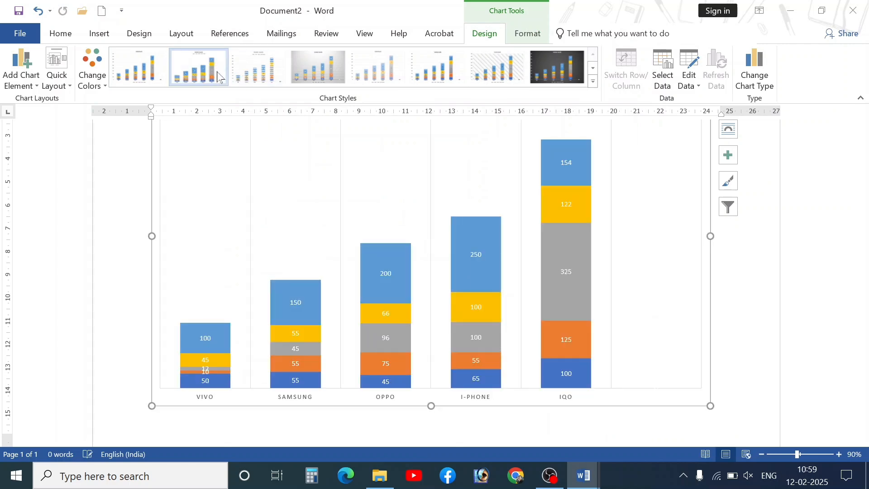
scroll(383, 195, up, 3)
scroll(377, 220, down, 2)
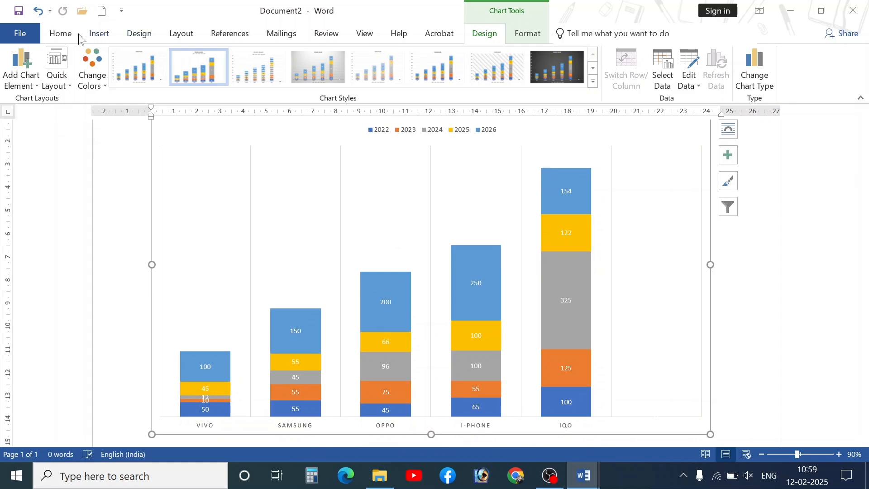
- Create a new blank document and bring up its insert commands
click(98, 36)
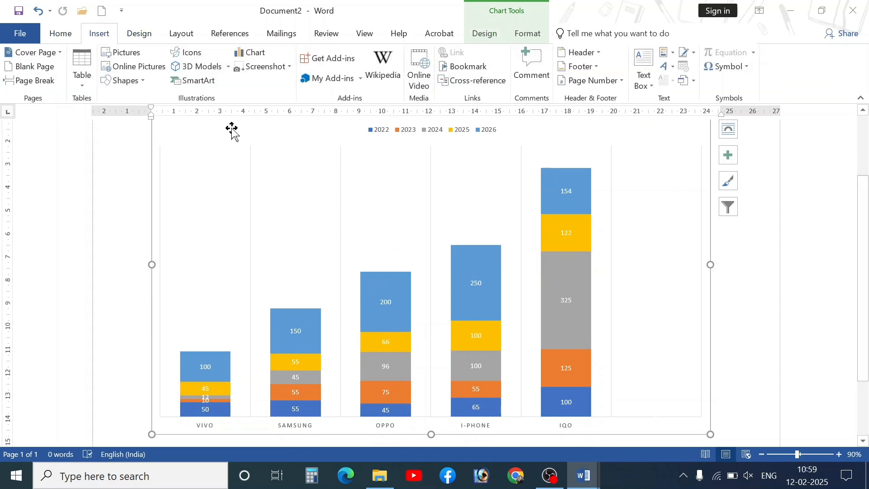
key(ctrl+n)
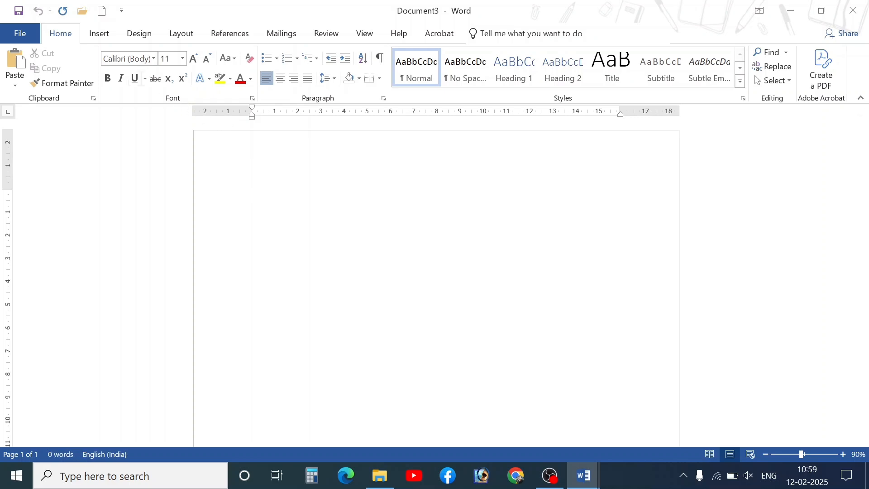
click(99, 34)
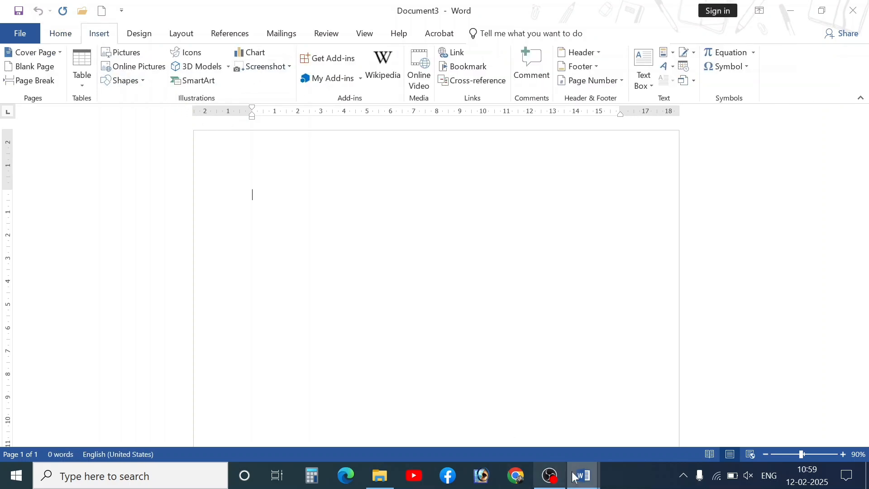
- Close the flowchart document Document1 and the chart document Document2 without saving, keeping the blank Document3 open
mouse_move(582, 474)
click(500, 374)
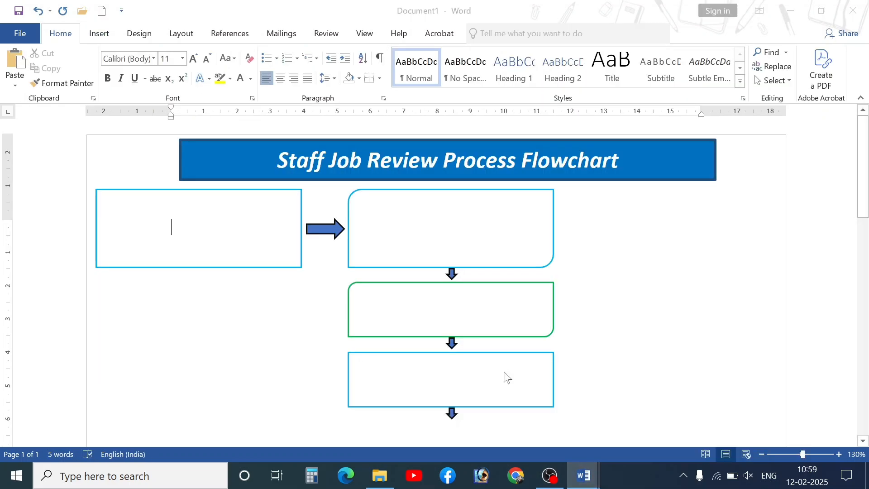
click(434, 265)
mouse_move(588, 480)
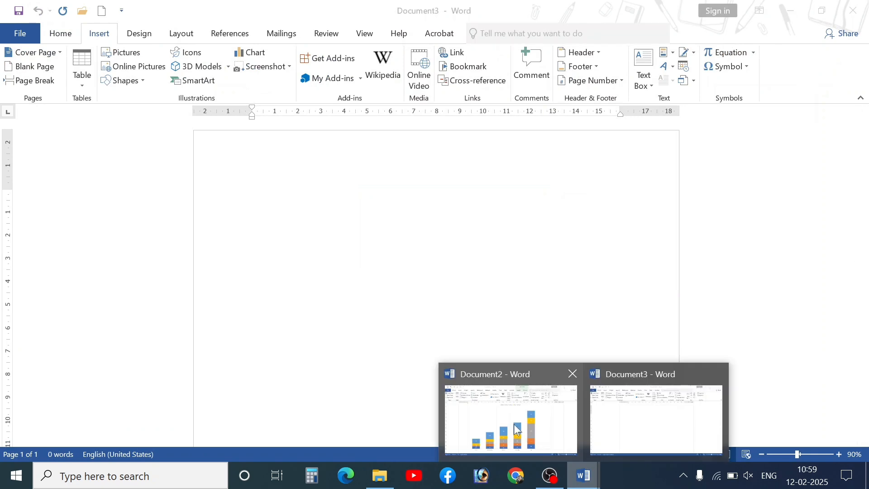
click(572, 371)
click(458, 265)
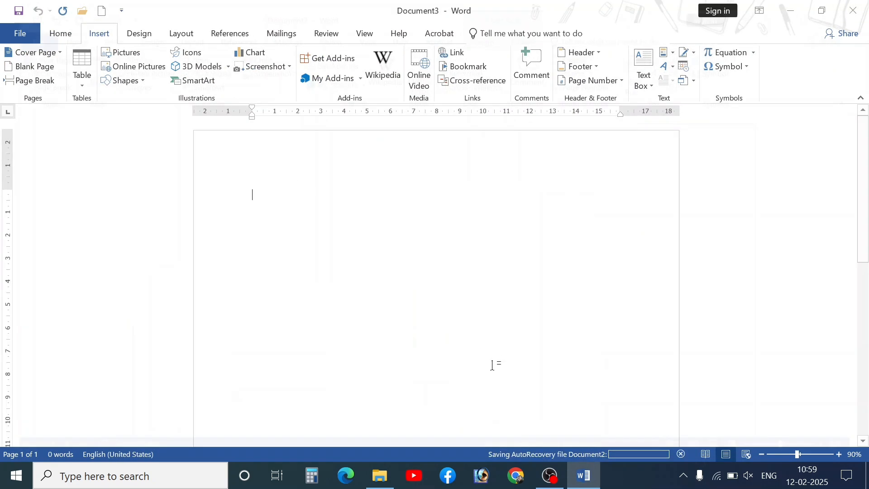
- Open Chrome and load the STEP UP GURU 2.0 YouTube channel as a window to capture
click(515, 482)
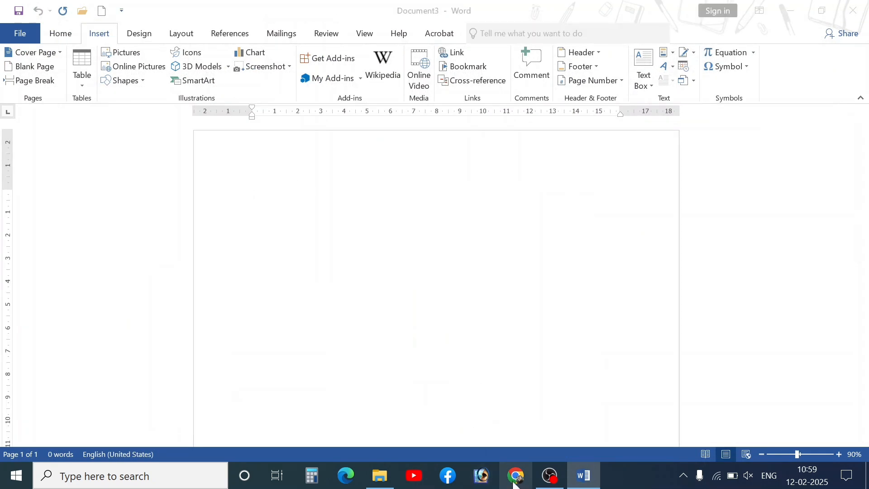
click(17, 476)
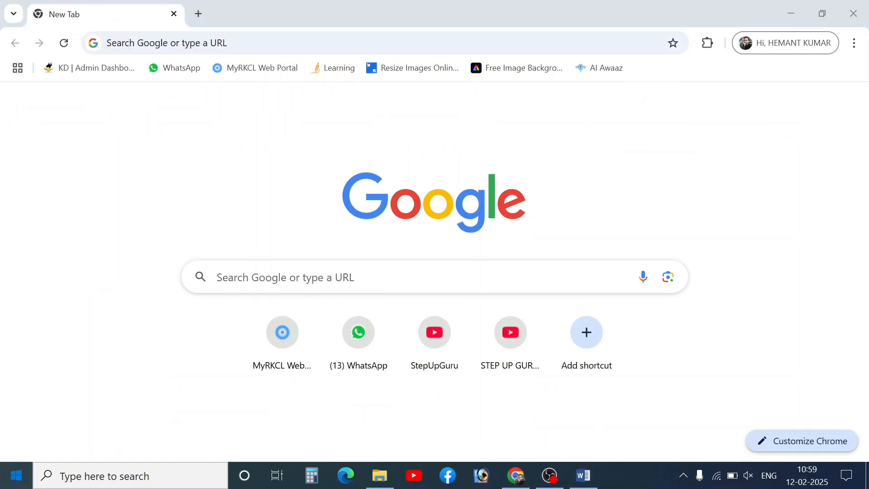
click(587, 409)
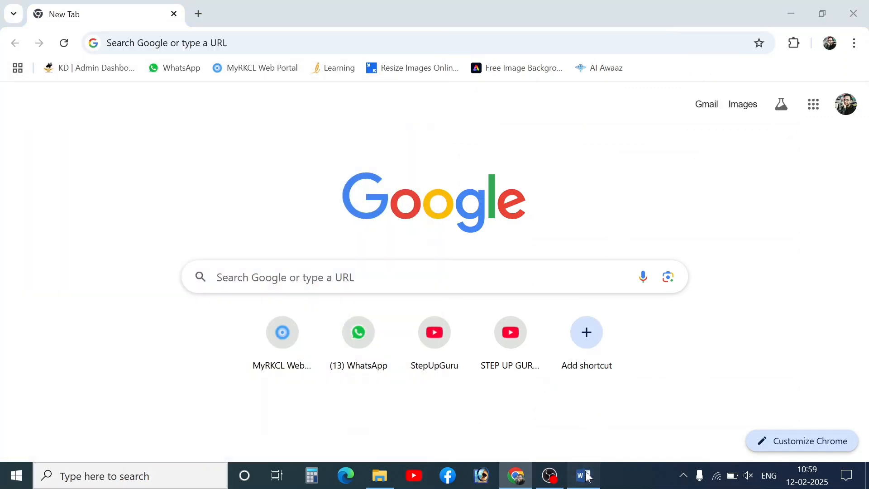
click(585, 477)
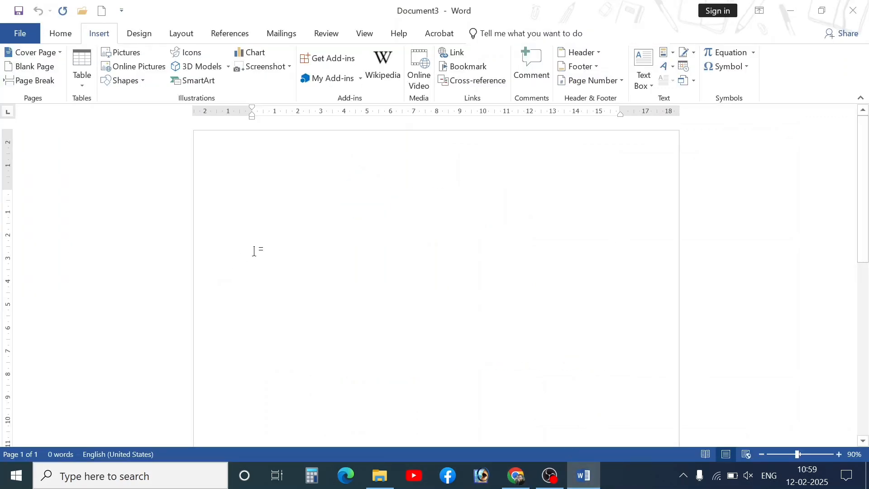
click(518, 473)
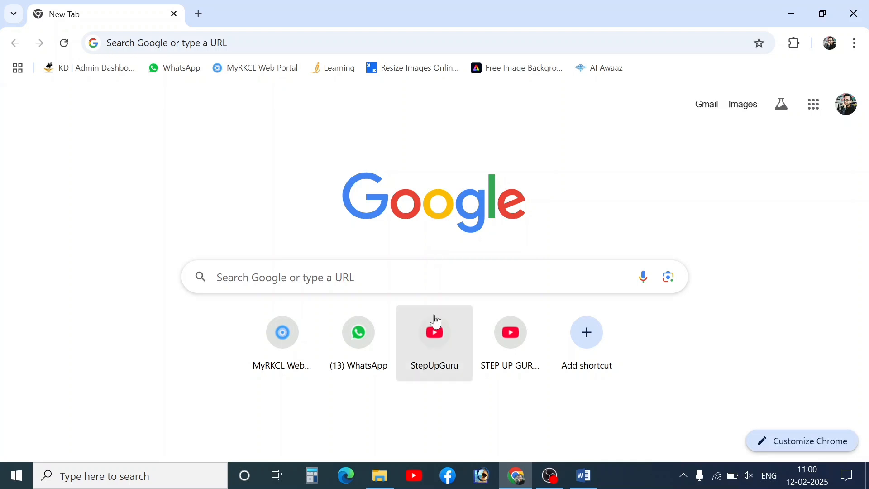
click(504, 340)
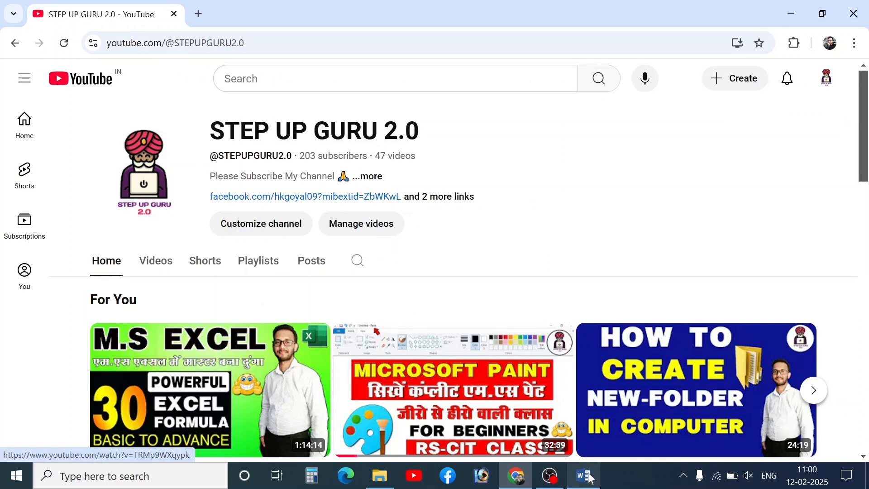
- Insert a screen clipping of the STEP UP GURU 2.0 channel header into the blank Word document, about 5.84 × 15.59 cm, and delete it
key(alt+Tab)
scroll(356, 225, up, 2)
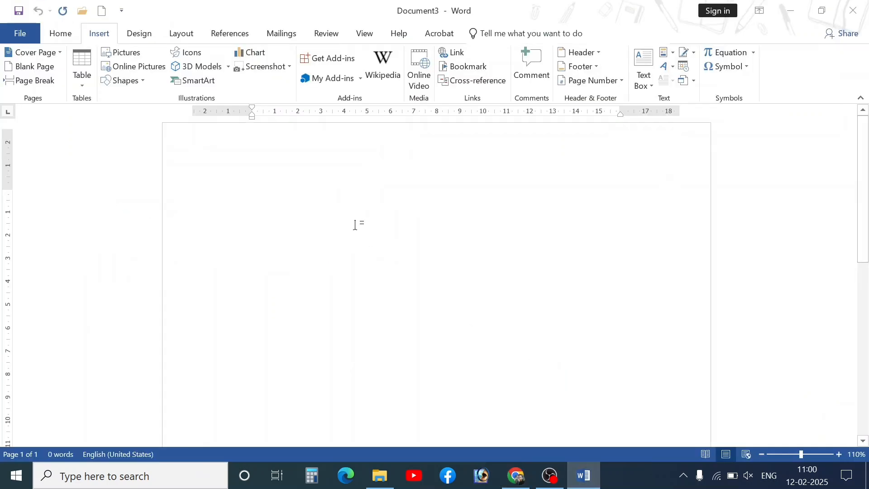
click(280, 67)
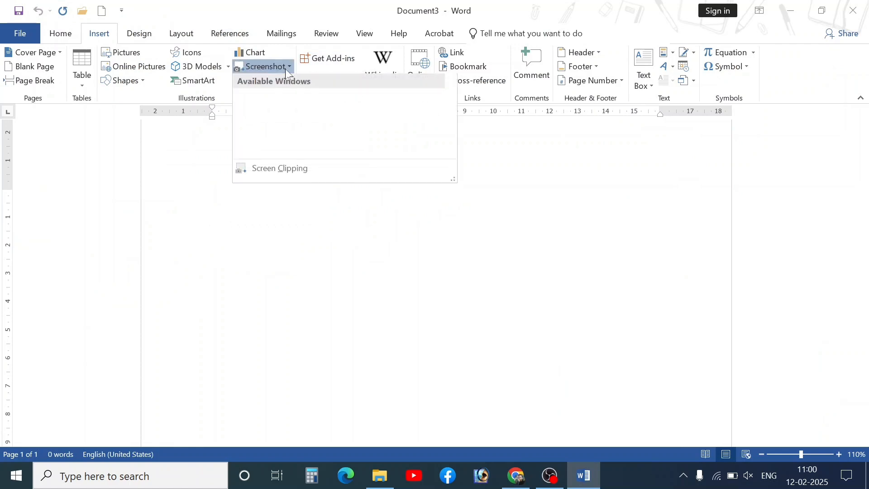
click(267, 171)
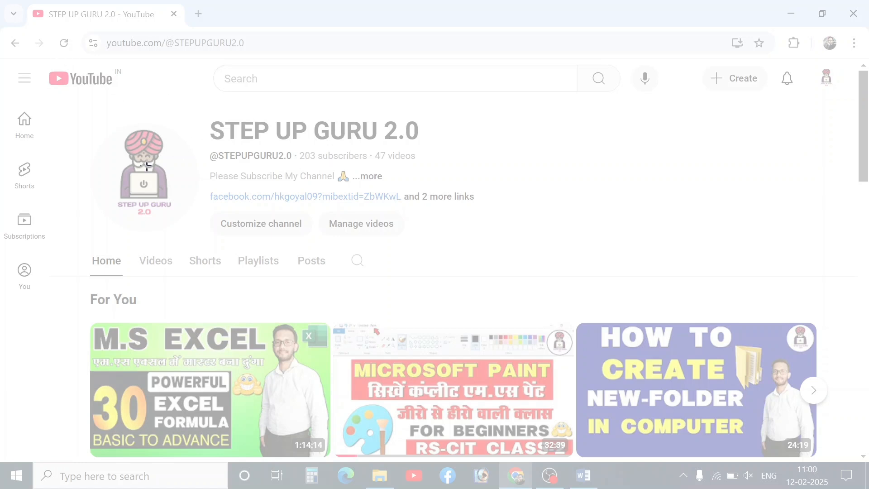
drag(90, 96, 490, 245)
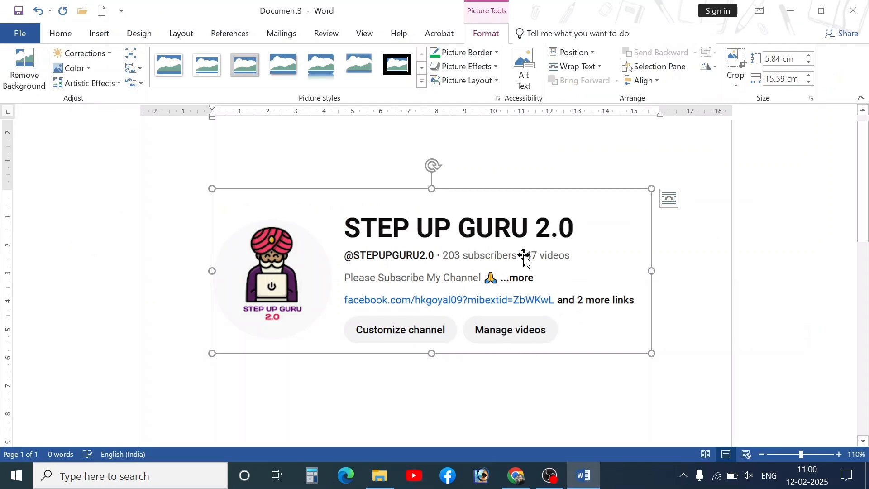
key(Delete)
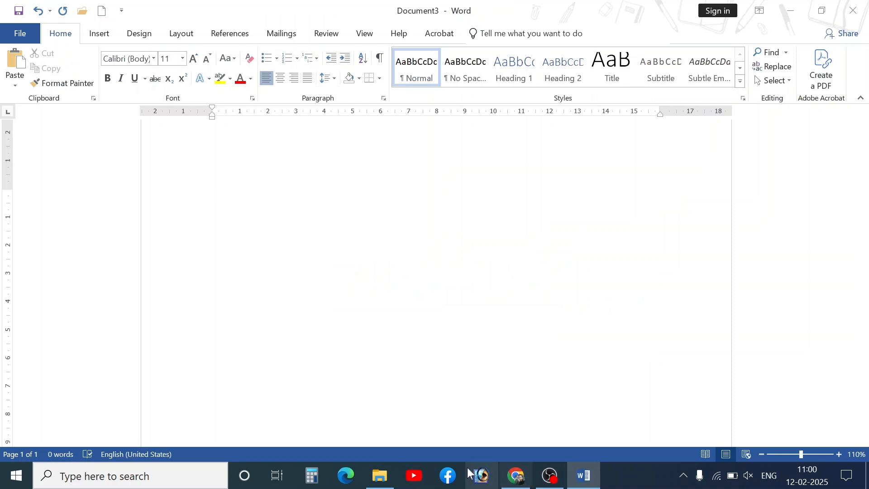
- Switch to Chrome and load the Step Up Guru YouTube channel in place of the STEP UP GURU 2.0 channel
click(516, 476)
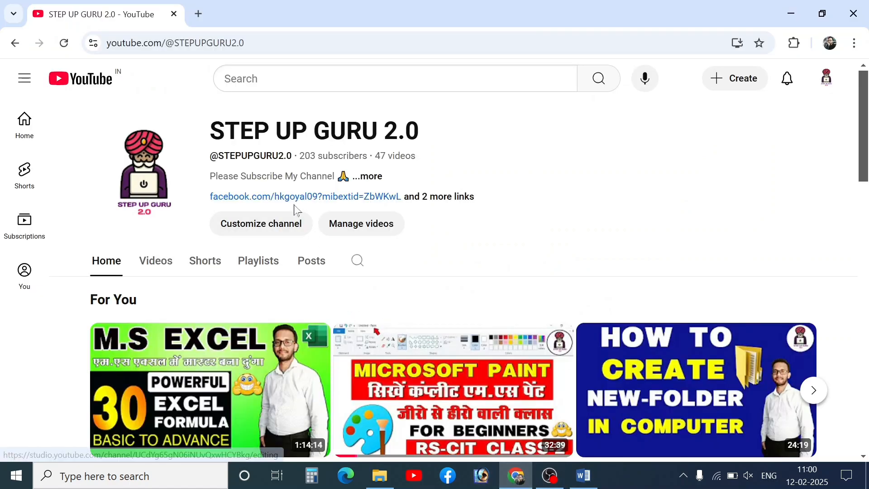
click(23, 45)
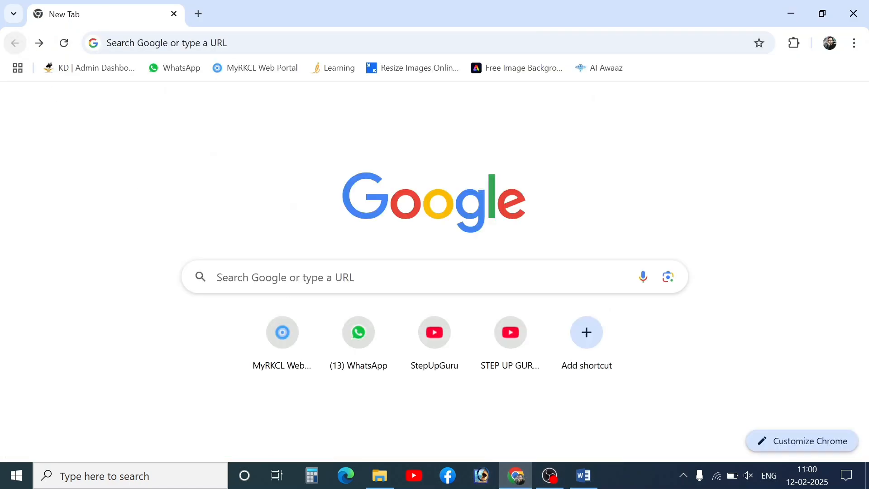
click(442, 361)
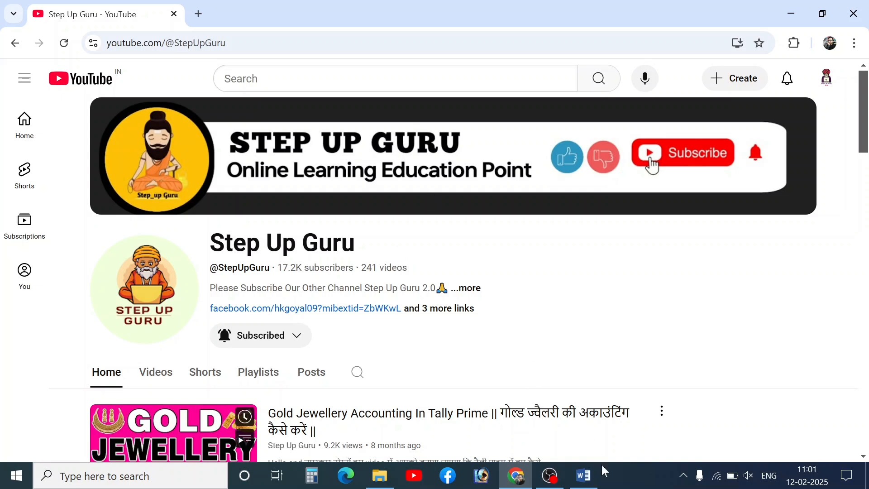
- Insert a screen clipping of the Step Up Guru channel's logo and details into the Word document, about 5.11 × 15.92 cm
click(590, 475)
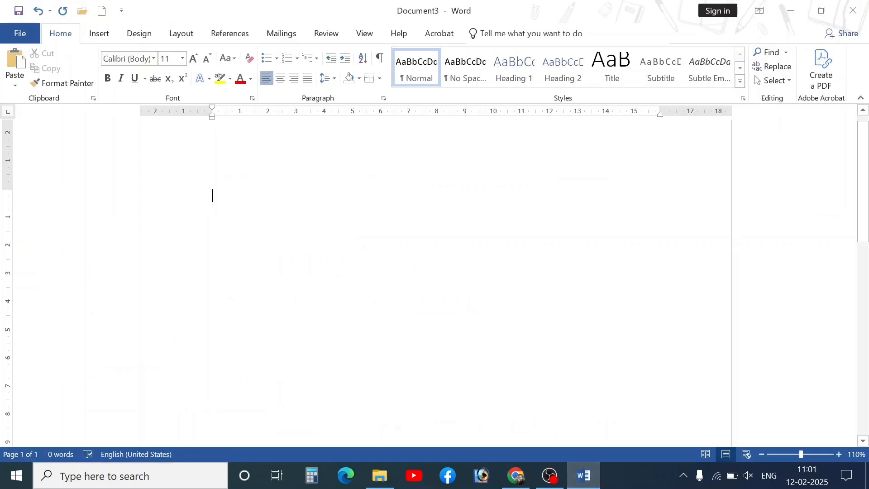
click(99, 35)
click(289, 68)
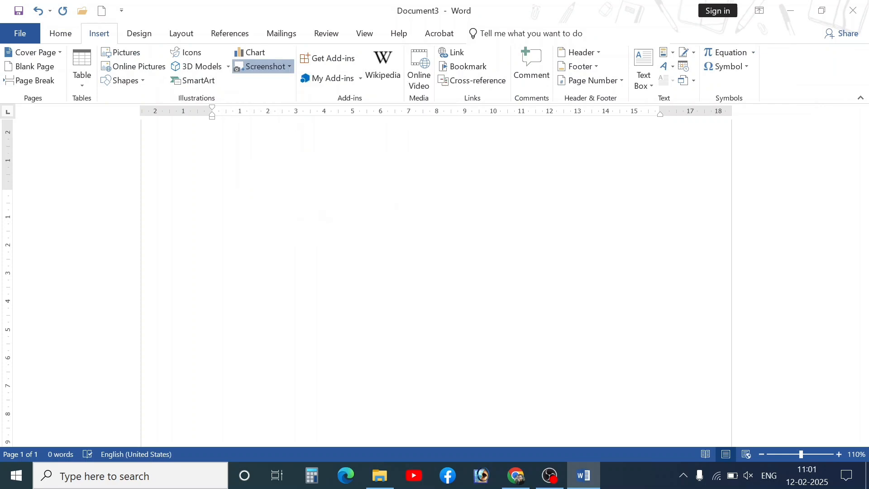
key(ctrl+1)
click(278, 171)
mouse_move(186, 144)
mouse_down()
mouse_move(280, 199)
mouse_move(379, 199)
mouse_up()
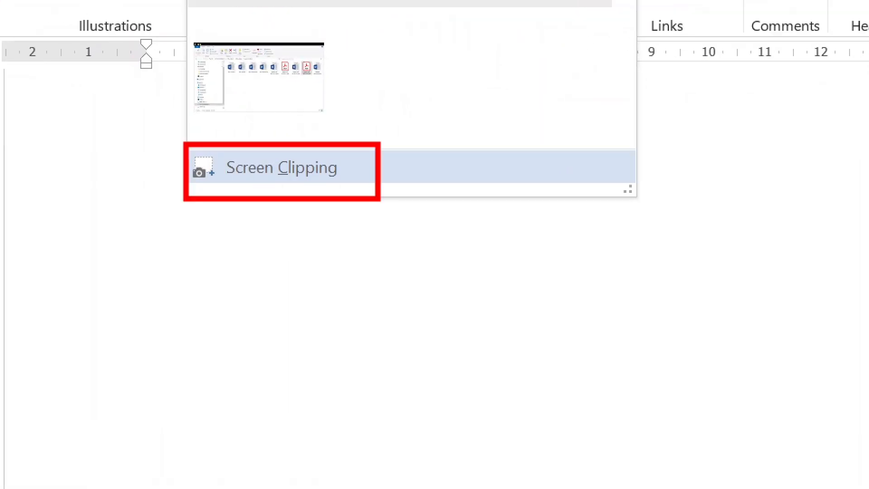
key(Escape)
click(271, 67)
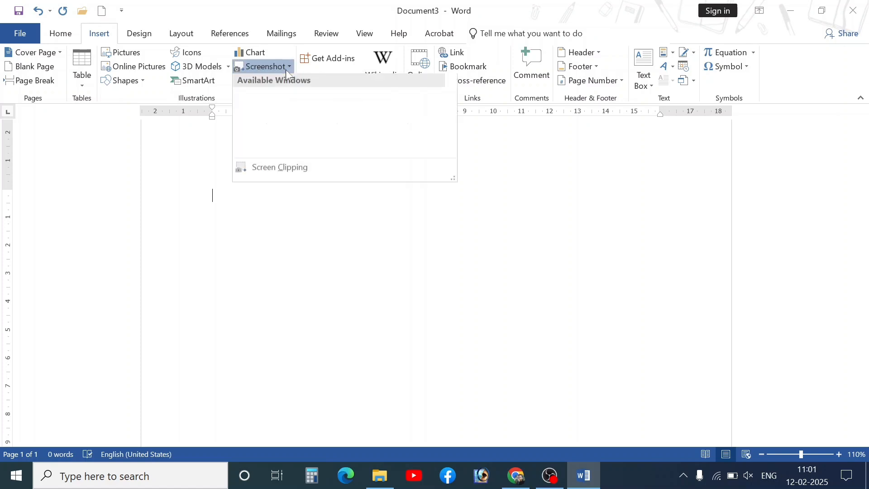
click(273, 172)
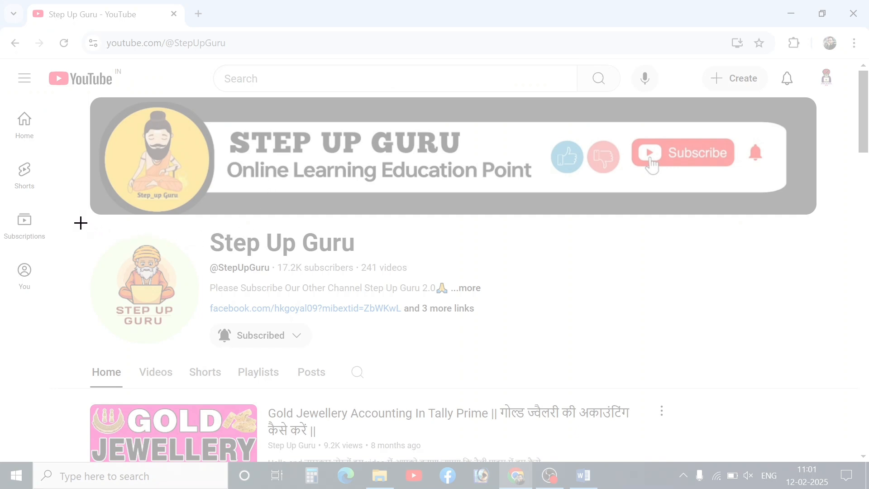
drag(79, 221, 489, 354)
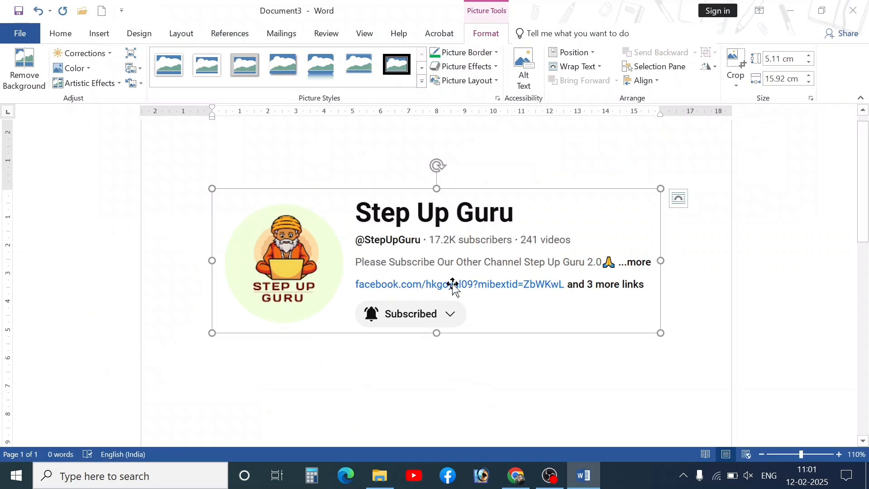
- Apply the first picture style to the Step Up Guru clipping and a correction preset with 0% brightness and raised contrast, then deselect it
drag(438, 369, 425, 281)
click(426, 281)
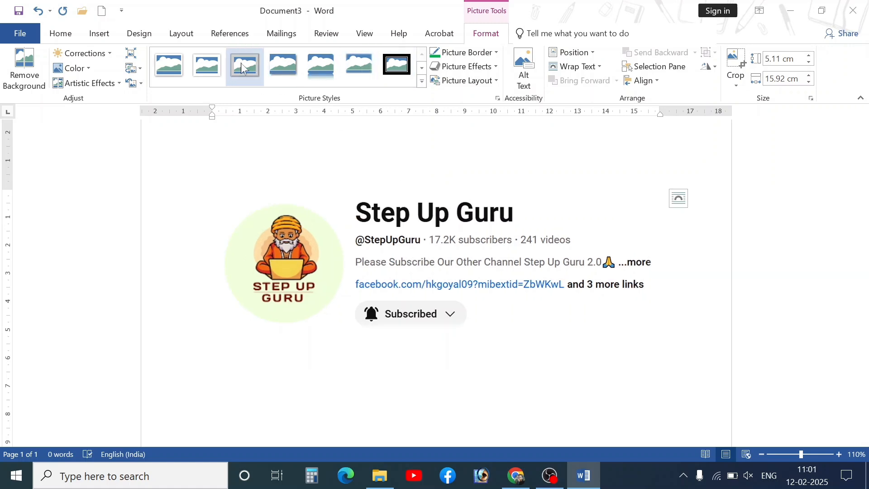
click(167, 68)
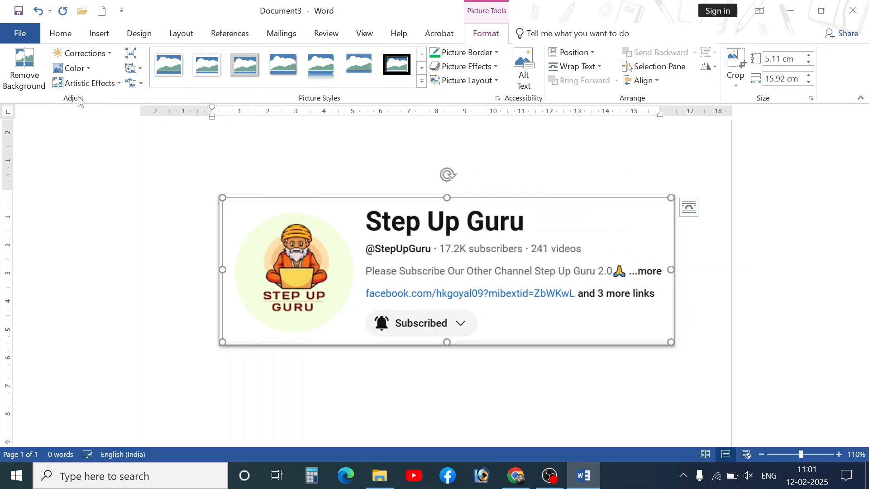
click(93, 68)
click(84, 53)
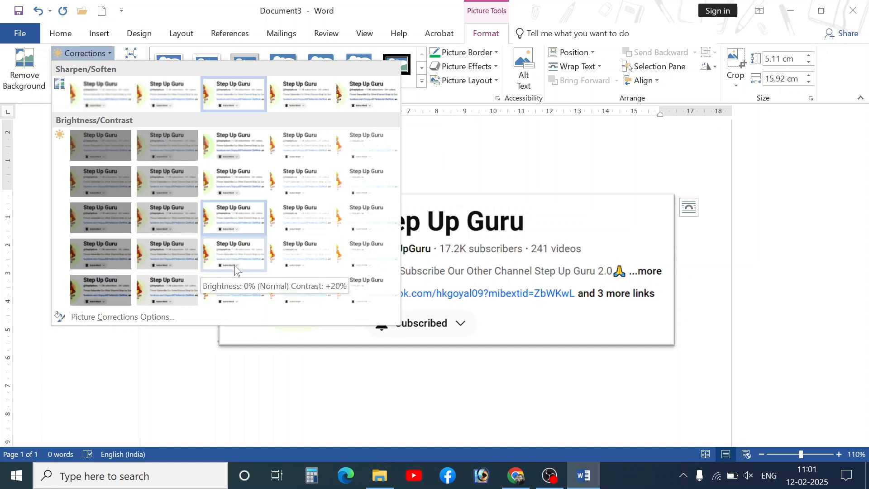
click(232, 283)
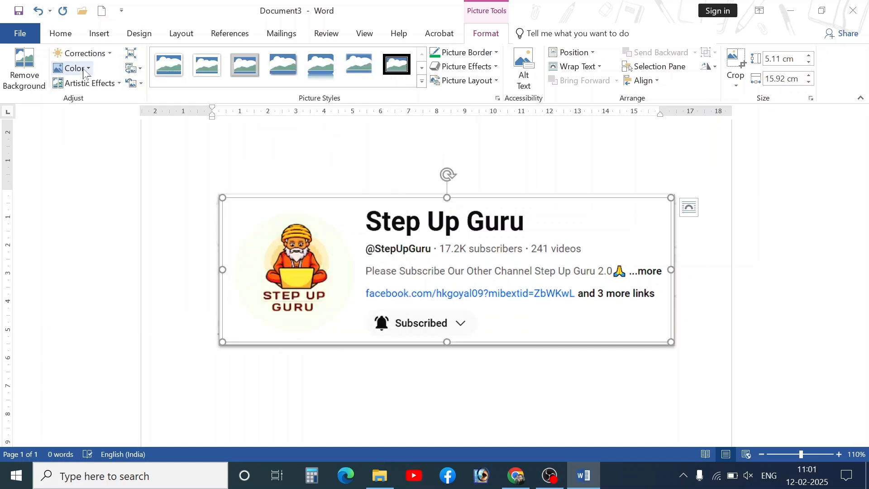
drag(417, 390, 150, 426)
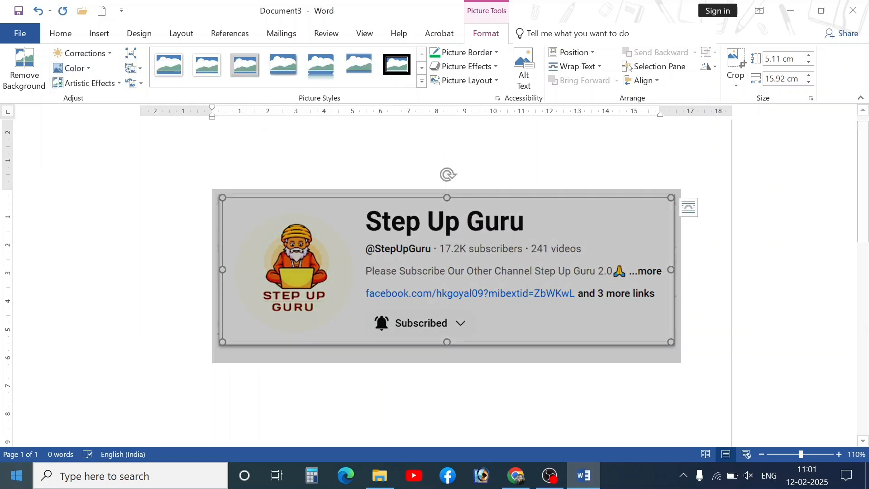
click(456, 375)
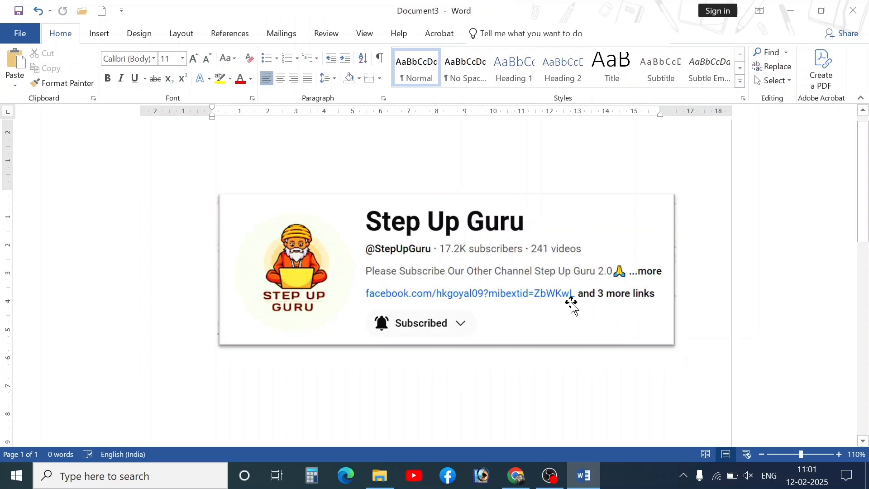
- Bring up the insert commands for the document
click(99, 34)
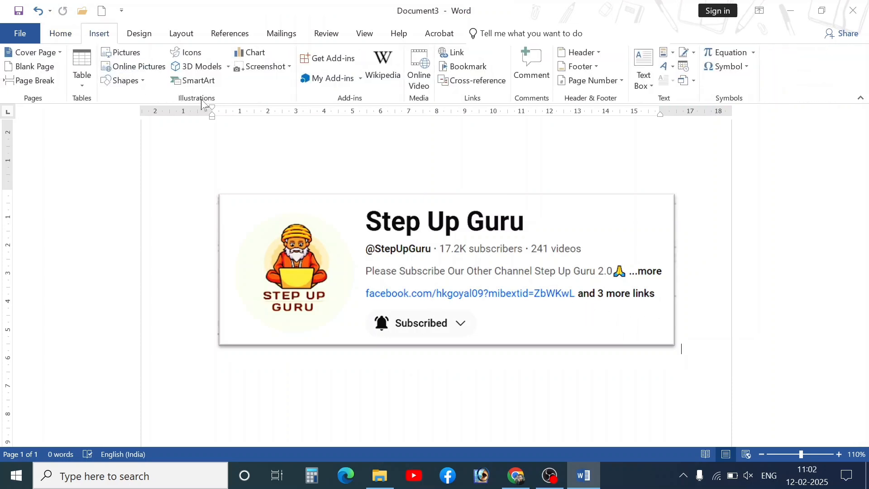